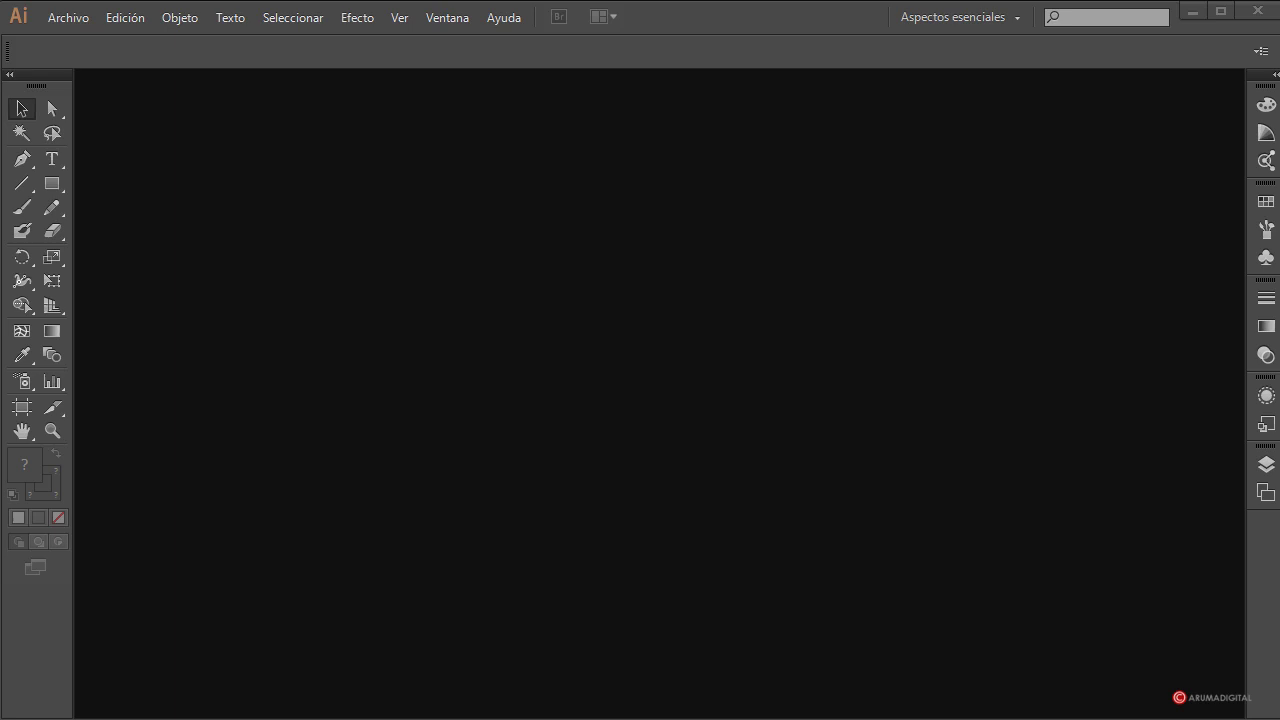
# - Create a new 2000 × 2000 px document (Sin título-1) from Archivo > Nuevo
pyautogui.click(69, 18)
pyautogui.click(85, 39)
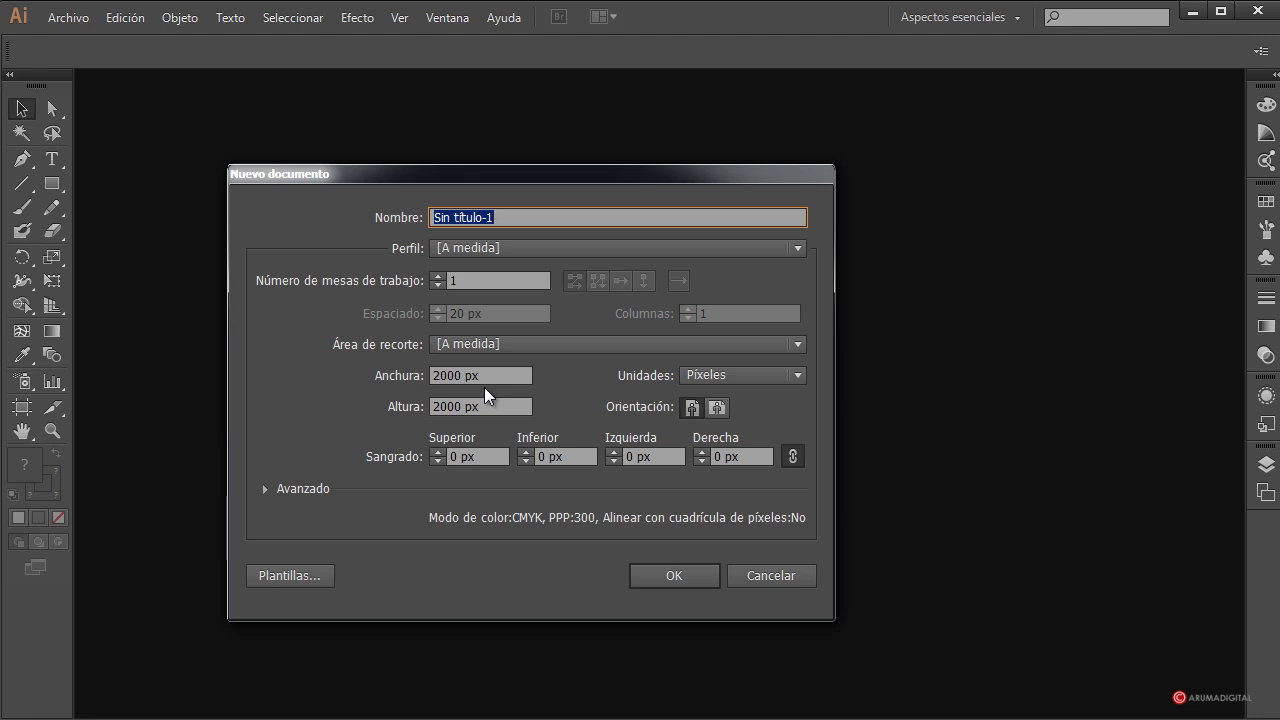
pyautogui.click(689, 575)
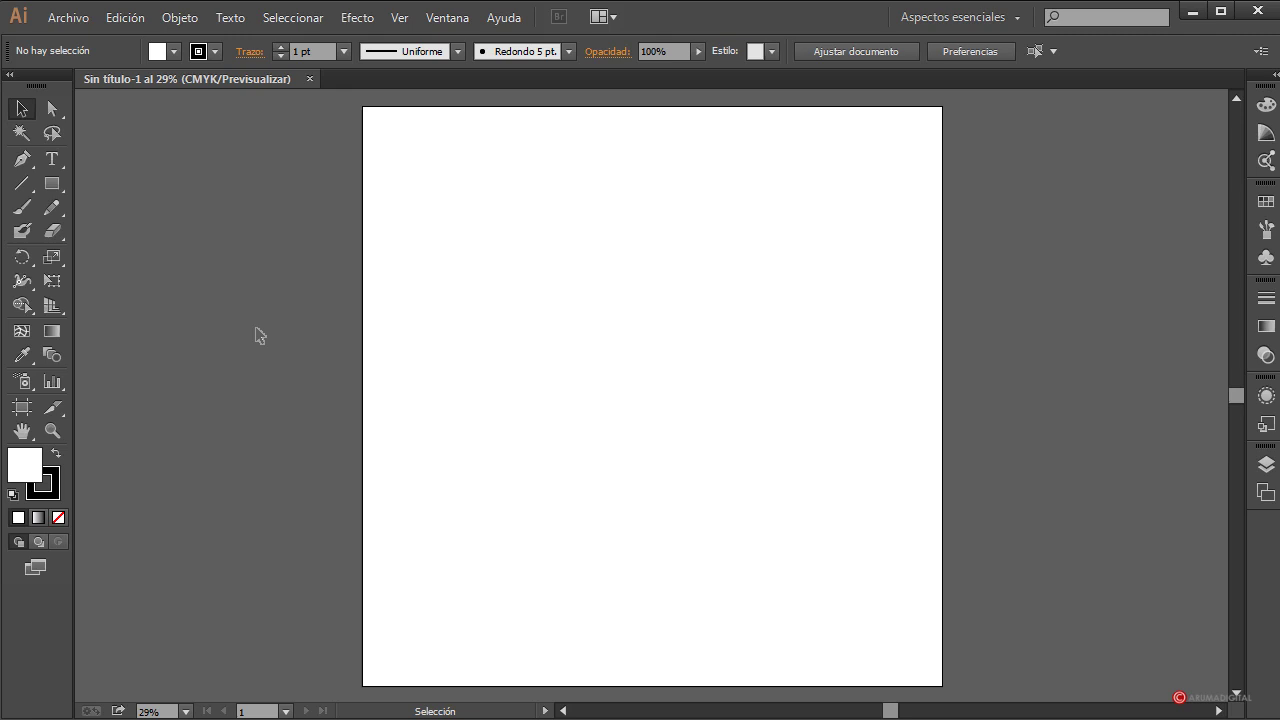
# - Draw a tall narrow rectangle near the page centre and shift its top anchors left into a parallelogram
pyautogui.click(53, 187)
pyautogui.moveTo(606, 283); pyautogui.dragTo(667, 409)
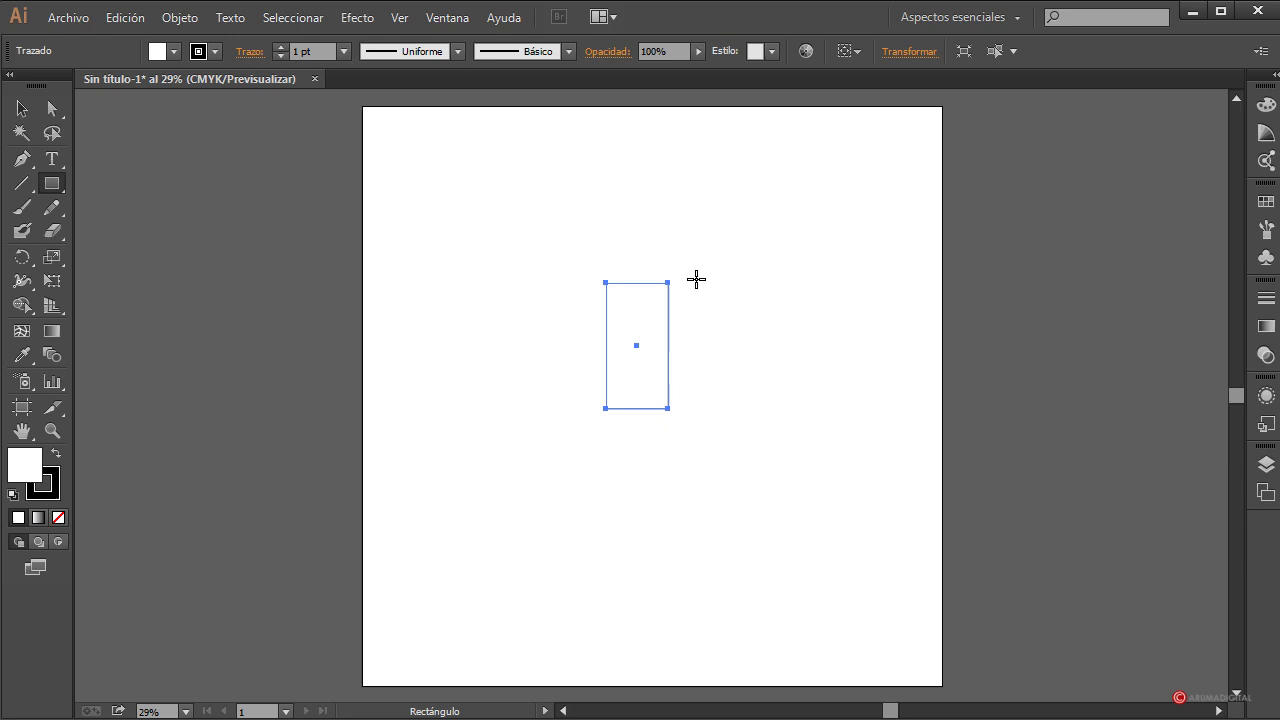
pyautogui.click(51, 112)
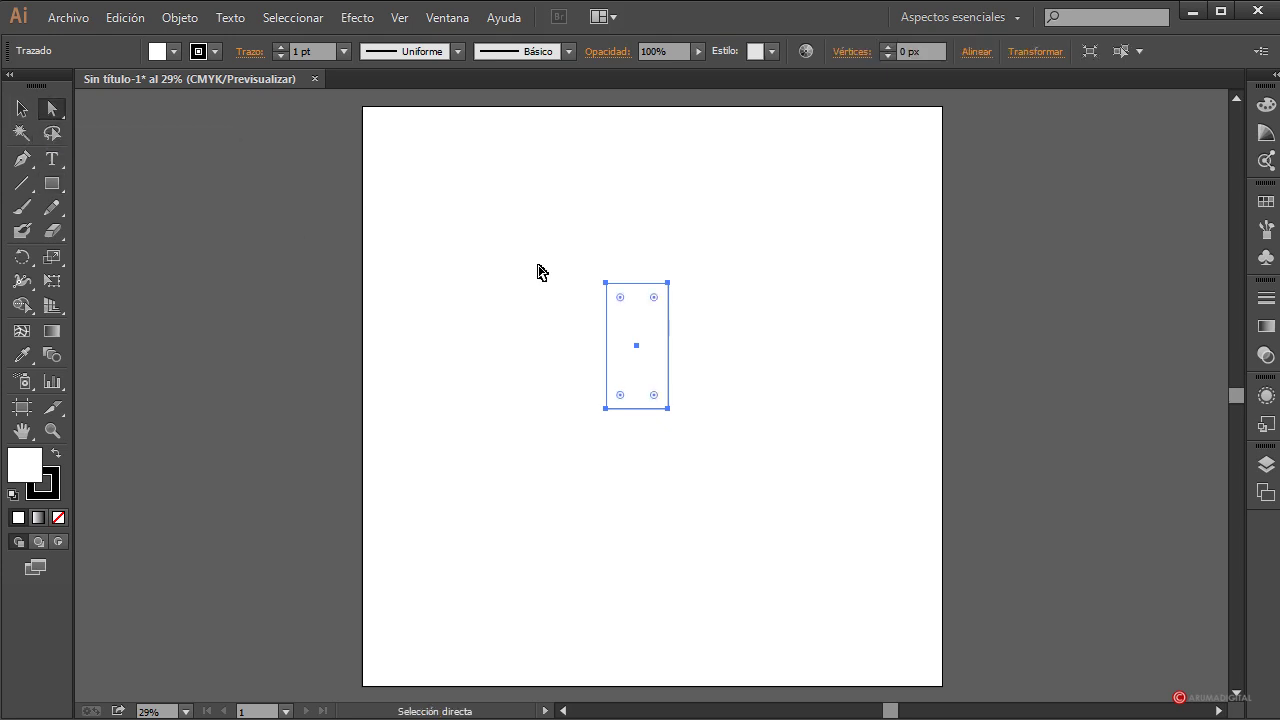
pyautogui.moveTo(734, 258); pyautogui.dragTo(546, 288)
pyautogui.click(777, 451)
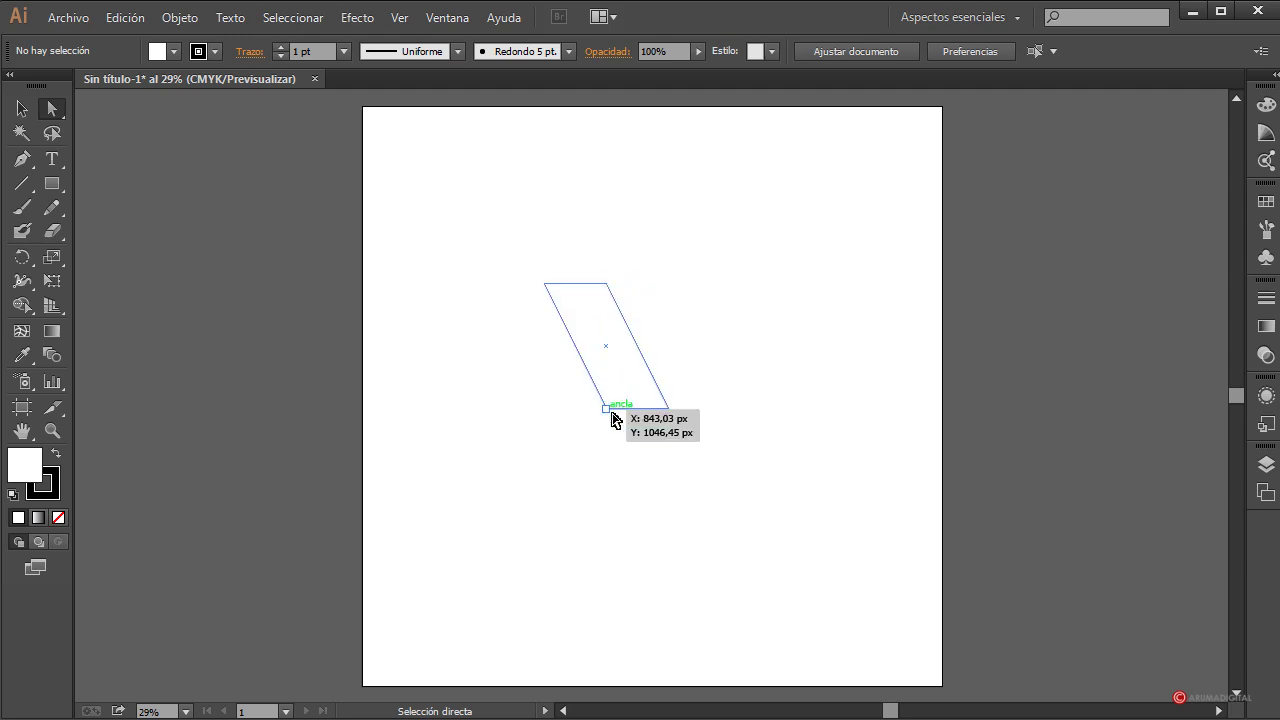
pyautogui.click(22, 108)
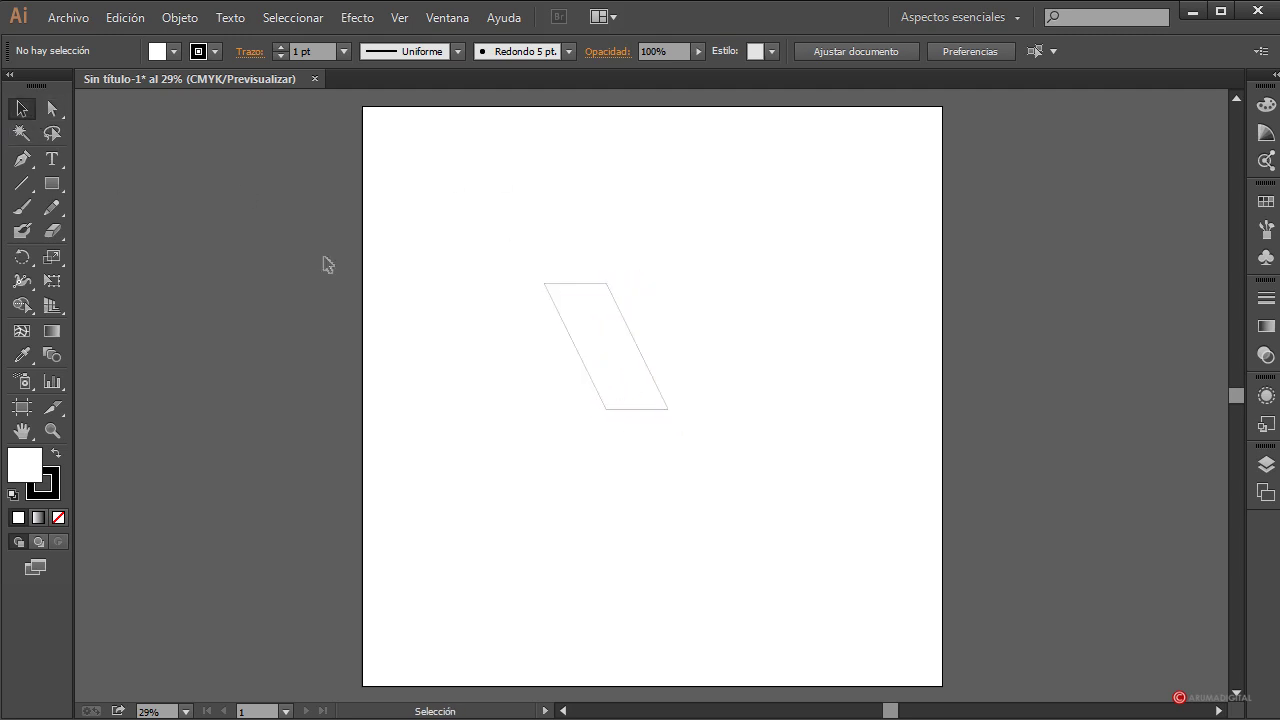
# - Scale the parallelogram up to about 738 × 750 px and move it down-right toward the centre
pyautogui.moveTo(556, 291); pyautogui.dragTo(569, 297)
pyautogui.click(788, 286)
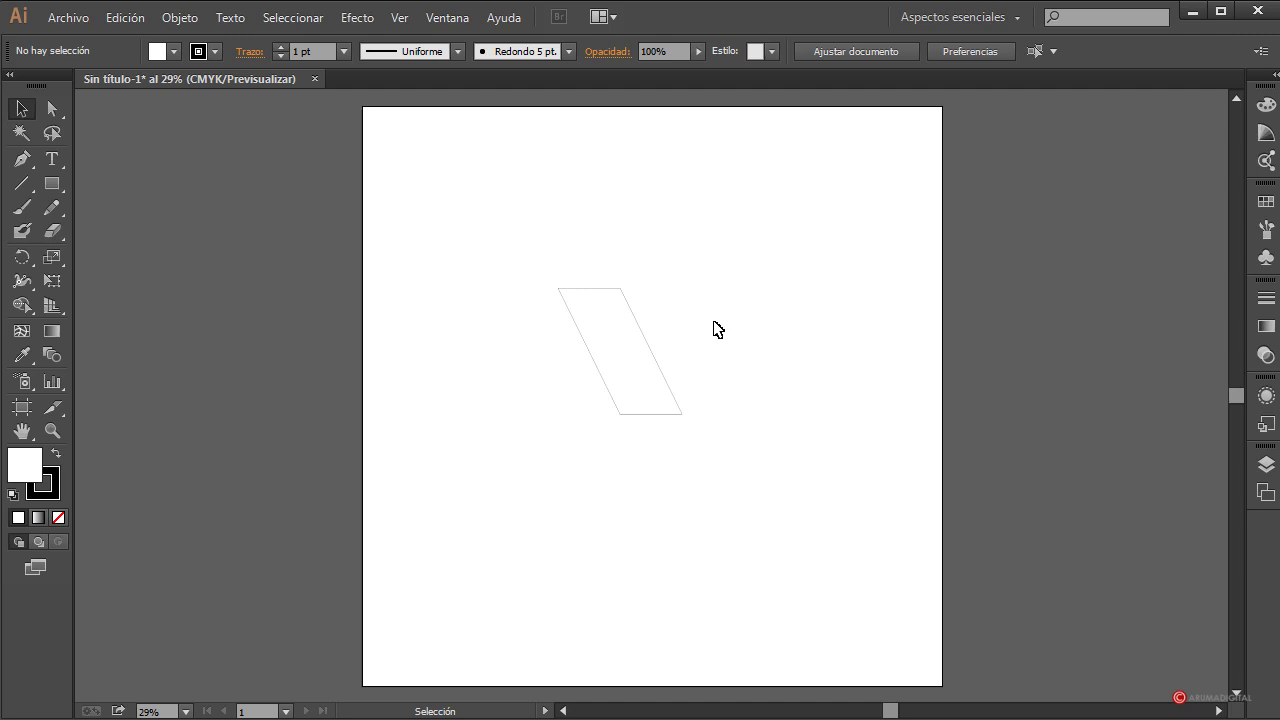
pyautogui.click(646, 340)
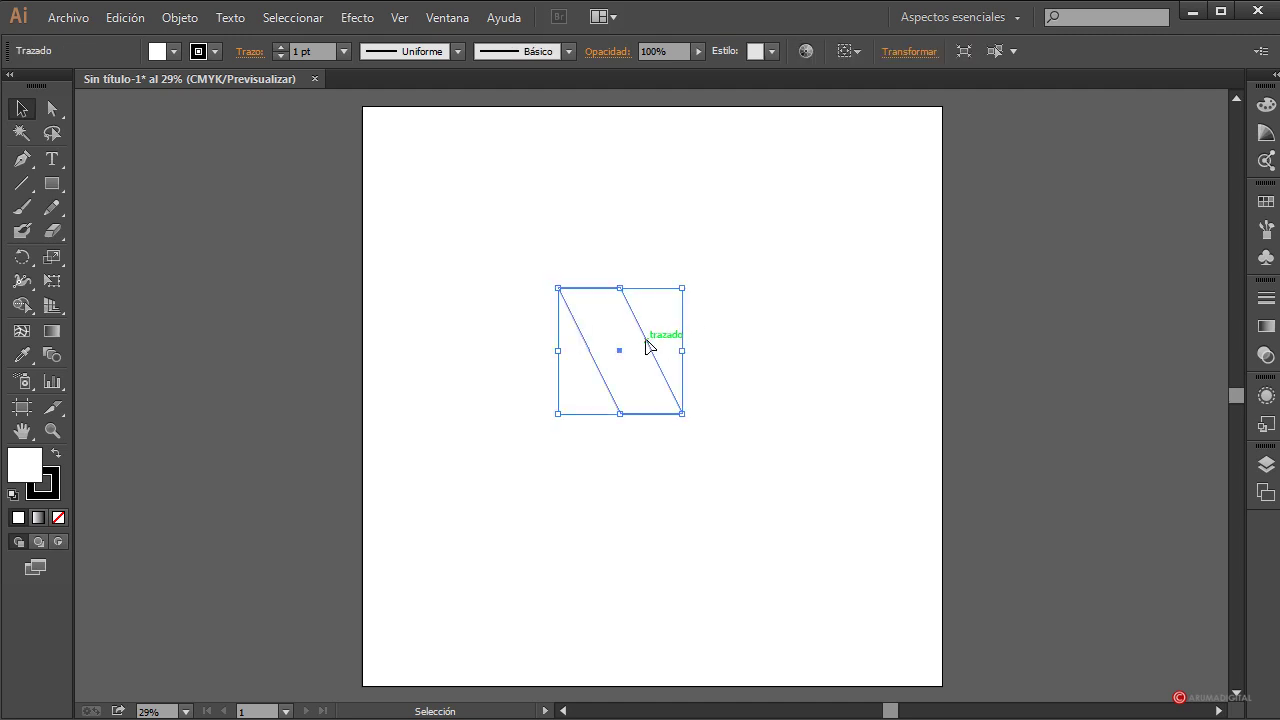
pyautogui.moveTo(682, 290); pyautogui.dragTo(733, 236)
pyautogui.moveTo(671, 339); pyautogui.dragTo(694, 367)
pyautogui.click(666, 403)
pyautogui.click(698, 376)
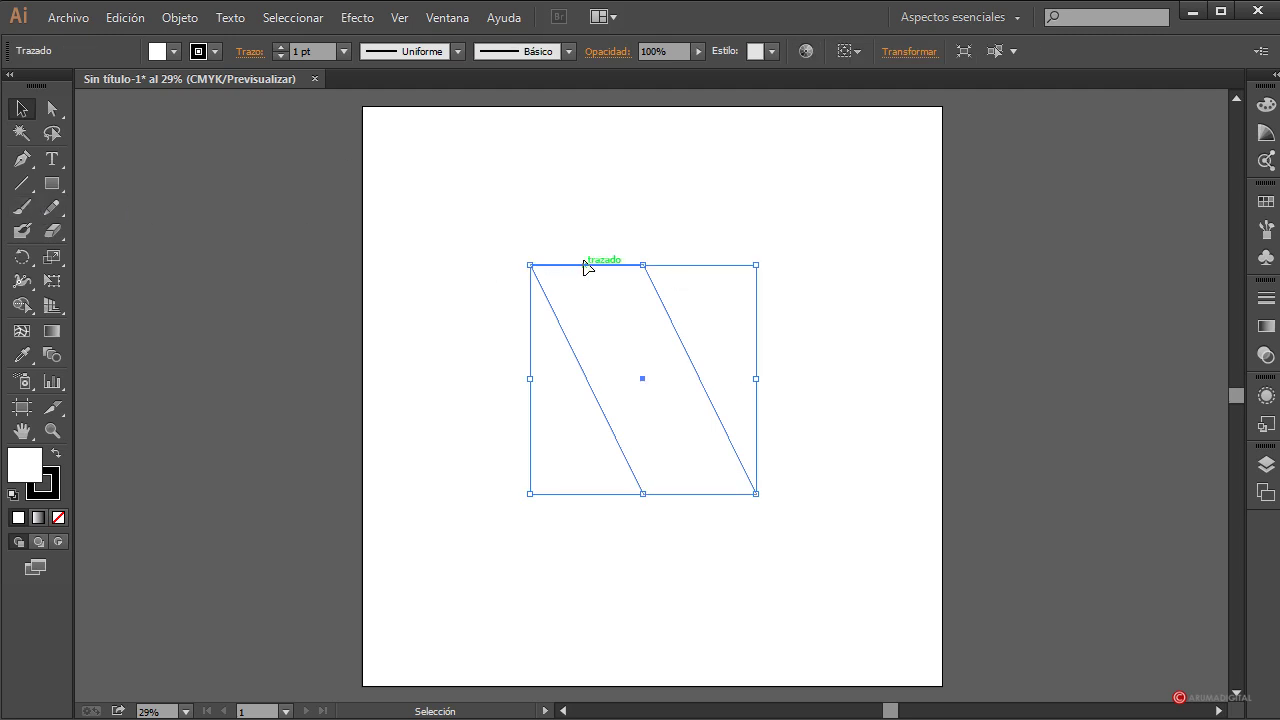
pyautogui.click(22, 158)
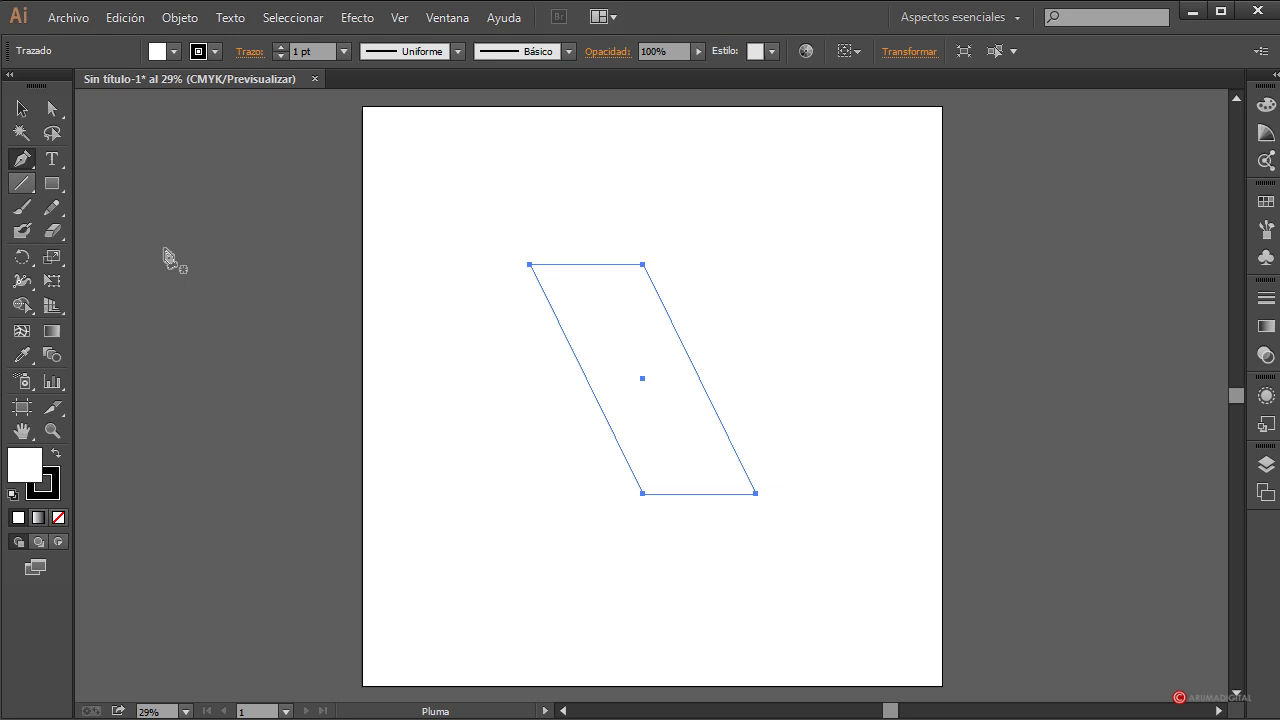
# - Add anchors mid top and bottom edges, then bow the top edge upward into a smooth curve
pyautogui.click(587, 265)
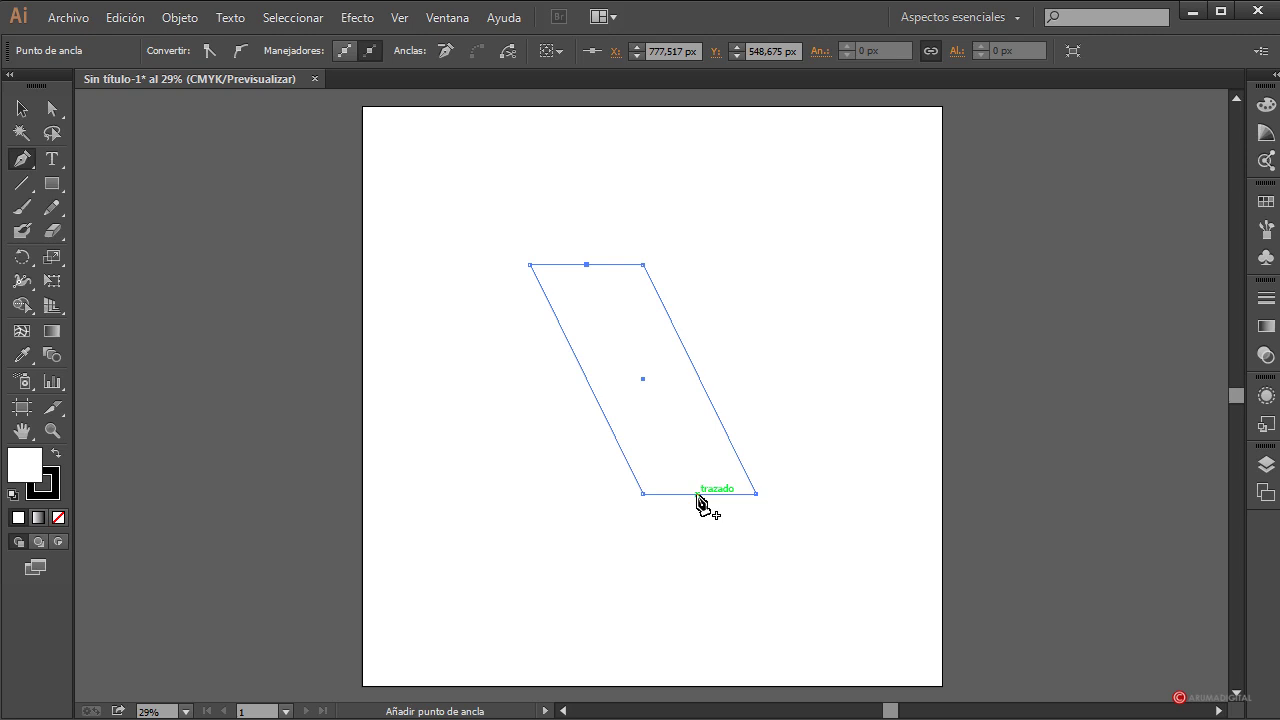
pyautogui.click(697, 494)
pyautogui.click(53, 108)
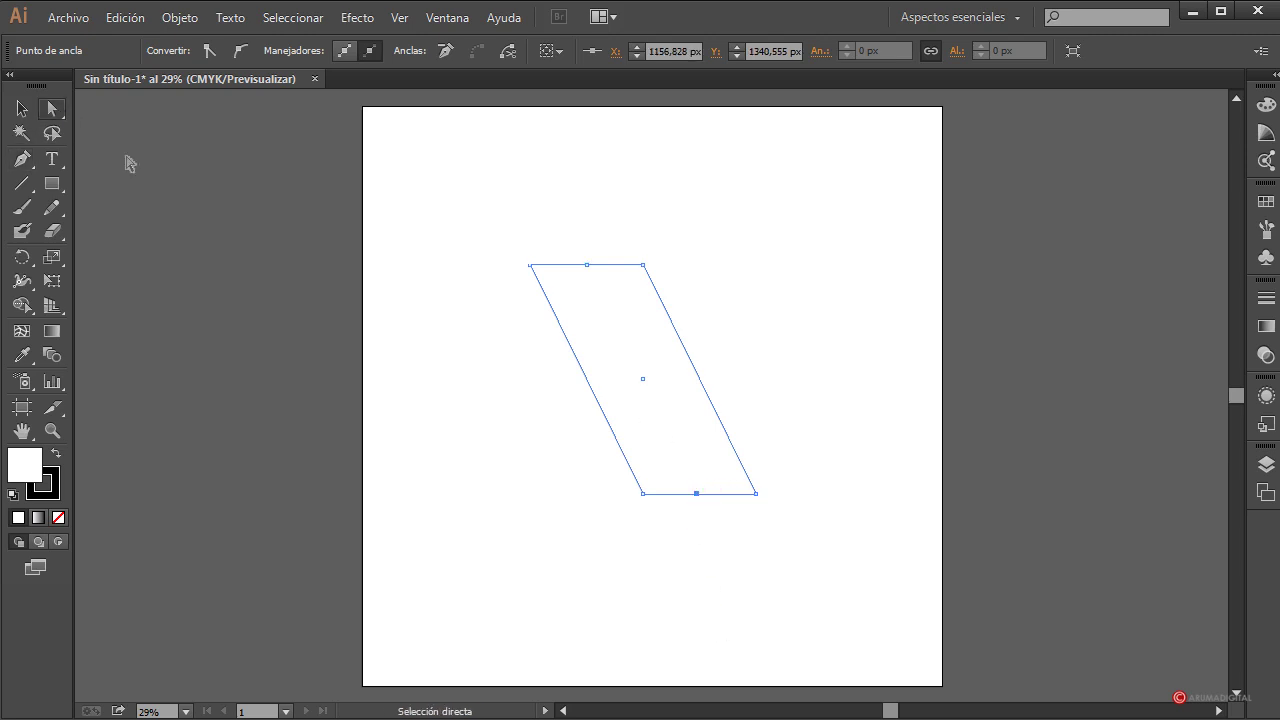
pyautogui.click(587, 265)
pyautogui.moveTo(587, 263); pyautogui.dragTo(588, 254)
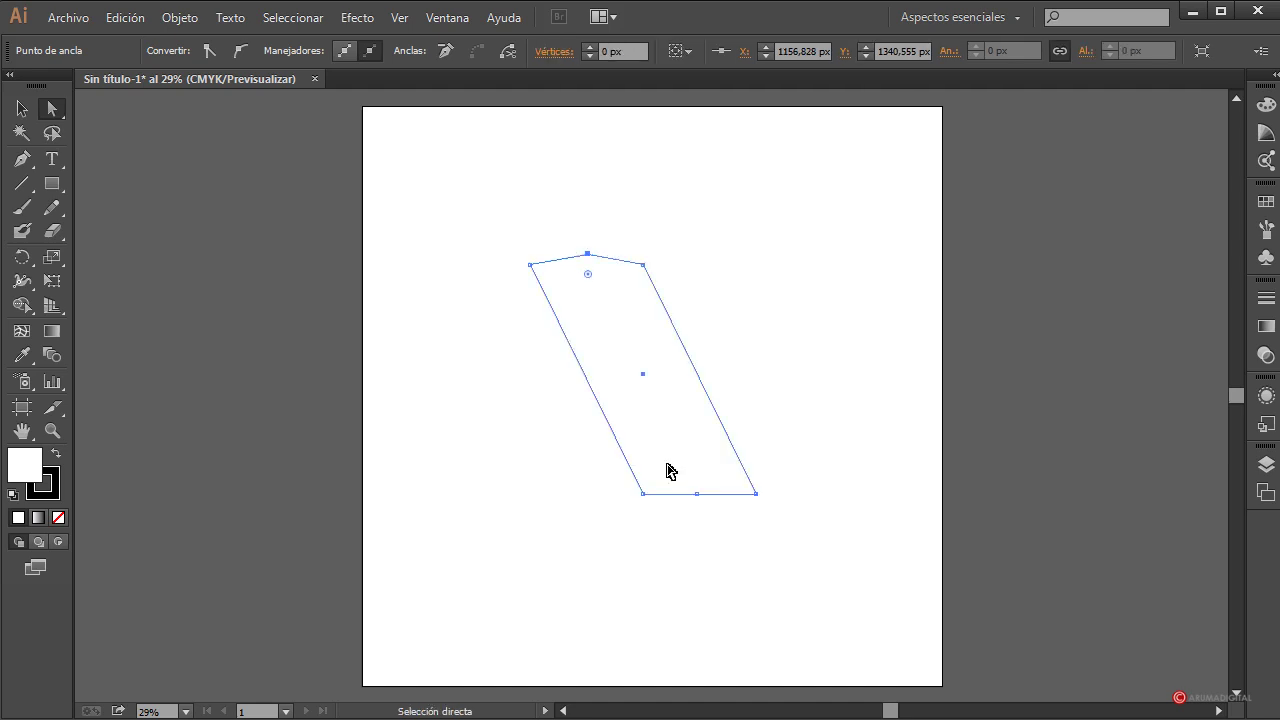
pyautogui.click(250, 57)
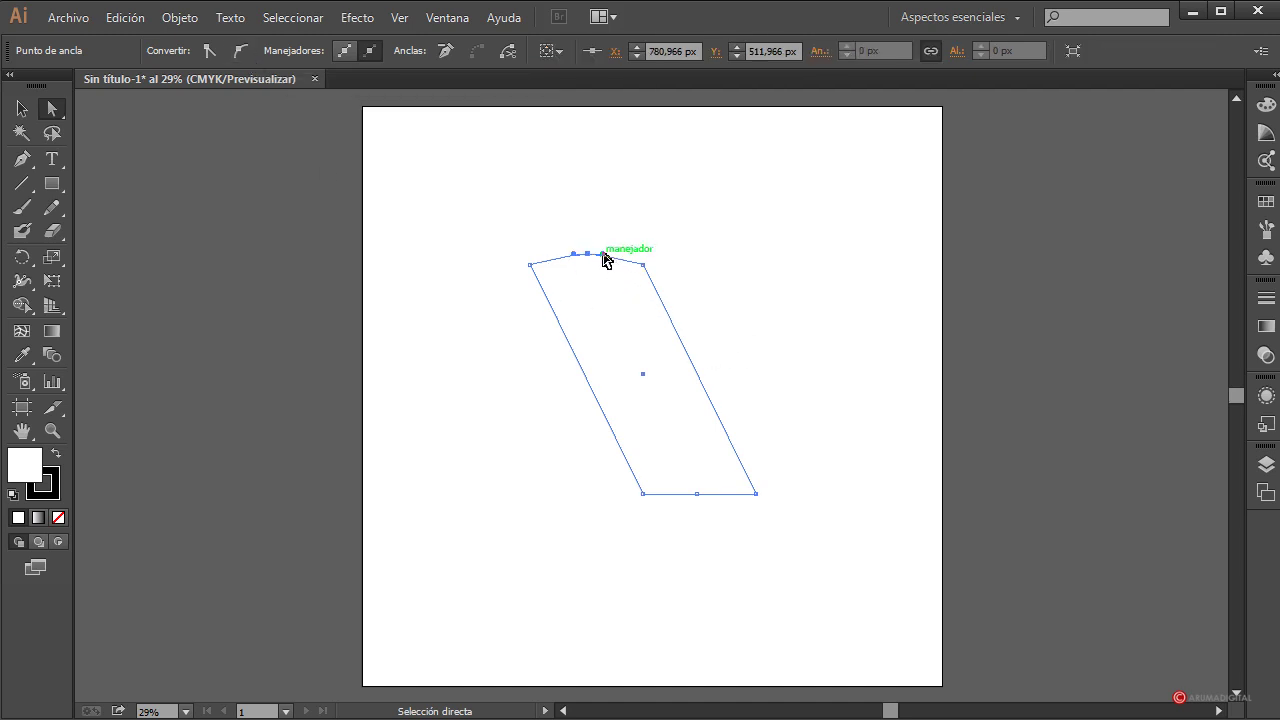
pyautogui.moveTo(603, 254); pyautogui.dragTo(547, 258)
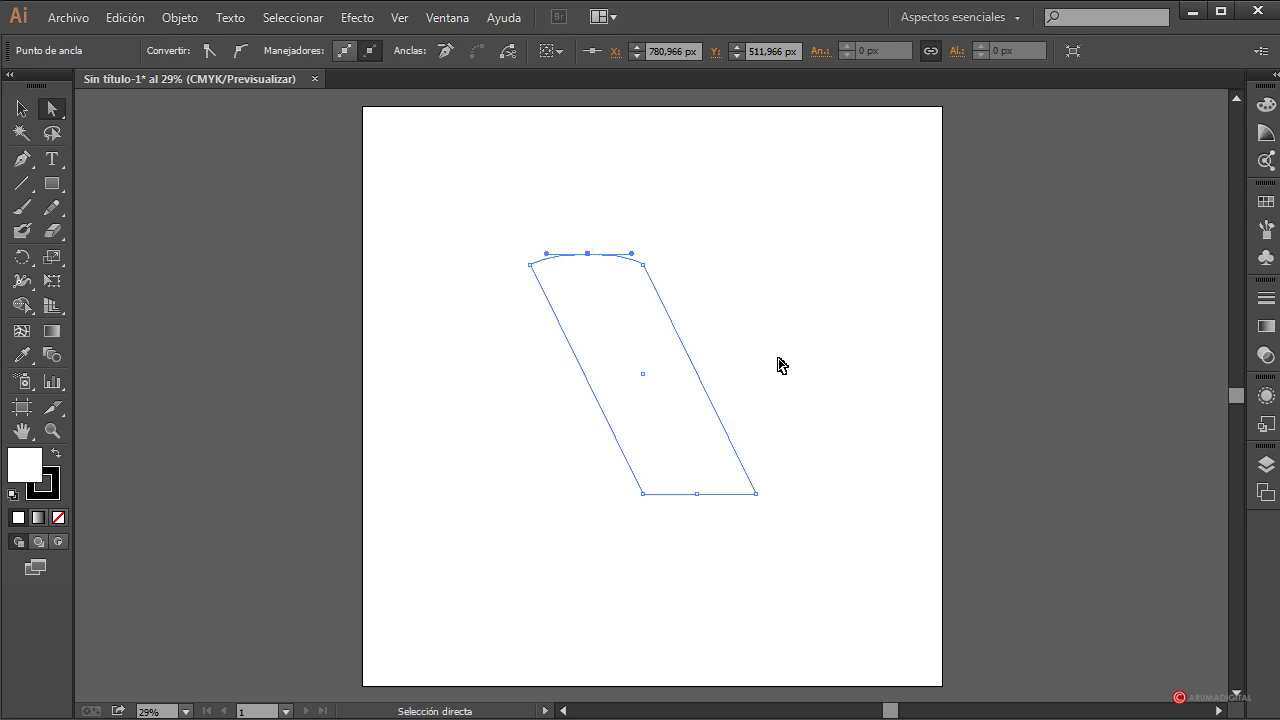
pyautogui.click(806, 378)
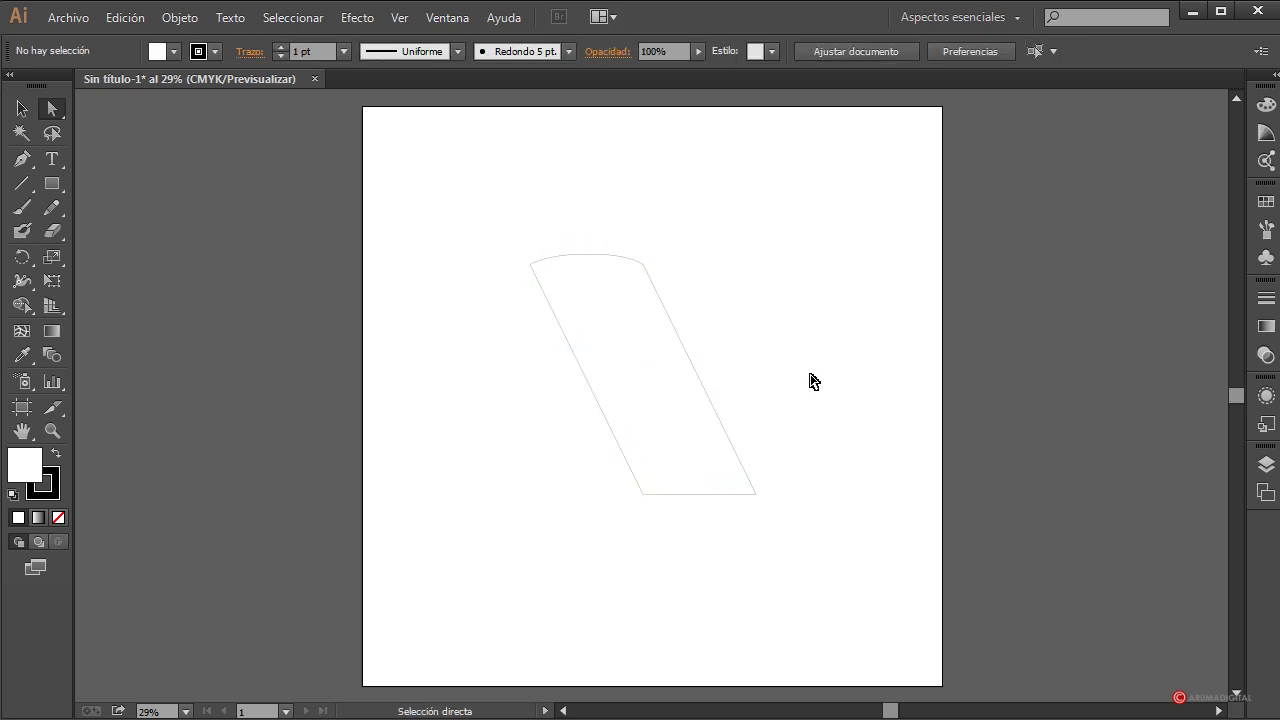
# - Pull the bottom midpoint down and smooth it so the bottom edge curves outward
pyautogui.click(698, 495)
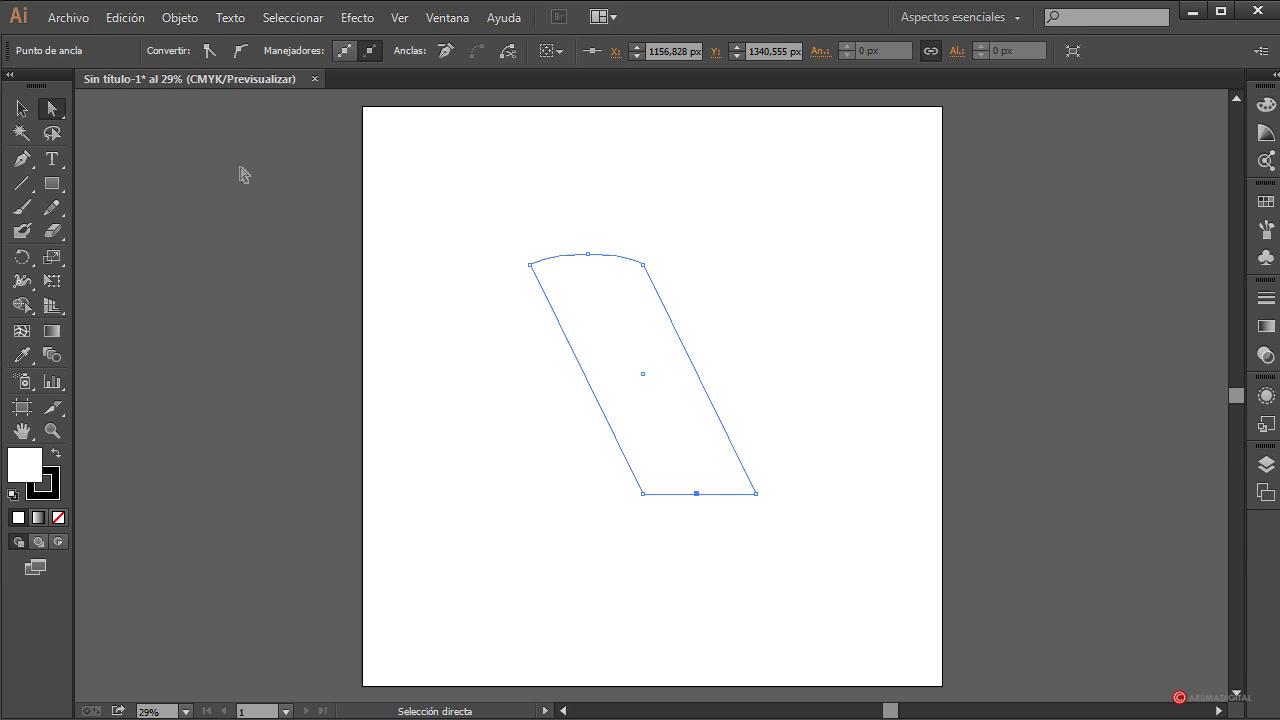
pyautogui.moveTo(697, 502); pyautogui.dragTo(697, 505)
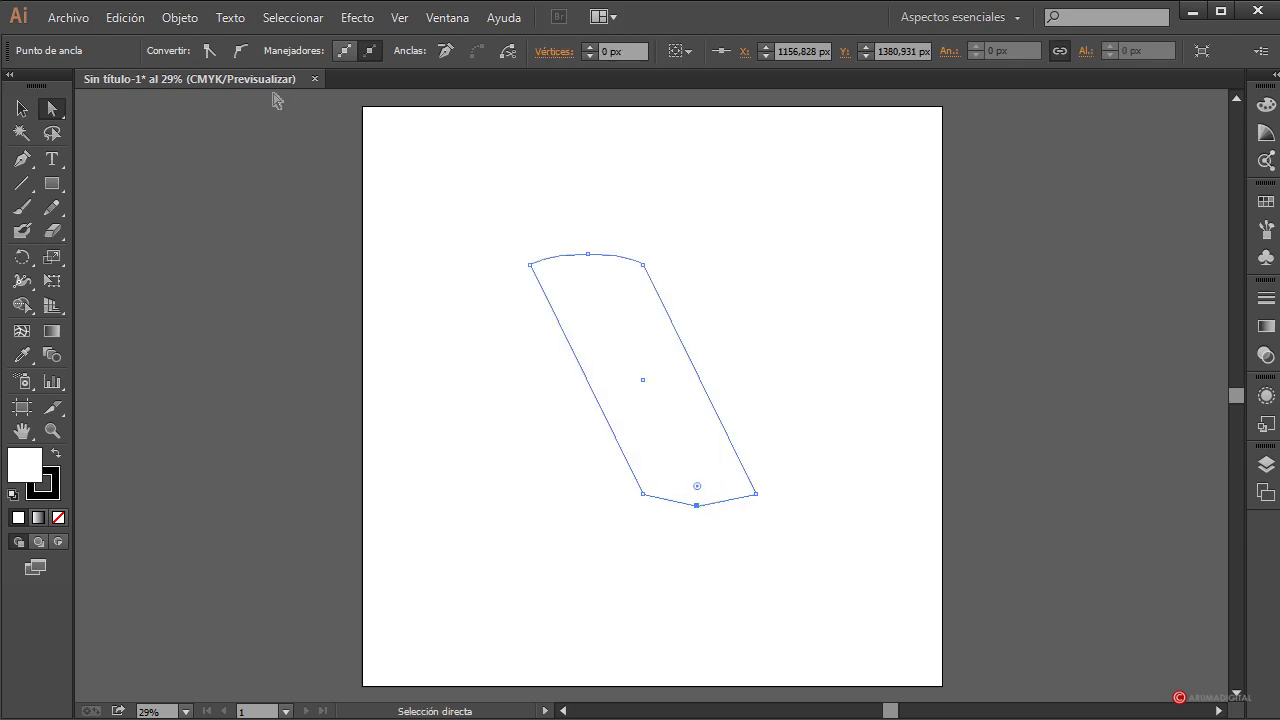
pyautogui.click(247, 51)
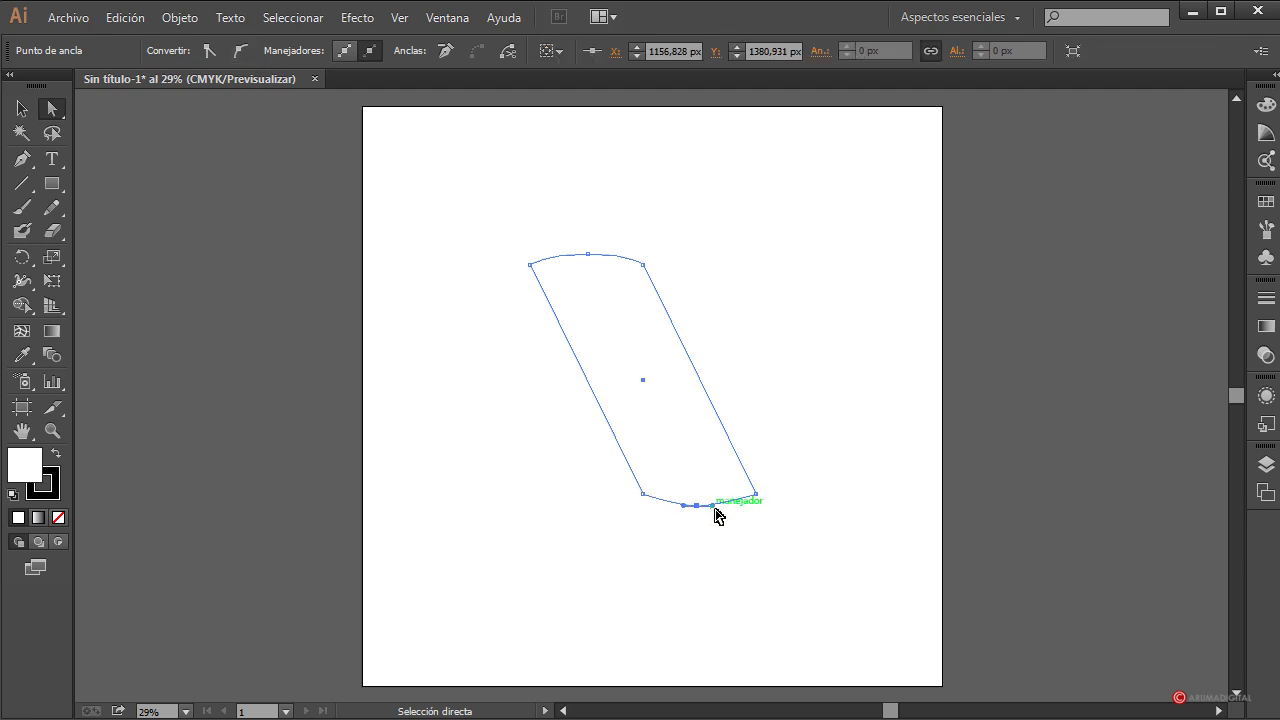
pyautogui.moveTo(716, 513)
pyautogui.mouseDown()
pyautogui.moveTo(746, 509)
pyautogui.moveTo(661, 505)
pyautogui.moveTo(715, 517)
pyautogui.mouseUp()
pyautogui.click(814, 557)
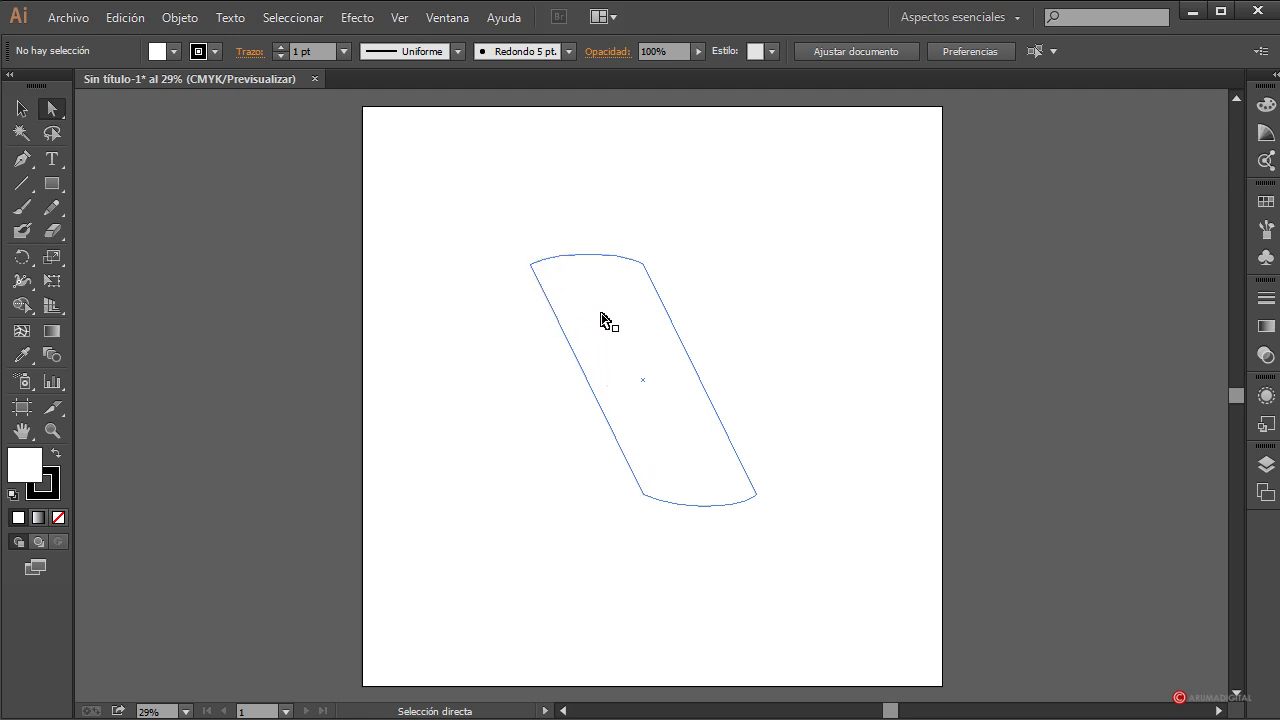
pyautogui.click(22, 108)
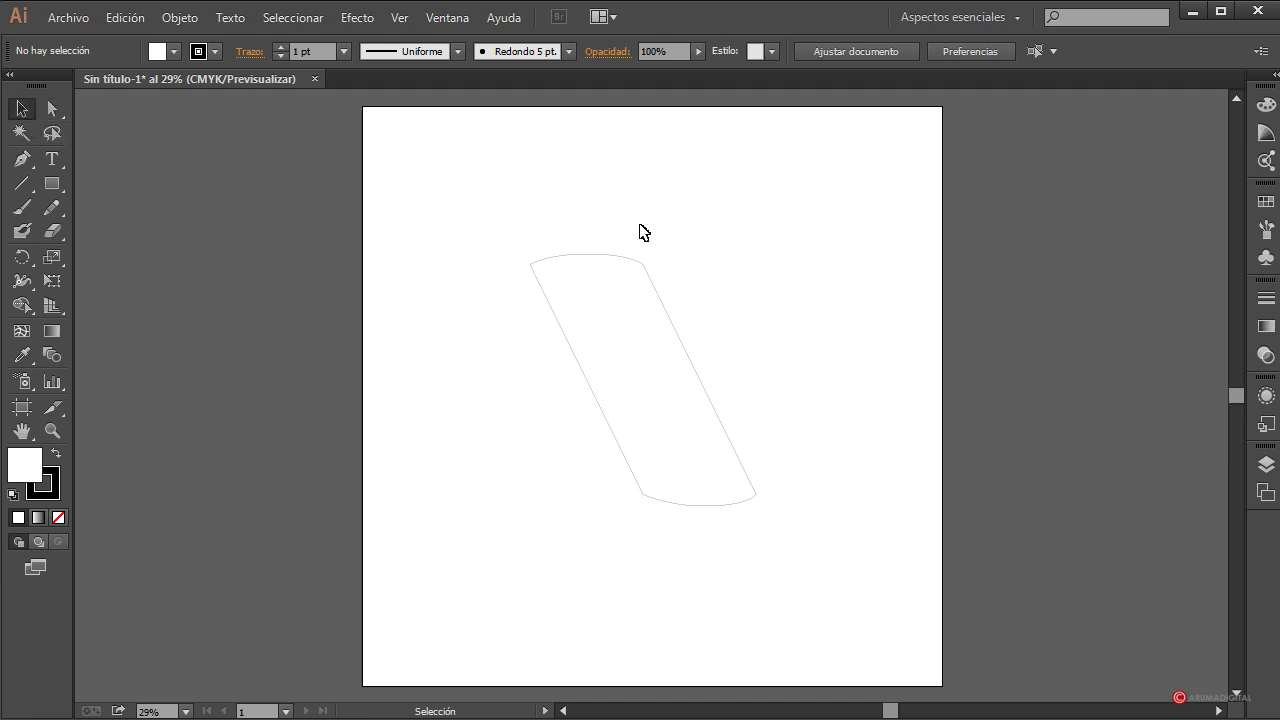
# - Apply an Offset Path to the curved plank, adding a second contour around it
pyautogui.moveTo(734, 210); pyautogui.dragTo(612, 310)
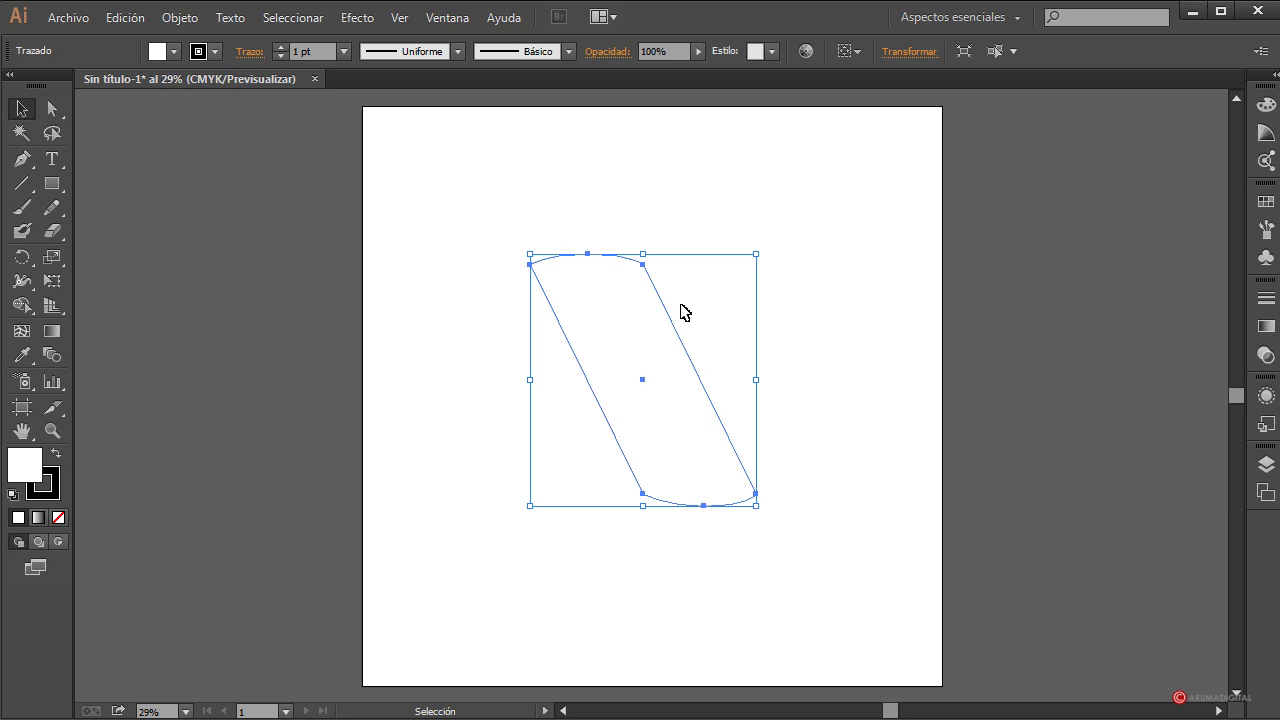
pyautogui.click(173, 22)
pyautogui.moveTo(215, 430)
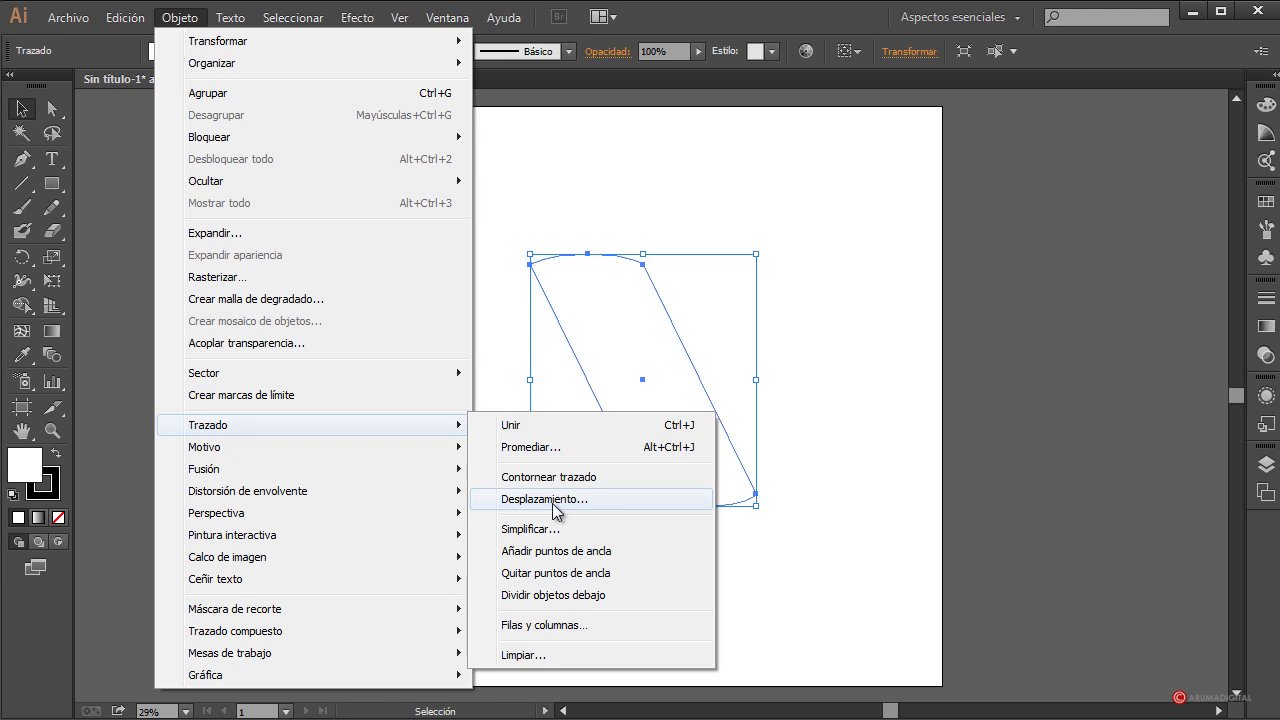
pyautogui.click(553, 501)
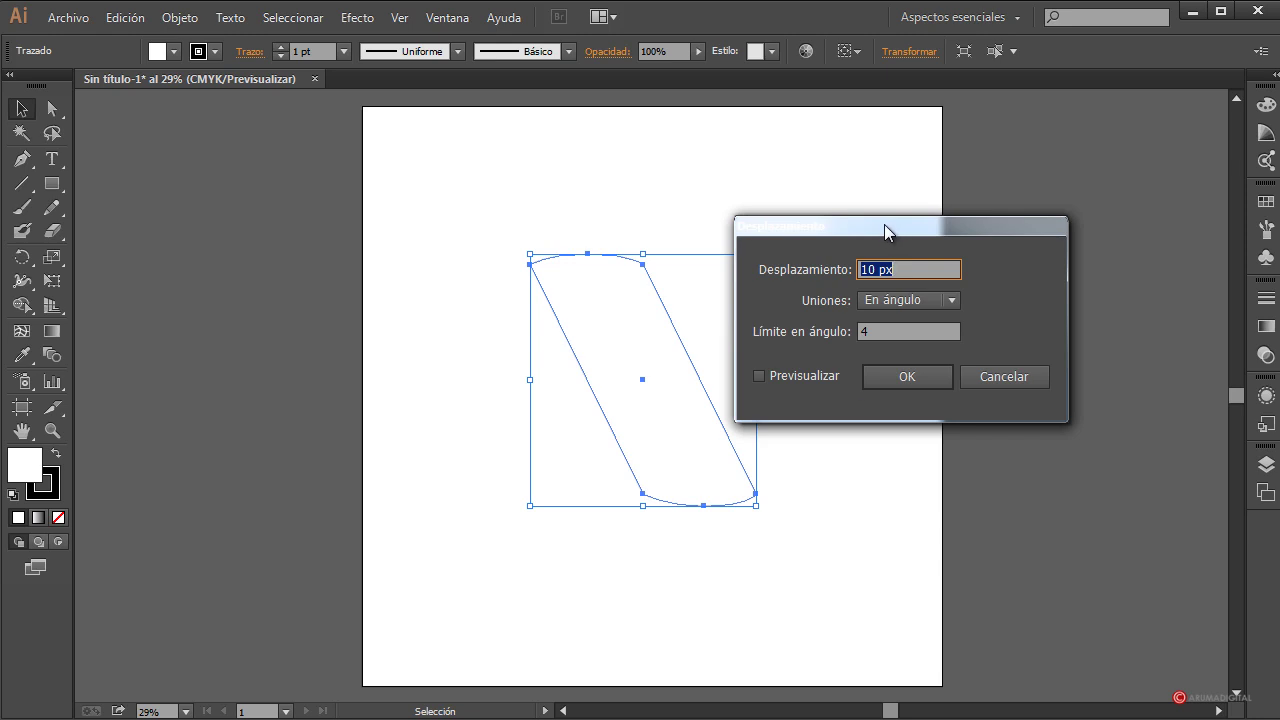
pyautogui.moveTo(884, 224); pyautogui.dragTo(918, 252)
pyautogui.click(896, 294)
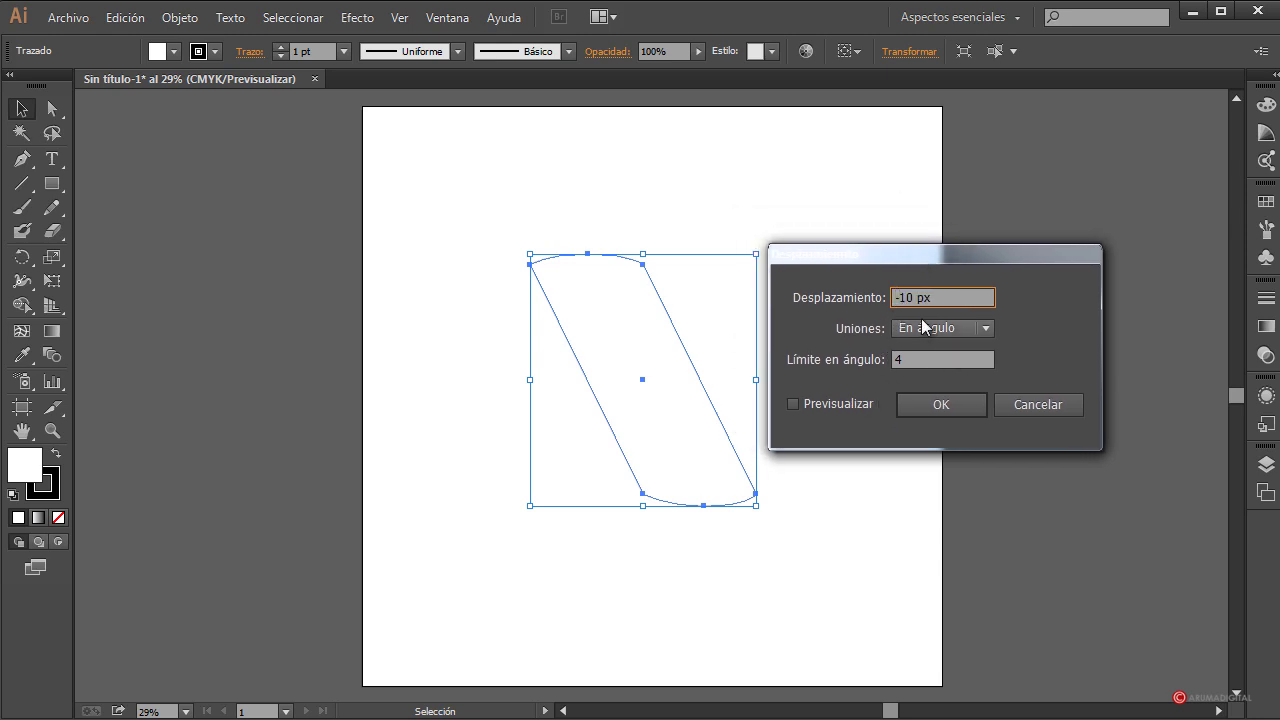
pyautogui.write('2')
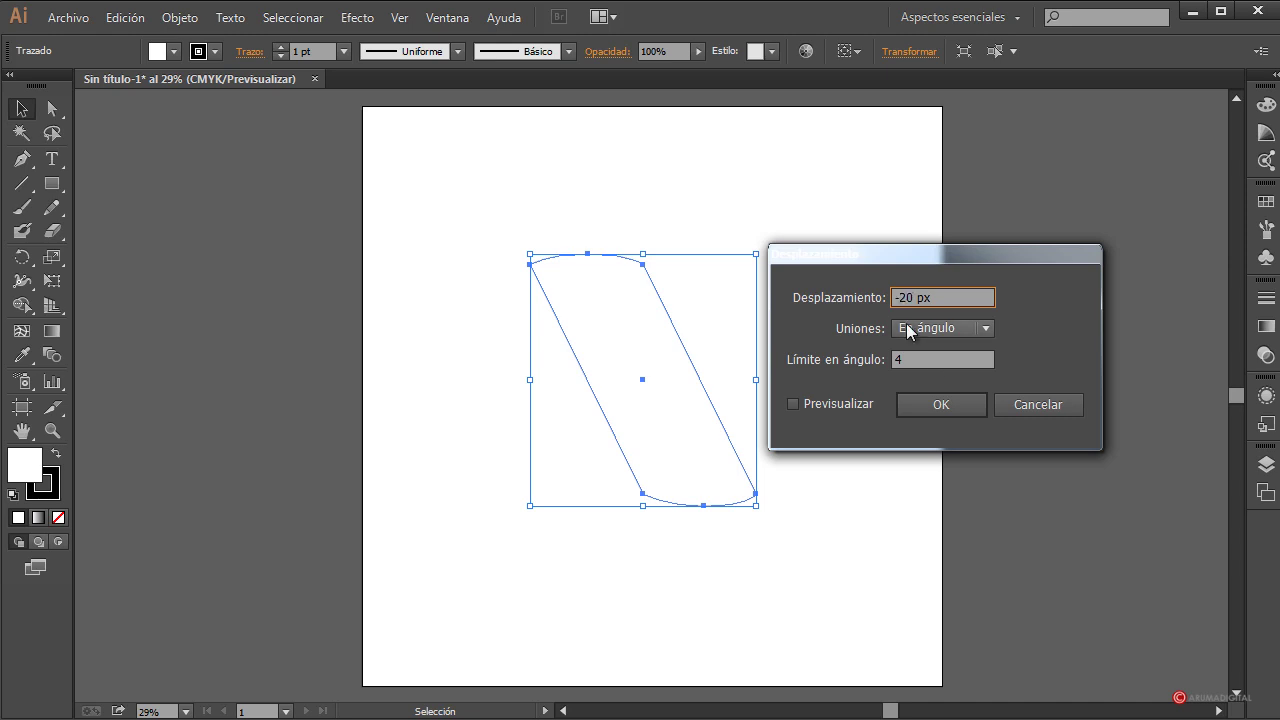
pyautogui.click(826, 403)
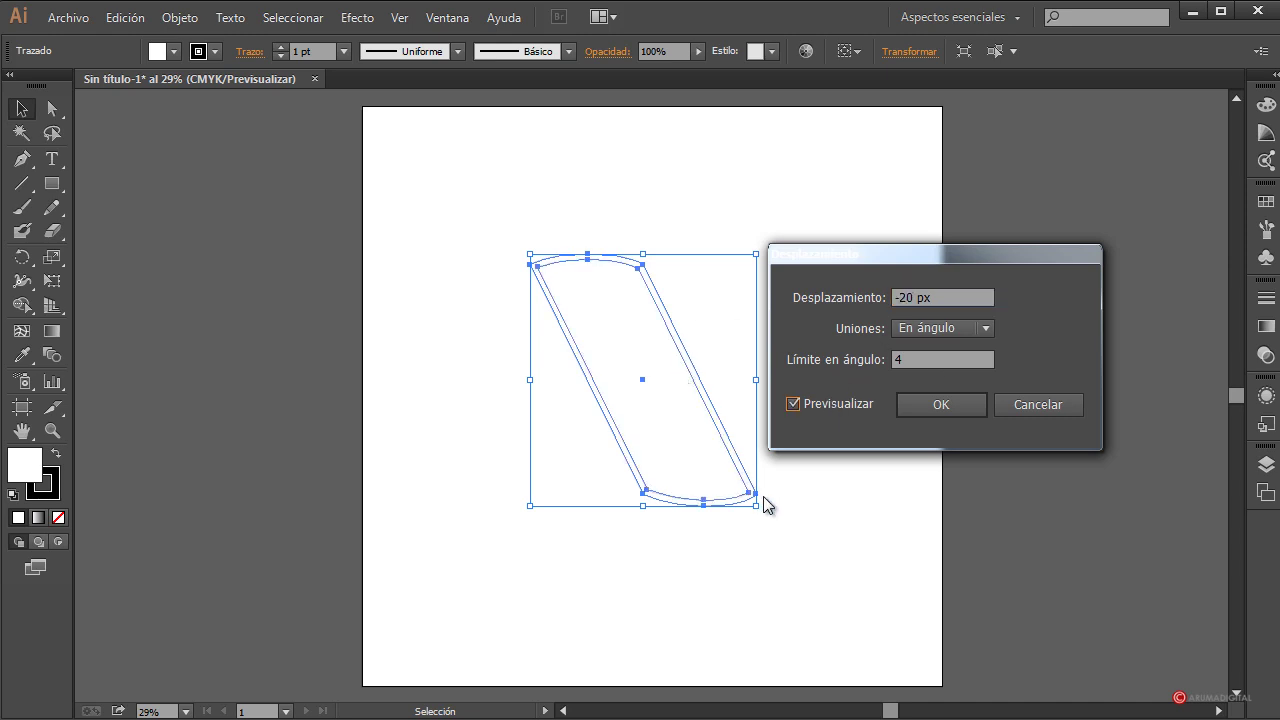
pyautogui.click(904, 292)
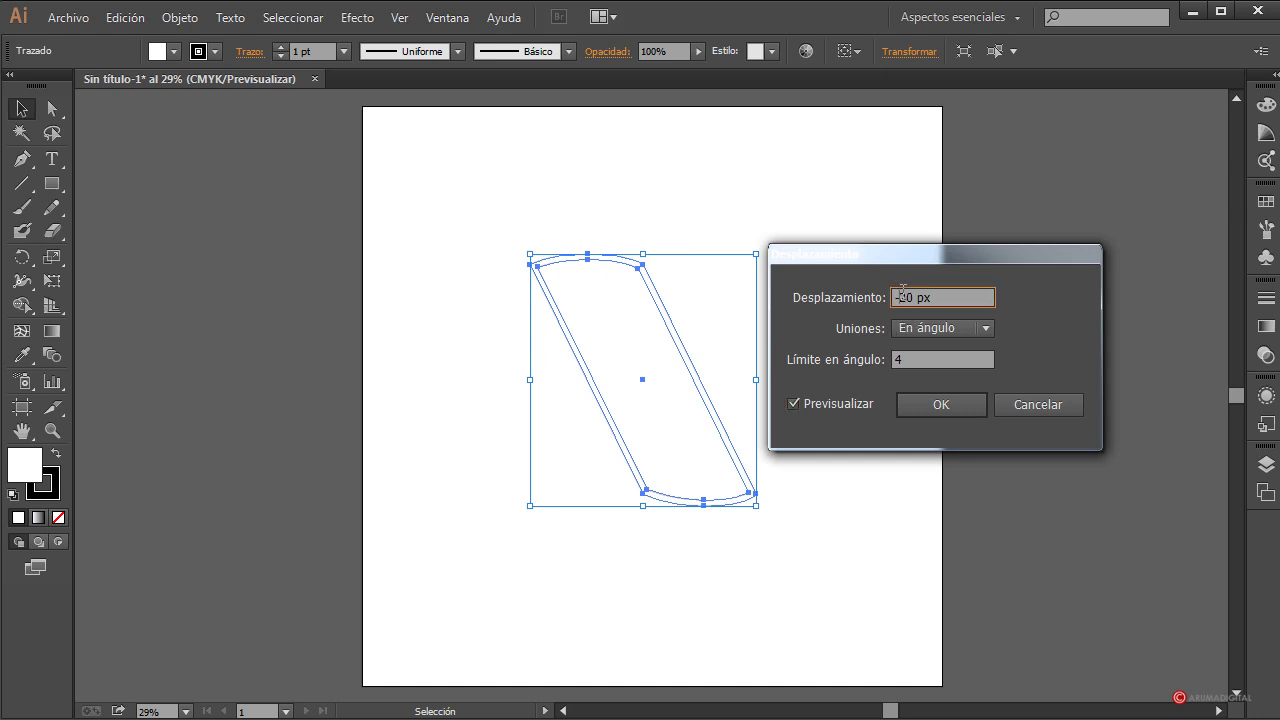
pyautogui.write('1')
pyautogui.click(911, 358)
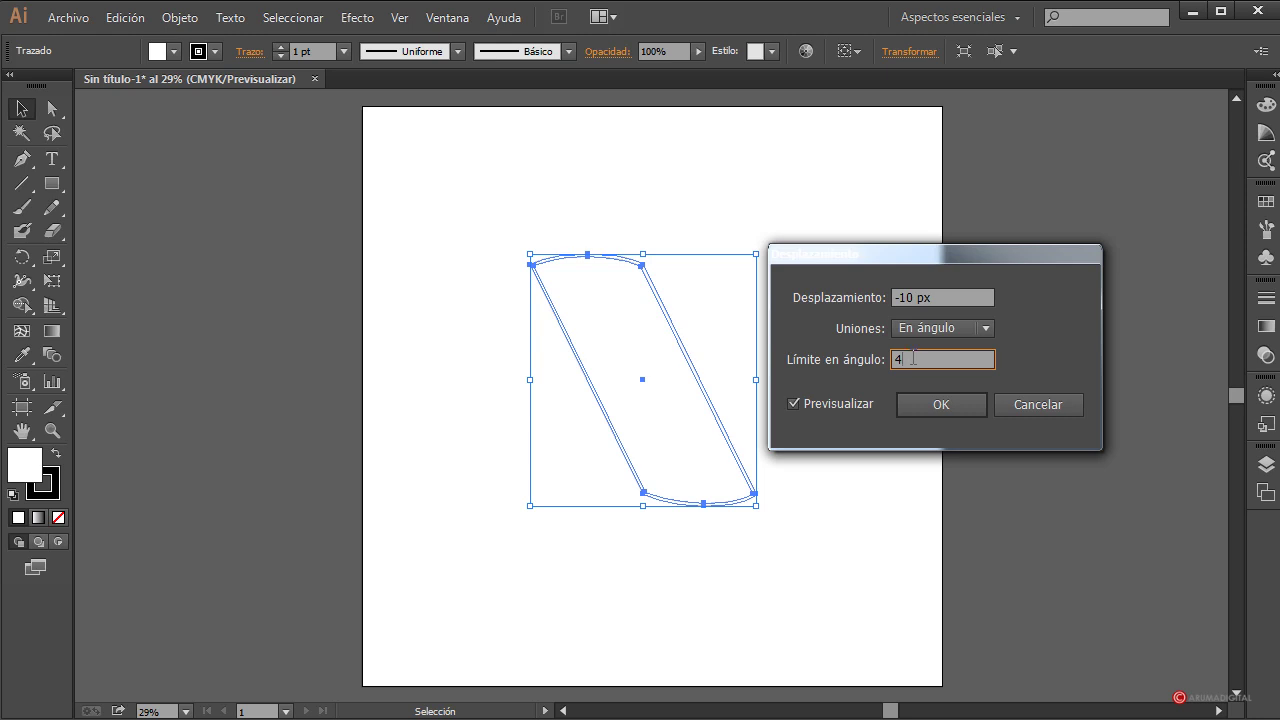
pyautogui.doubleClick(906, 293)
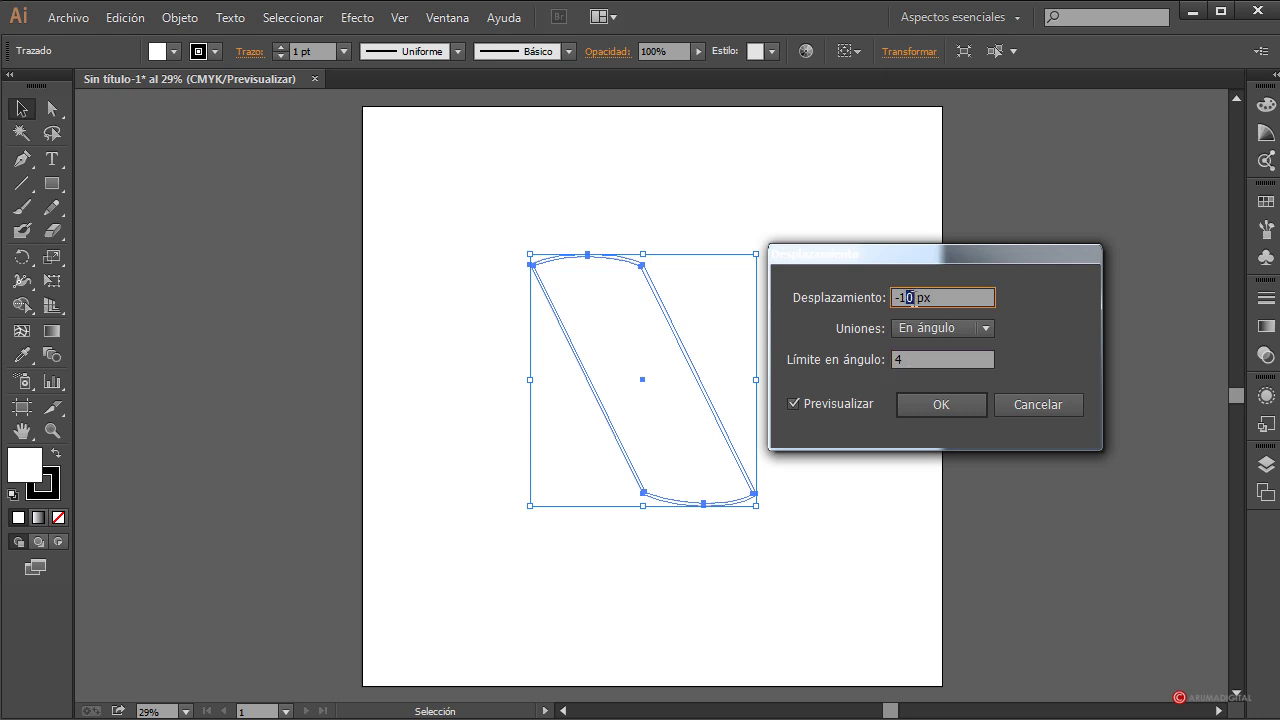
pyautogui.click(937, 400)
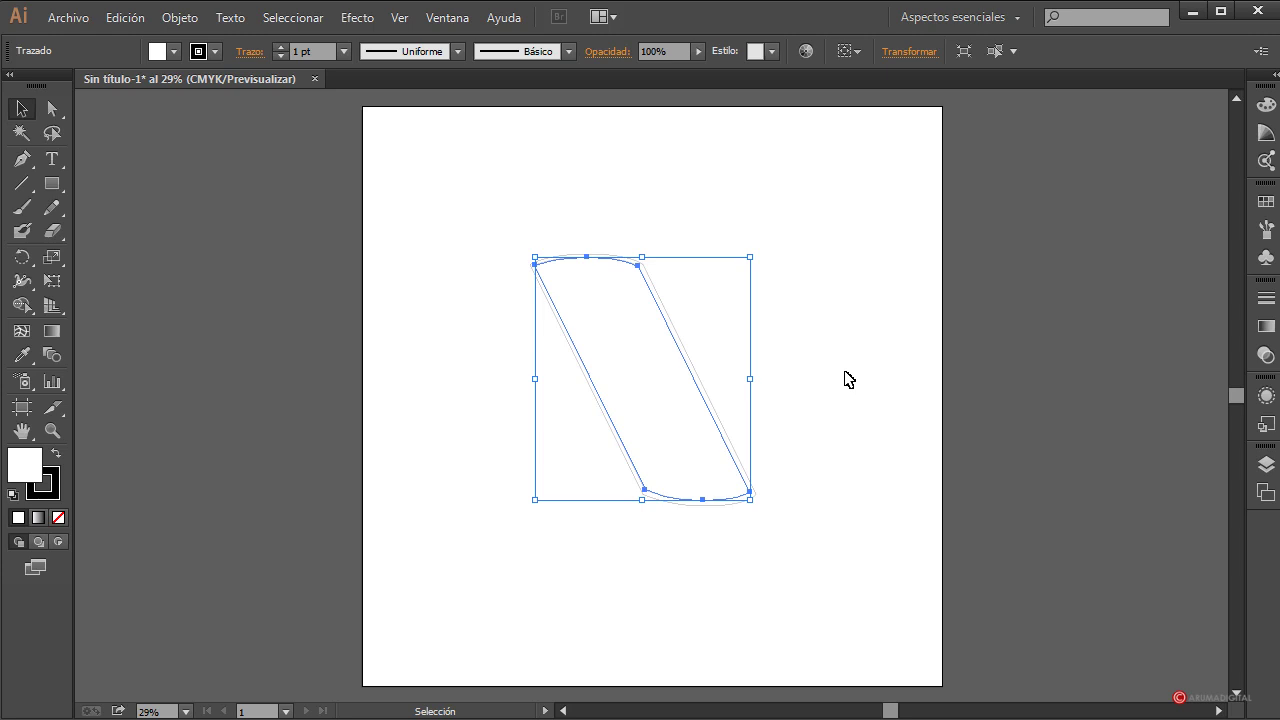
# - Reselect the whole plank including both outlines
pyautogui.click(848, 379)
pyautogui.click(711, 409)
pyautogui.click(789, 404)
pyautogui.click(684, 354)
pyautogui.click(649, 237)
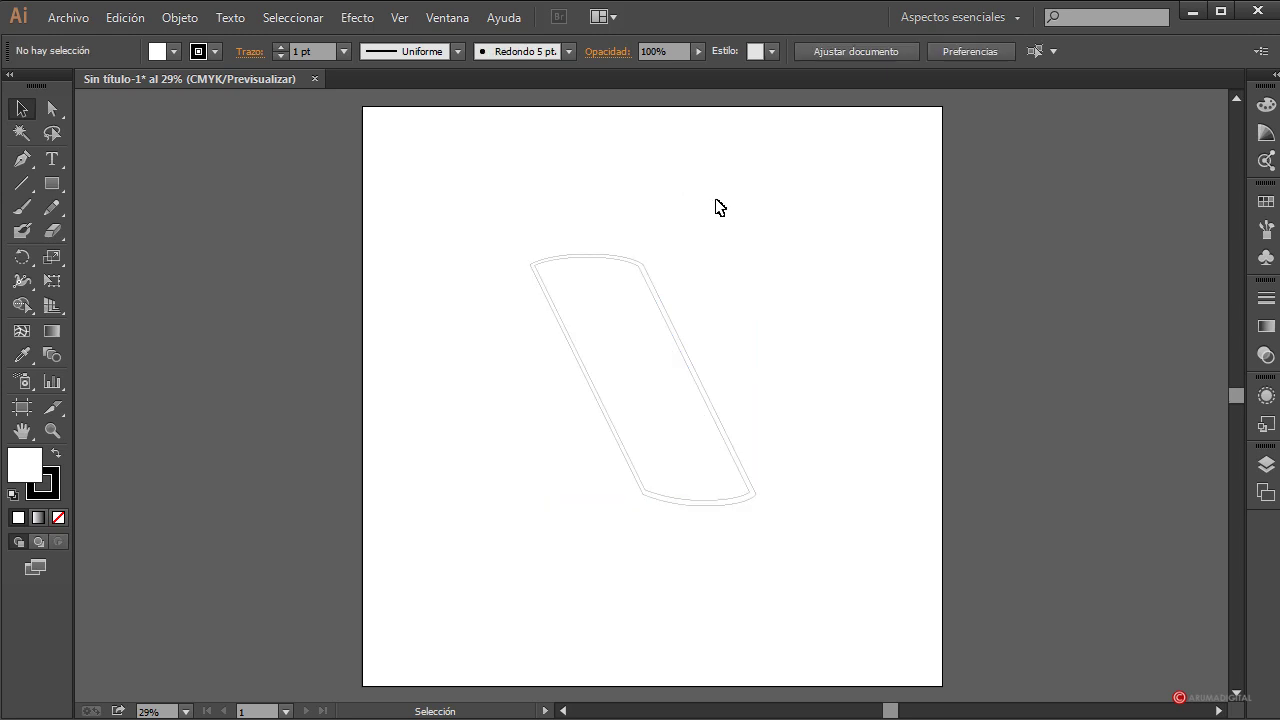
pyautogui.moveTo(716, 200); pyautogui.dragTo(609, 402)
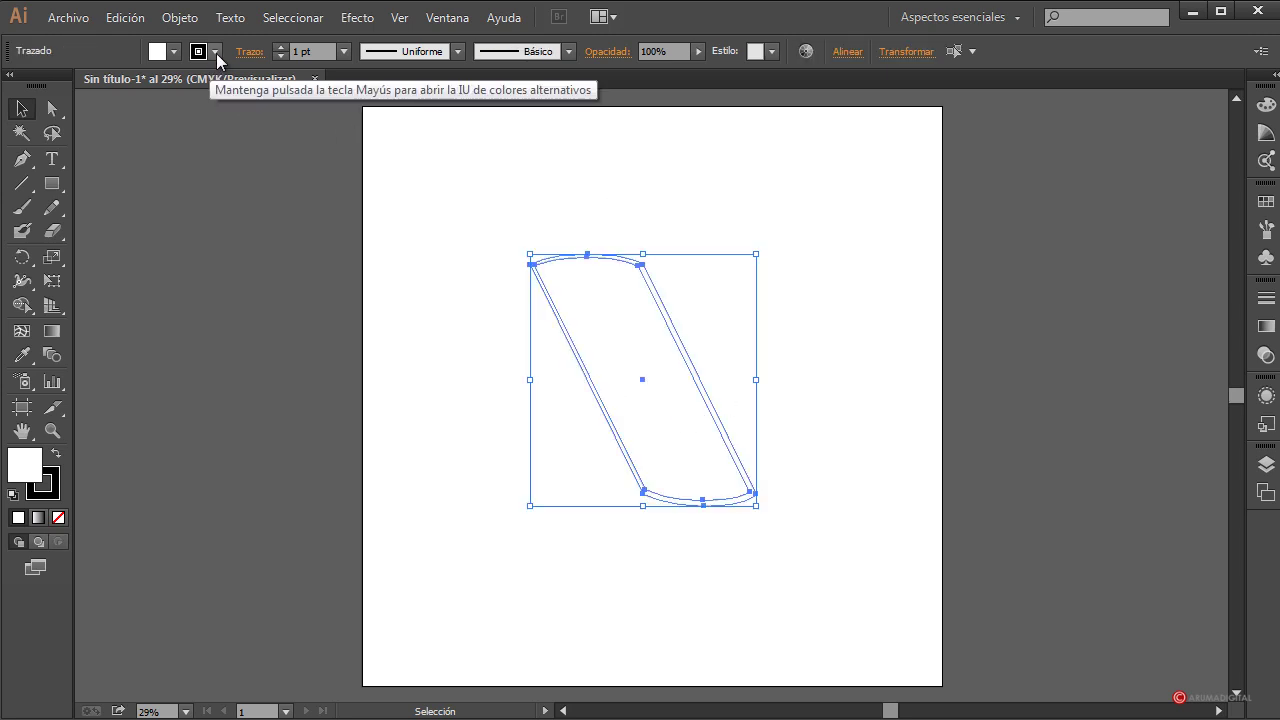
# - Remove the plank's stroke and fill the outer path dark brown
pyautogui.click(217, 54)
pyautogui.click(12, 97)
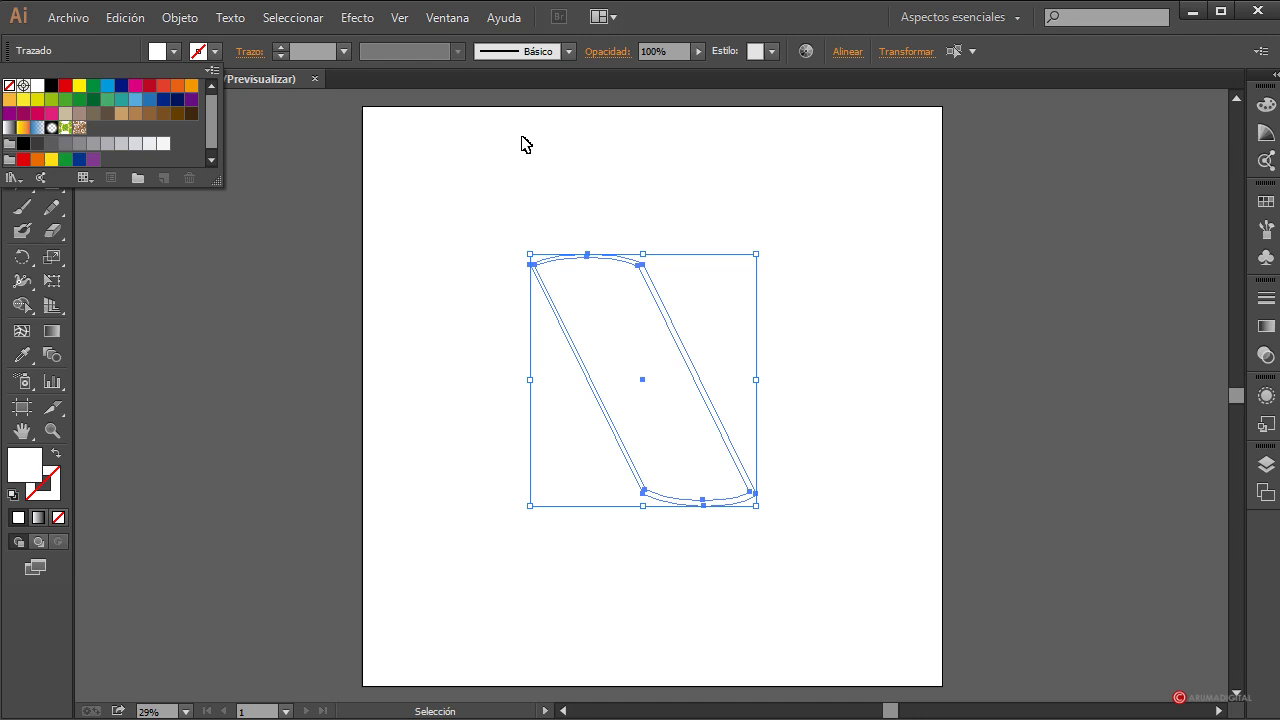
pyautogui.click(741, 248)
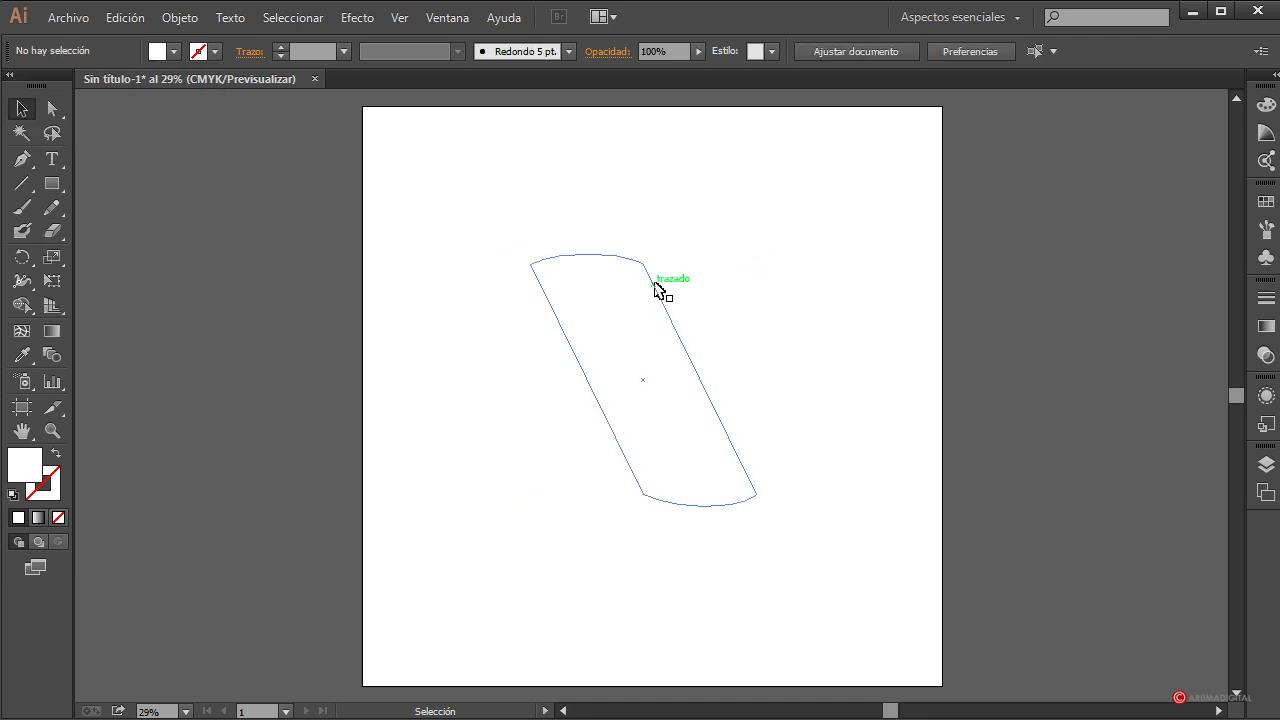
pyautogui.click(656, 289)
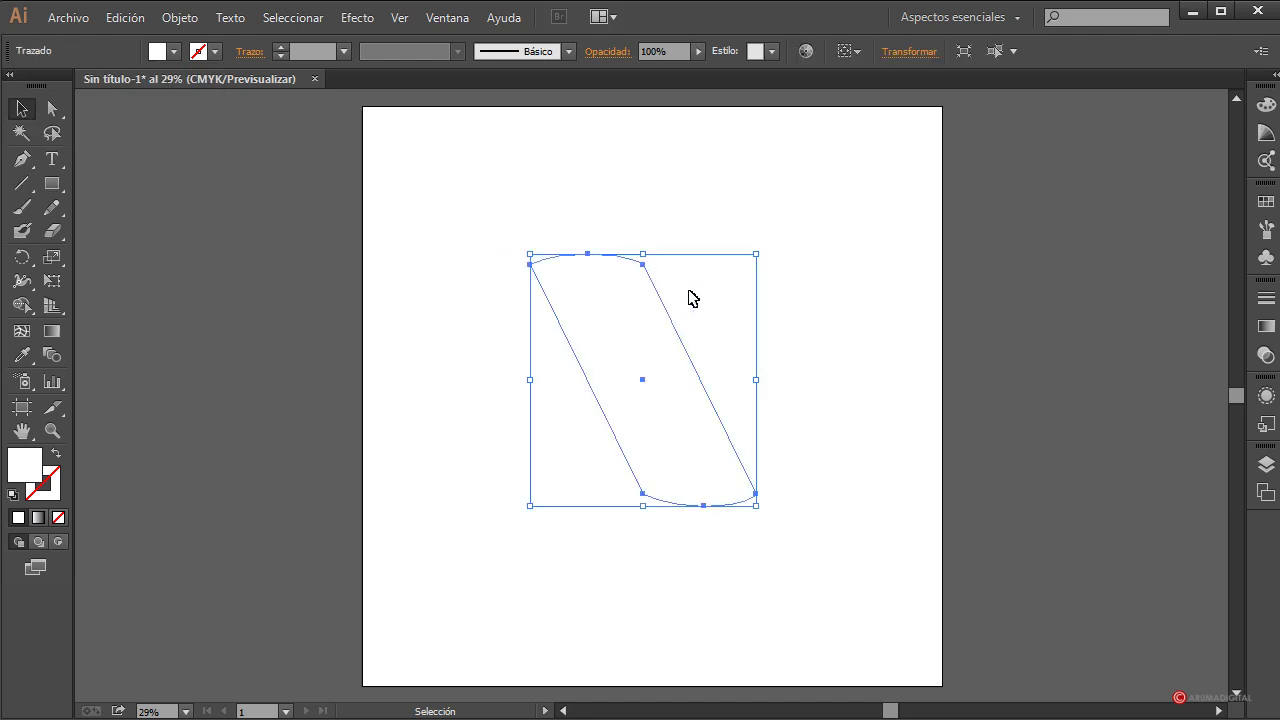
pyautogui.click(174, 51)
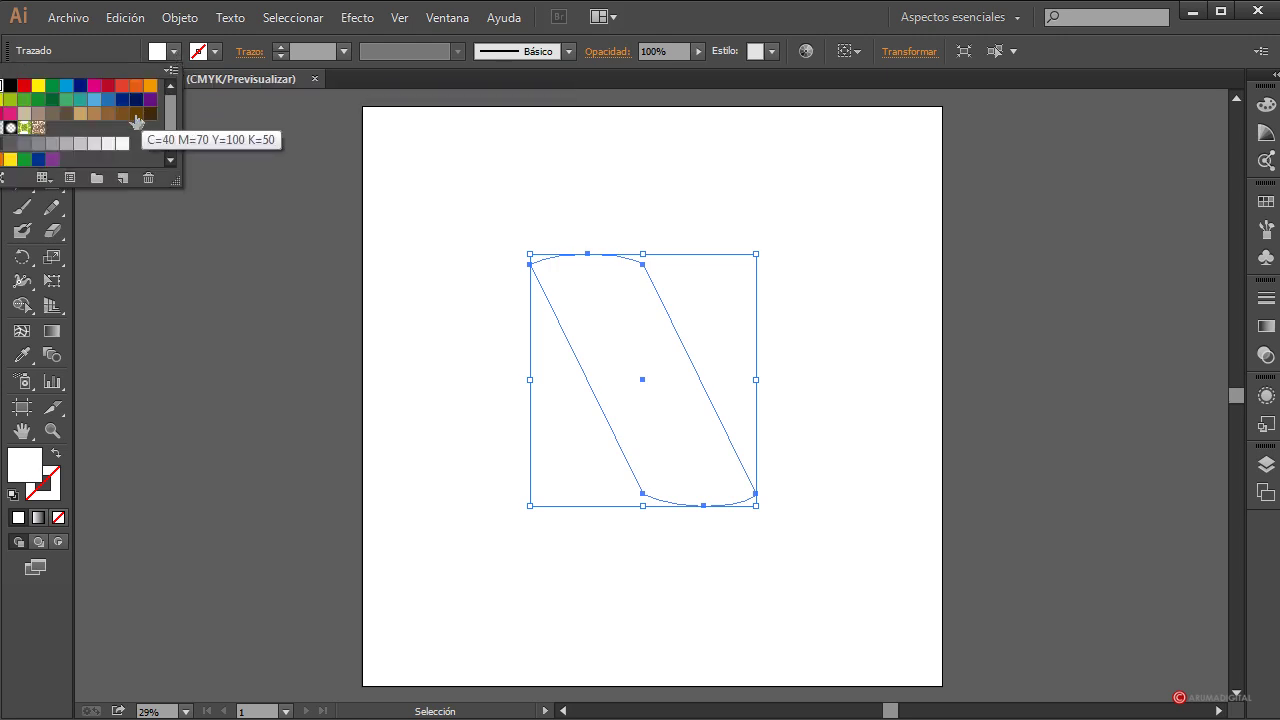
pyautogui.click(137, 117)
pyautogui.click(150, 115)
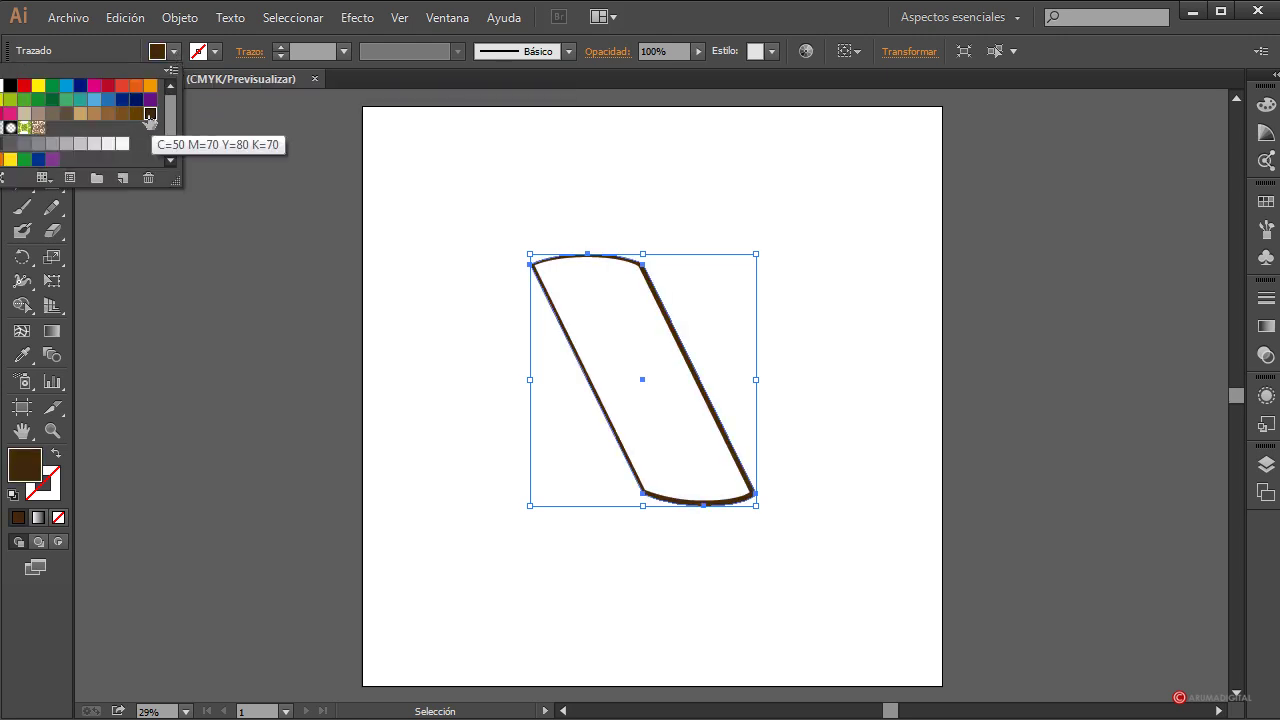
pyautogui.click(137, 115)
# - Fill the inner plank path a medium brown
pyautogui.click(520, 134)
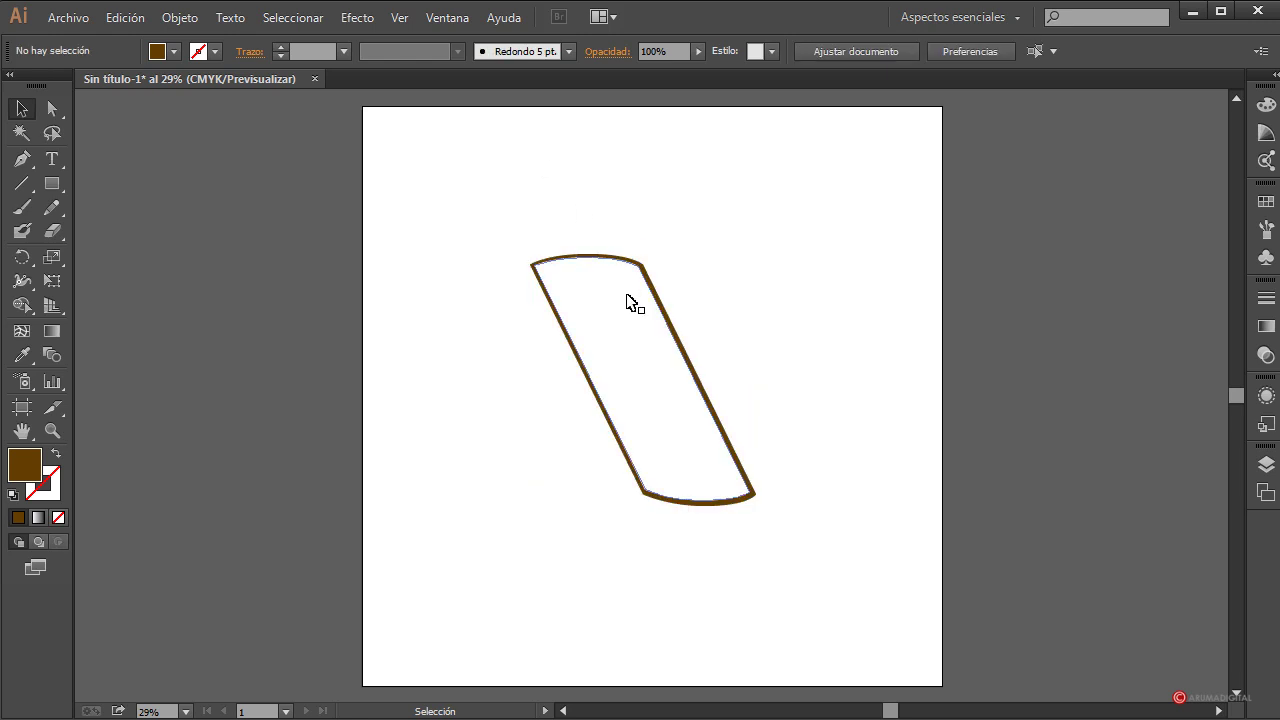
pyautogui.click(608, 266)
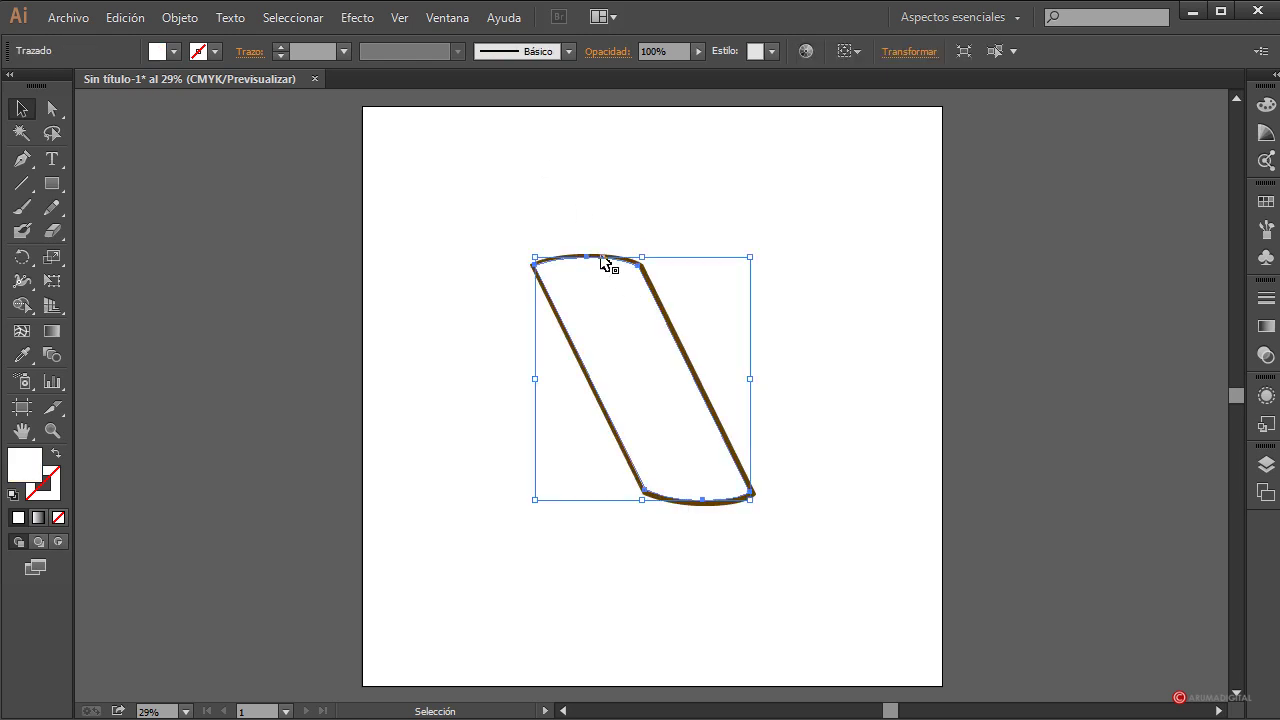
pyautogui.click(174, 54)
pyautogui.click(122, 113)
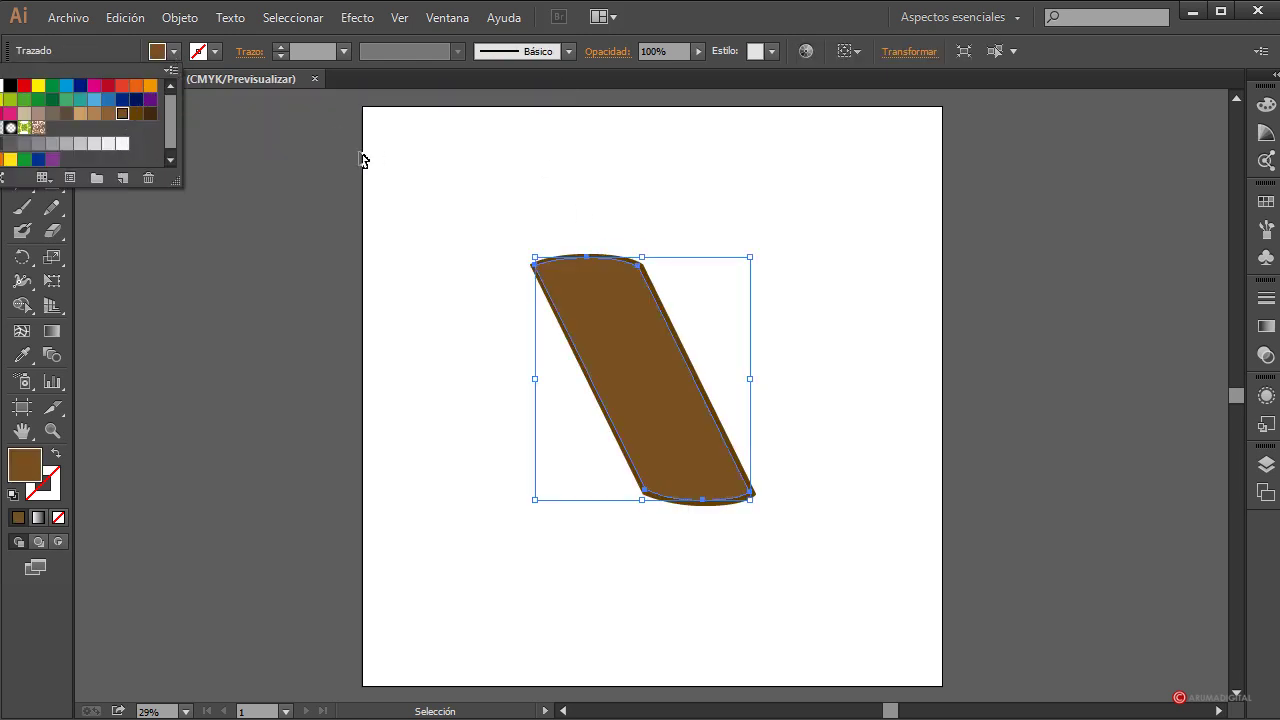
pyautogui.click(362, 160)
pyautogui.click(446, 190)
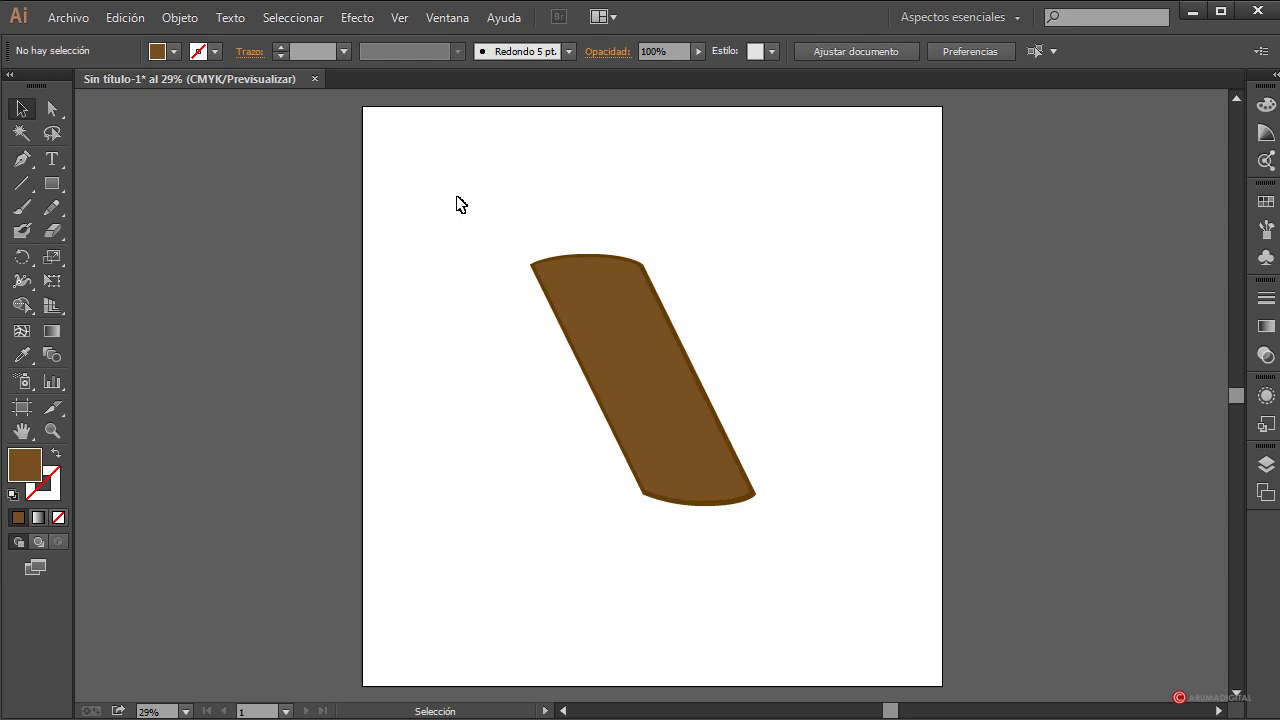
pyautogui.click(659, 308)
# - Create an inset copy of the plank with Offset Path at -20 px
pyautogui.click(182, 18)
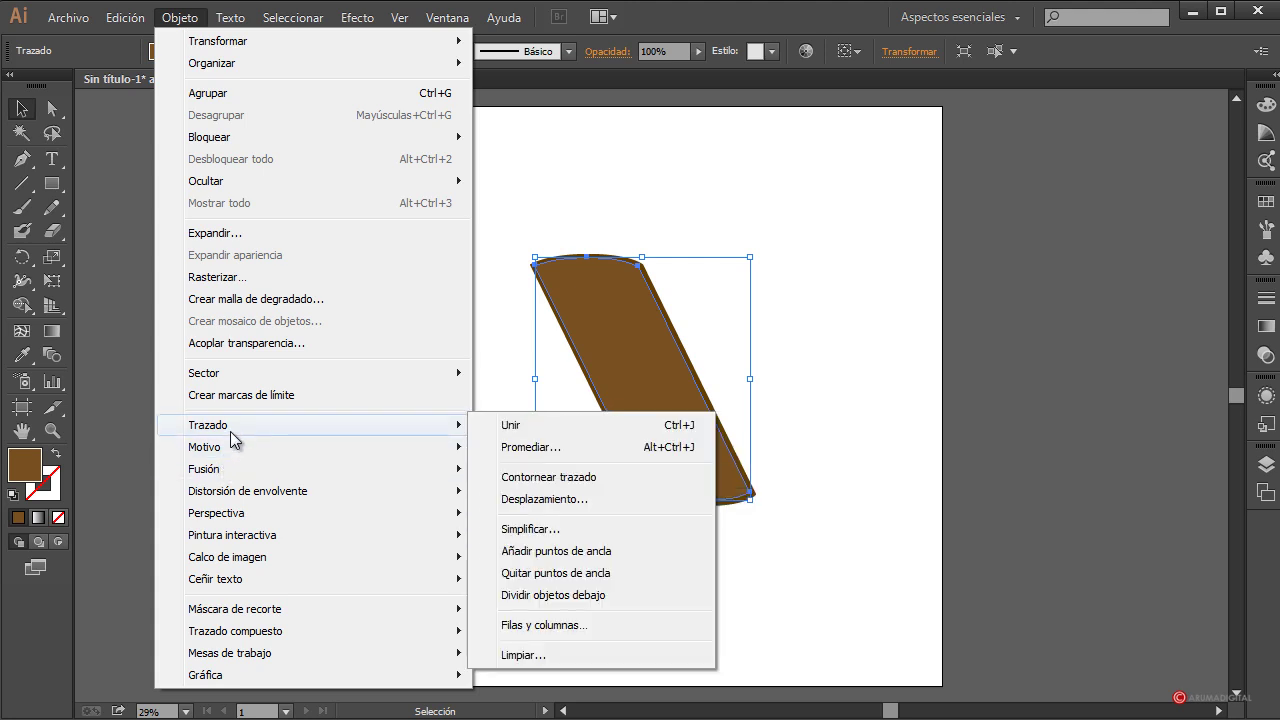
pyautogui.click(557, 498)
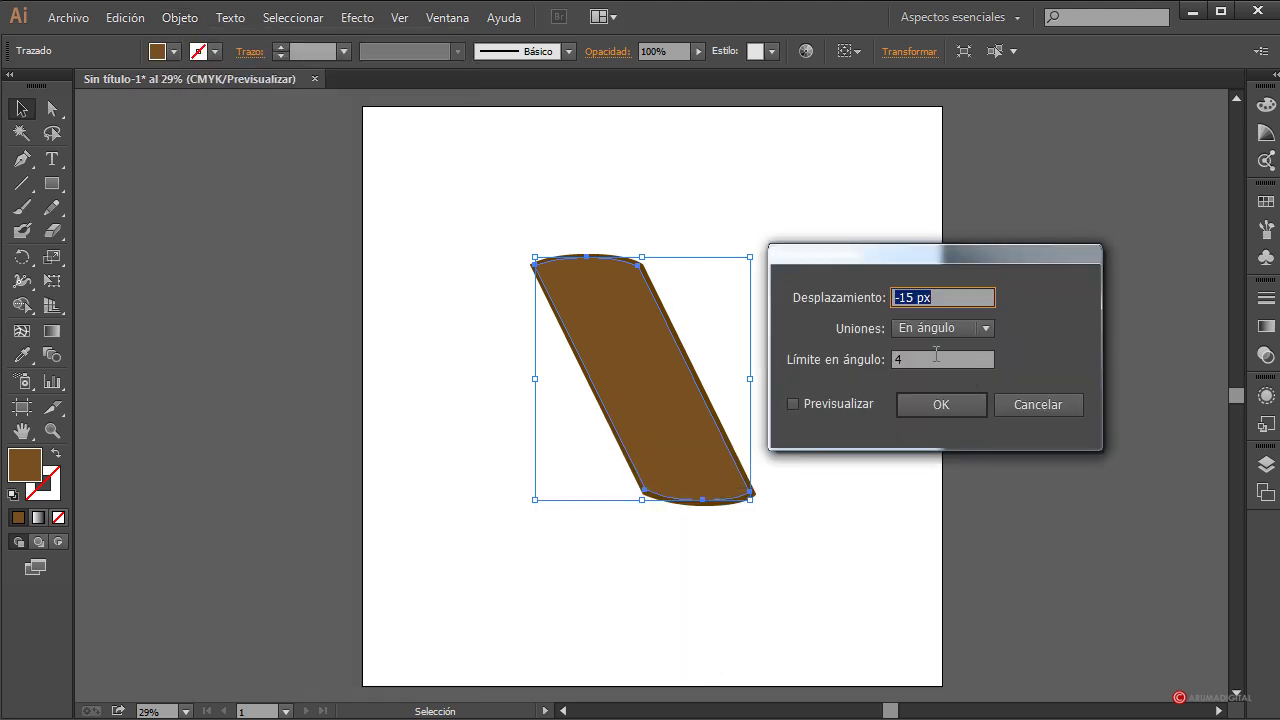
pyautogui.click(847, 405)
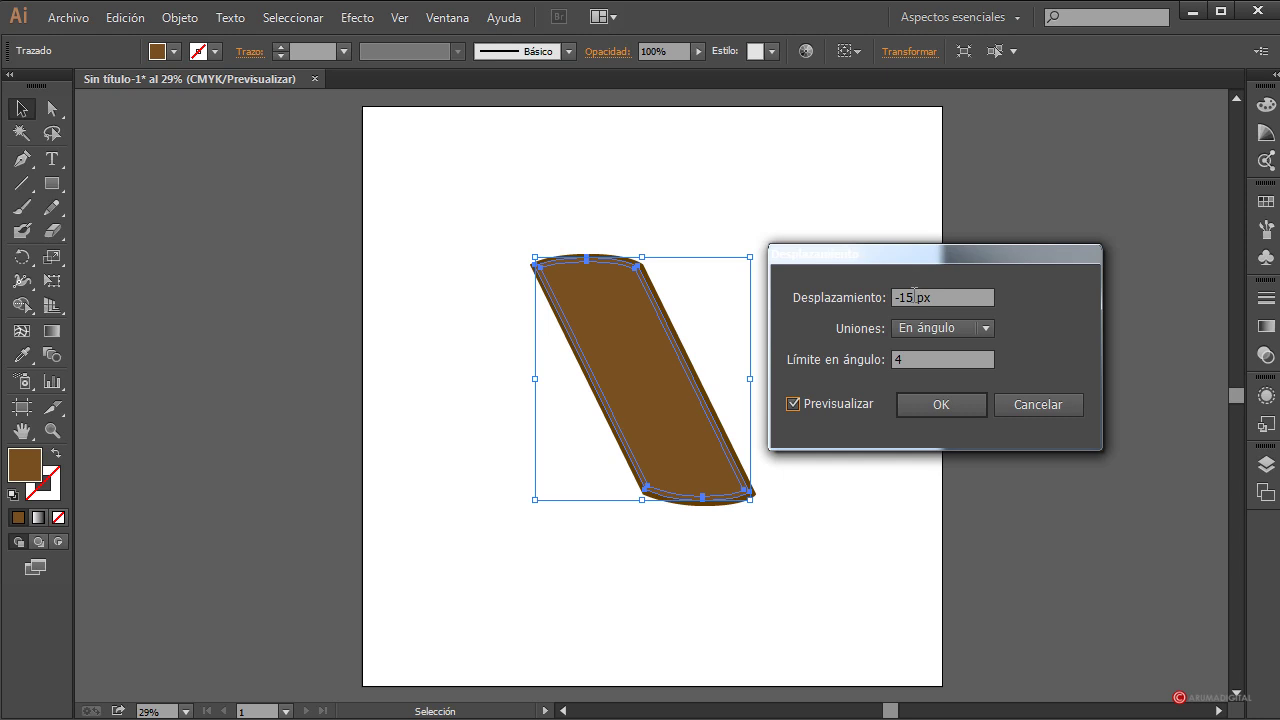
pyautogui.moveTo(914, 296); pyautogui.dragTo(908, 294)
pyautogui.write('20')
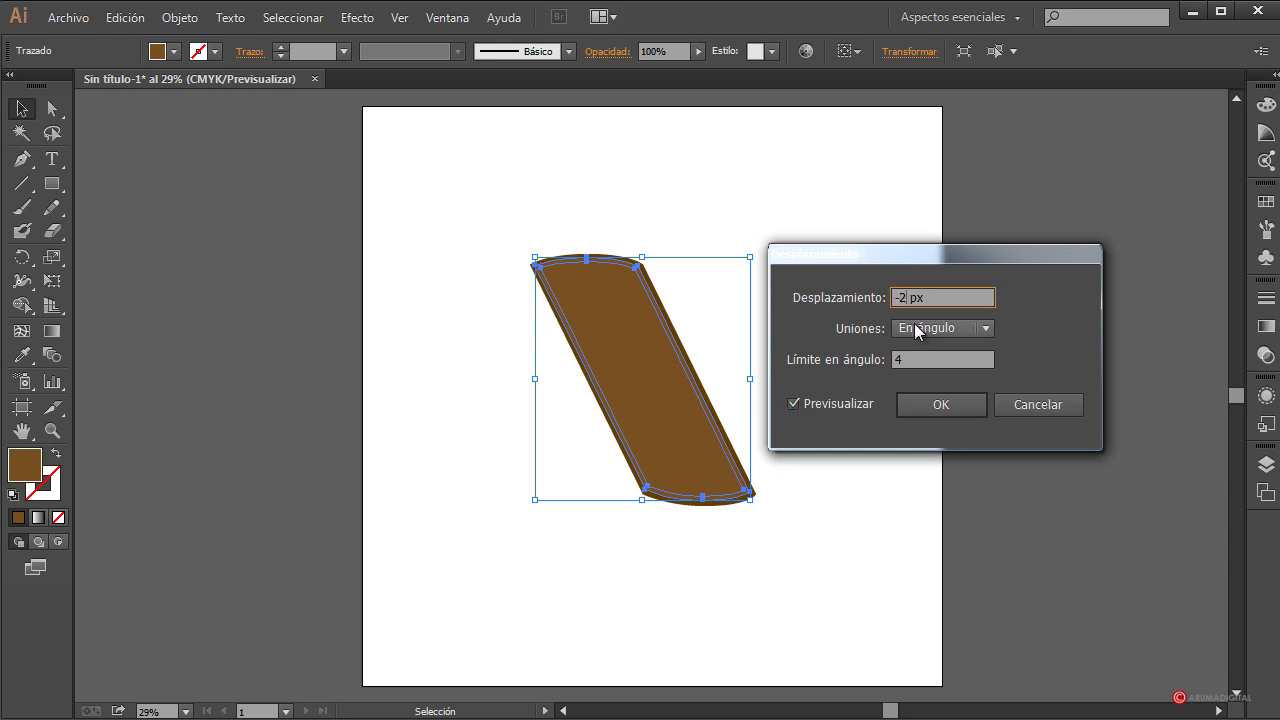
pyautogui.click(944, 403)
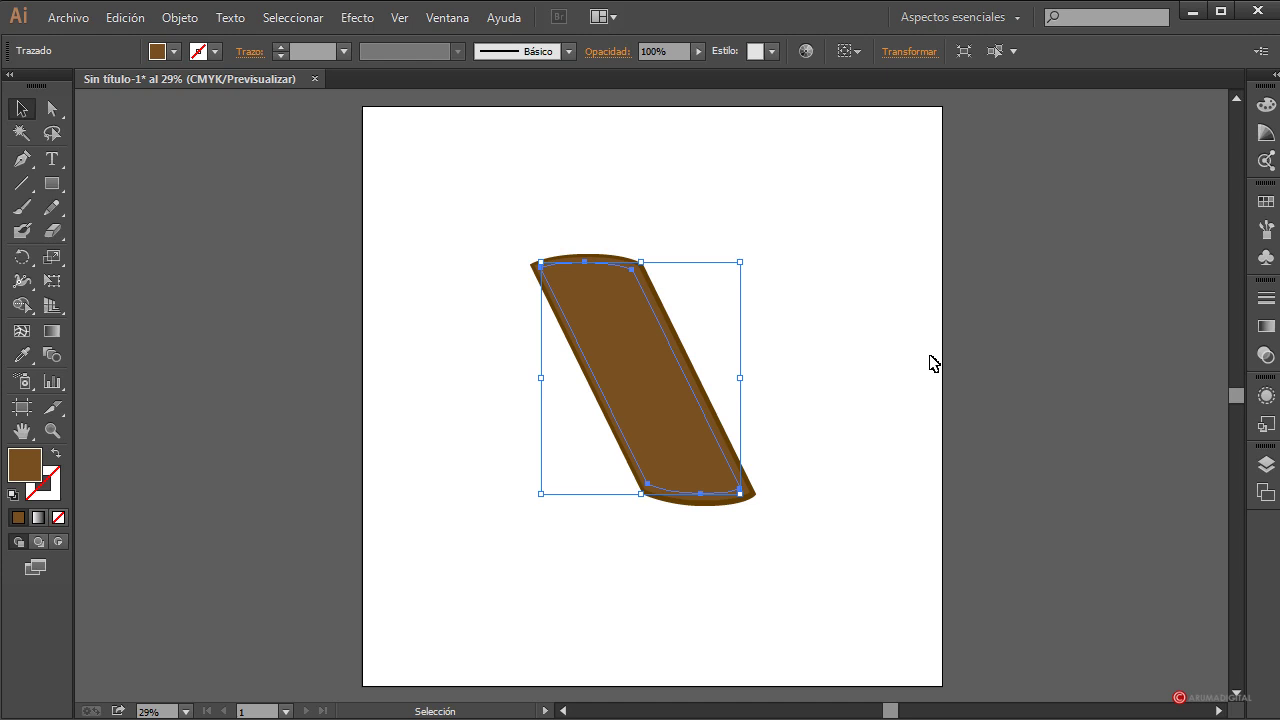
# - Fill the new inset path a lighter brown
pyautogui.click(748, 349)
pyautogui.click(660, 352)
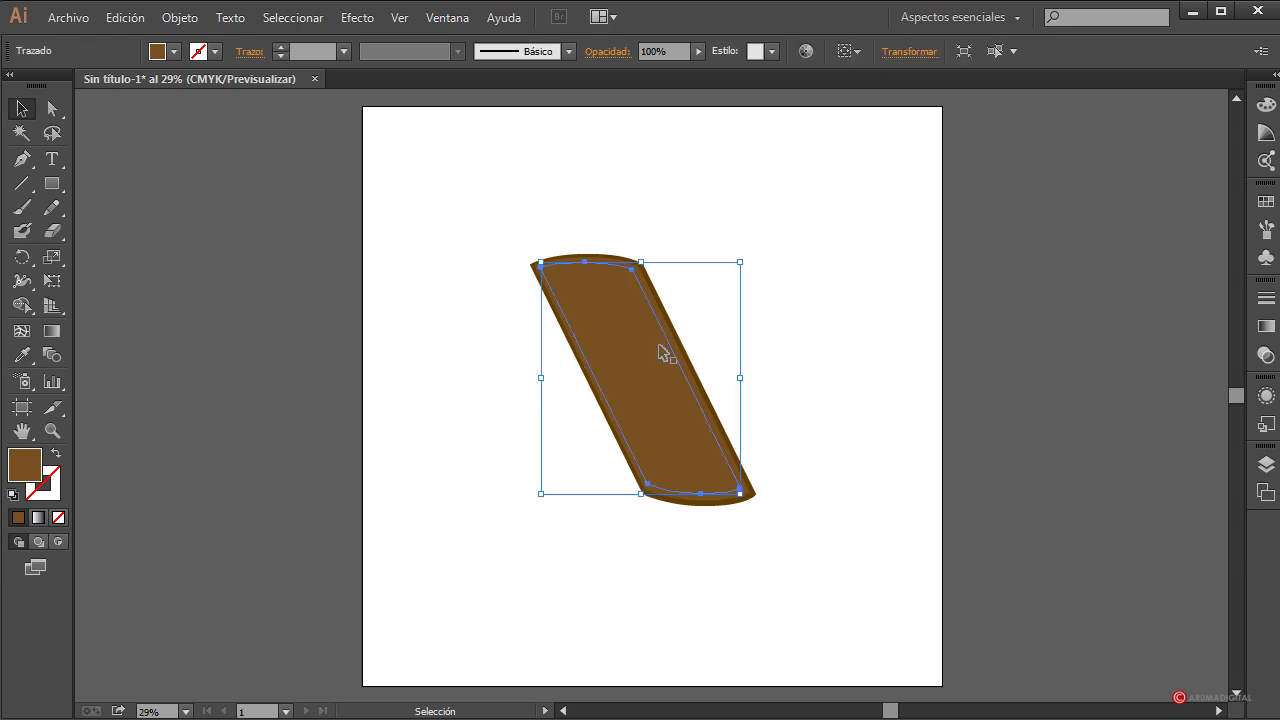
pyautogui.click(174, 51)
pyautogui.click(108, 113)
pyautogui.click(527, 162)
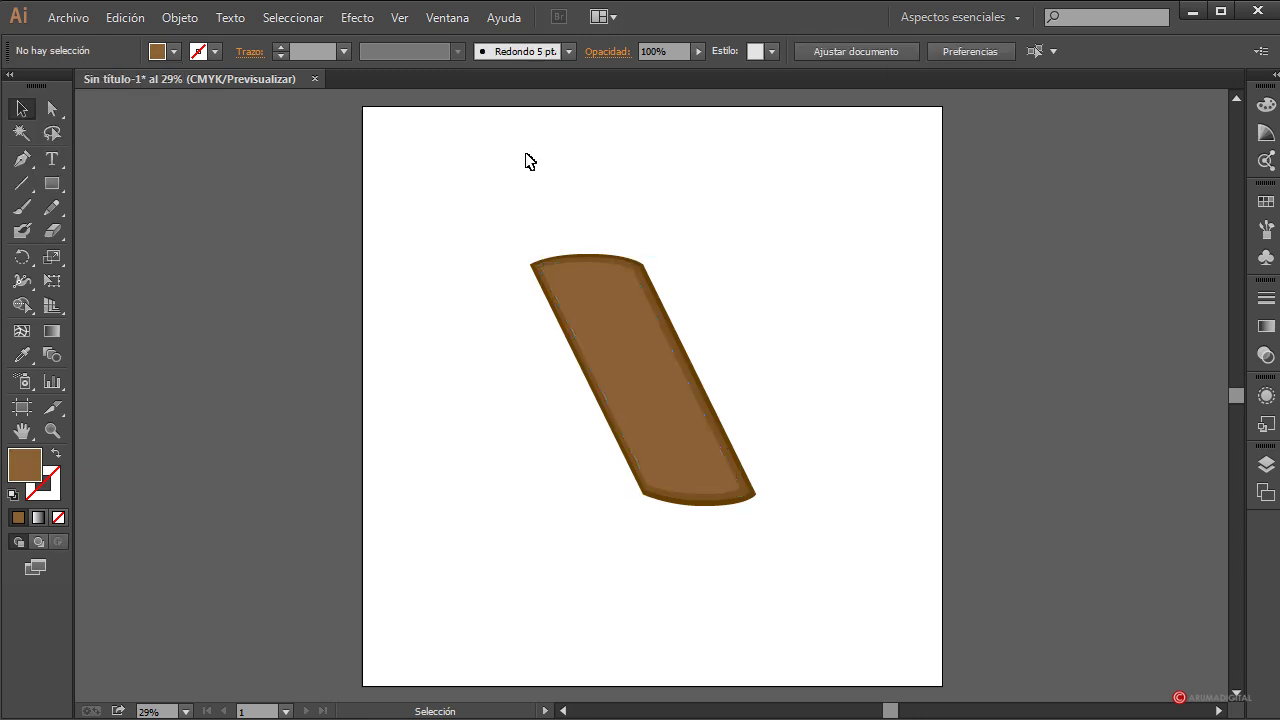
pyautogui.click(630, 335)
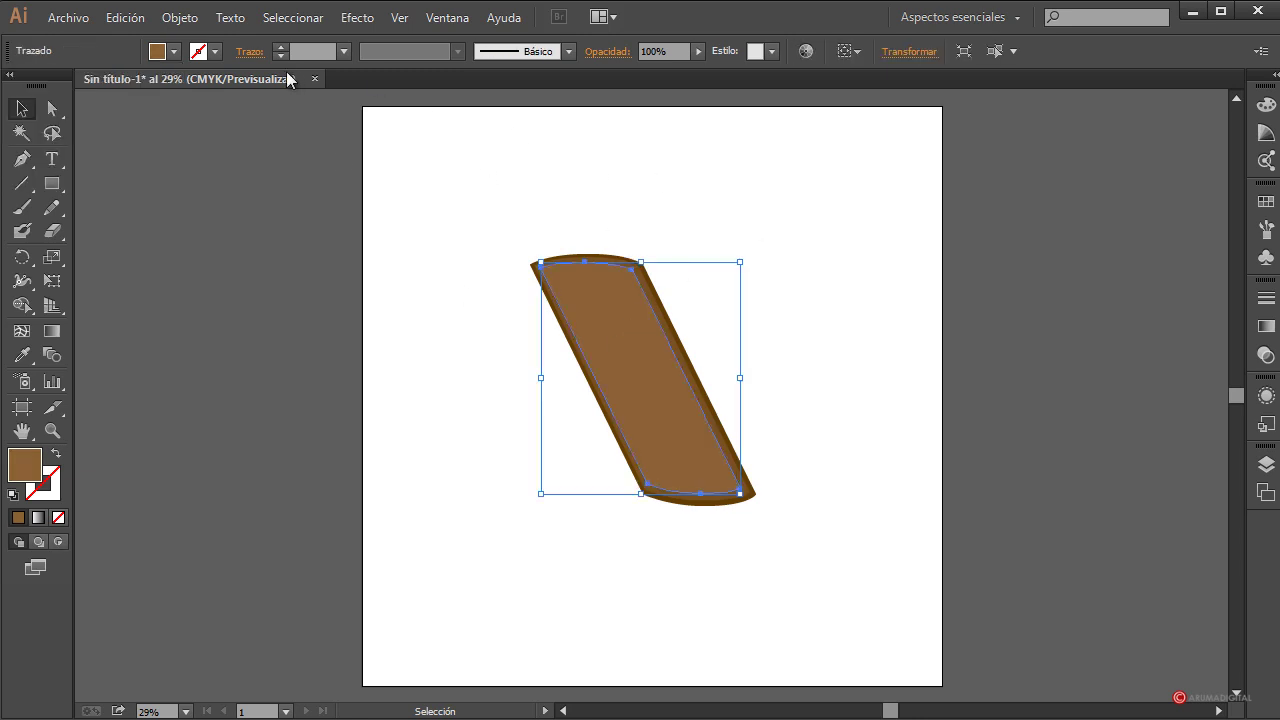
pyautogui.click(180, 17)
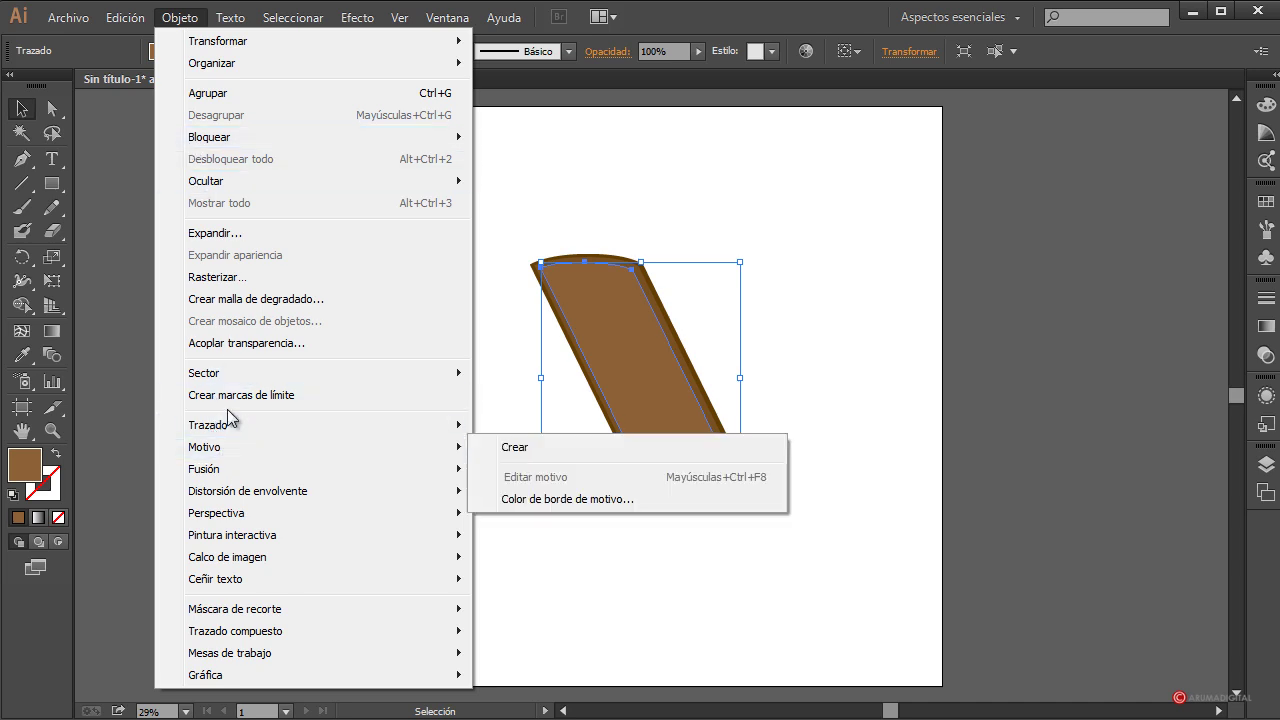
# - Add another -20 px inset path and fill it a lighter brown
pyautogui.moveTo(232, 425)
pyautogui.click(560, 500)
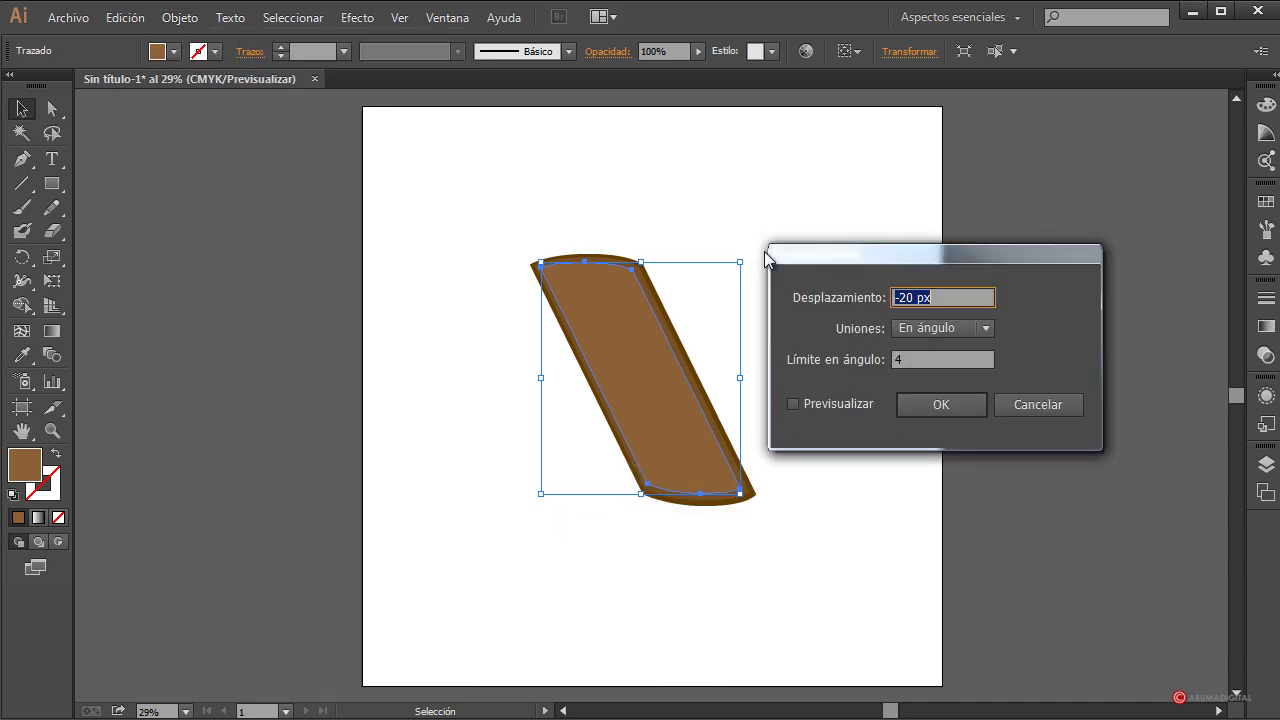
pyautogui.click(834, 405)
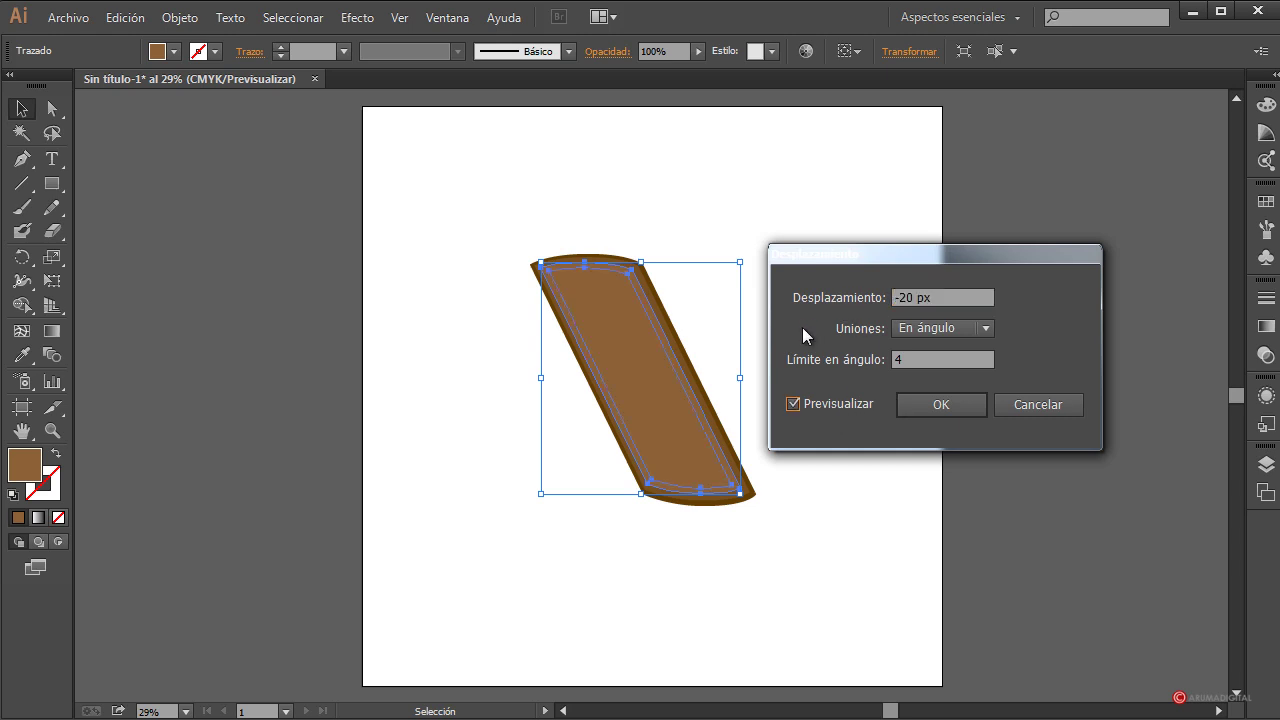
pyautogui.click(934, 409)
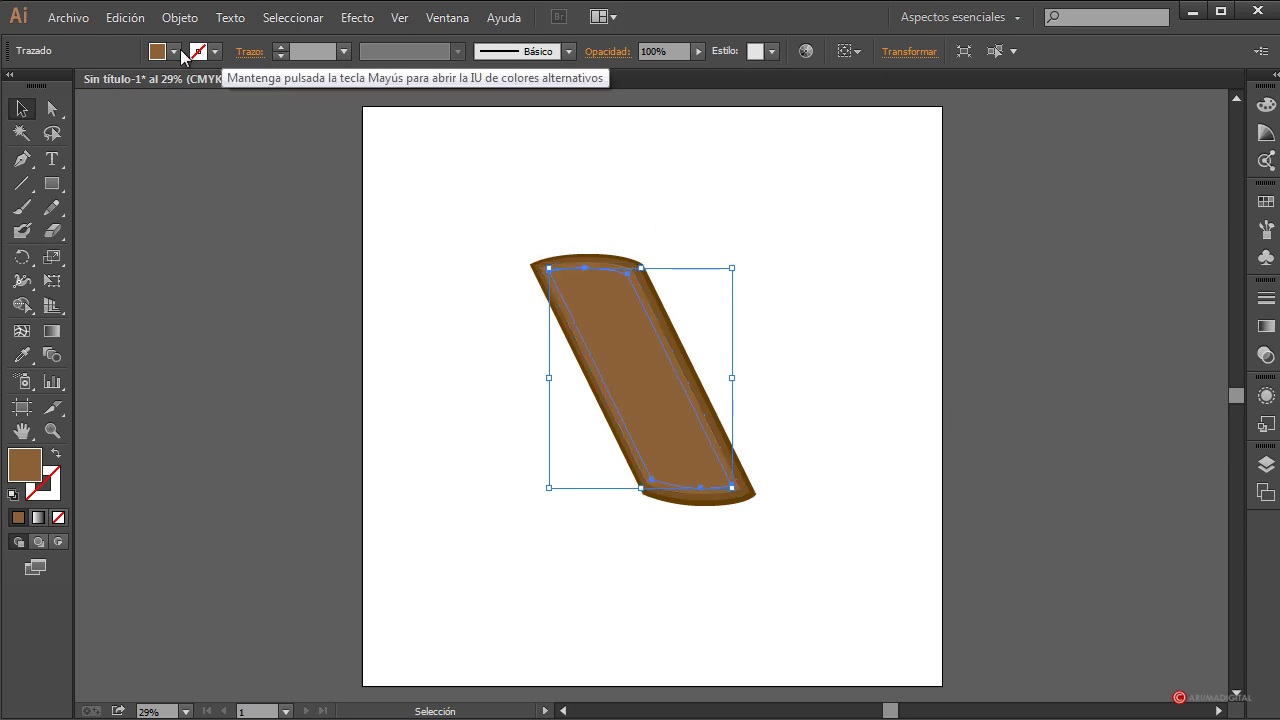
pyautogui.click(176, 52)
pyautogui.click(106, 120)
pyautogui.click(323, 189)
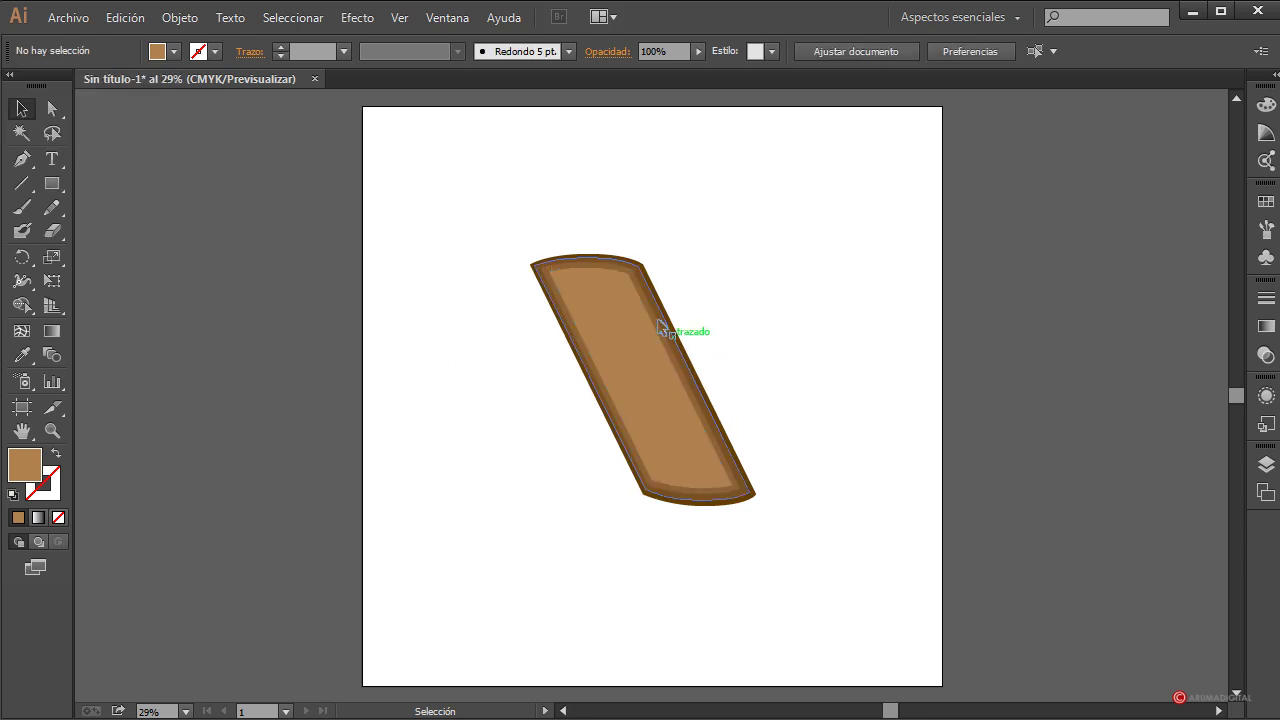
# - Add a final -20 px inset path inside it and fill it light tan
pyautogui.click(653, 370)
pyautogui.click(178, 17)
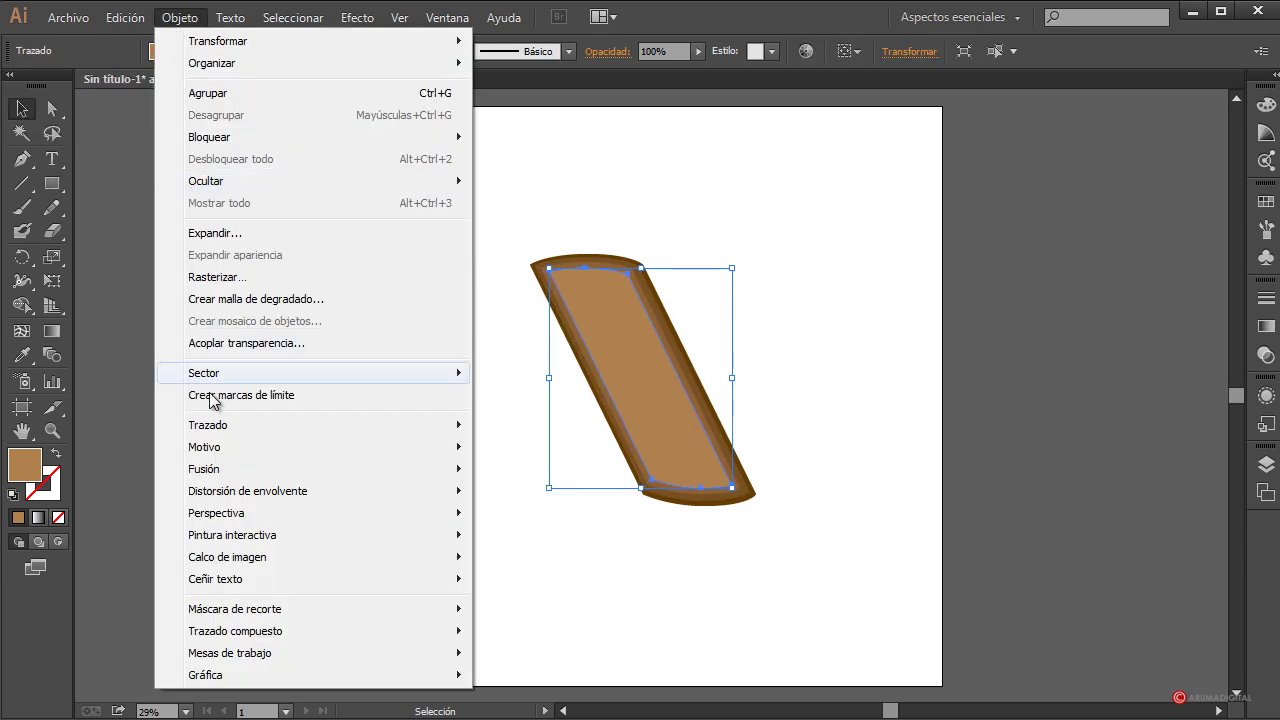
pyautogui.moveTo(243, 424)
pyautogui.click(544, 498)
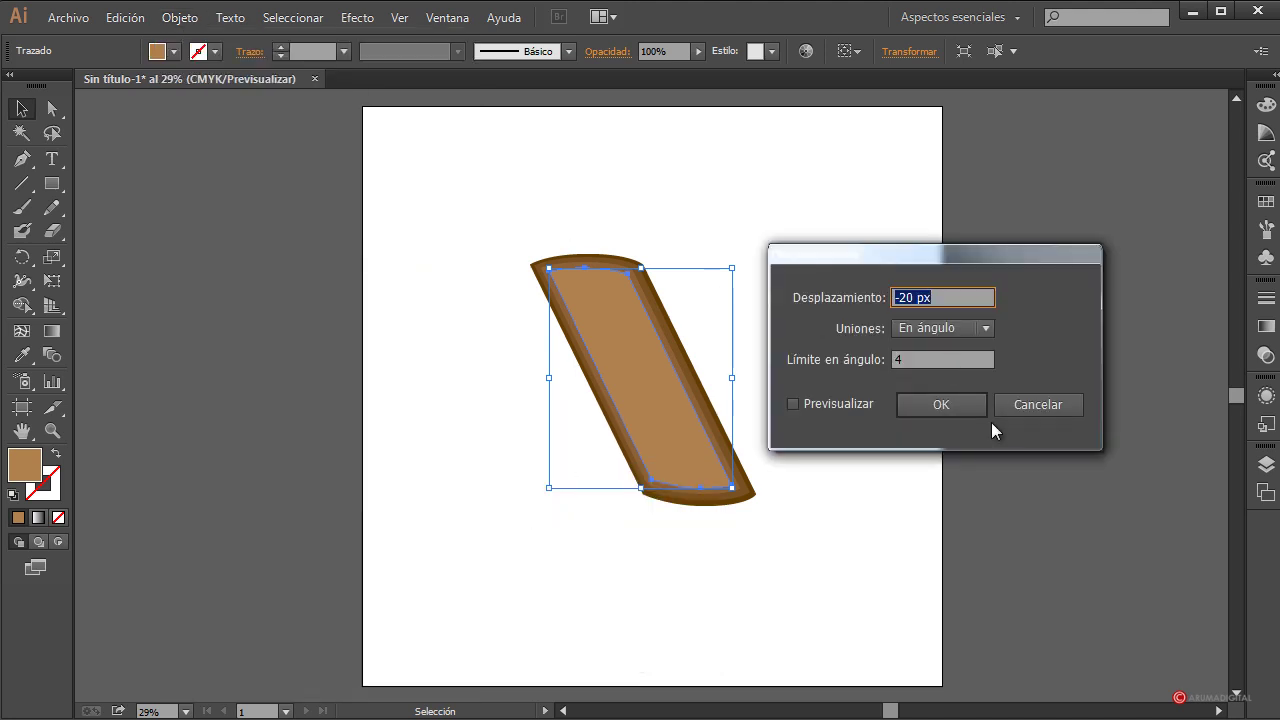
pyautogui.click(945, 405)
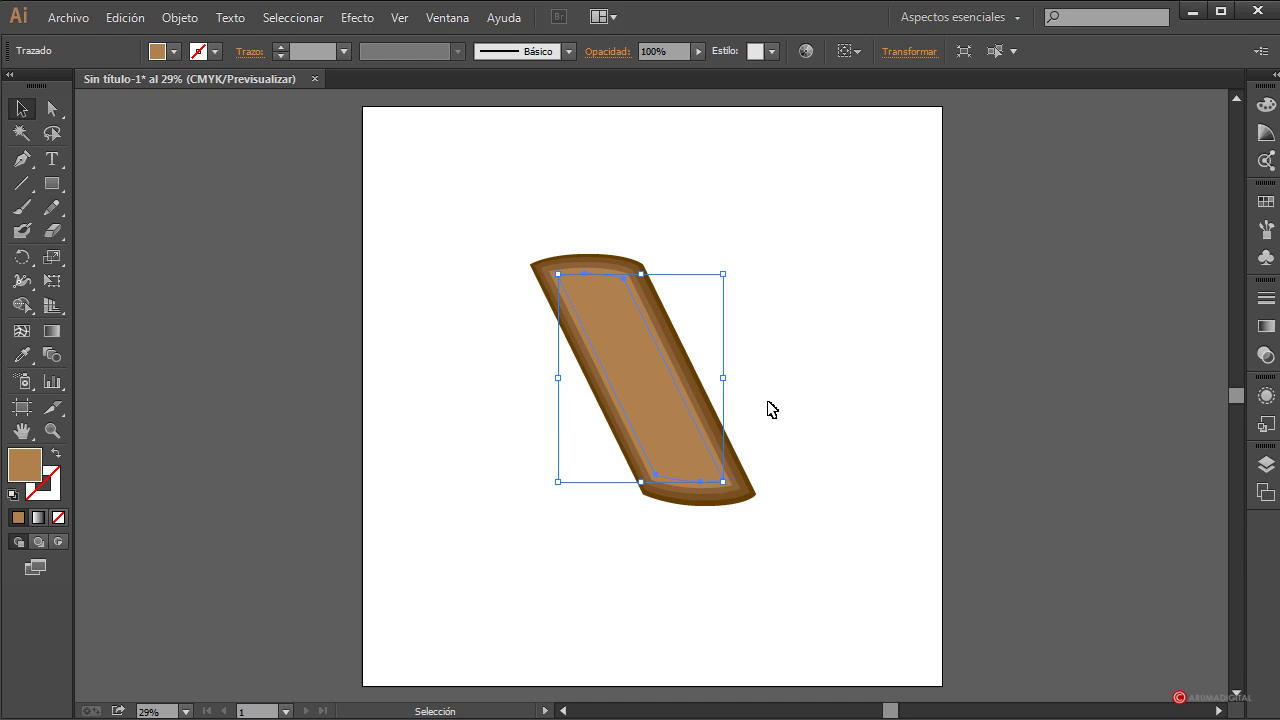
pyautogui.click(174, 51)
pyautogui.click(80, 113)
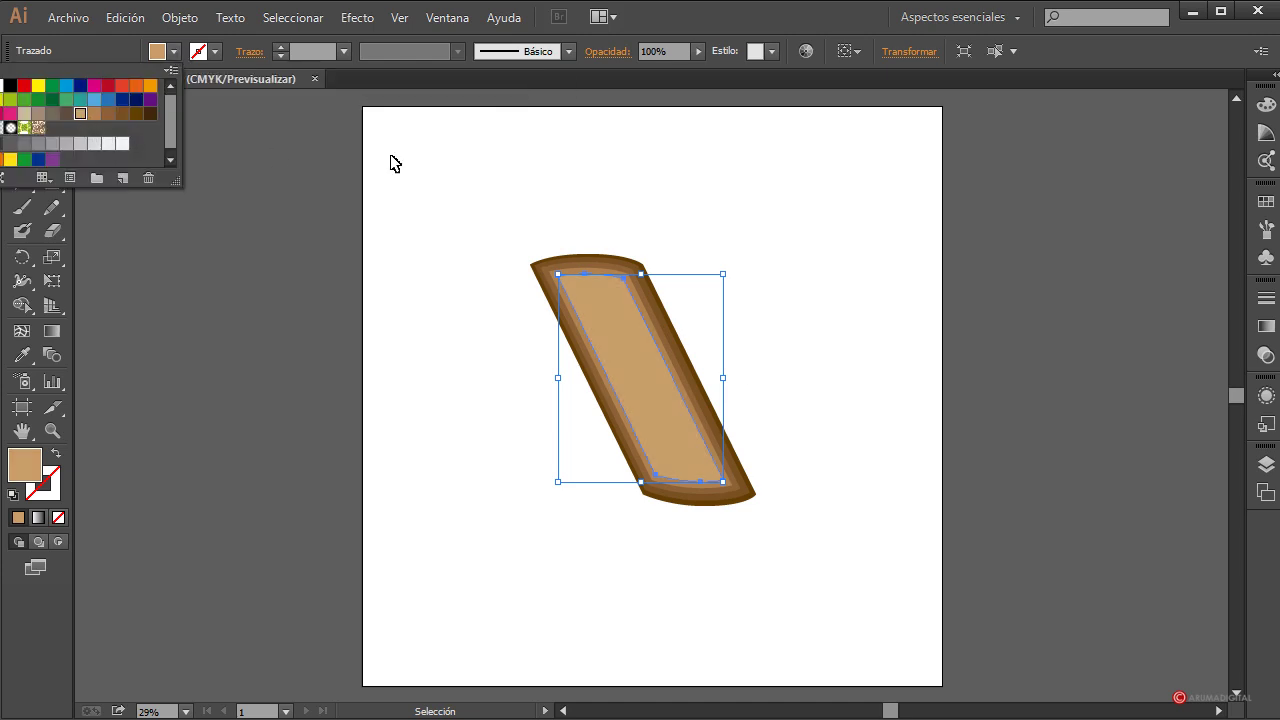
pyautogui.click(422, 164)
pyautogui.click(425, 187)
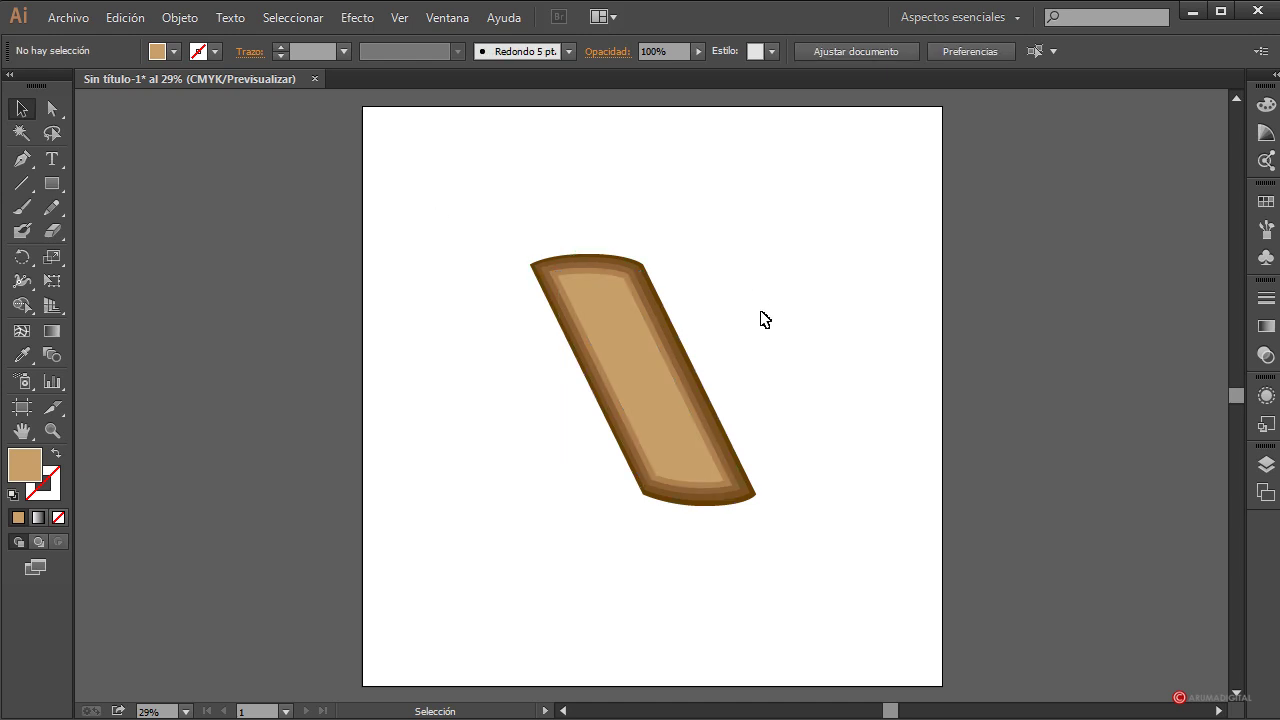
# - Nudge one inner plank layer upward with Shift+Up so the nested bands sit evenly
pyautogui.click(638, 270)
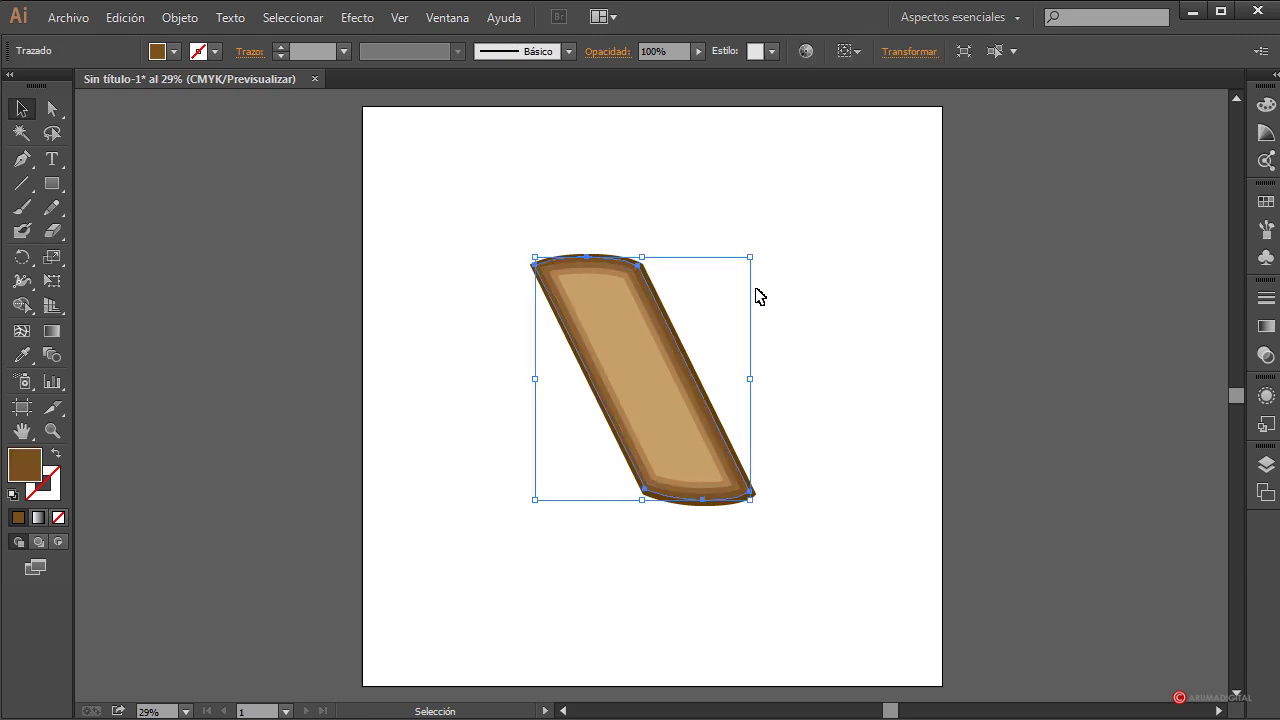
pyautogui.click(636, 266)
pyautogui.hotkey('shift', 'Up')
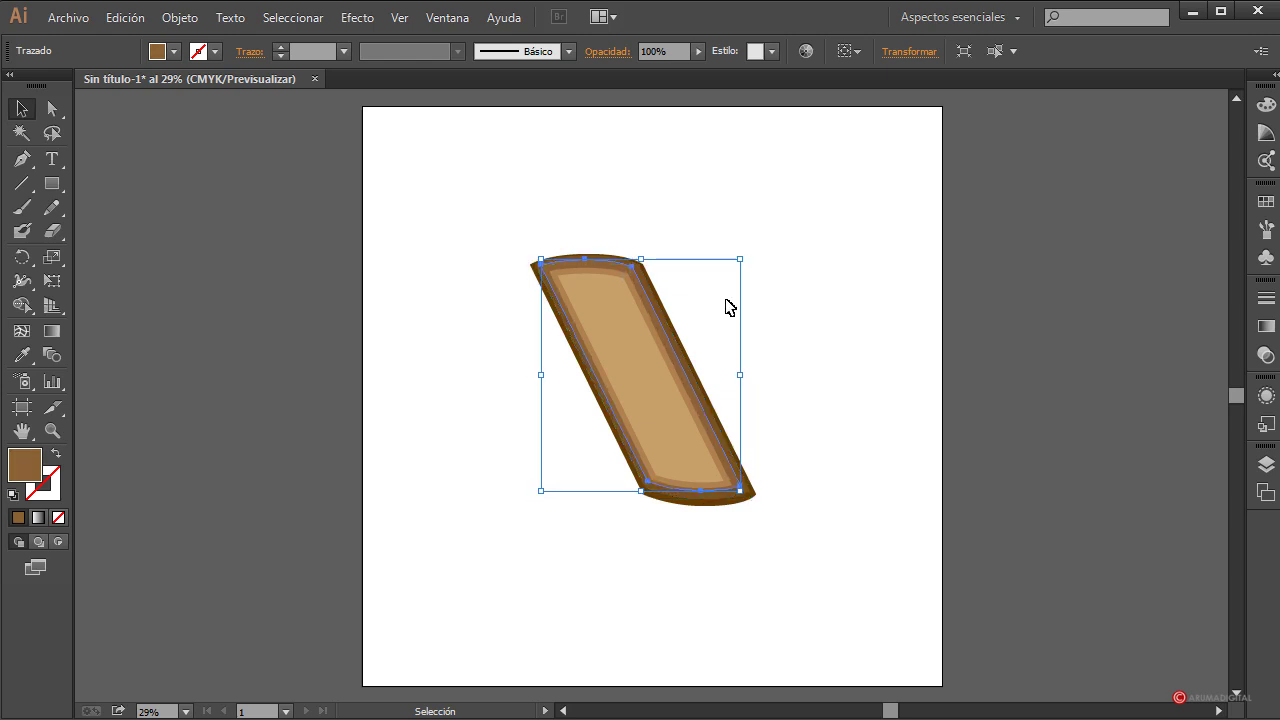
pyautogui.click(634, 264)
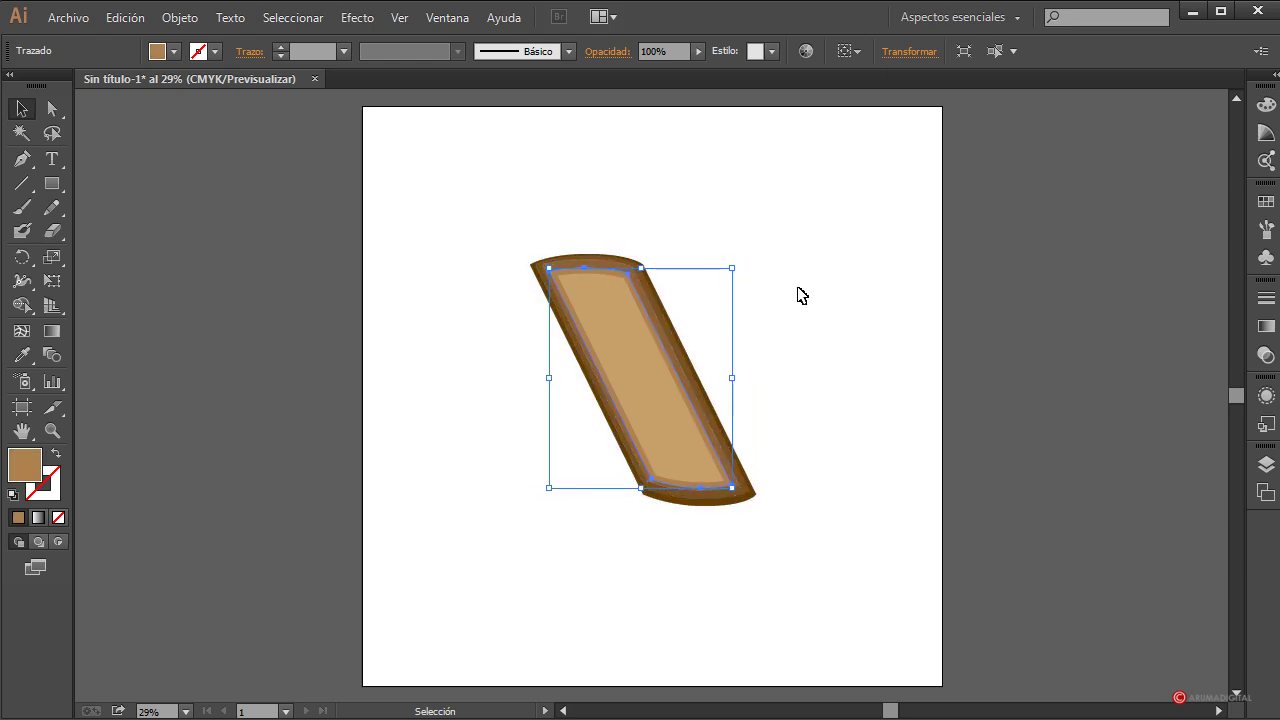
pyautogui.click(645, 290)
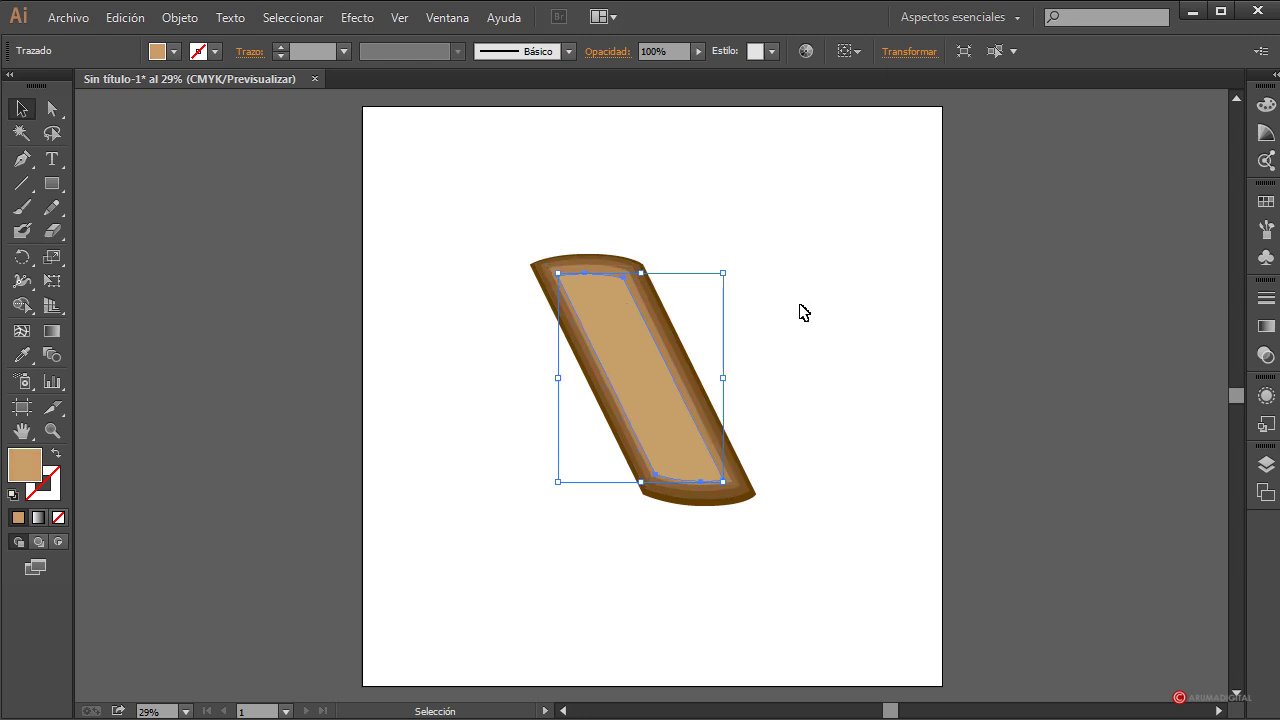
pyautogui.click(957, 357)
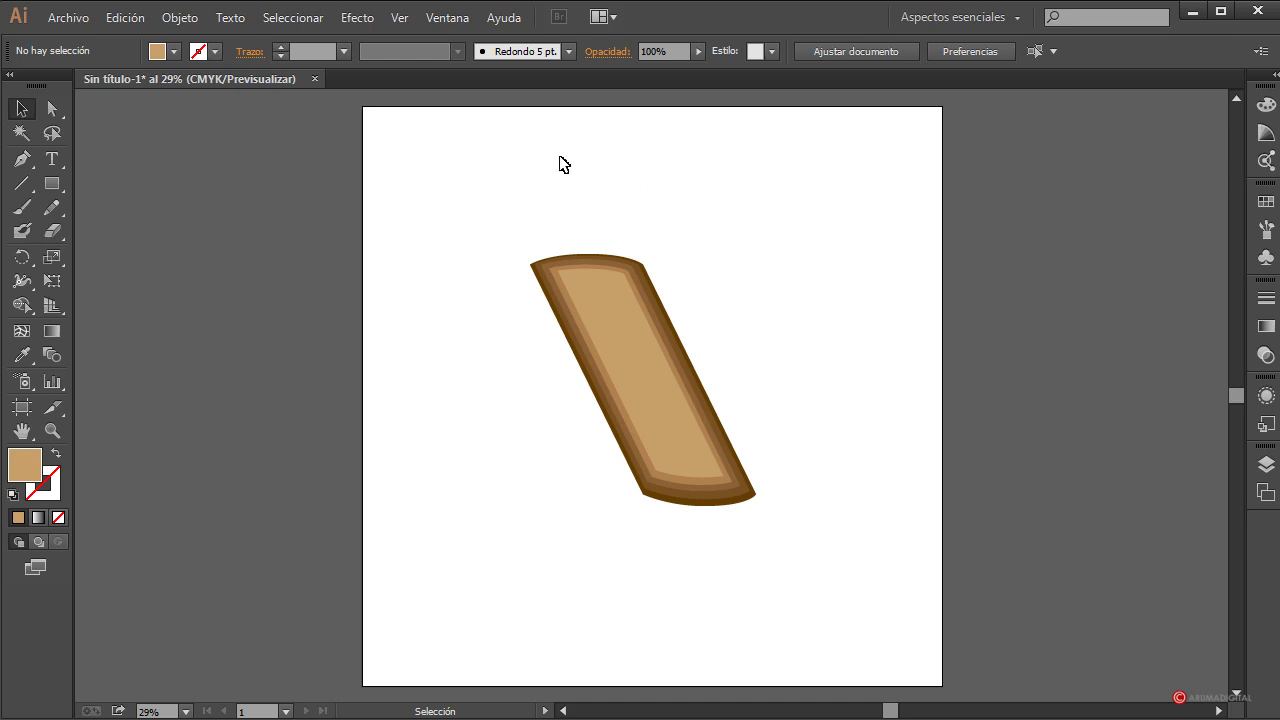
# - Select all the plank's layers and move them to the right
pyautogui.moveTo(507, 159); pyautogui.dragTo(763, 636)
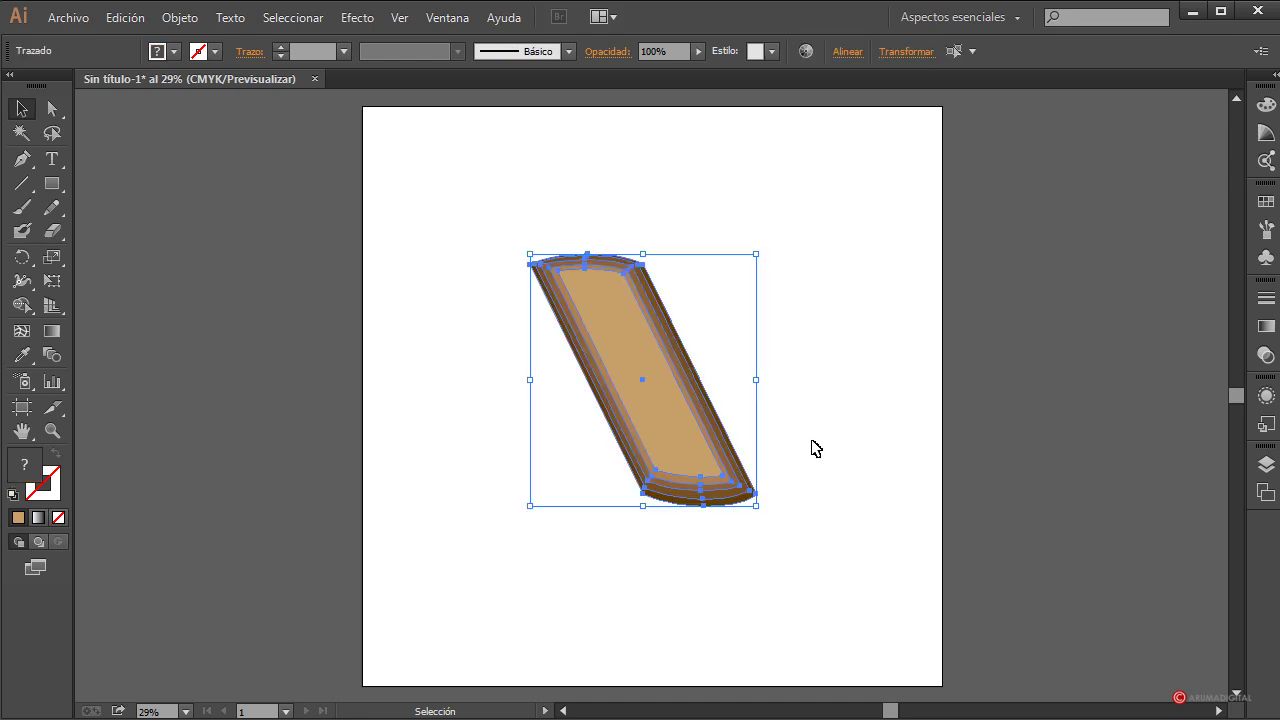
pyautogui.click(816, 448)
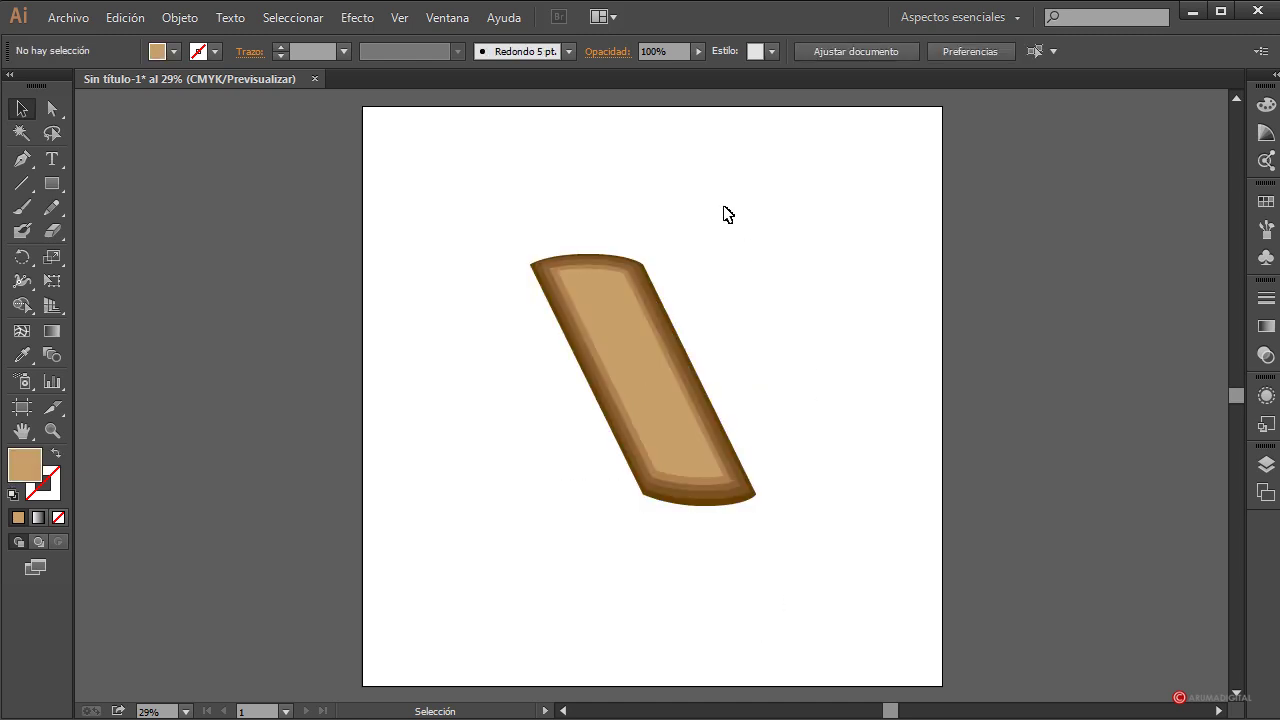
pyautogui.moveTo(724, 207); pyautogui.dragTo(597, 561)
pyautogui.click(828, 362)
pyautogui.moveTo(530, 196); pyautogui.dragTo(766, 571)
pyautogui.moveTo(623, 341); pyautogui.dragTo(666, 341)
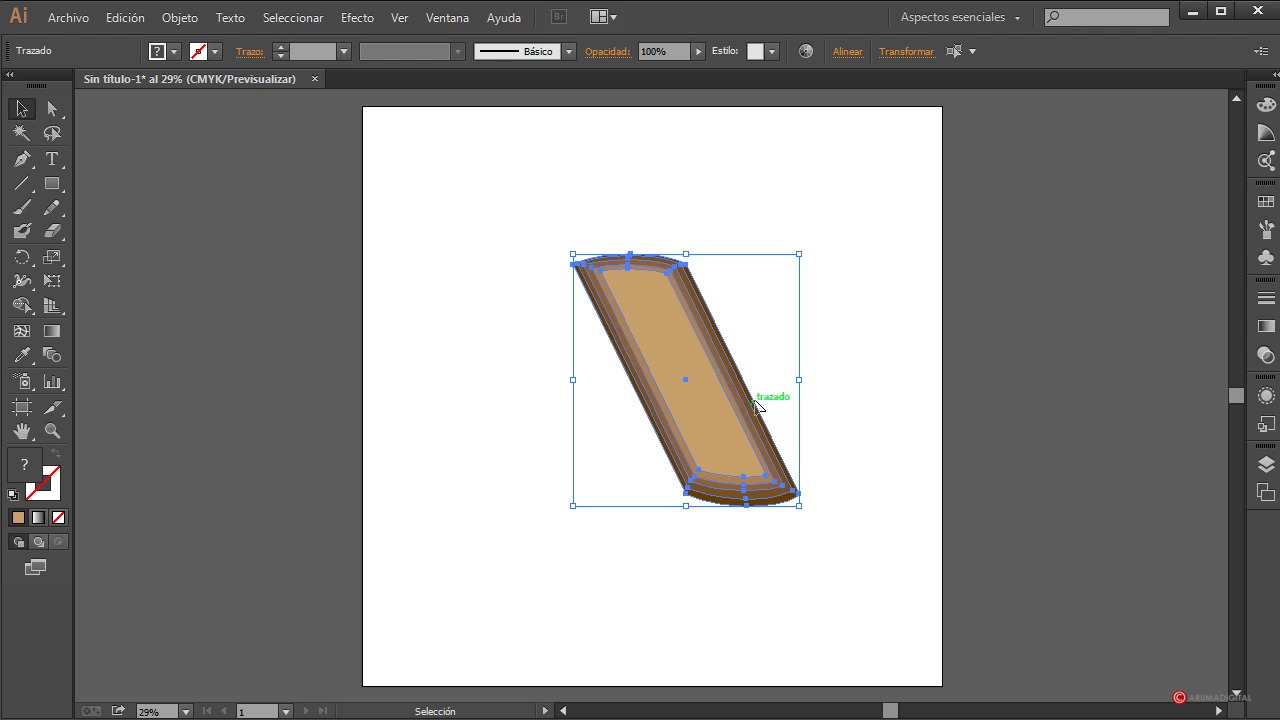
# - Alt-drag a corner handle to shrink the plank around its centre
pyautogui.press('alt')
pyautogui.moveTo(800, 258); pyautogui.dragTo(755, 300)
pyautogui.click(569, 126)
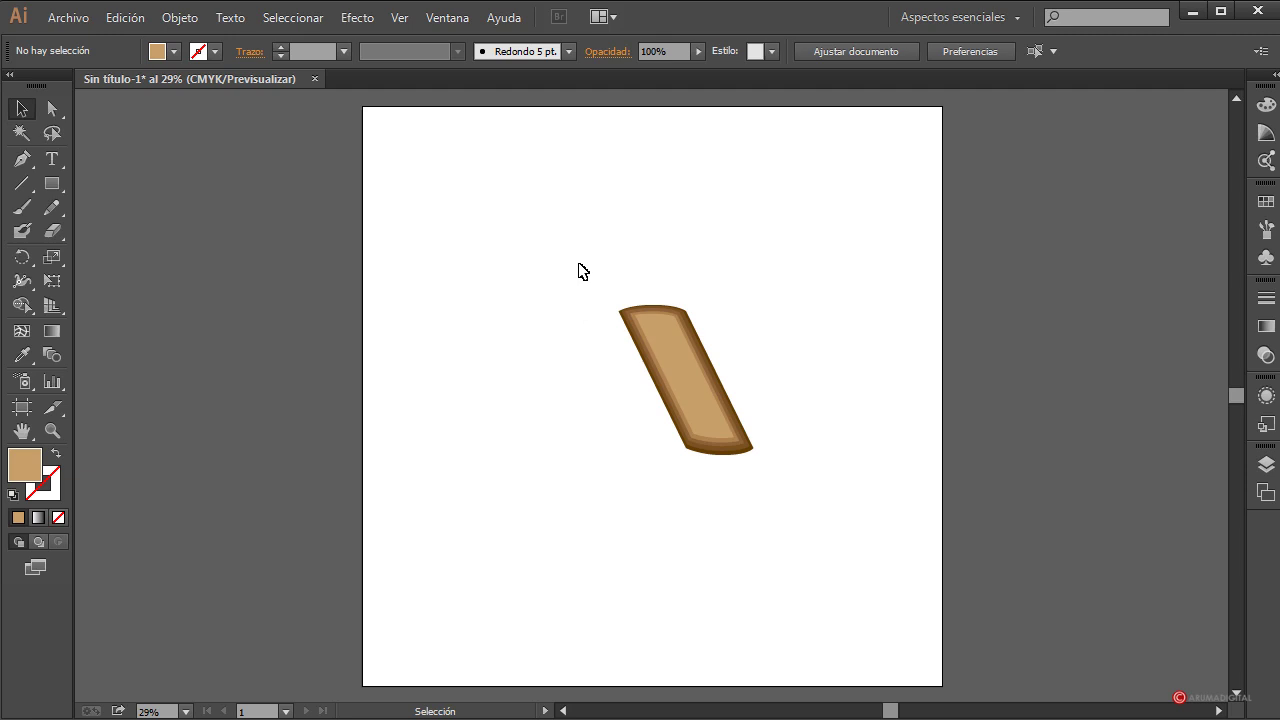
pyautogui.moveTo(584, 262); pyautogui.dragTo(762, 470)
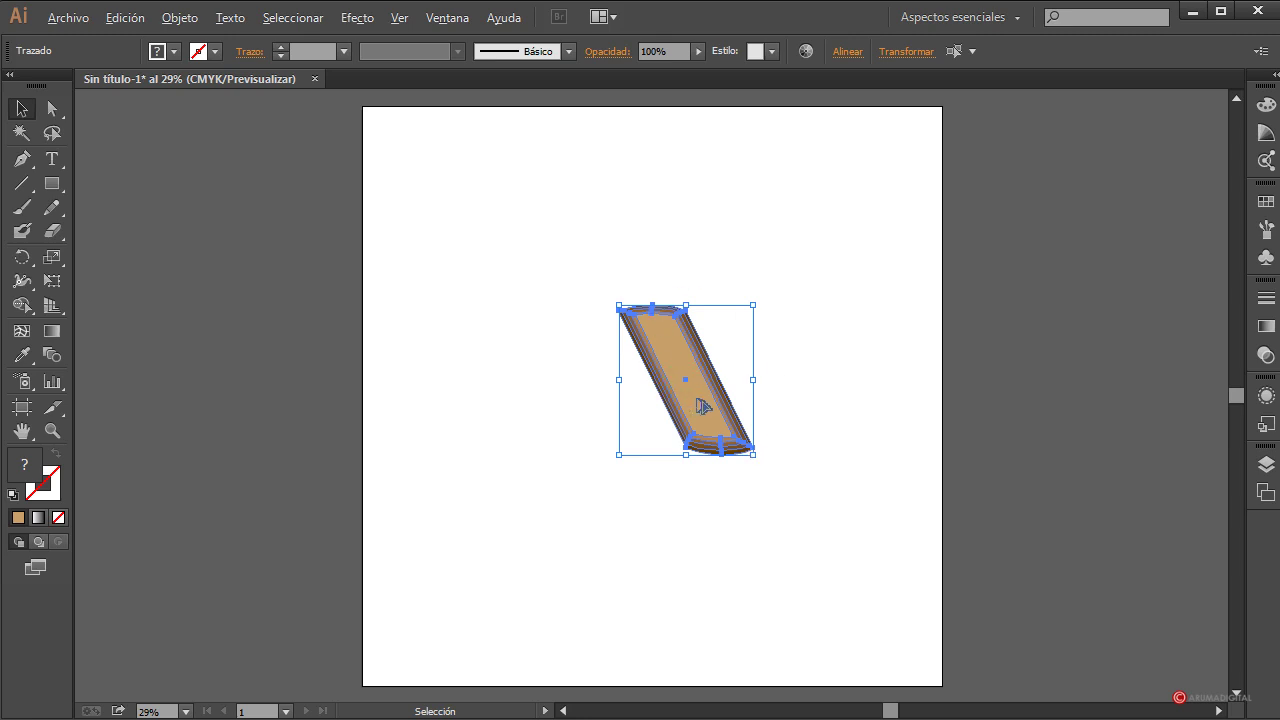
# - Shift+Alt-drag a level copy of the plank to sit just left of the original
pyautogui.moveTo(700, 405); pyautogui.dragTo(626, 411)
pyautogui.press('shift')
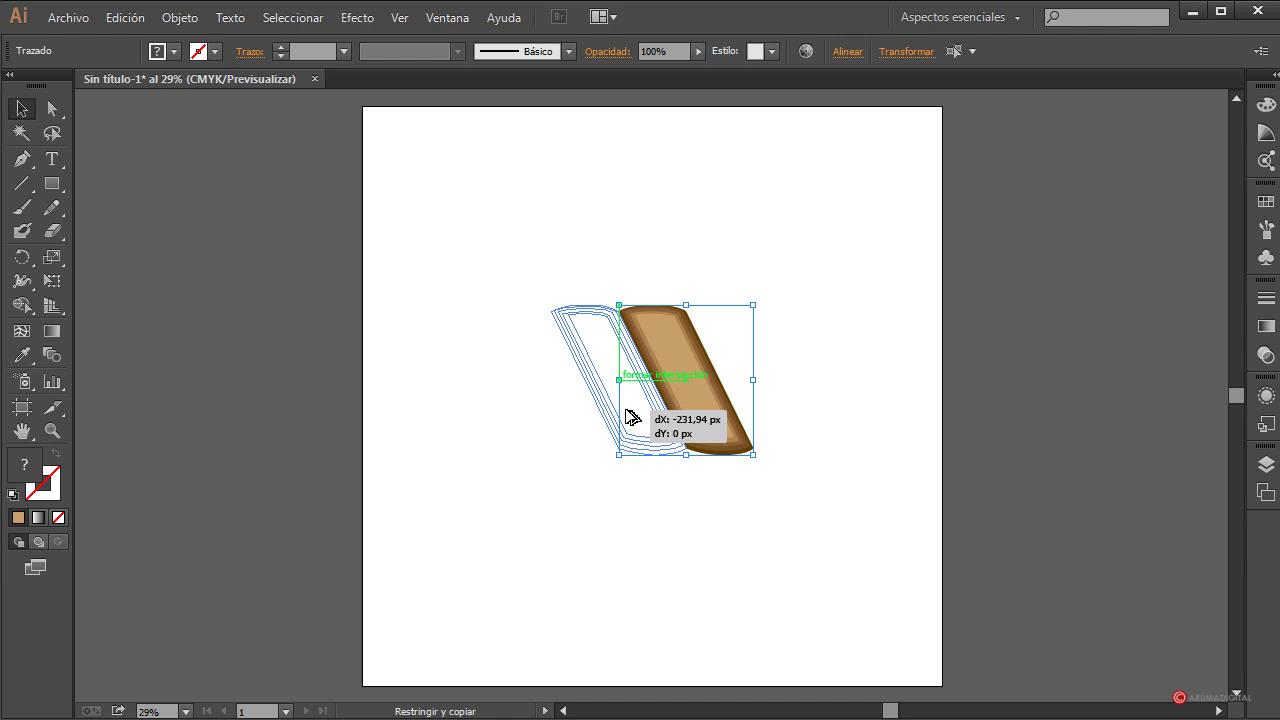
pyautogui.moveTo(626, 418); pyautogui.dragTo(626, 418)
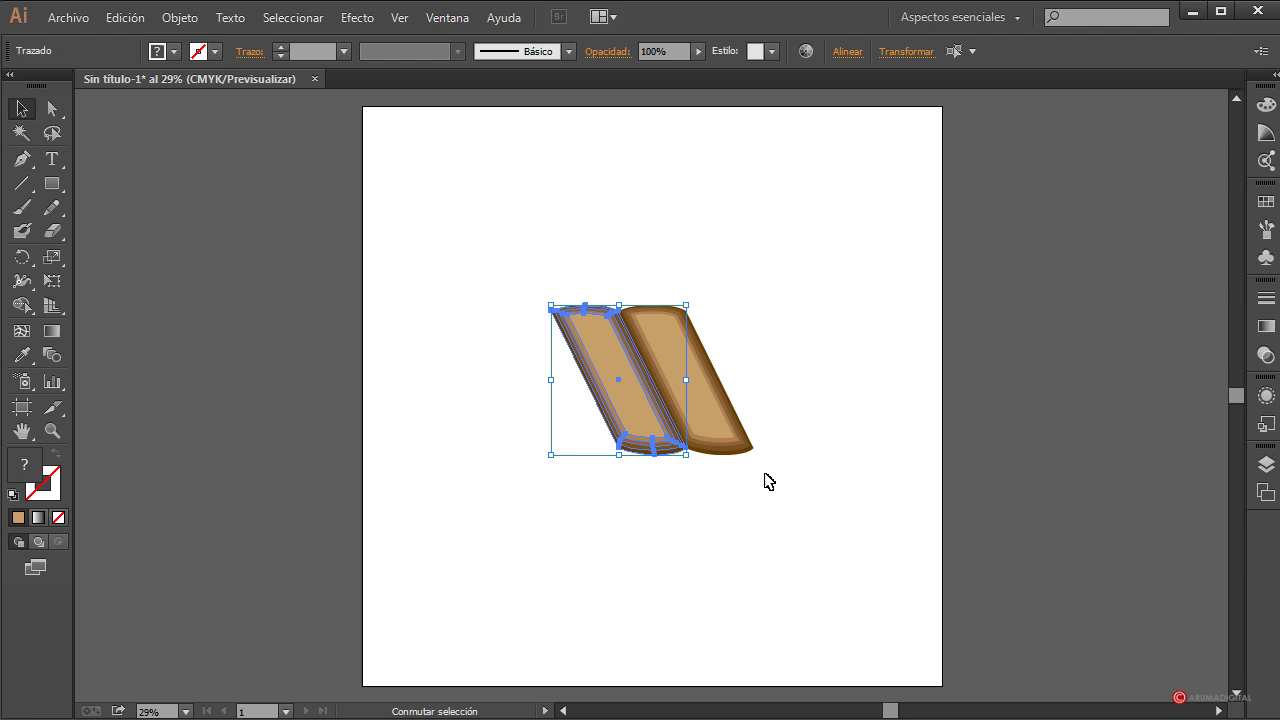
# - At 50% zoom, copy both planks further left to make a row of four
pyautogui.click(136, 710)
pyautogui.press('Return')
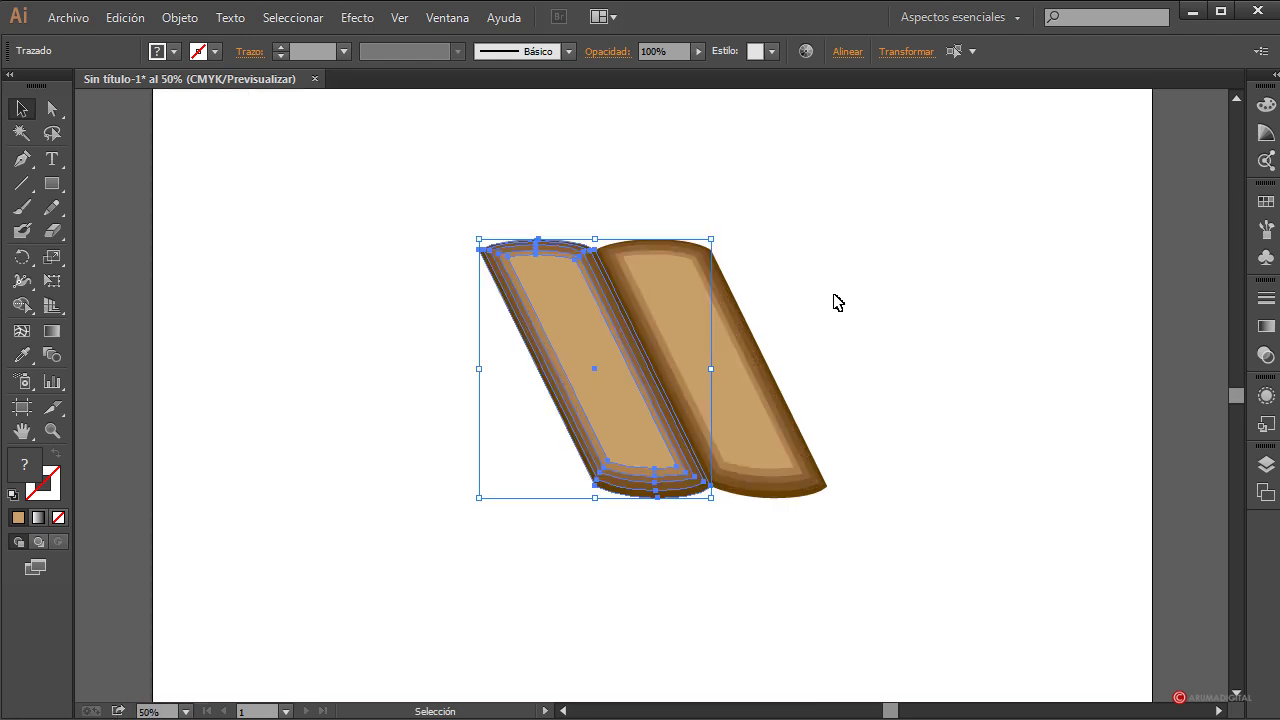
pyautogui.click(854, 391)
pyautogui.moveTo(437, 216); pyautogui.dragTo(558, 395)
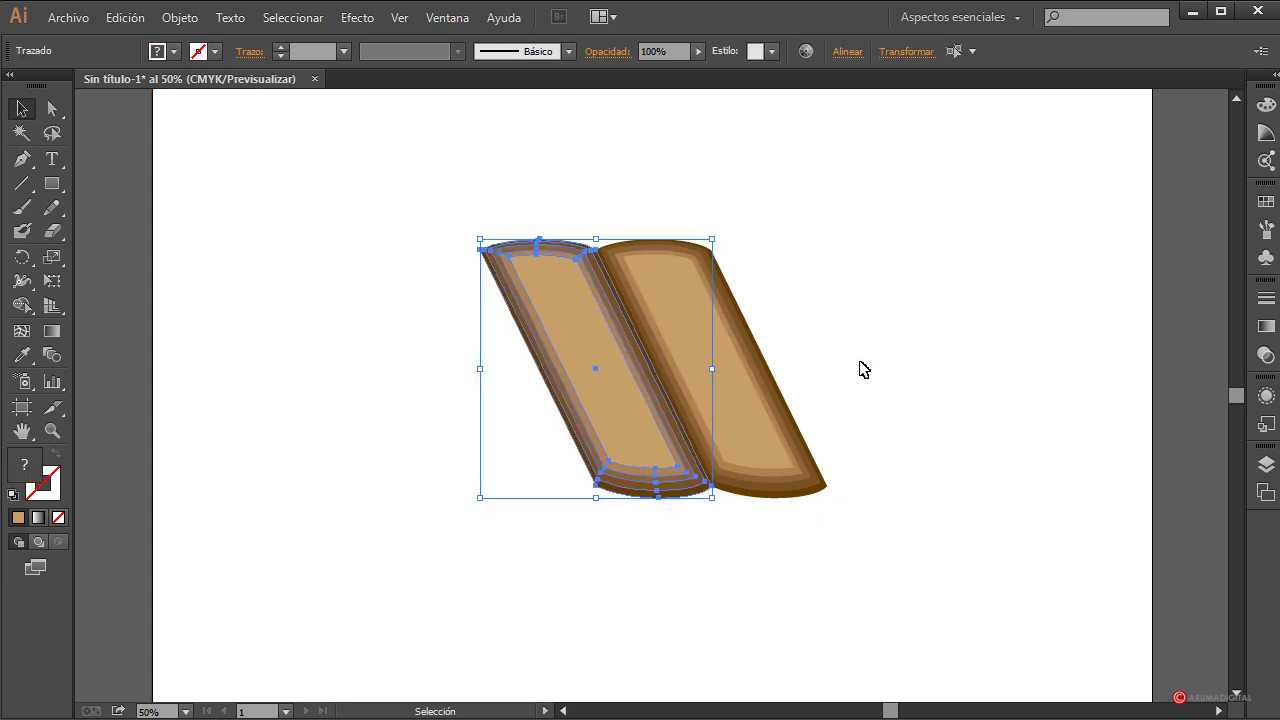
pyautogui.click(860, 369)
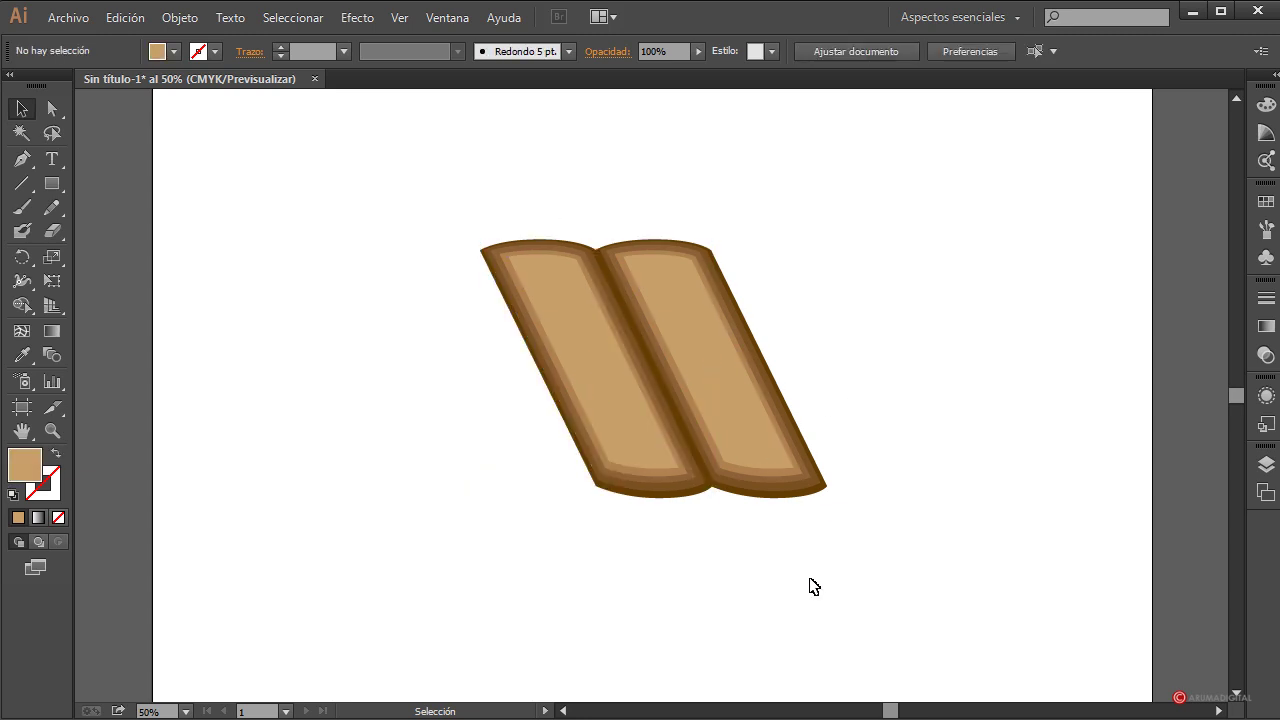
pyautogui.moveTo(486, 175); pyautogui.dragTo(598, 513)
pyautogui.moveTo(838, 184); pyautogui.dragTo(518, 606)
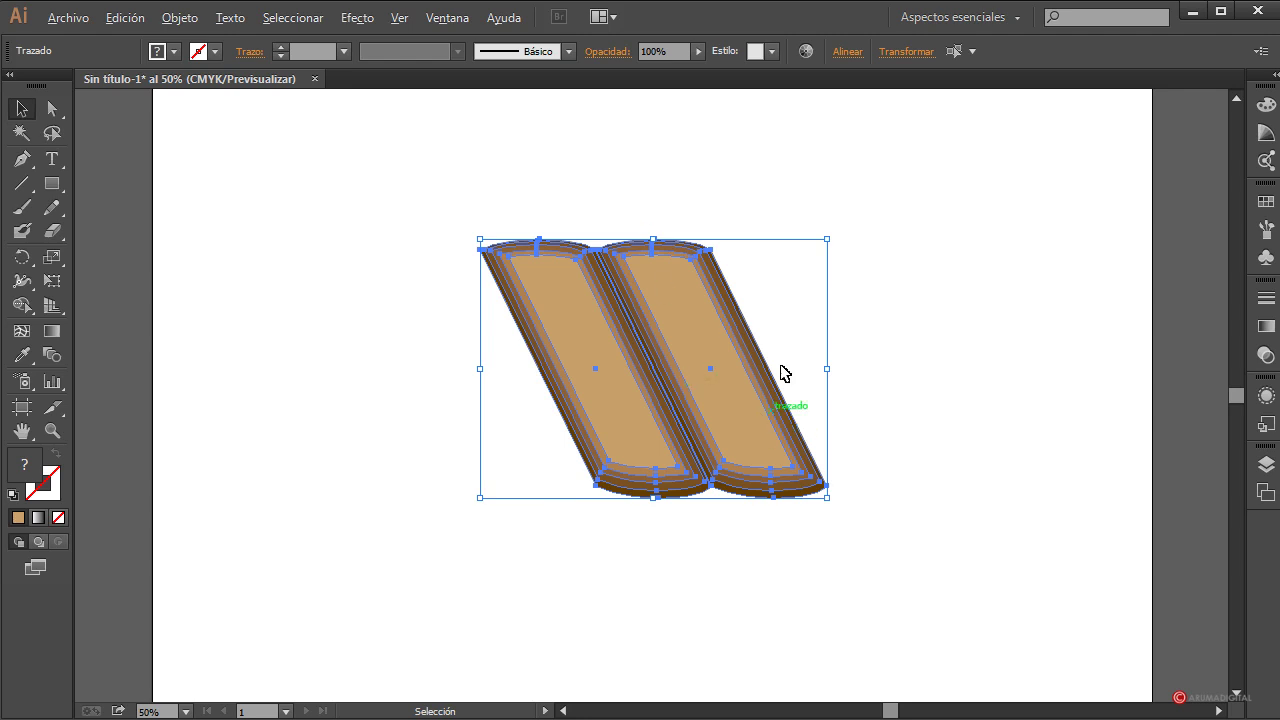
pyautogui.moveTo(604, 403); pyautogui.dragTo(380, 403)
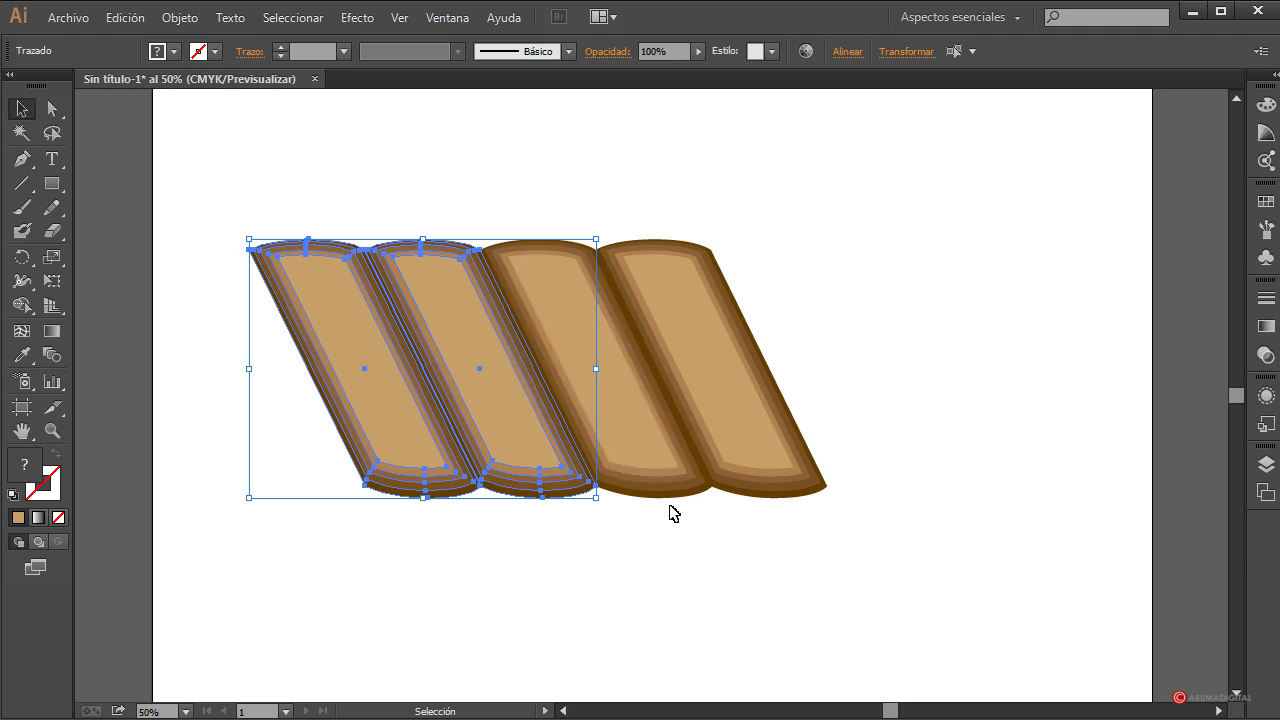
pyautogui.click(928, 622)
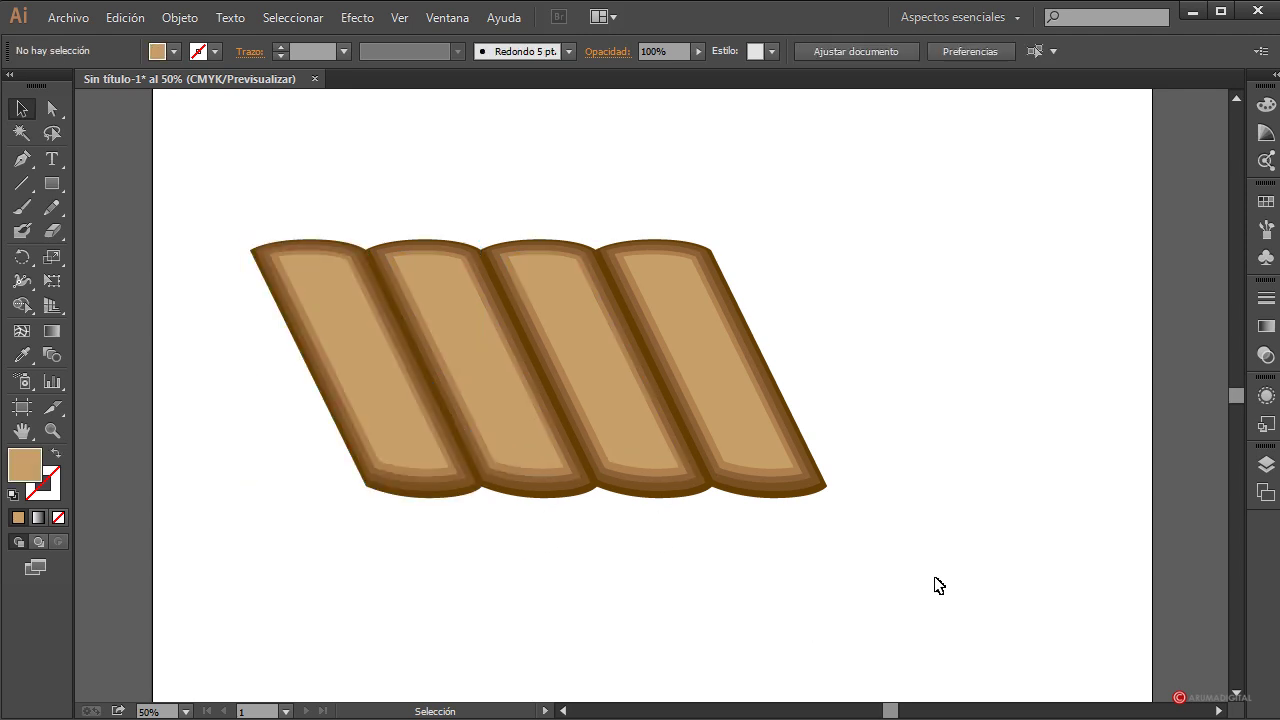
# - Shift the four planks right and add a fifth plank on the left
pyautogui.scroll(1, 939, 585)
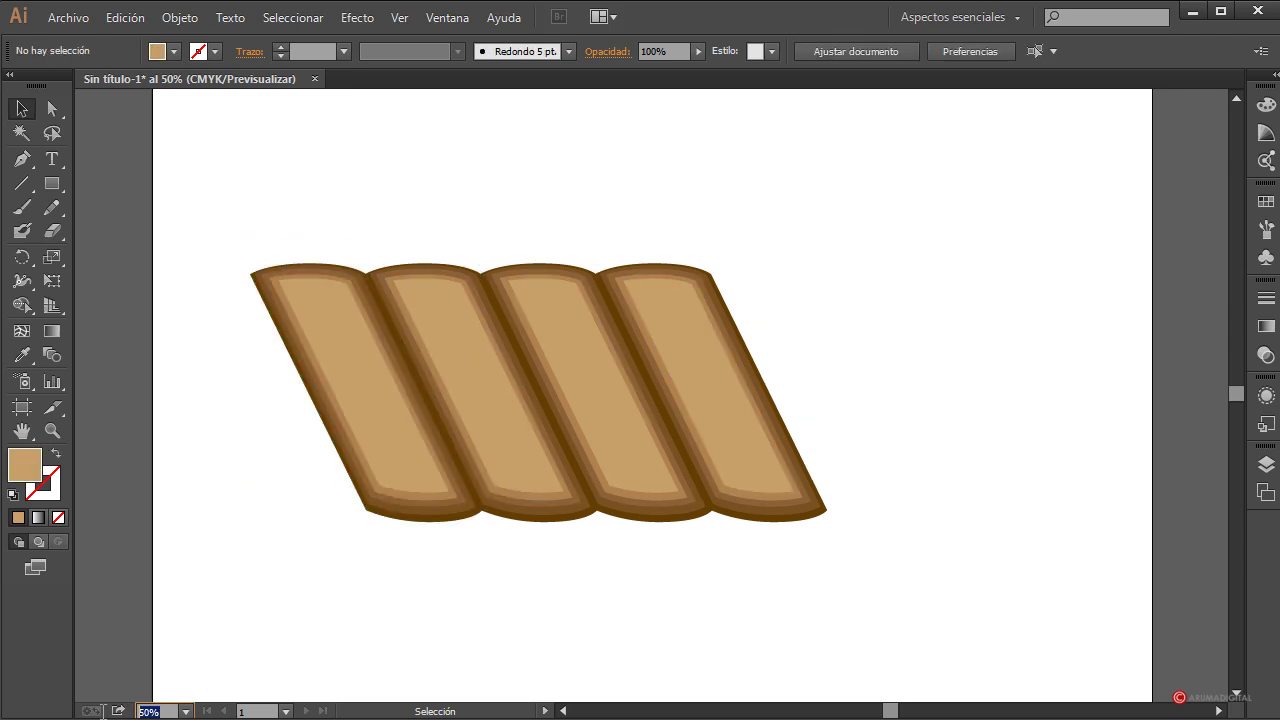
pyautogui.moveTo(252, 228); pyautogui.dragTo(760, 555)
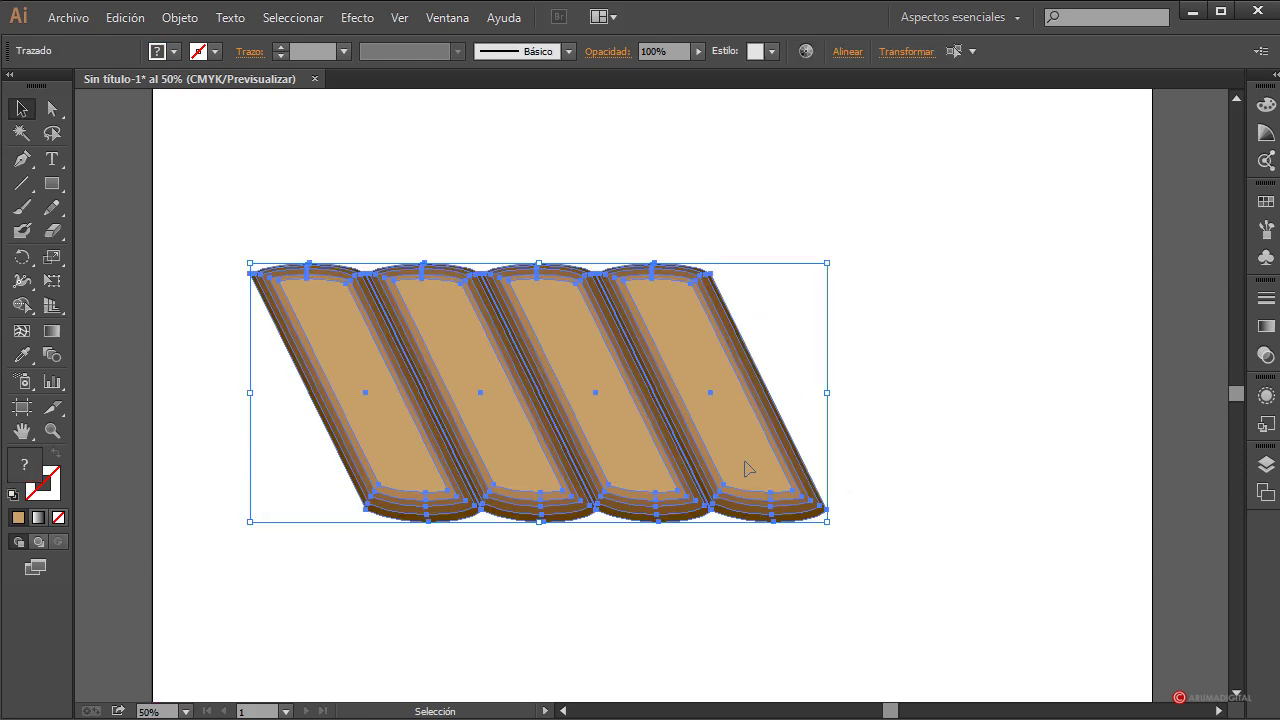
pyautogui.moveTo(743, 466); pyautogui.dragTo(866, 471)
pyautogui.click(961, 553)
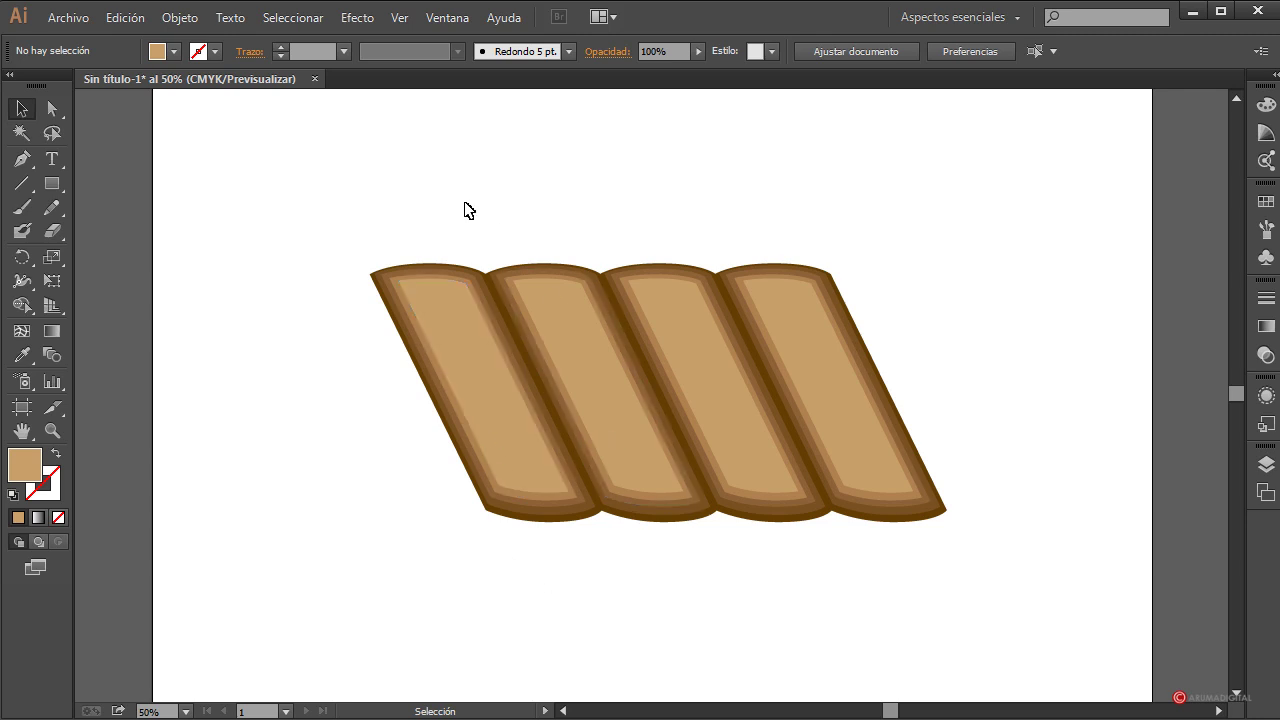
pyautogui.moveTo(937, 249); pyautogui.dragTo(894, 569)
pyautogui.click(894, 569)
pyautogui.moveTo(930, 217); pyautogui.dragTo(421, 456)
pyautogui.click(654, 631)
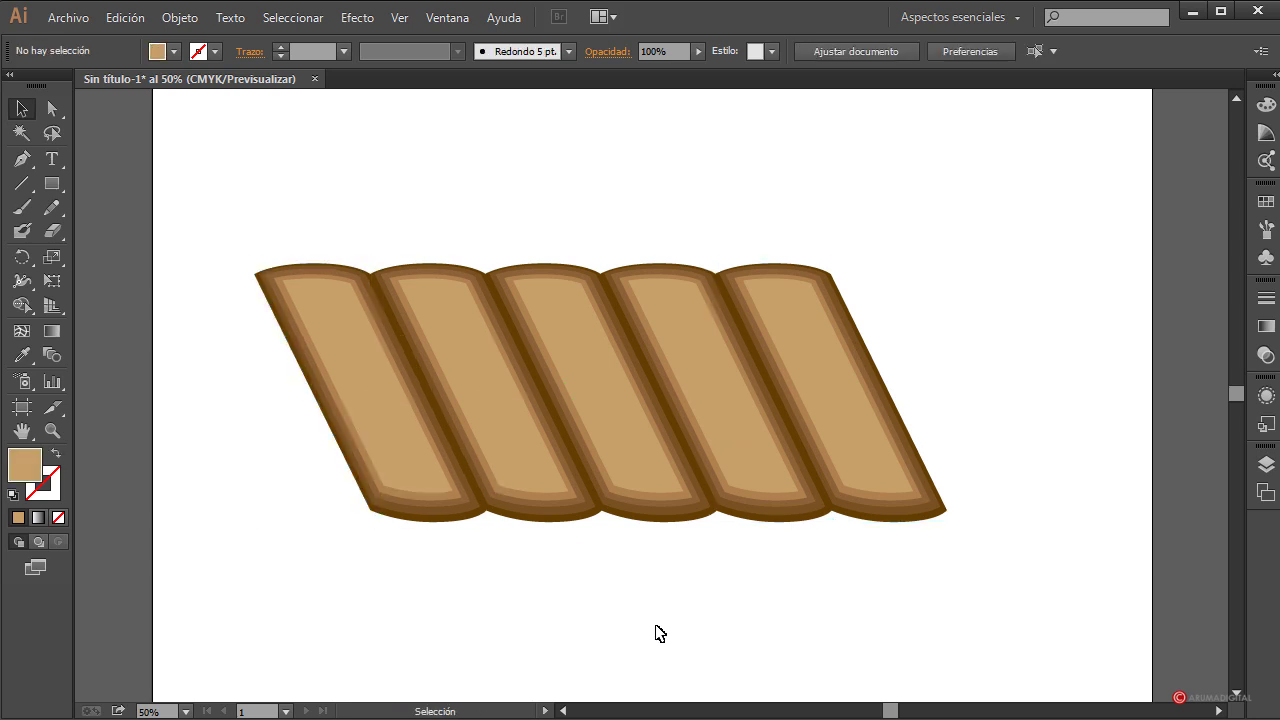
# - Send the leftmost plank behind its right-hand neighbour with Ctrl+Shift+[
pyautogui.click(330, 320)
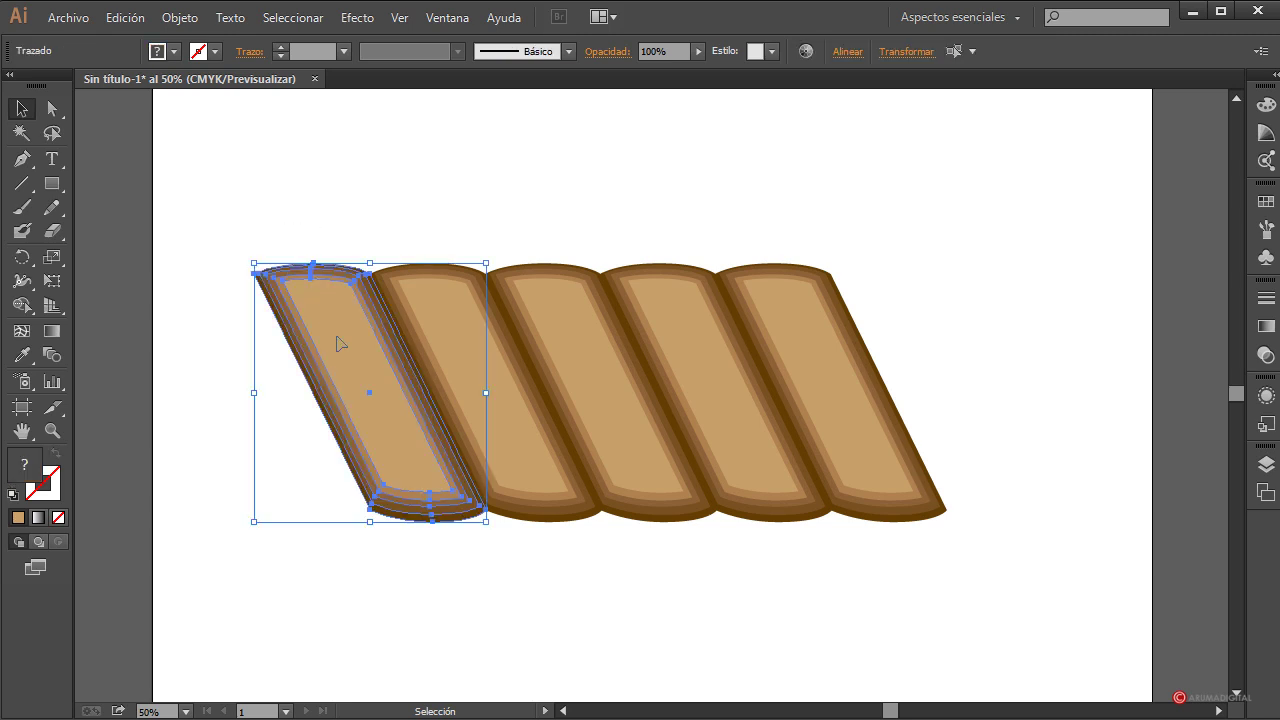
pyautogui.hotkey('ctrl', 'shift', '[')
pyautogui.click(455, 595)
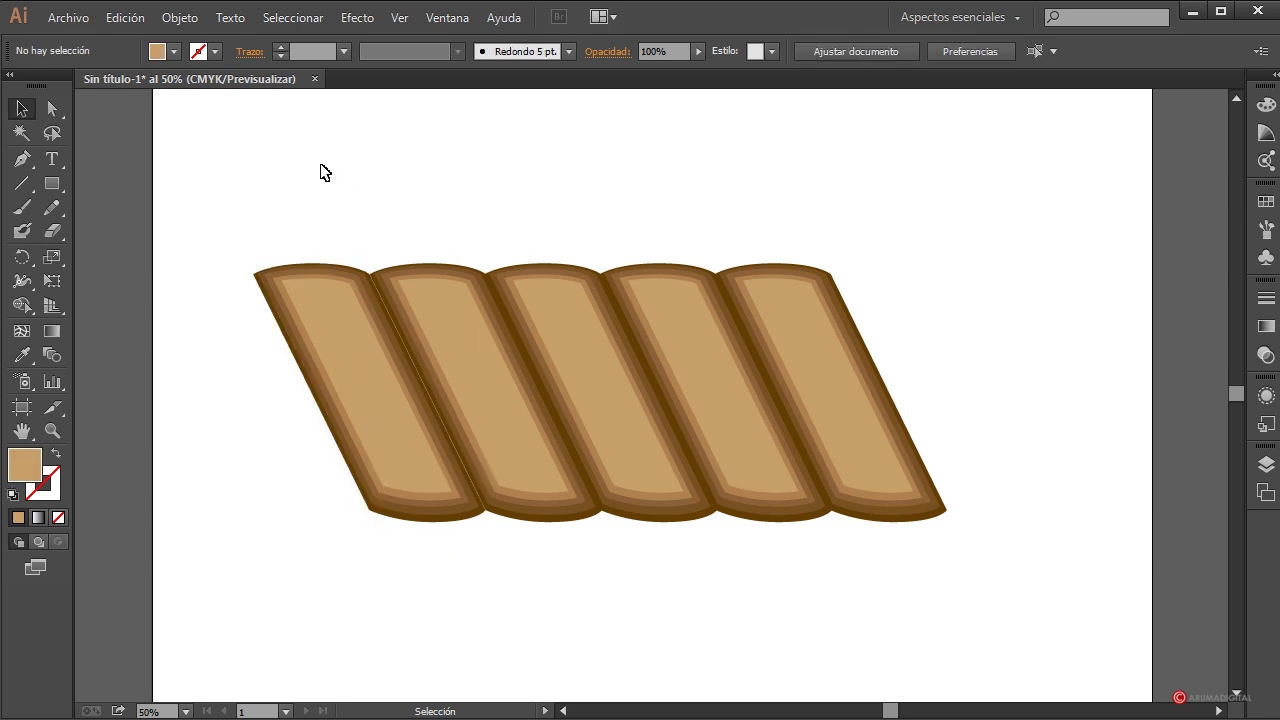
pyautogui.click(302, 330)
pyautogui.click(450, 657)
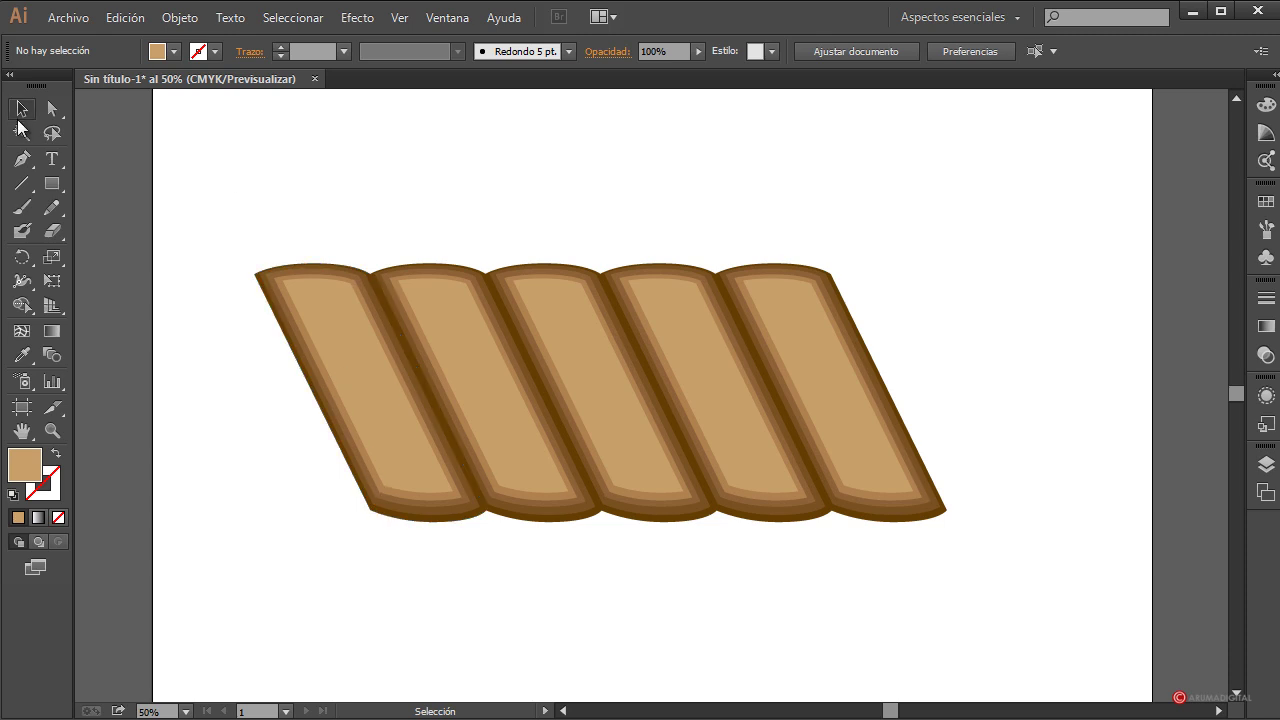
# - Draw a large rectangle over the five-plank row with fill None and a black outline
pyautogui.click(53, 183)
pyautogui.moveTo(983, 186)
pyautogui.mouseDown()
pyautogui.moveTo(612, 490)
pyautogui.moveTo(416, 614)
pyautogui.moveTo(370, 628)
pyautogui.mouseUp()
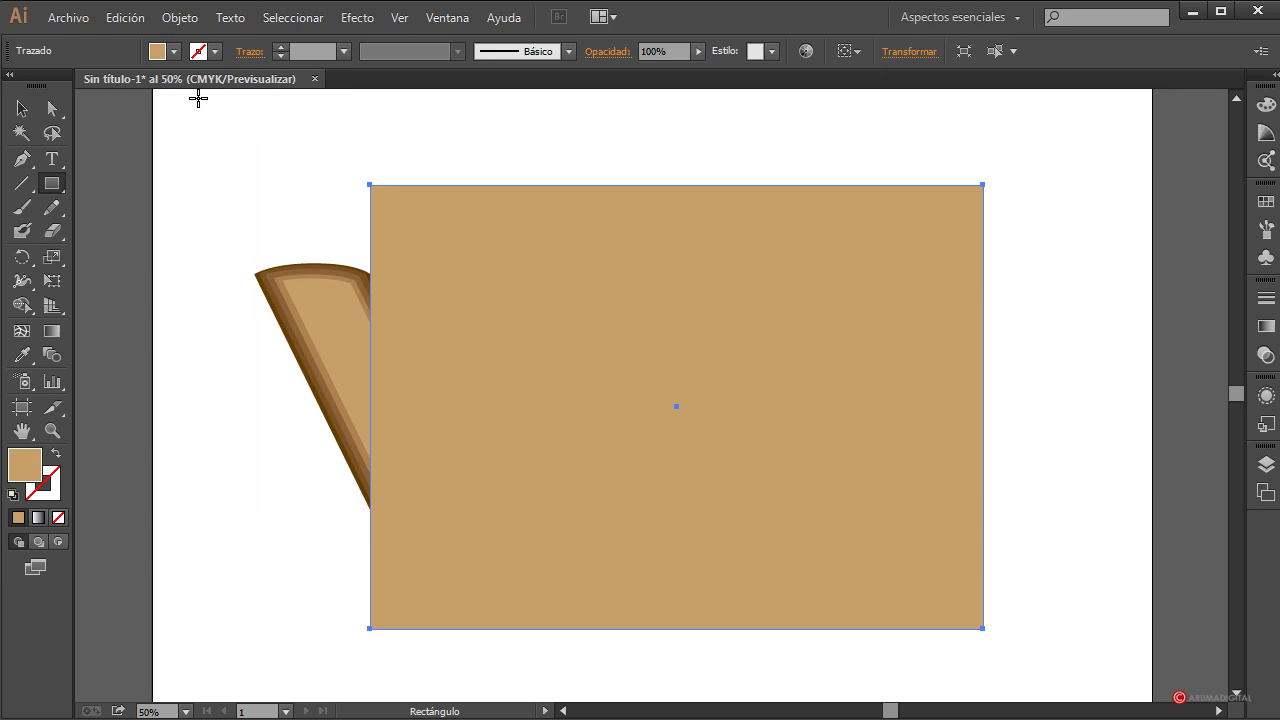
pyautogui.click(180, 55)
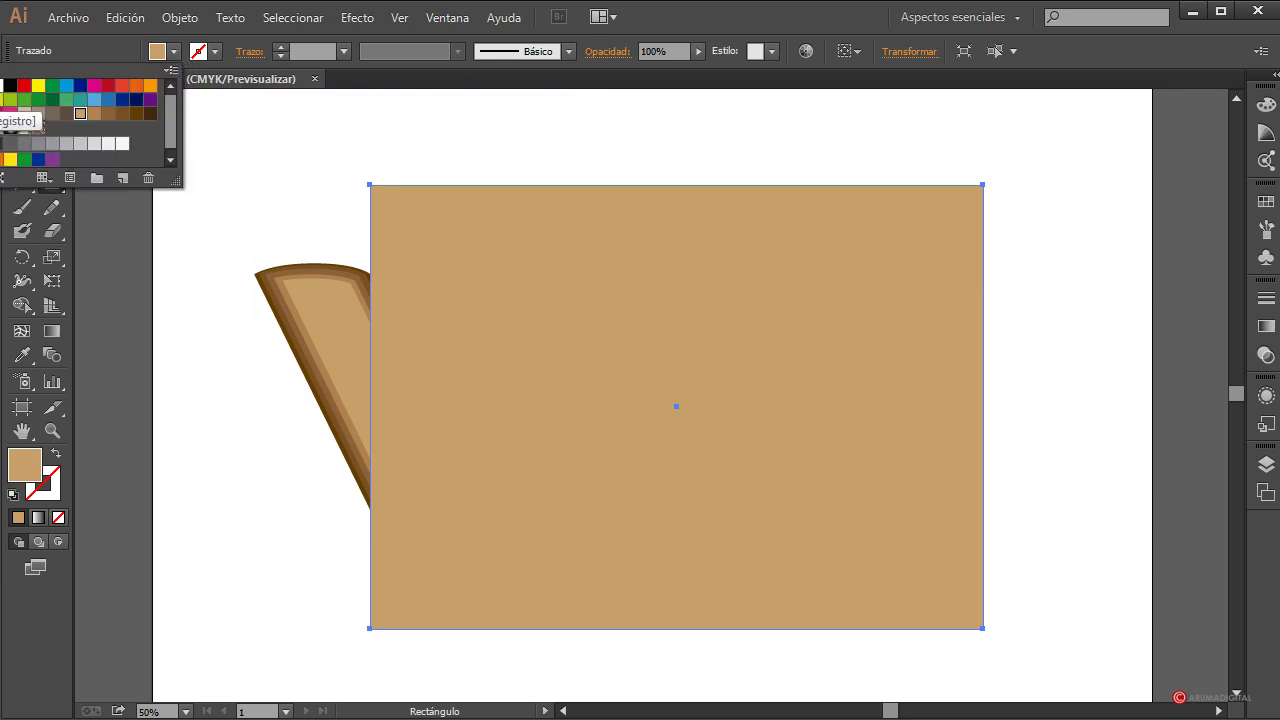
pyautogui.click(11, 128)
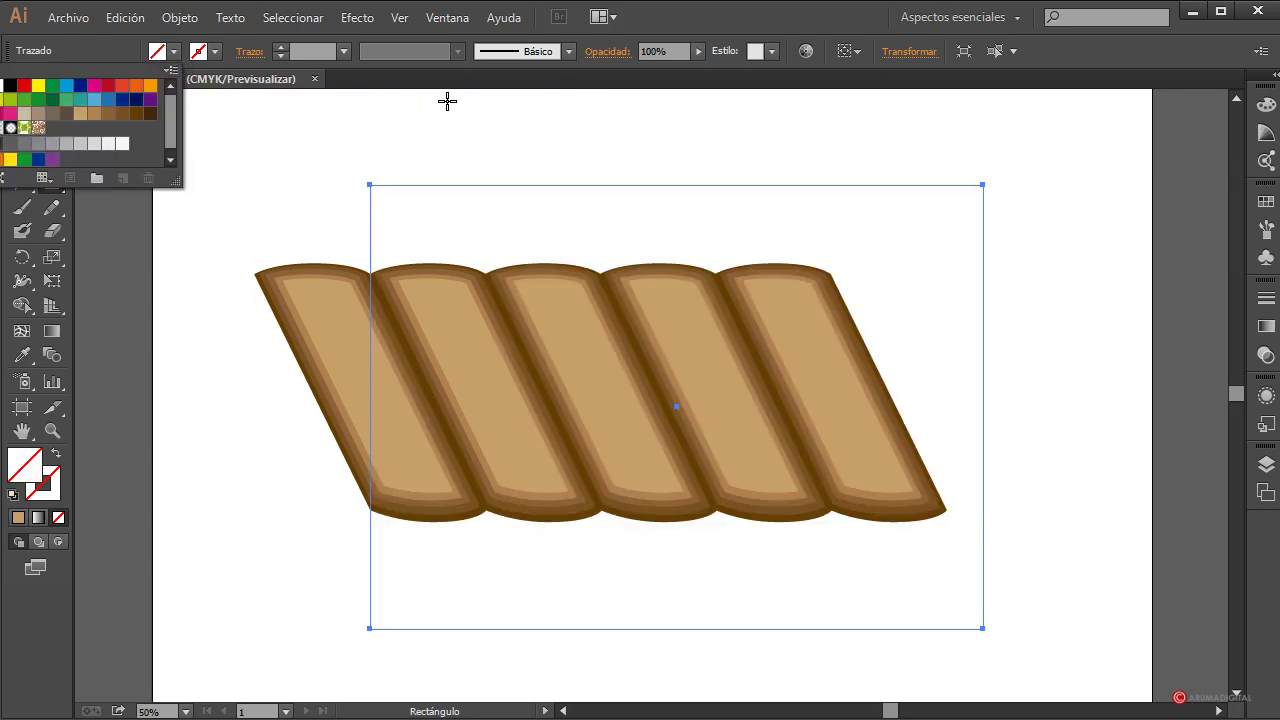
pyautogui.click(215, 51)
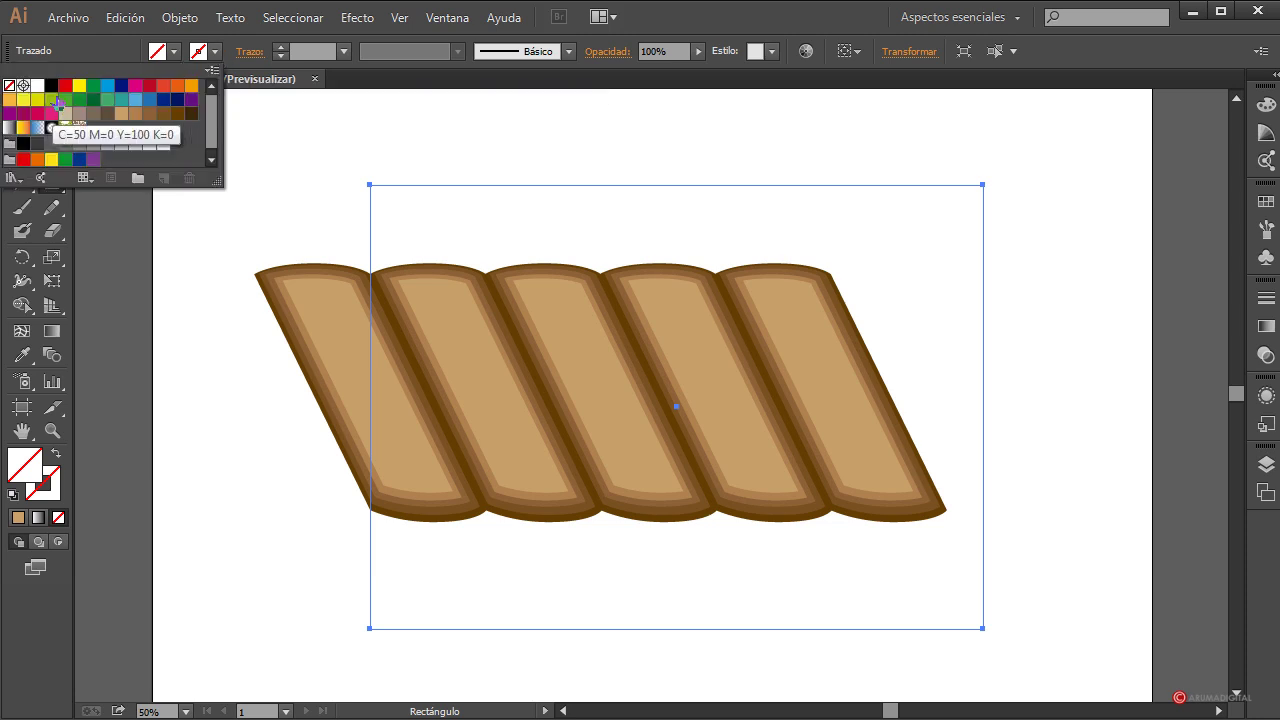
pyautogui.click(51, 85)
pyautogui.click(719, 29)
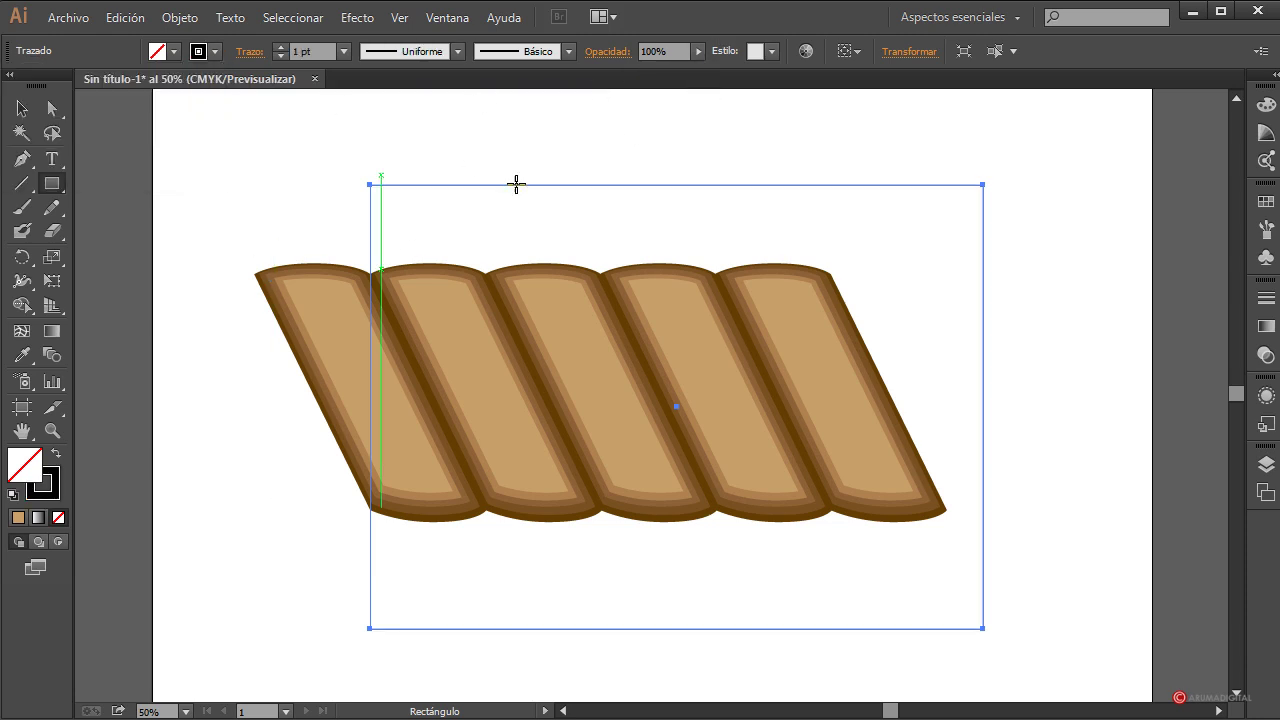
pyautogui.click(52, 108)
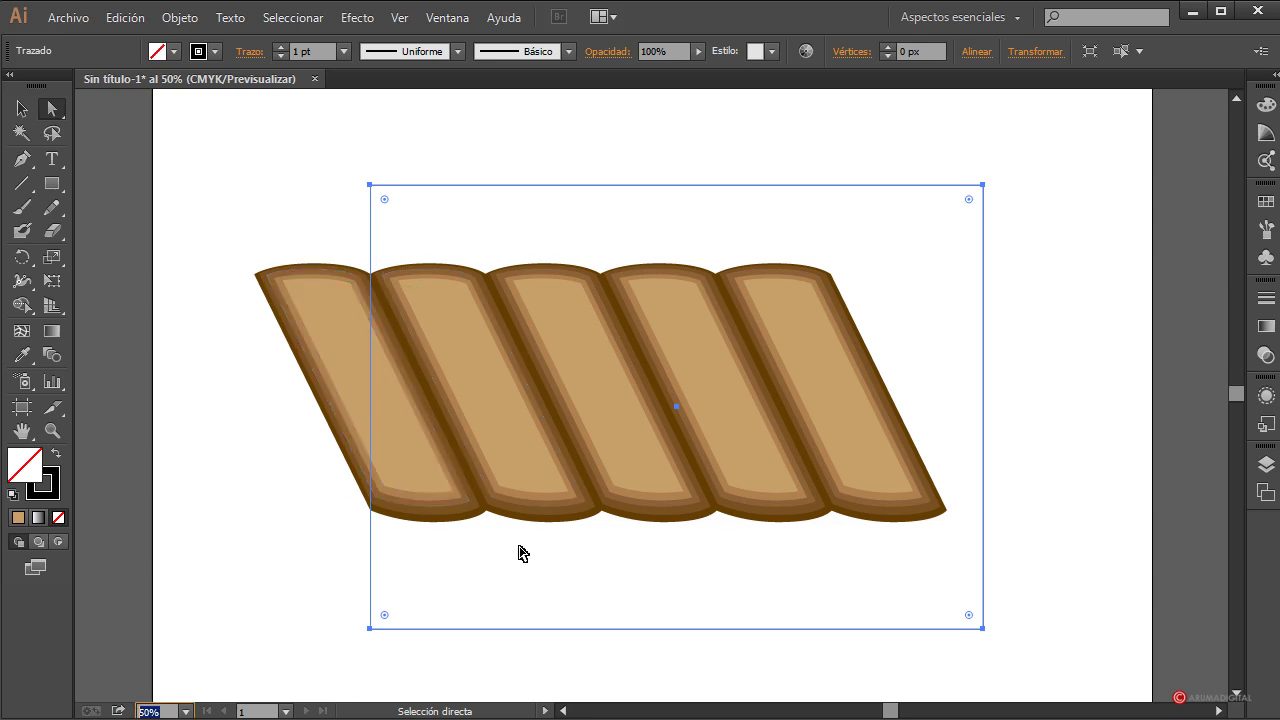
# - Zoom to 100% on the leftmost plank, trying and undoing an inner corner move
pyautogui.hotkey('ctrl', '1')
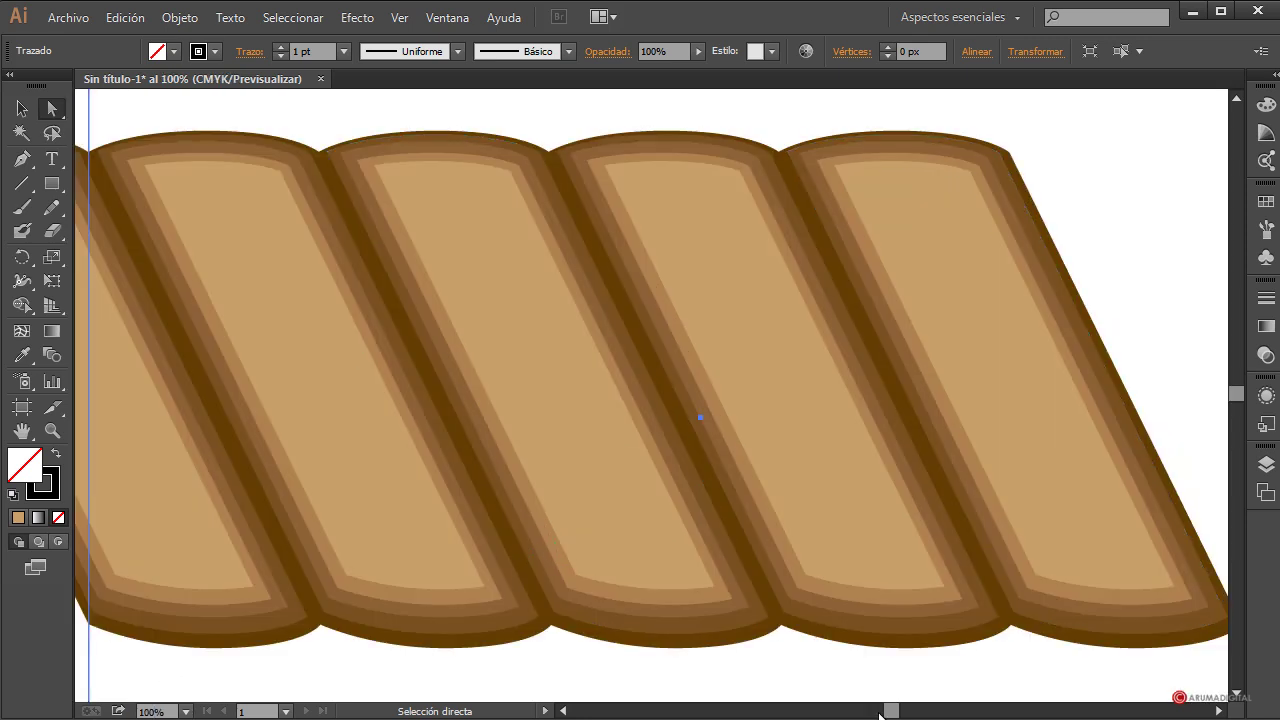
pyautogui.click(829, 714)
pyautogui.moveTo(856, 711); pyautogui.dragTo(872, 712)
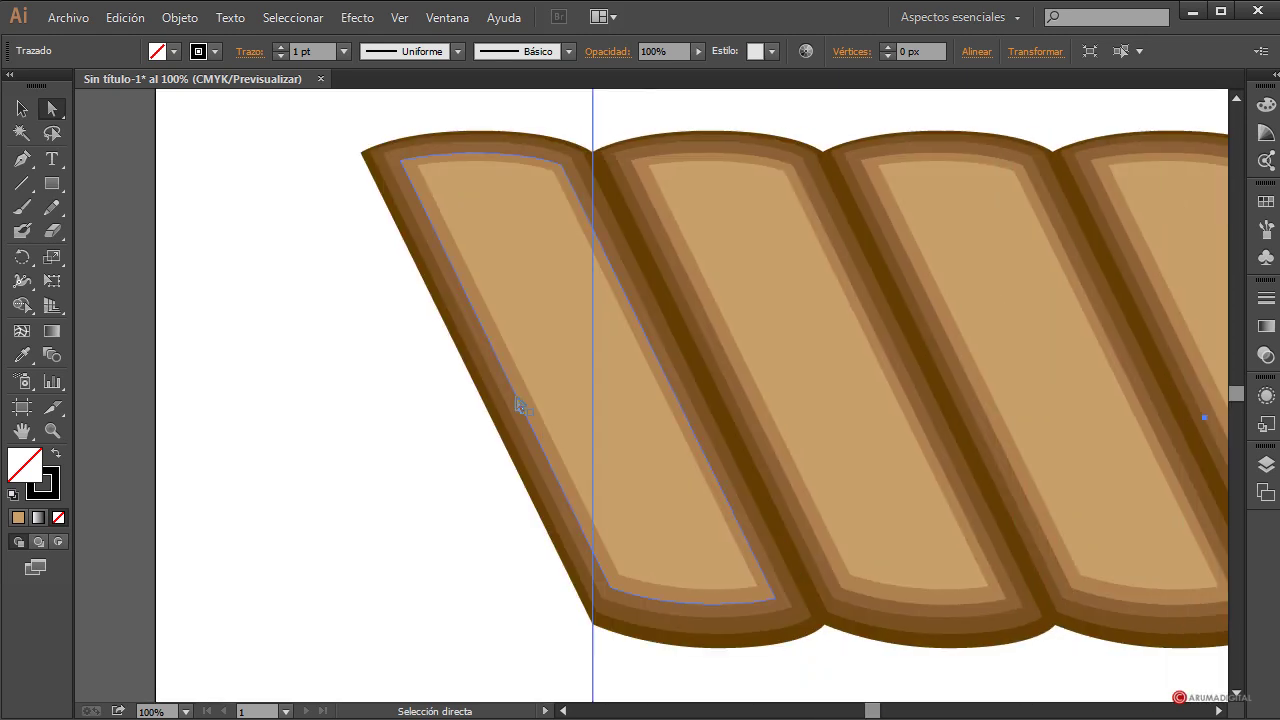
pyautogui.click(503, 574)
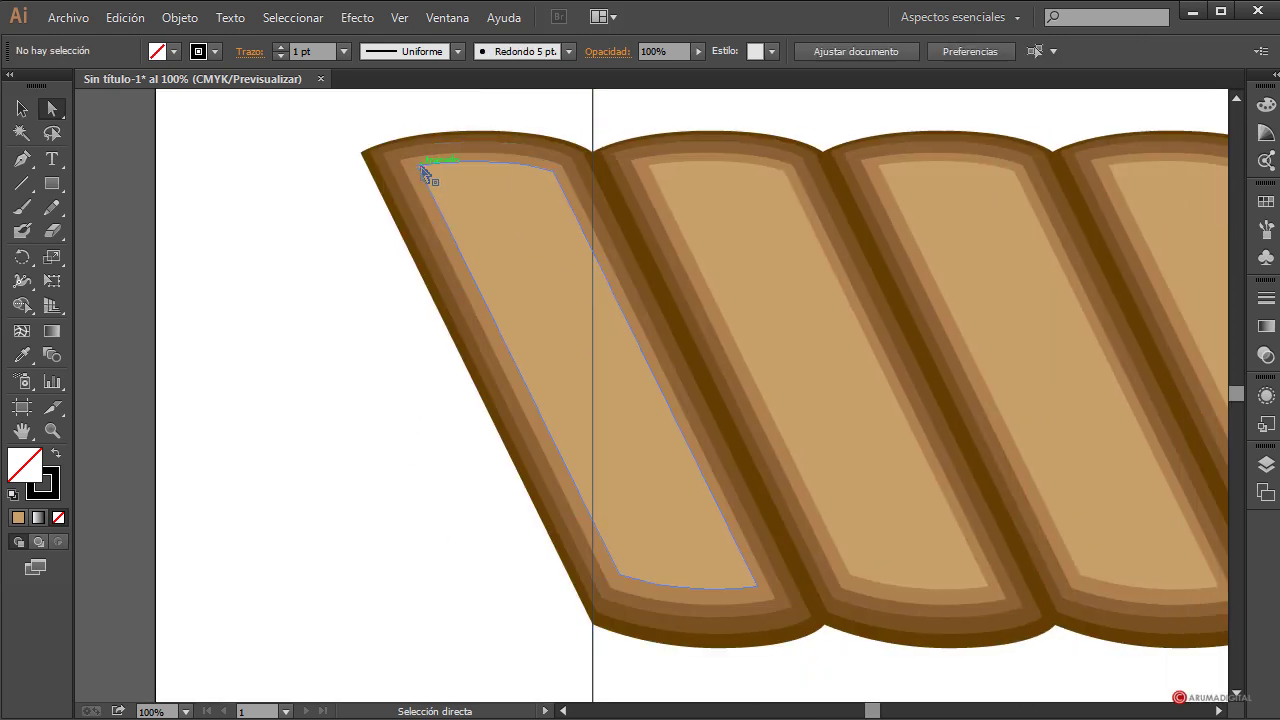
pyautogui.moveTo(421, 167); pyautogui.dragTo(594, 342)
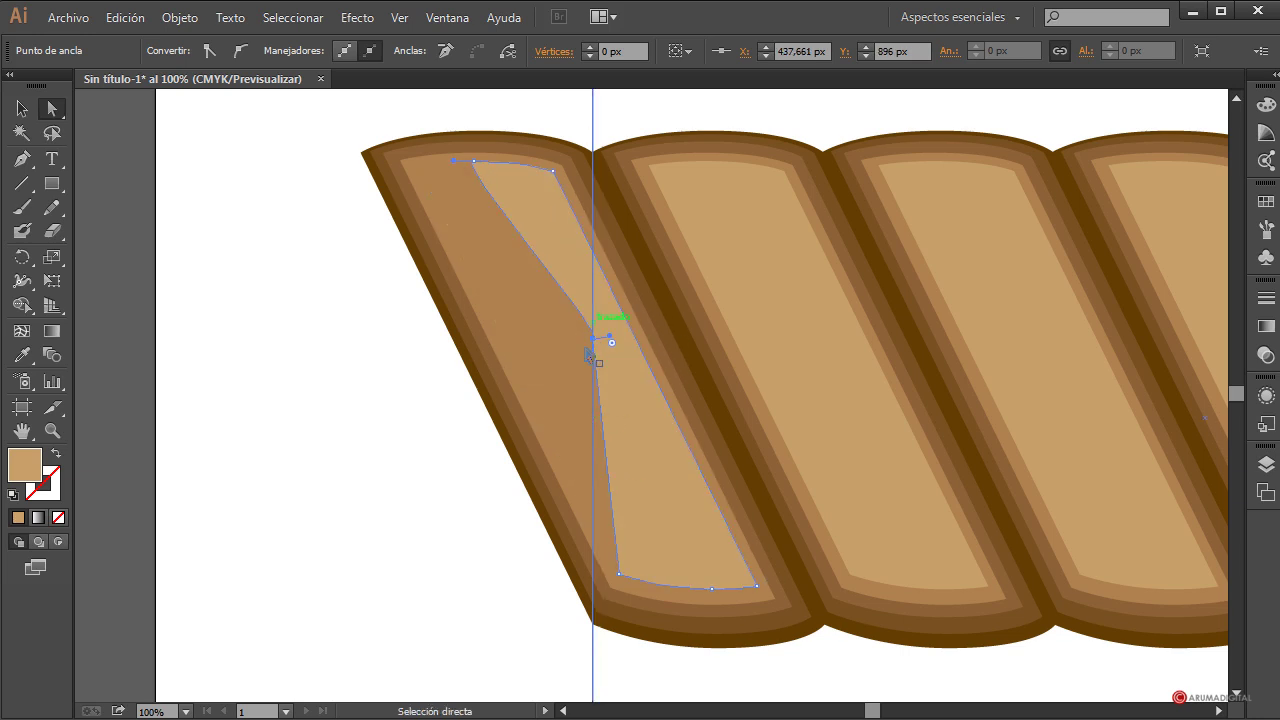
pyautogui.hotkey('ctrl', 'z')
pyautogui.hotkey('ctrl', 'z')
pyautogui.click(362, 285)
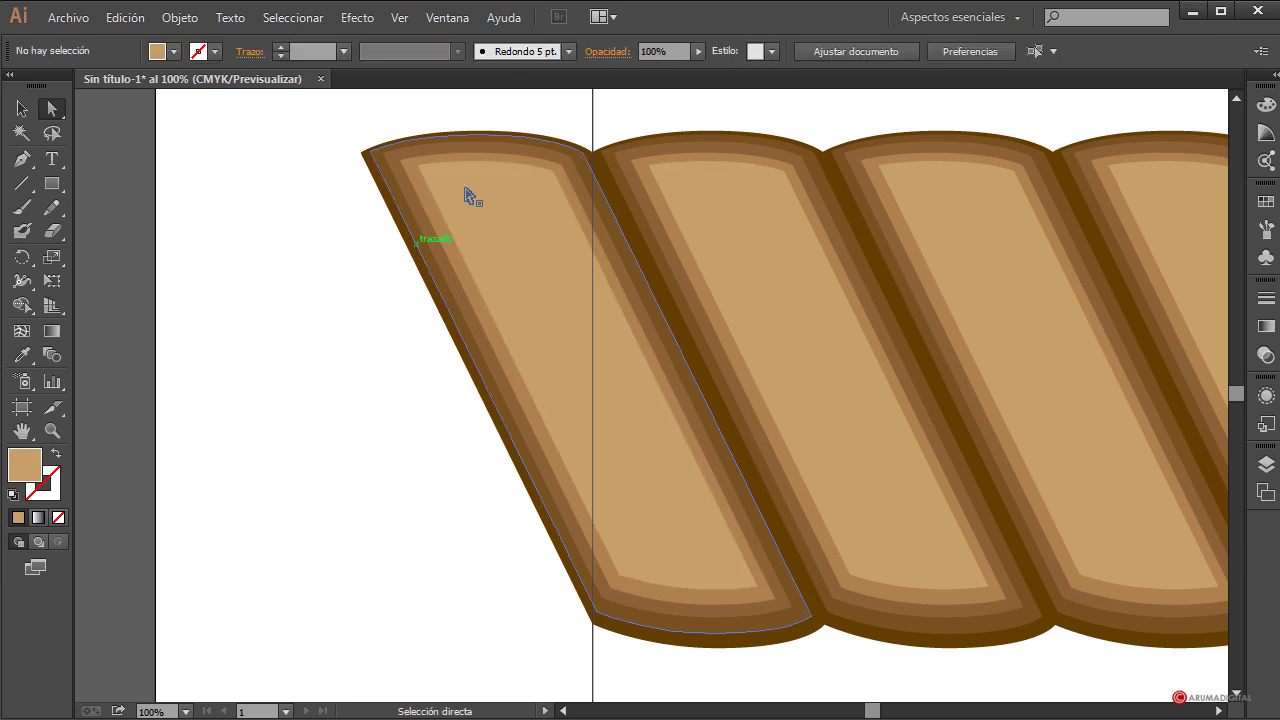
# - Delete the curved top anchors of all the leftmost plank's layers to flatten its top
pyautogui.click(478, 133)
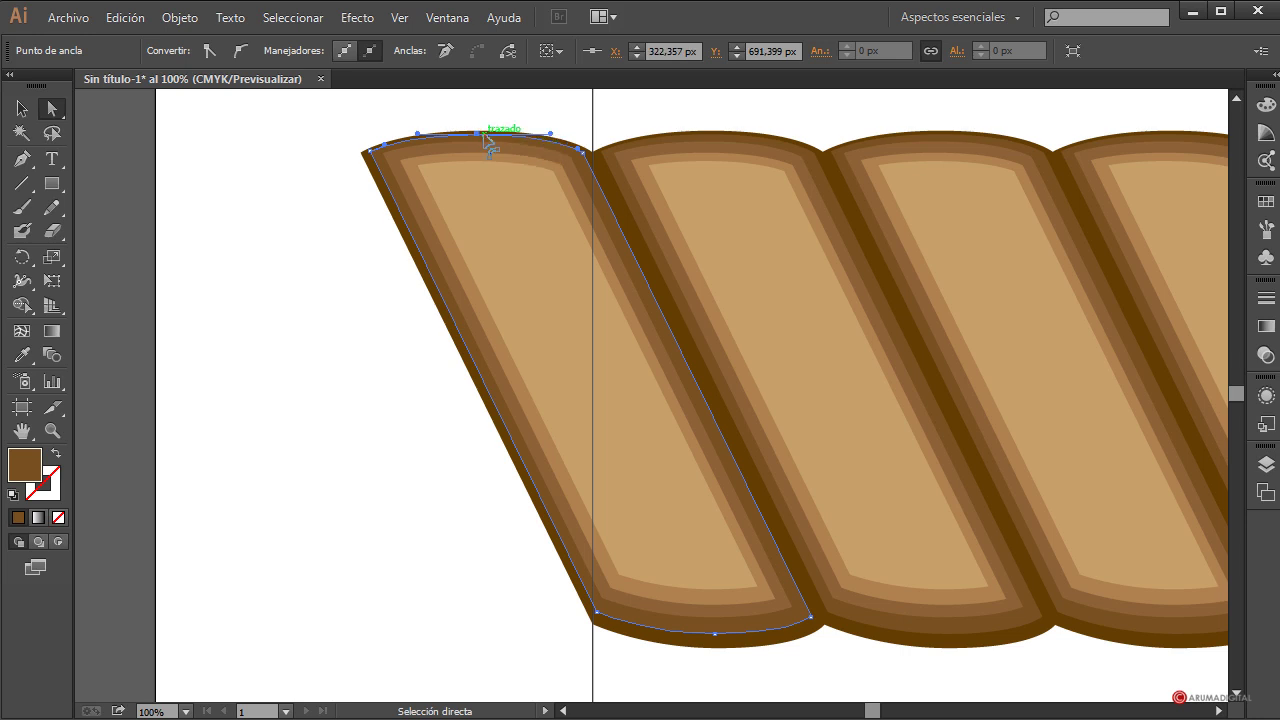
pyautogui.click(489, 112)
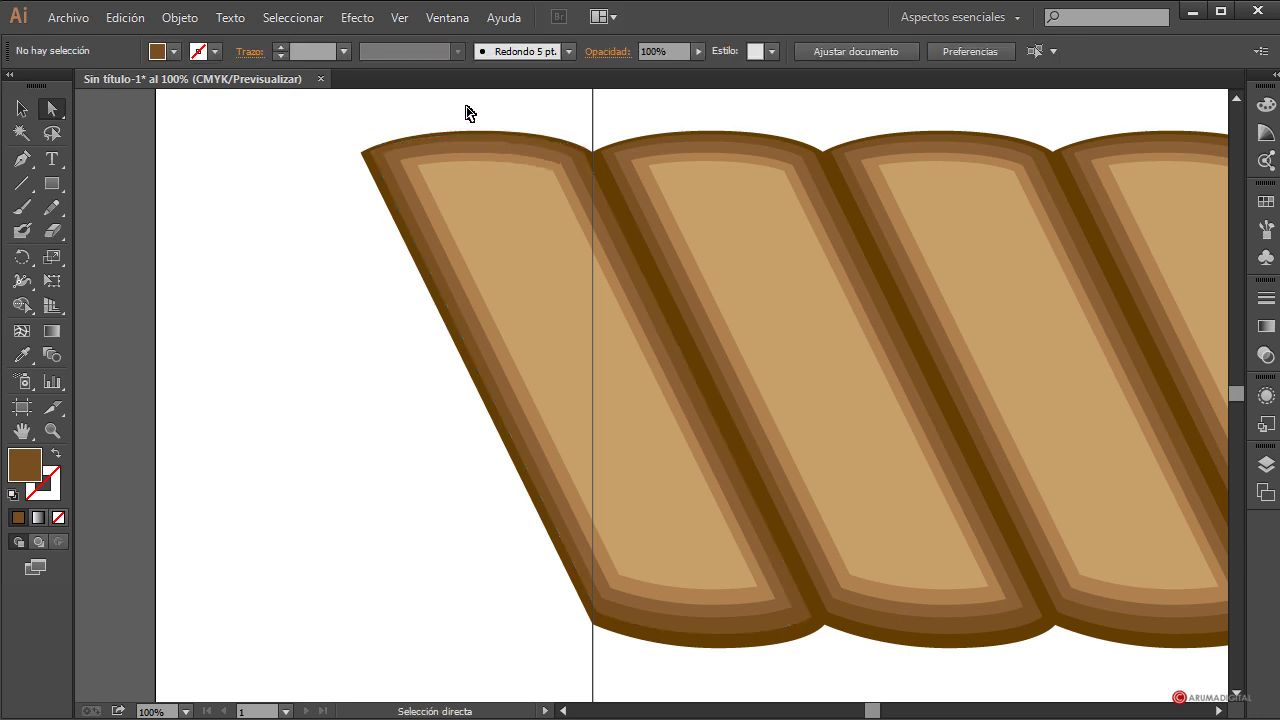
pyautogui.moveTo(466, 105); pyautogui.dragTo(482, 202)
pyautogui.click(495, 118)
pyautogui.moveTo(474, 109); pyautogui.dragTo(509, 195)
pyautogui.press('Delete')
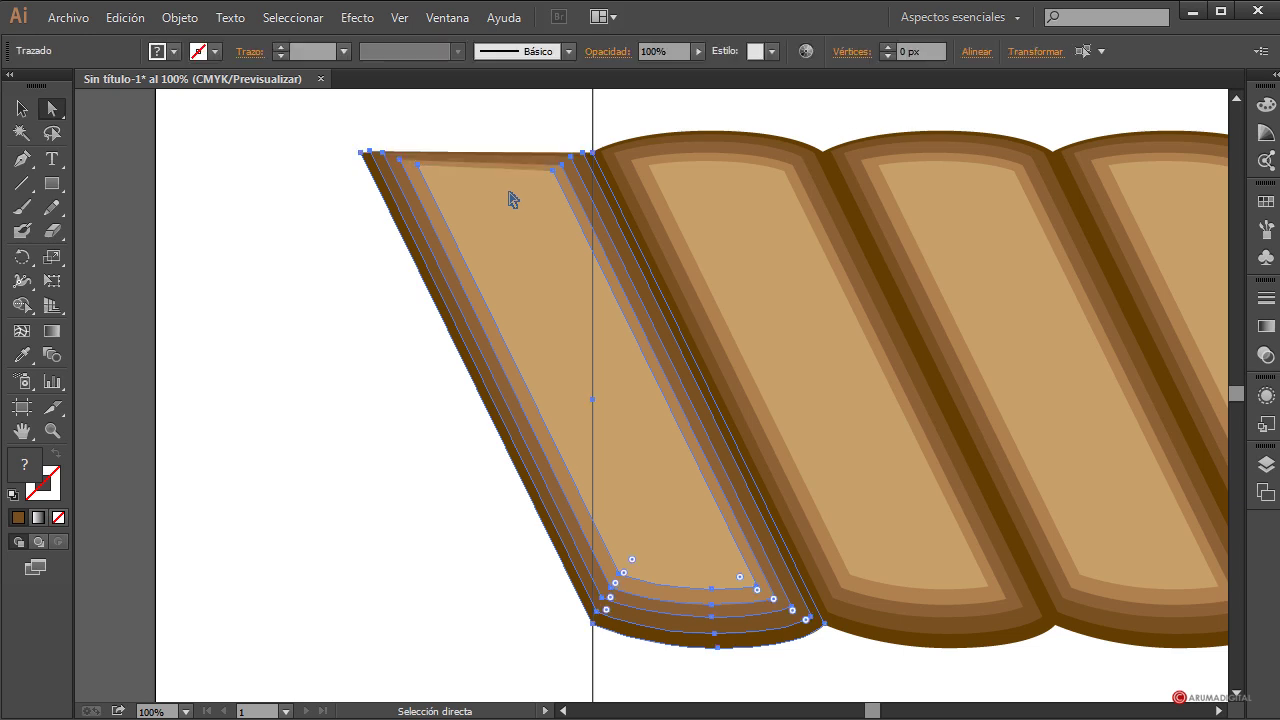
pyautogui.rightClick(485, 182)
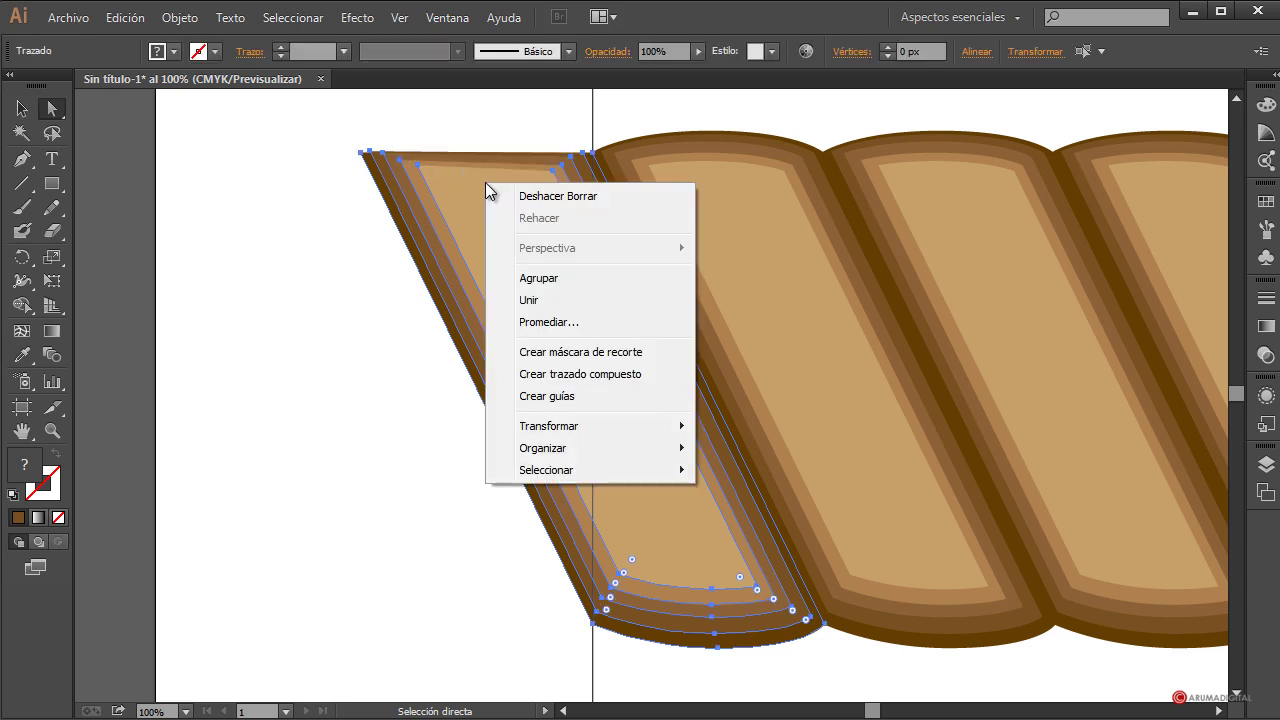
pyautogui.click(531, 302)
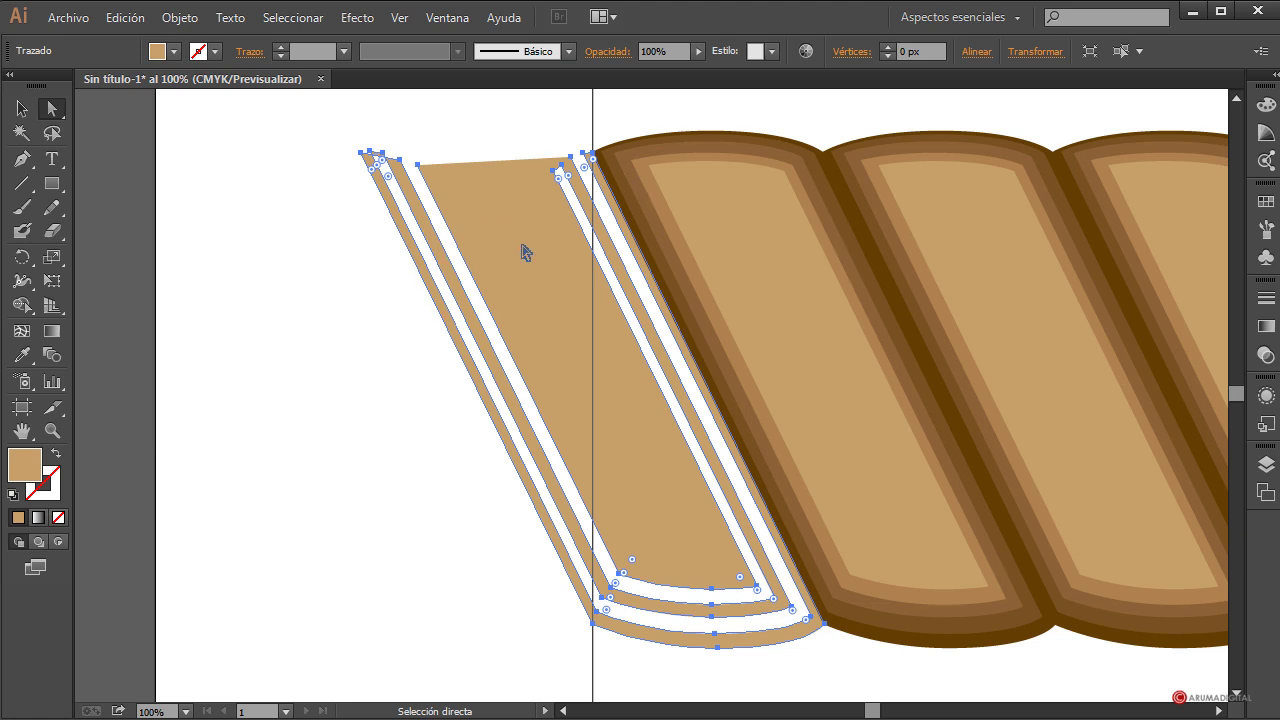
pyautogui.hotkey('ctrl', 'z')
pyautogui.hotkey('ctrl', 'z')
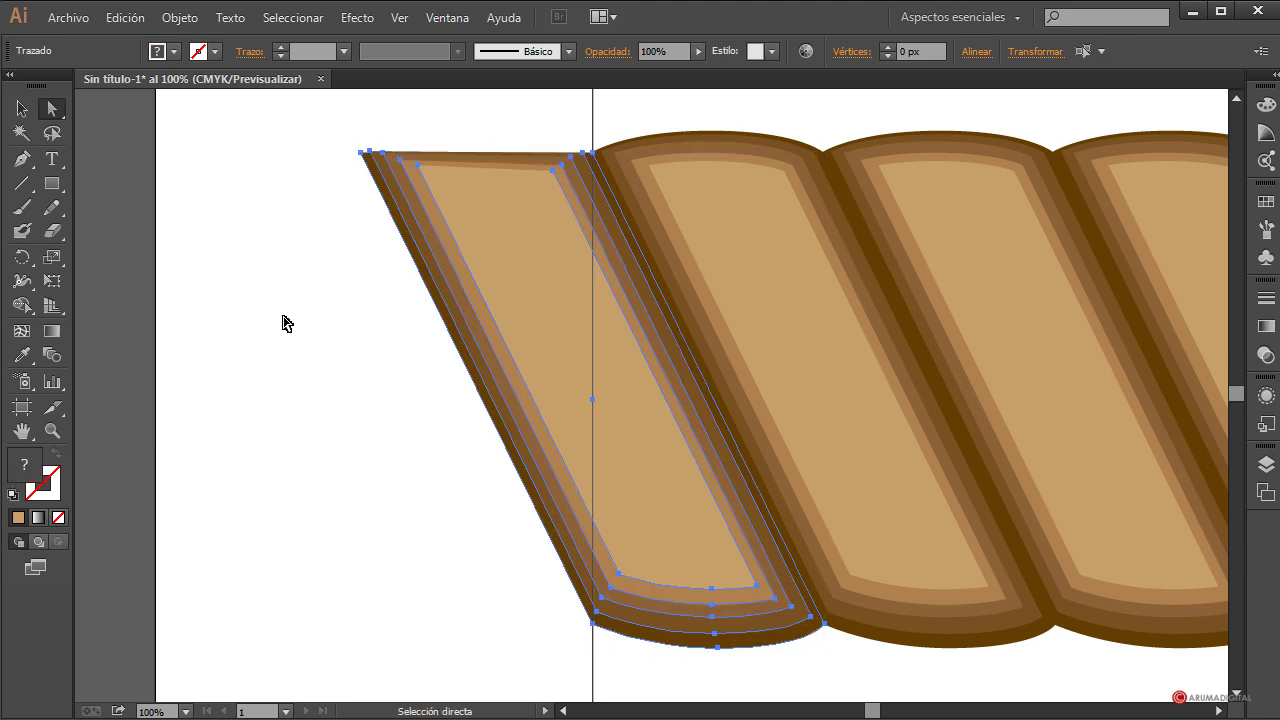
pyautogui.click(286, 323)
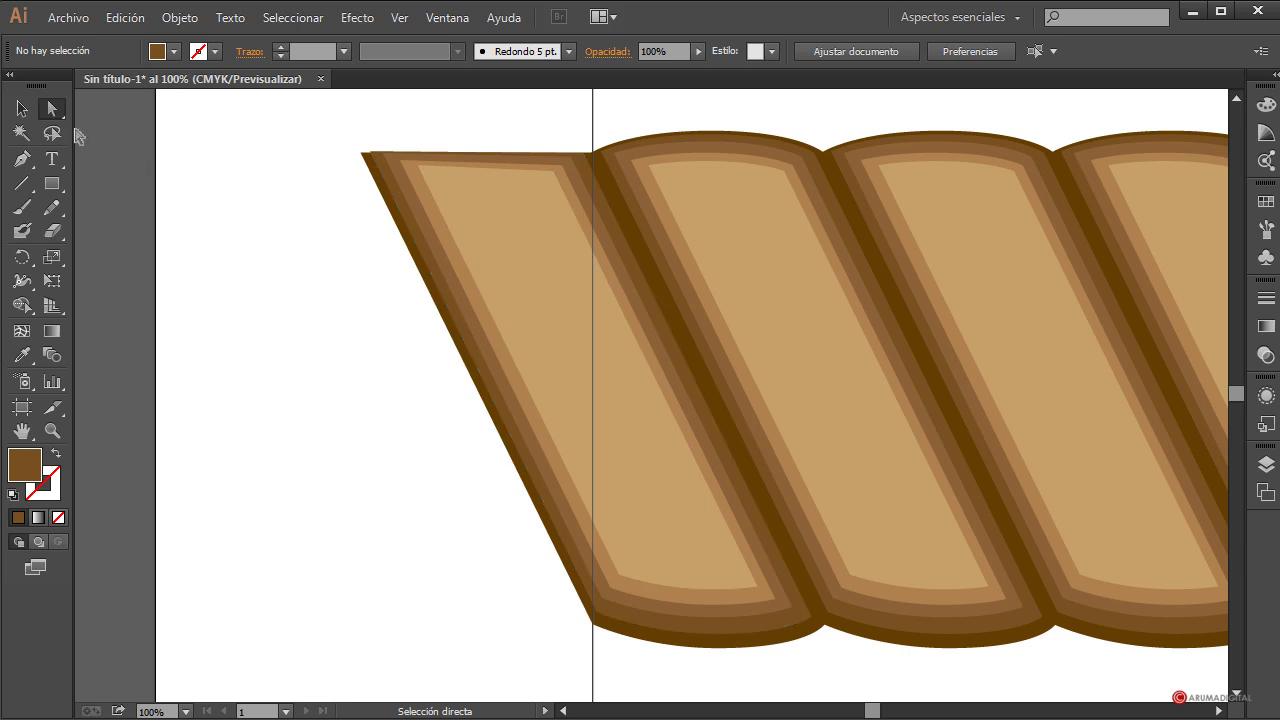
pyautogui.click(22, 108)
# - Join the inner panel's open top and drag its top points right and down into a narrow wedge
pyautogui.click(504, 208)
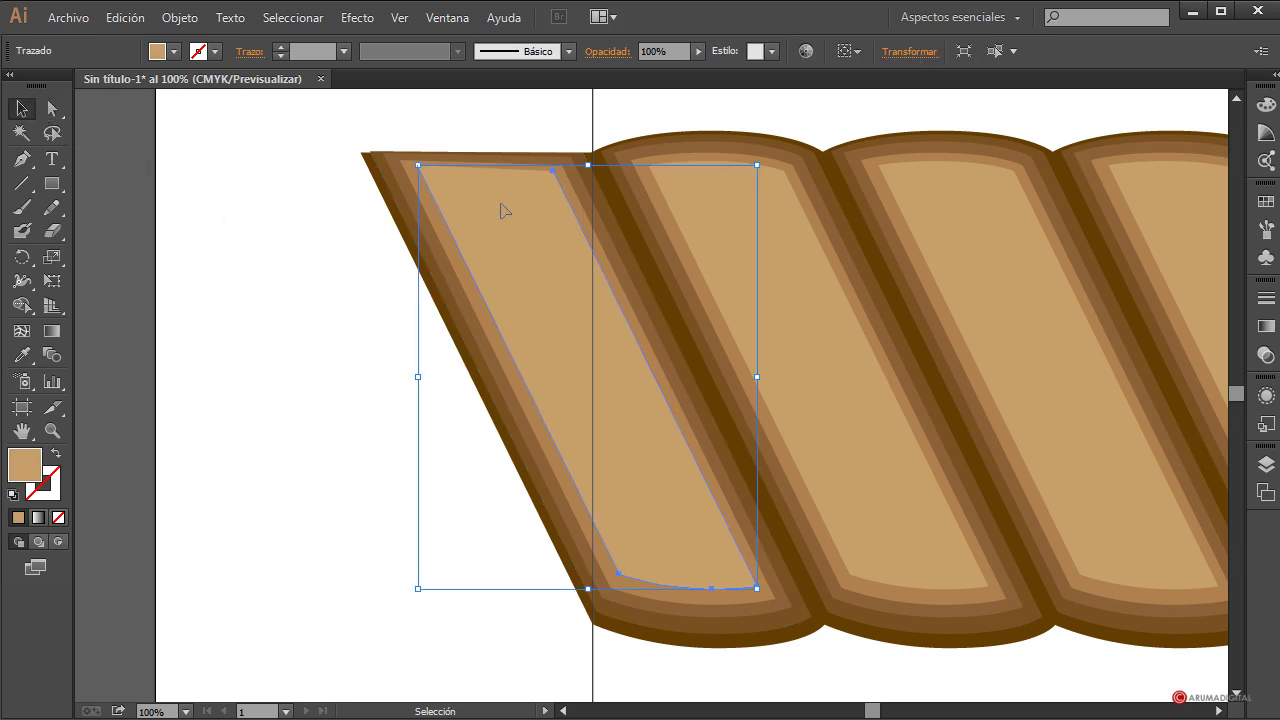
pyautogui.rightClick(509, 231)
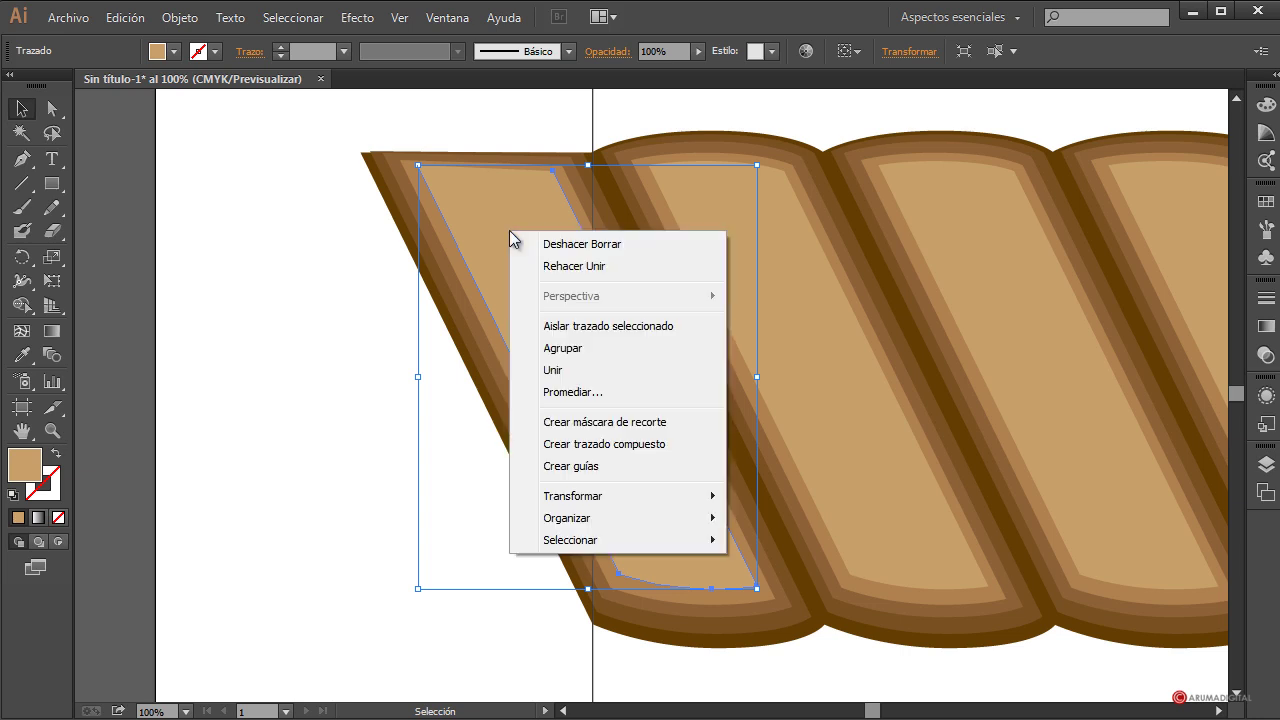
pyautogui.click(564, 367)
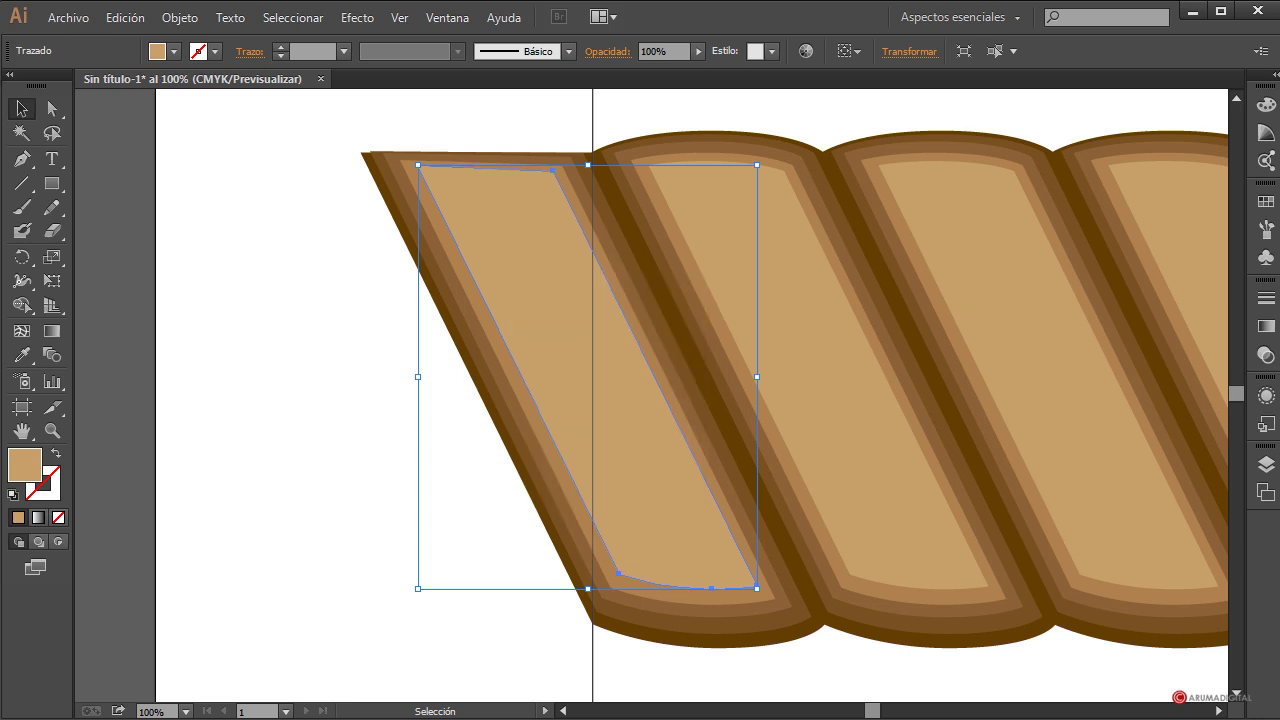
pyautogui.click(52, 108)
pyautogui.click(420, 167)
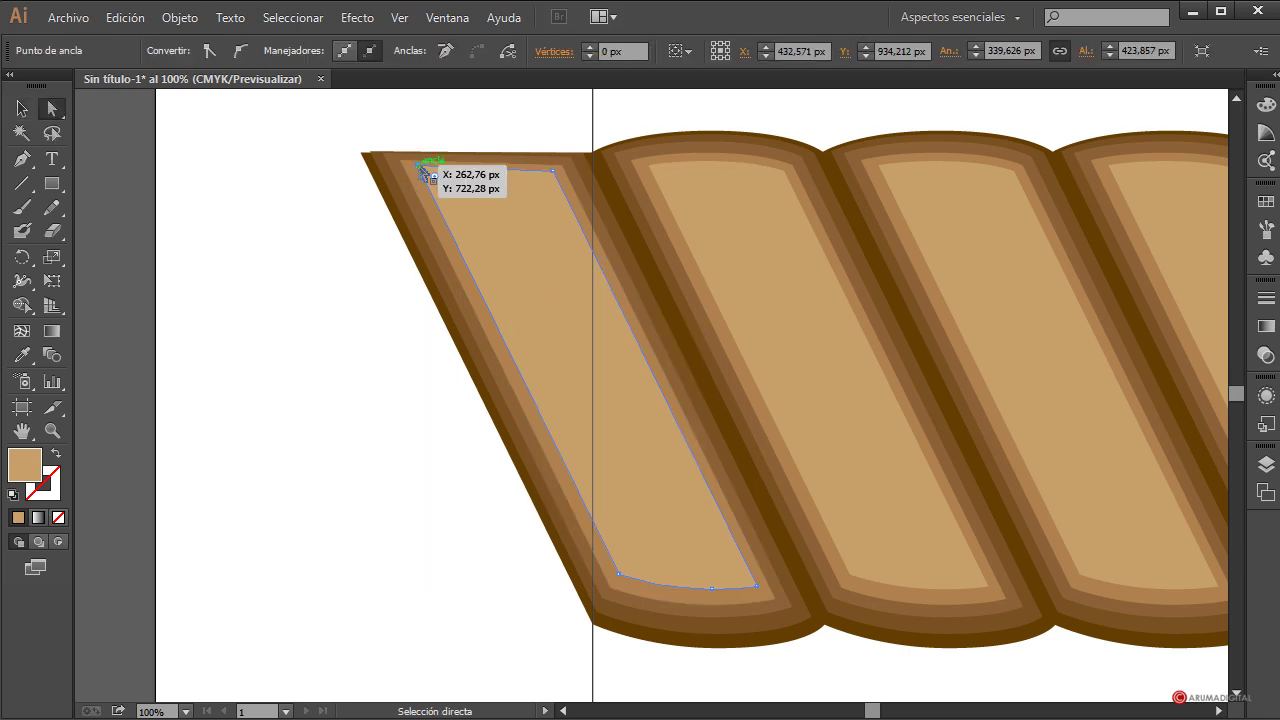
pyautogui.moveTo(420, 167); pyautogui.dragTo(556, 174)
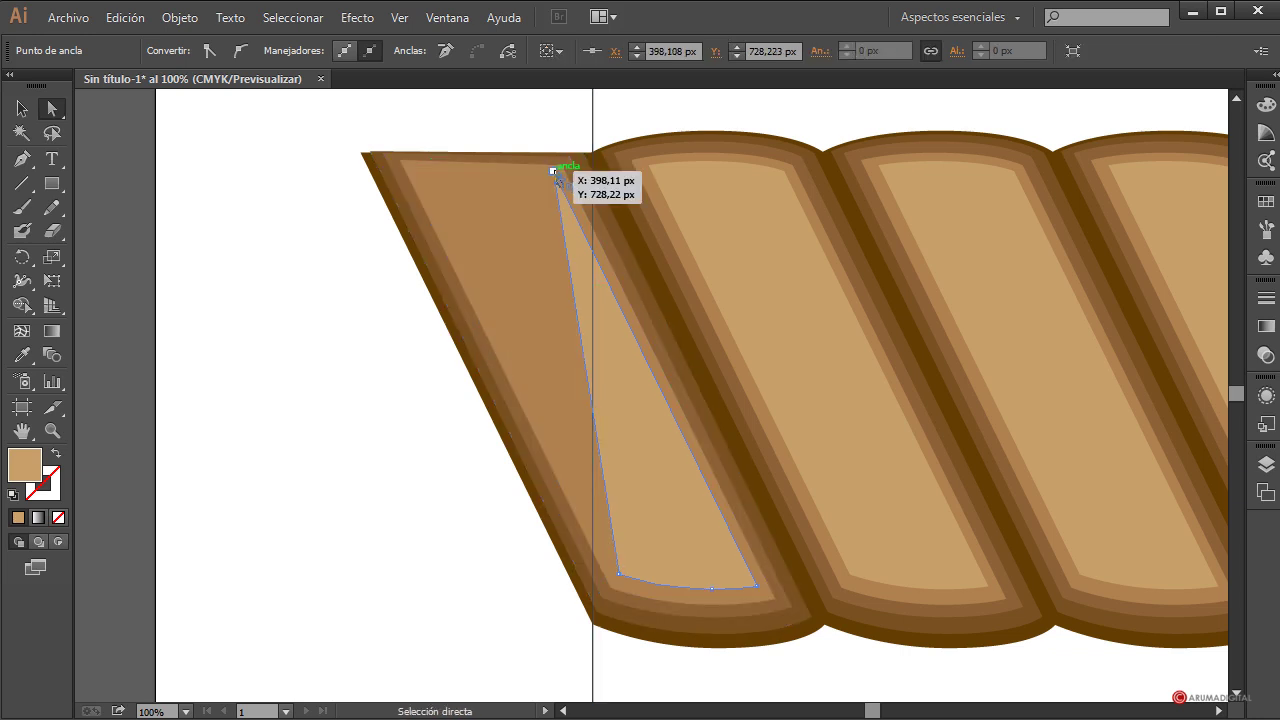
pyautogui.click(560, 178)
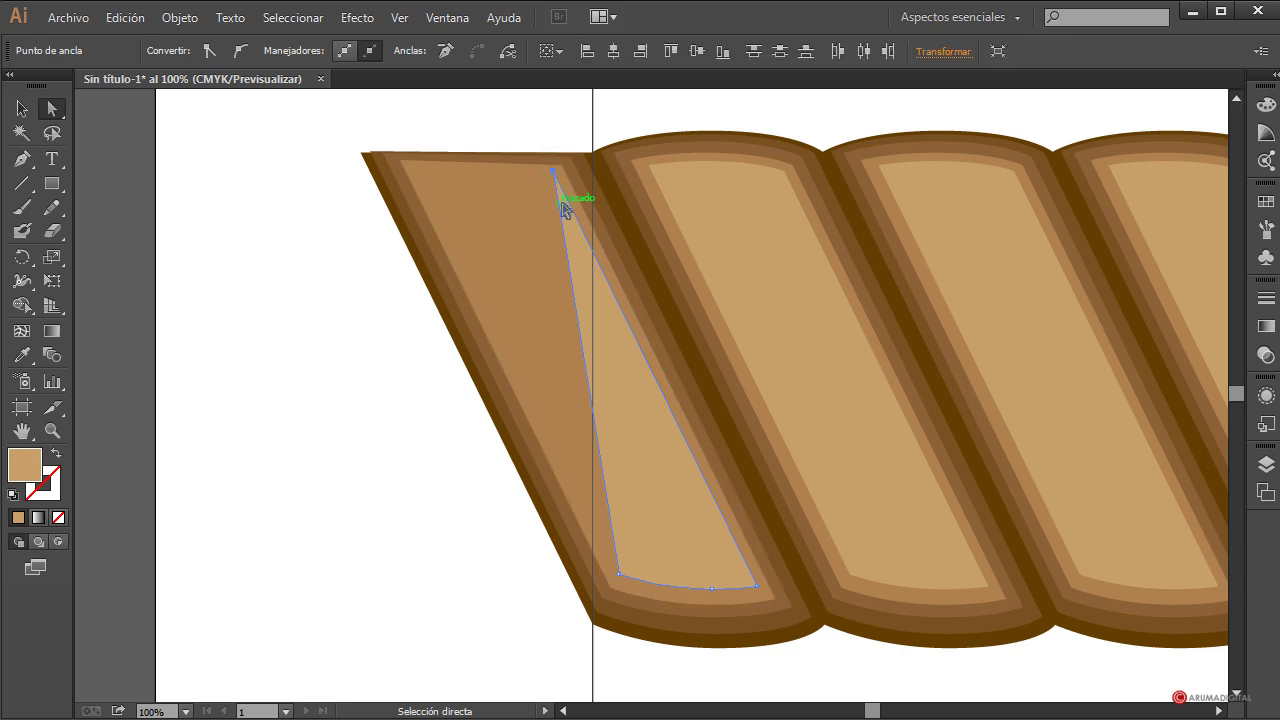
pyautogui.moveTo(555, 174); pyautogui.dragTo(534, 252)
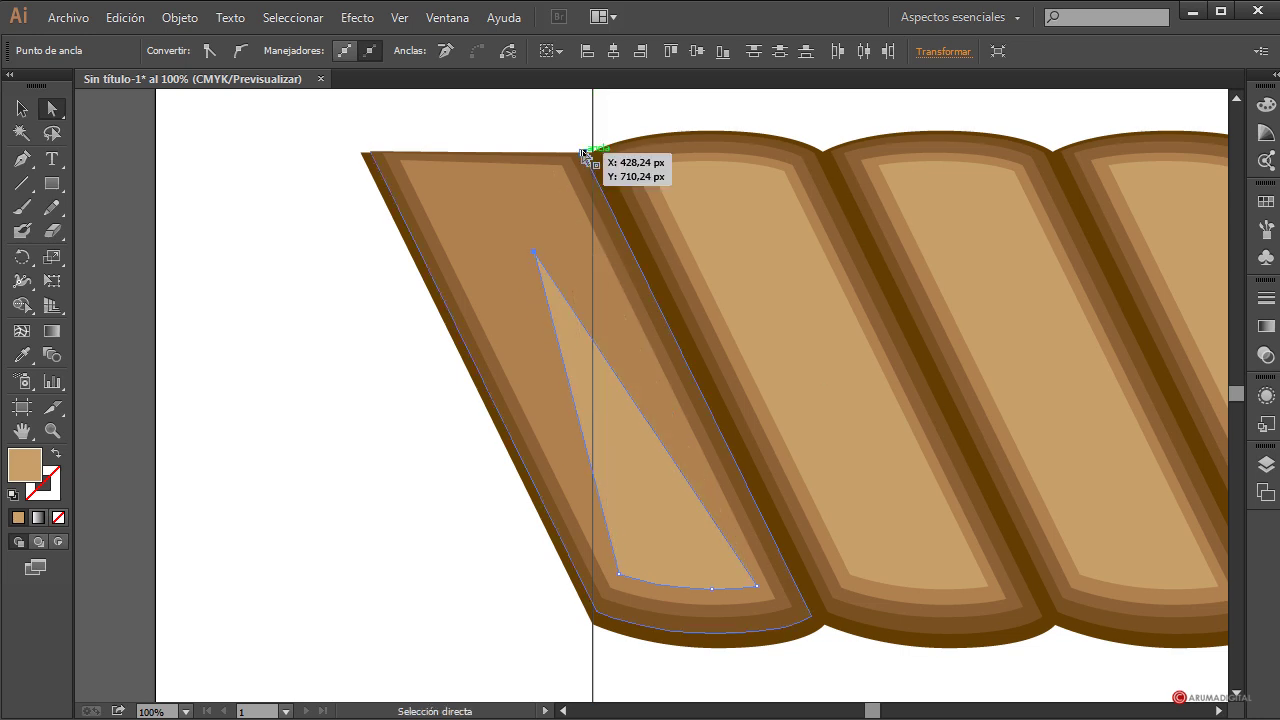
# - Join the darker band path's open ends and confirm the alert
pyautogui.rightClick(374, 186)
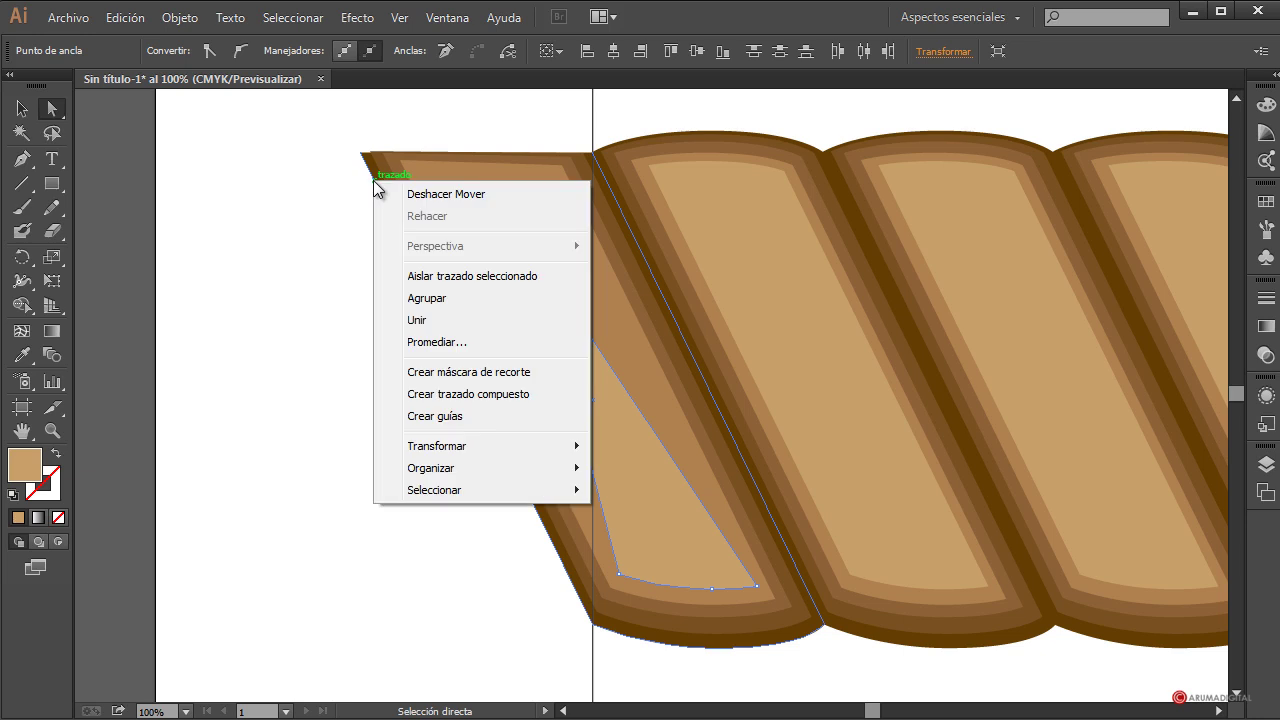
pyautogui.click(366, 178)
pyautogui.click(370, 173)
pyautogui.rightClick(372, 178)
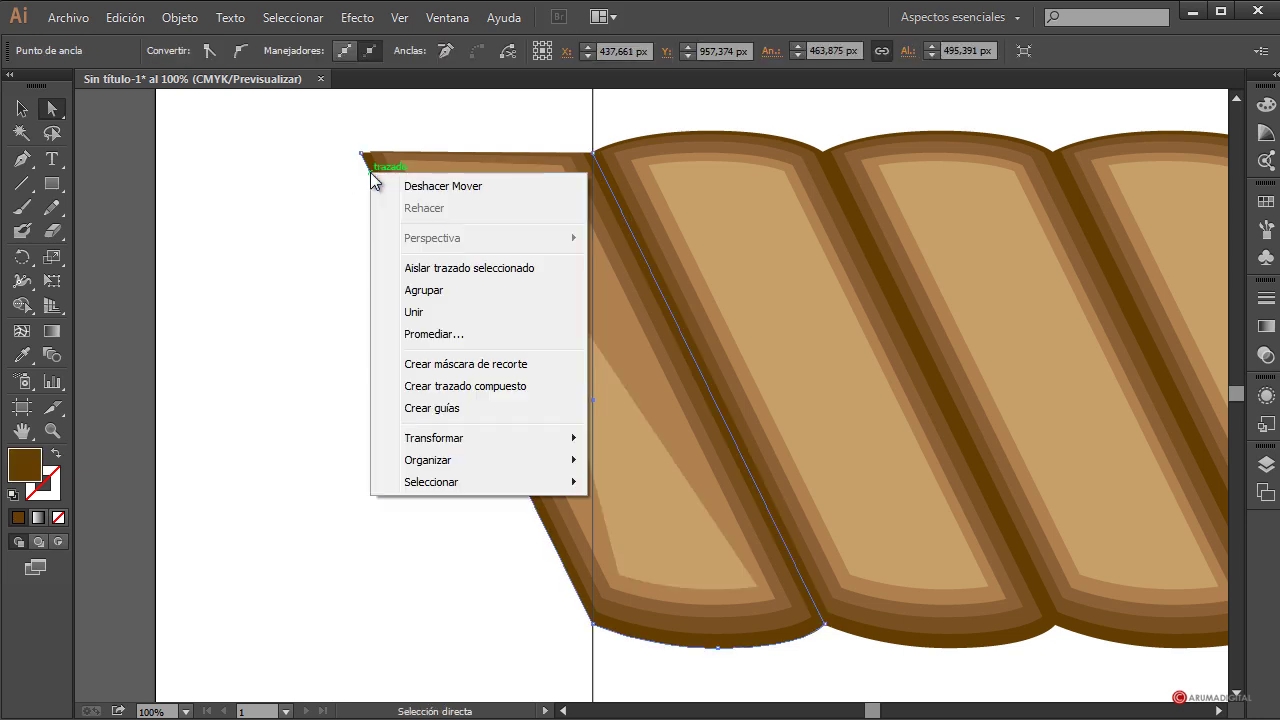
pyautogui.click(417, 311)
pyautogui.click(834, 409)
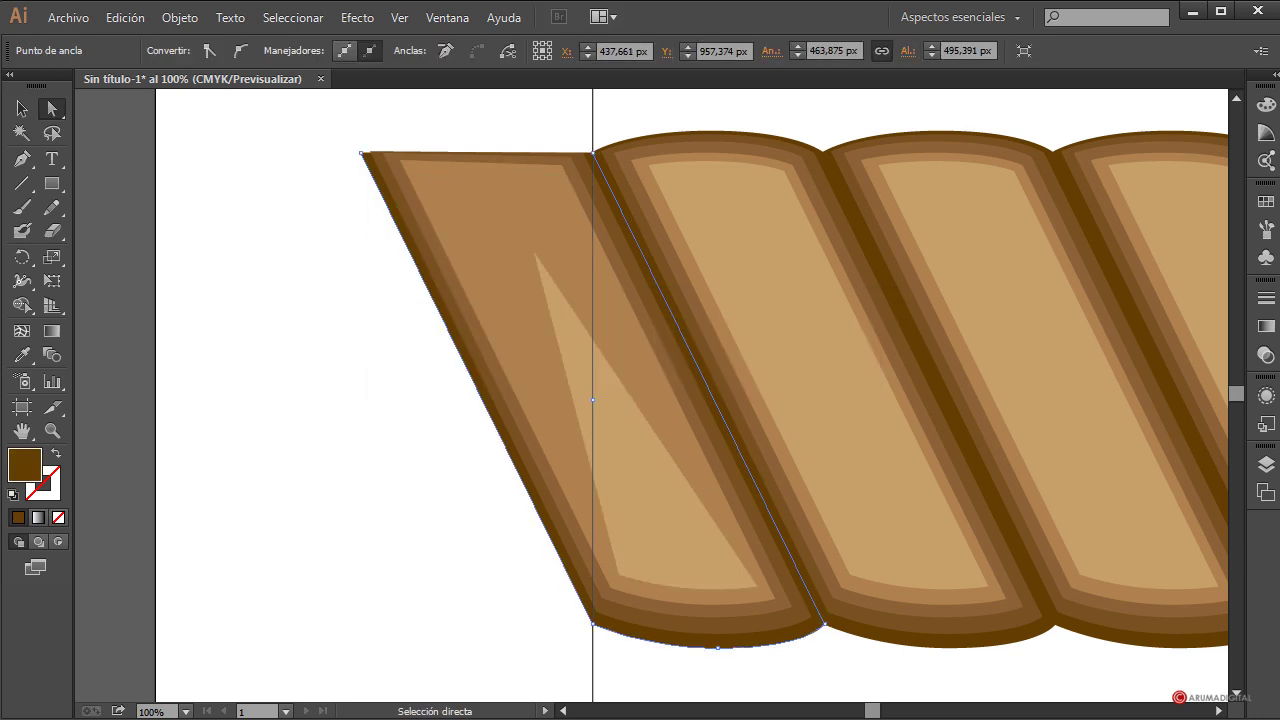
pyautogui.click(22, 108)
pyautogui.click(386, 217)
pyautogui.click(390, 218)
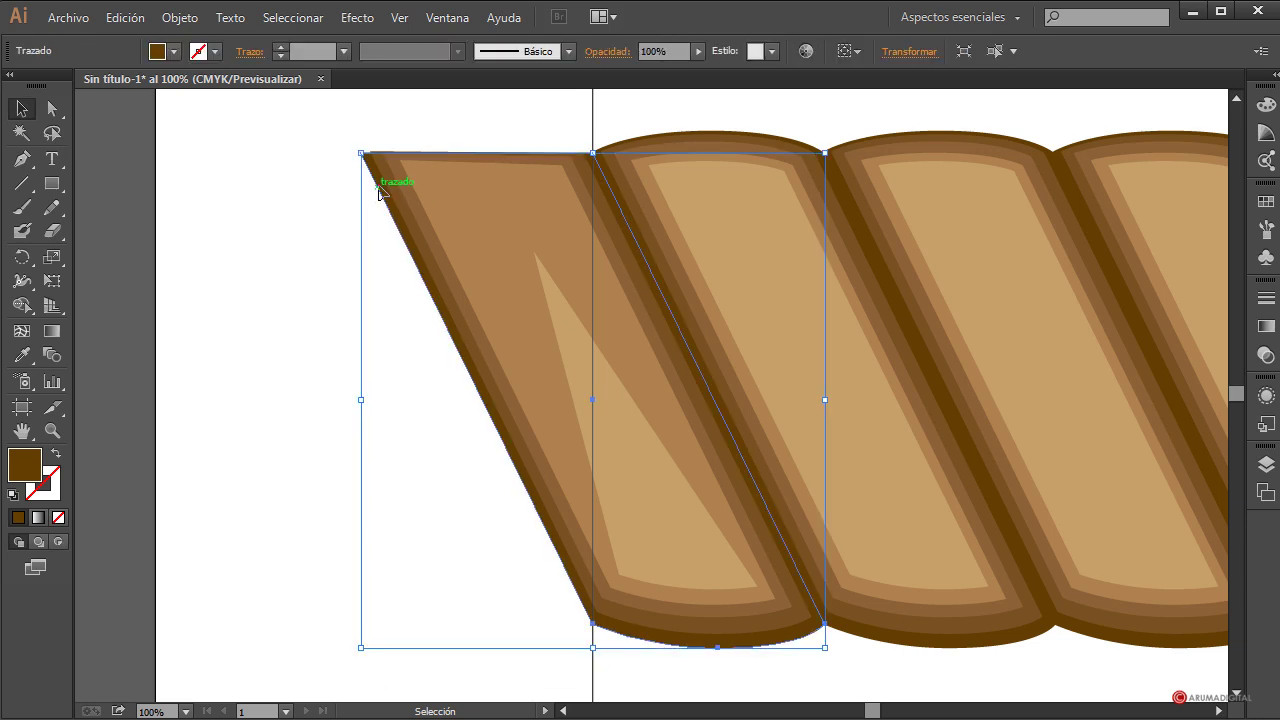
# - Drag the band's top-left anchor right along its top edge
pyautogui.rightClick(380, 193)
pyautogui.click(112, 137)
pyautogui.click(52, 108)
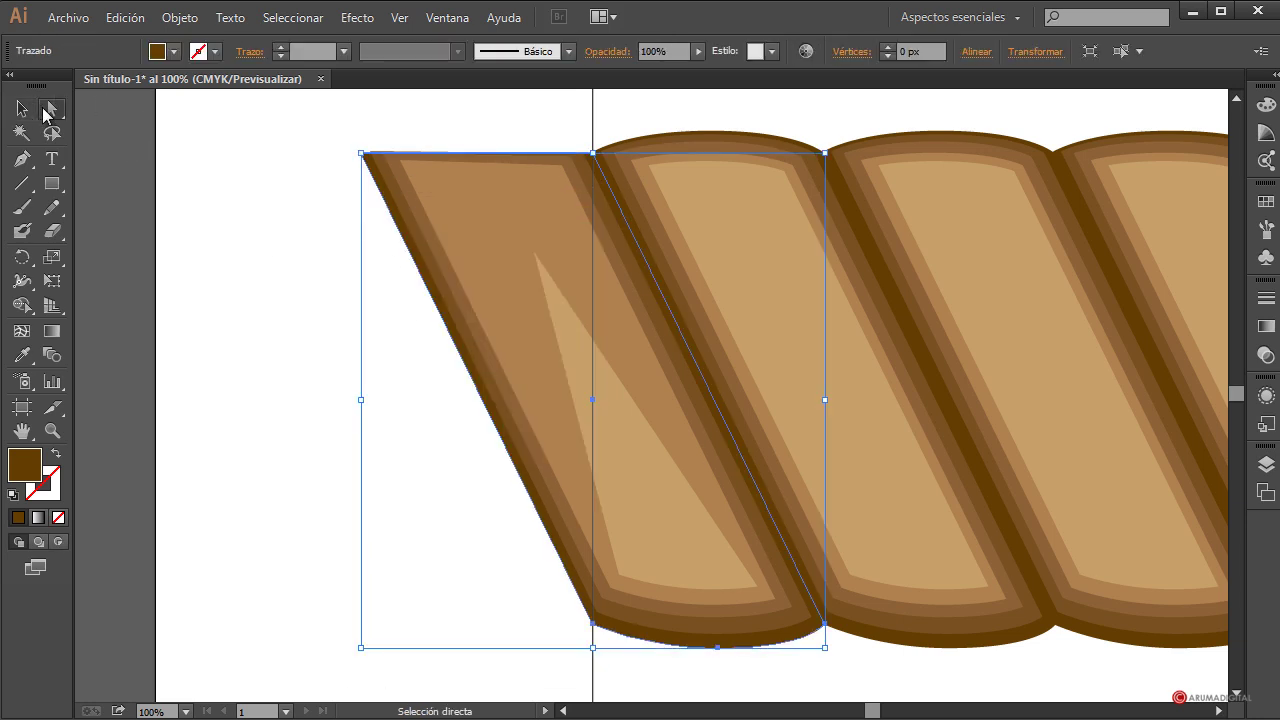
pyautogui.click(361, 153)
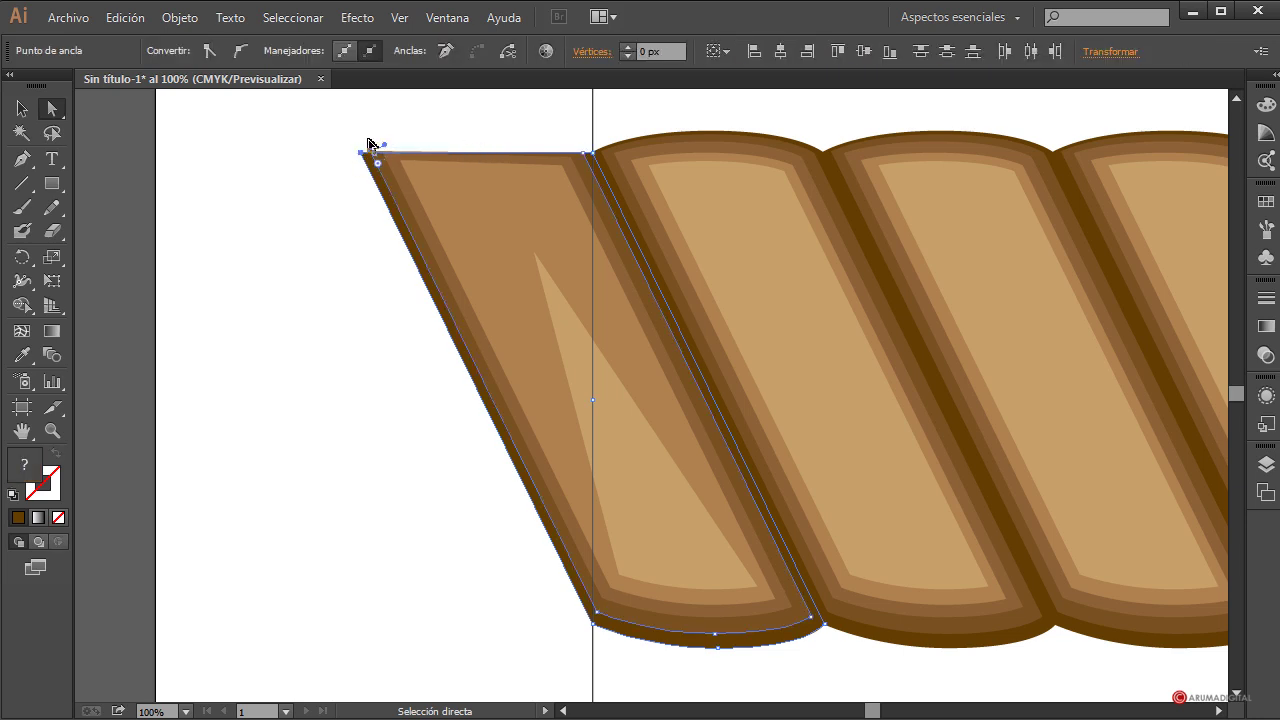
pyautogui.click(364, 152)
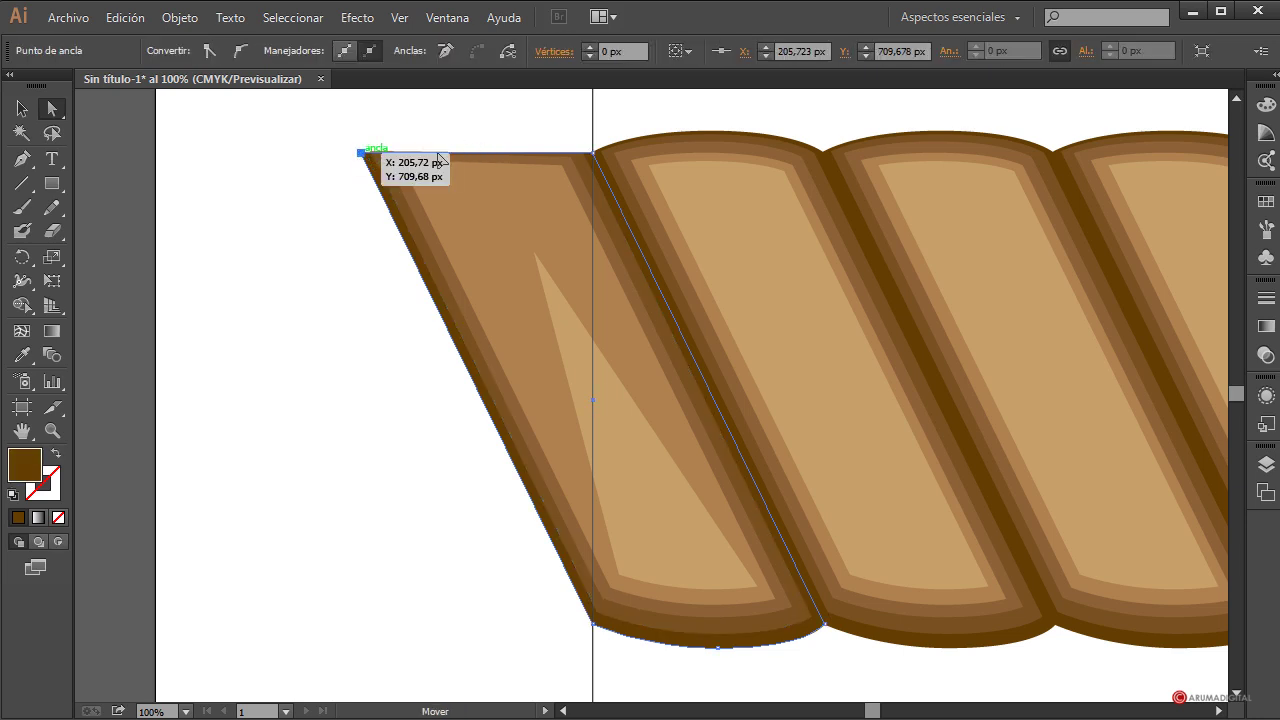
pyautogui.moveTo(439, 158); pyautogui.dragTo(596, 157)
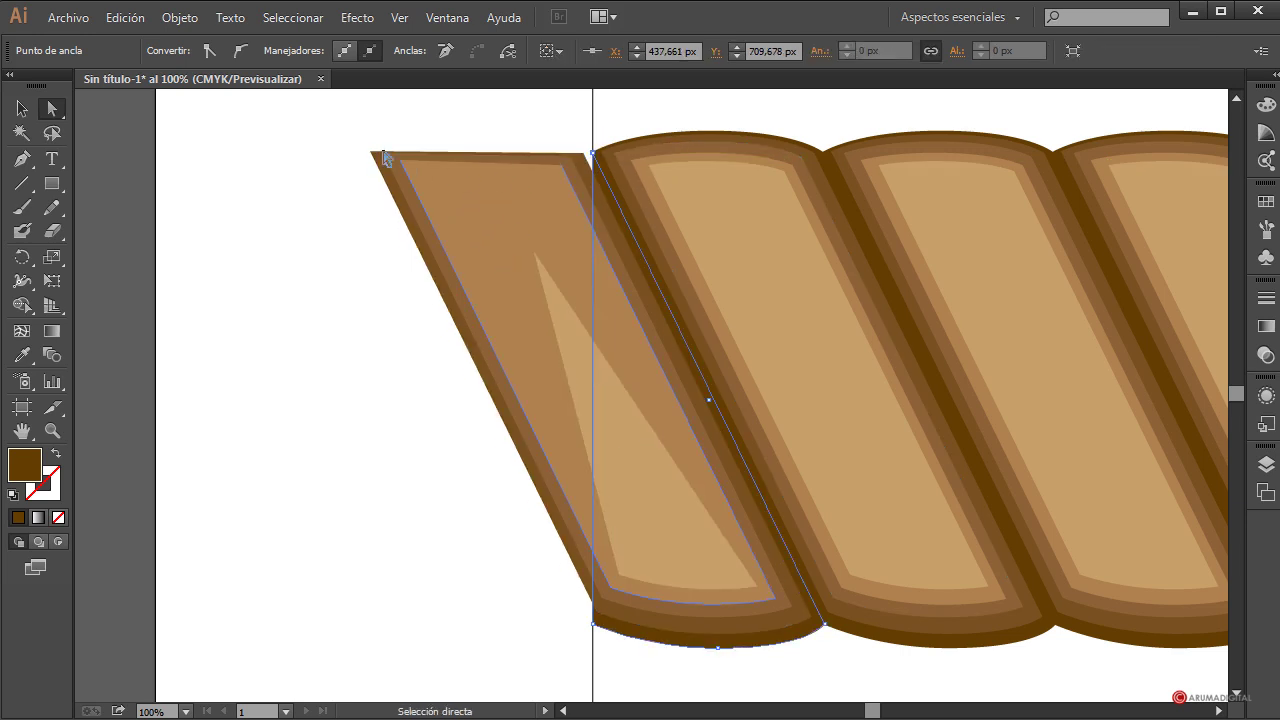
# - Join the band with the left shape and pull the path's top-left corner to the vertical line
pyautogui.press('v')
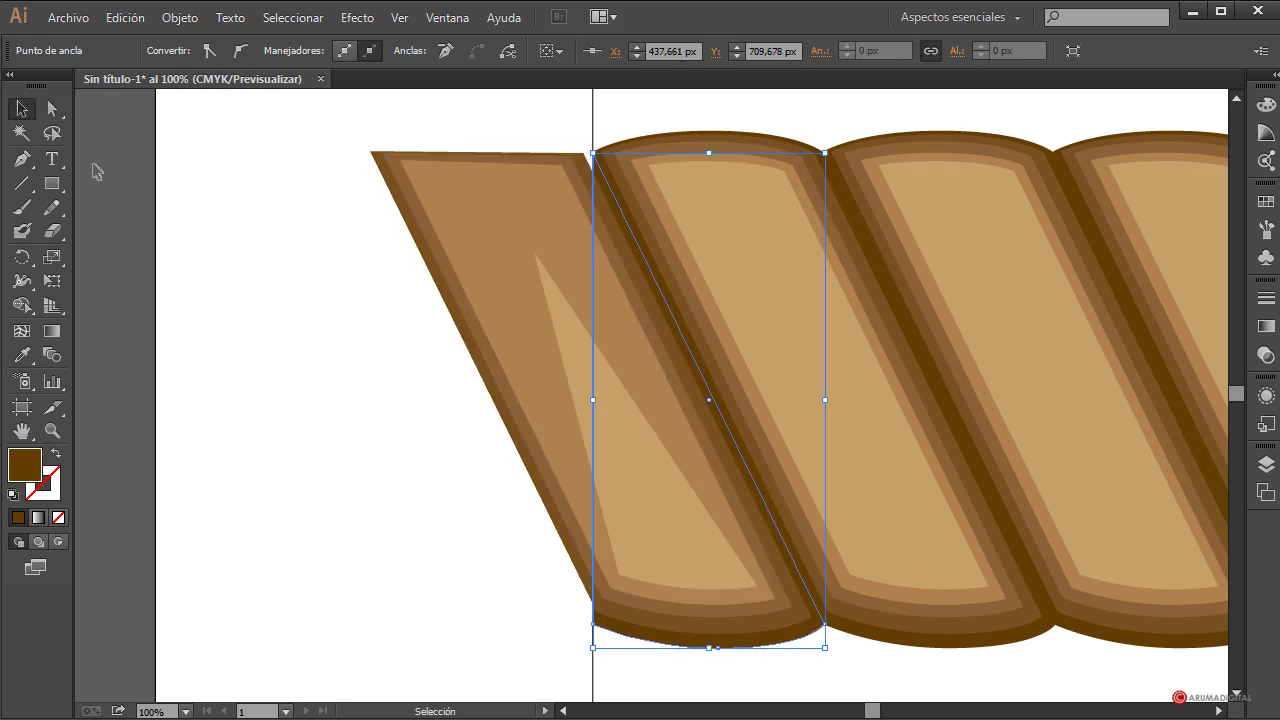
pyautogui.keyDown('shift'); pyautogui.click(390, 172); pyautogui.keyUp('shift')
pyautogui.rightClick(388, 180)
pyautogui.click(425, 323)
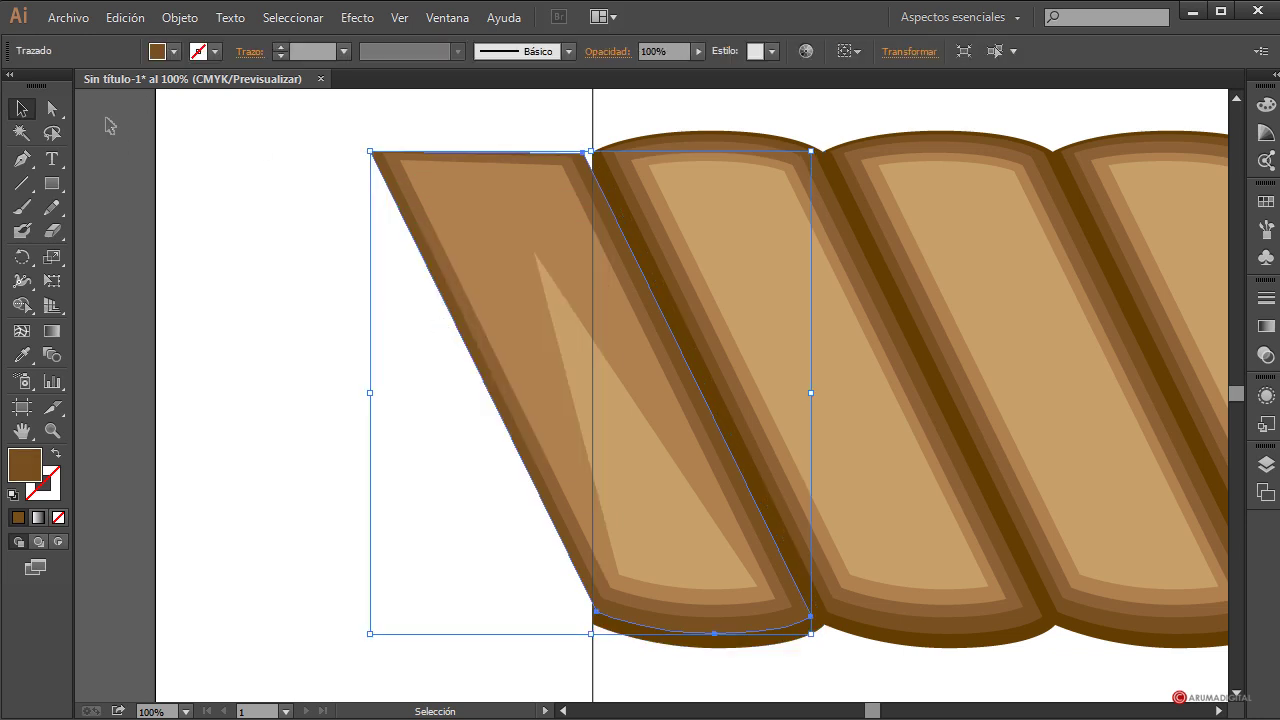
pyautogui.click(52, 108)
pyautogui.click(285, 202)
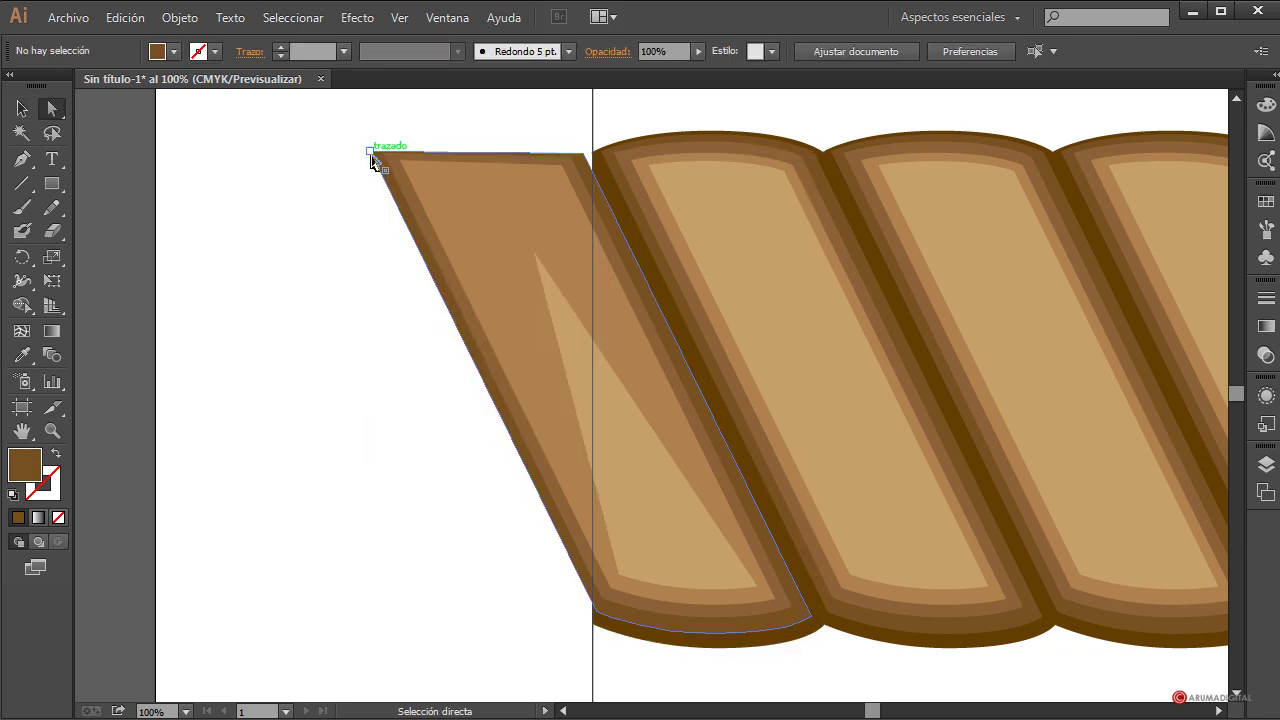
pyautogui.moveTo(371, 156); pyautogui.dragTo(597, 174)
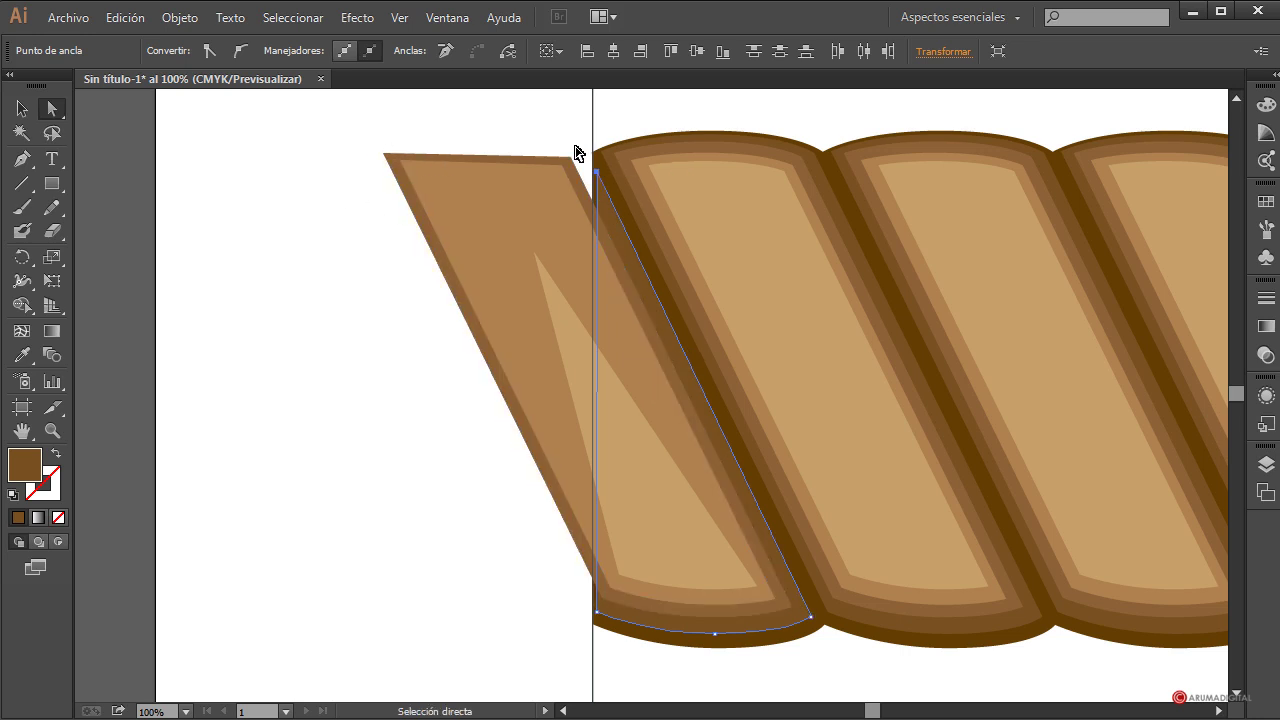
# - Group the two selected shapes and move the left shape's top-left corner right to the line
pyautogui.press('v')
pyautogui.keyDown('shift'); pyautogui.click(472, 168); pyautogui.keyUp('shift')
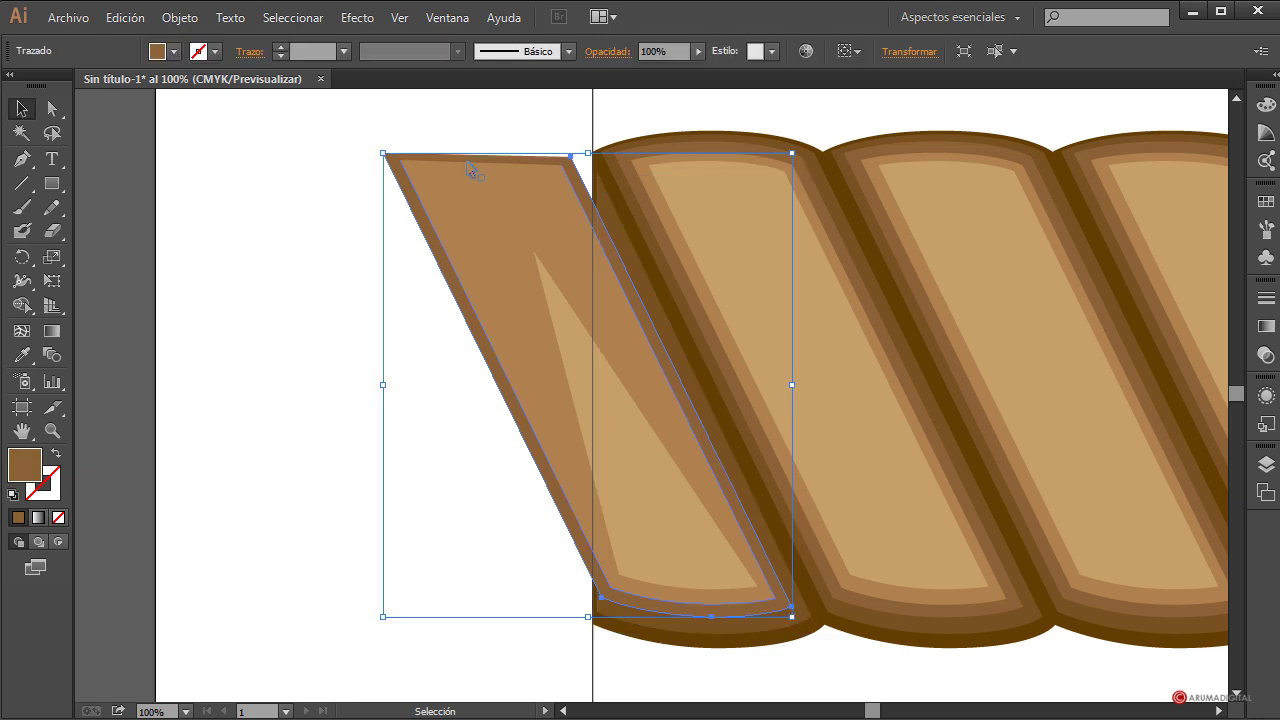
pyautogui.rightClick(472, 168)
pyautogui.click(510, 275)
pyautogui.click(55, 108)
pyautogui.click(376, 149)
pyautogui.moveTo(385, 155); pyautogui.dragTo(600, 205)
pyautogui.click(574, 158)
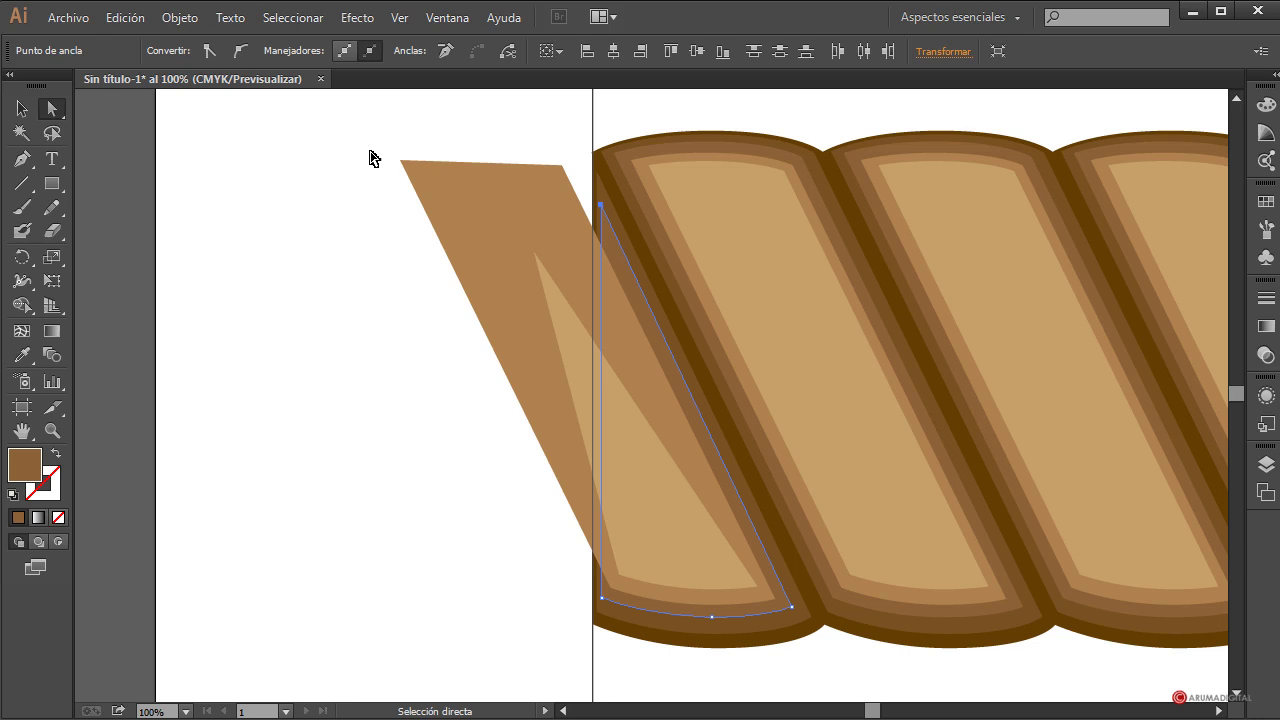
# - Join the two paths and narrow the shape into a sliver fitted to the wedge's edge
pyautogui.click(22, 108)
pyautogui.keyDown('shift'); pyautogui.click(477, 197); pyautogui.keyUp('shift')
pyautogui.rightClick(455, 184)
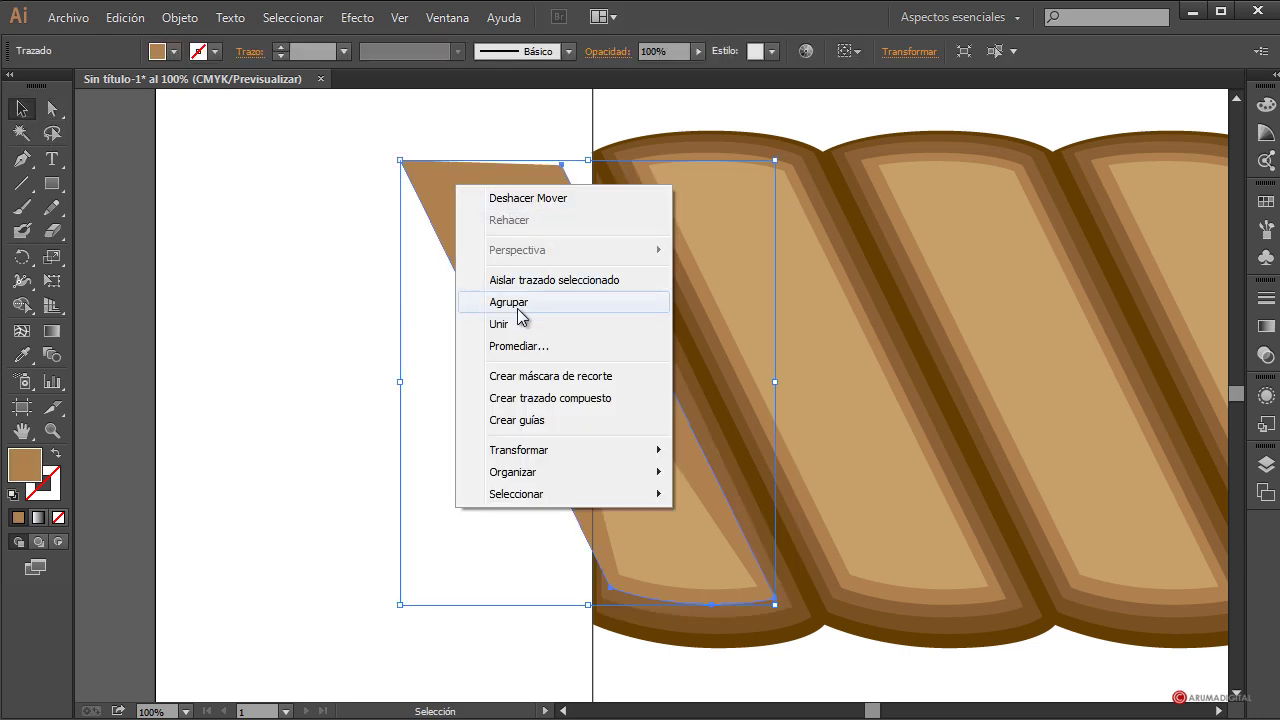
pyautogui.click(505, 323)
pyautogui.click(52, 108)
pyautogui.click(400, 160)
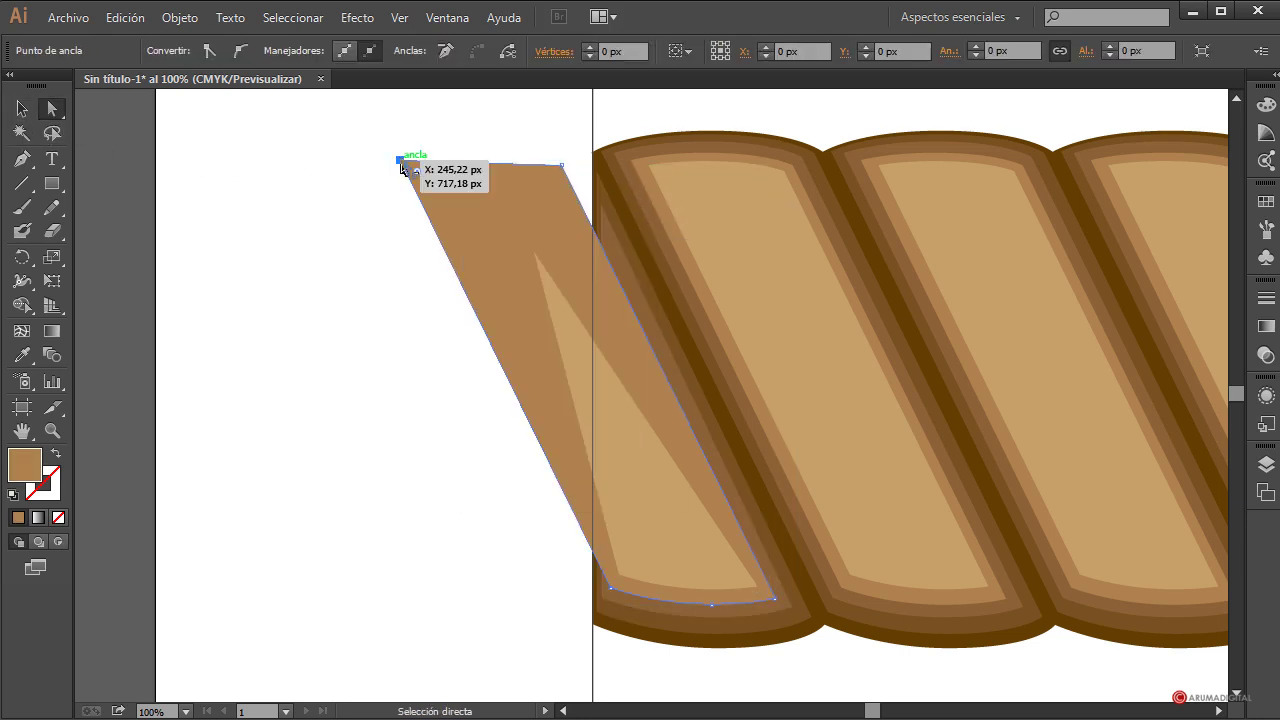
pyautogui.moveTo(401, 163); pyautogui.dragTo(610, 238)
pyautogui.click(432, 328)
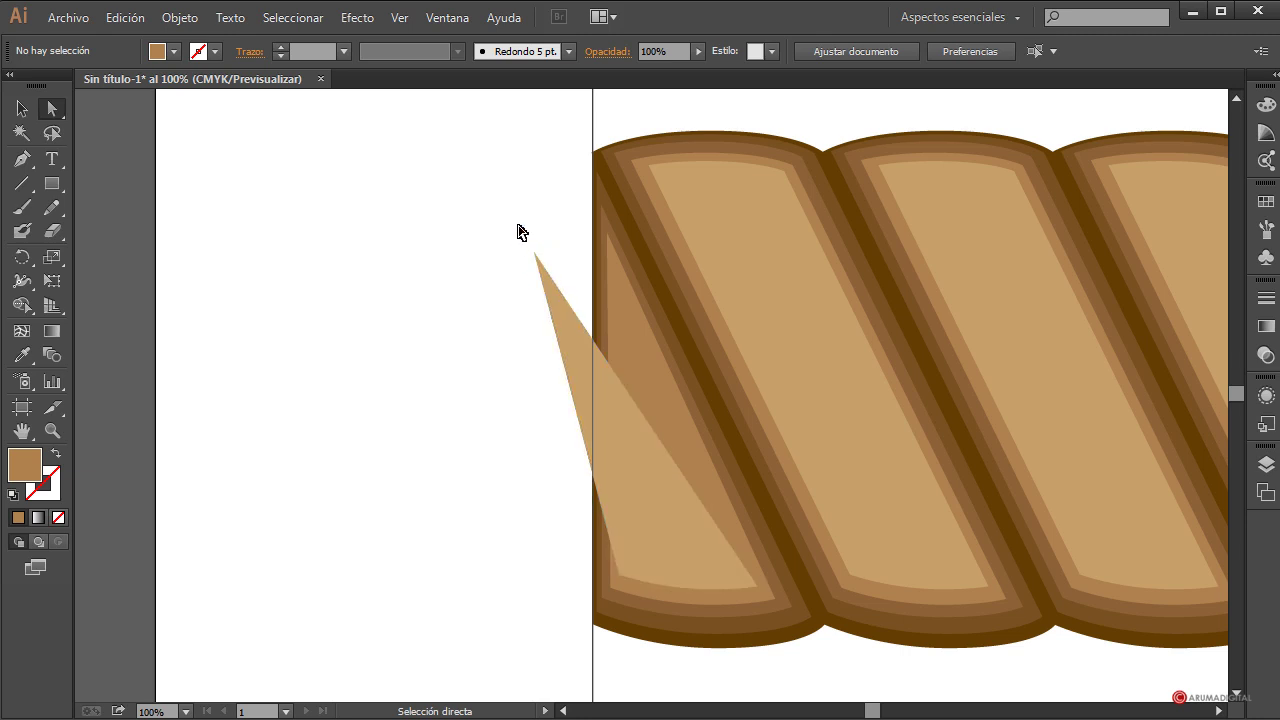
pyautogui.moveTo(535, 254); pyautogui.dragTo(614, 270)
pyautogui.click(428, 413)
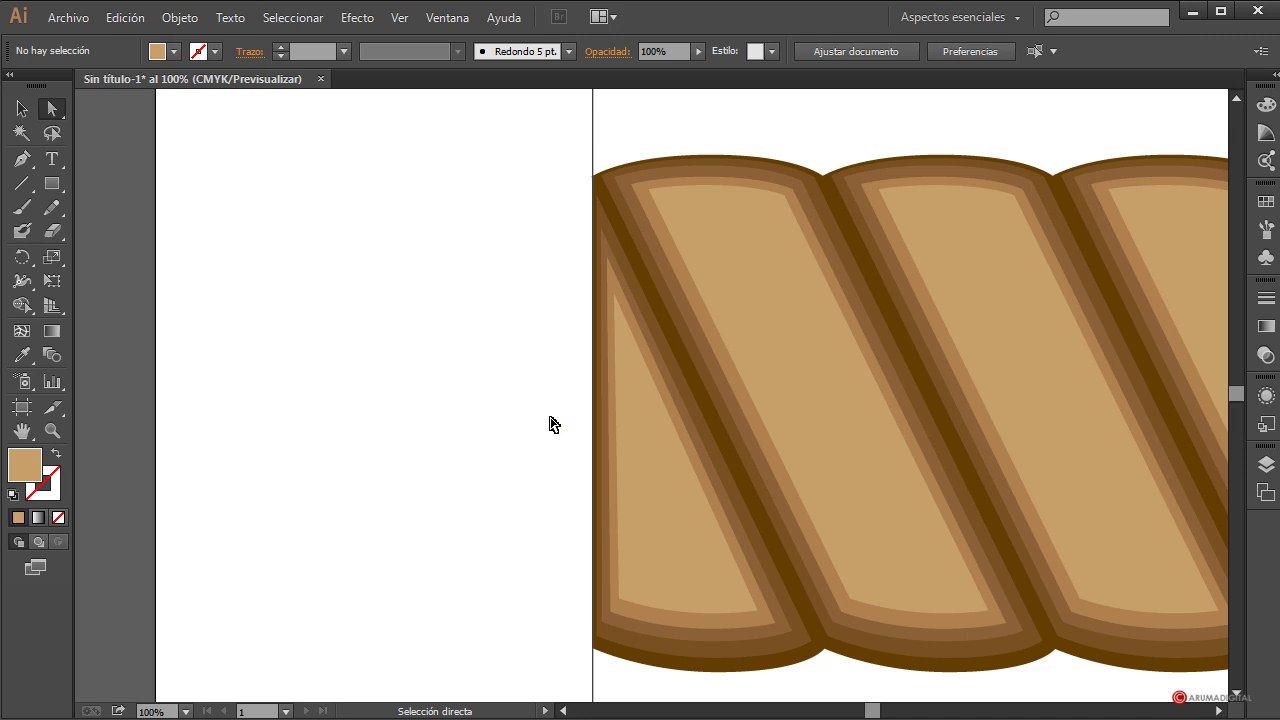
# - Delete the vertical line at the rope's left end
pyautogui.click(21, 108)
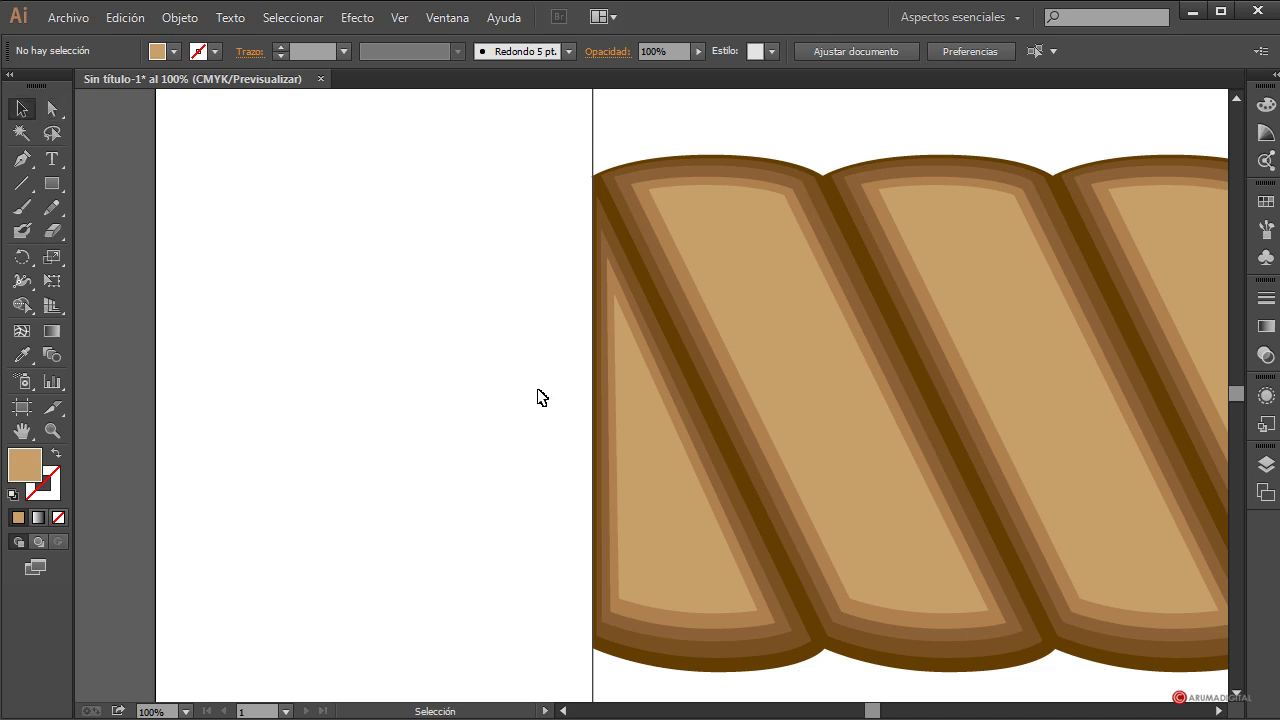
pyautogui.click(593, 146)
pyautogui.press('Delete')
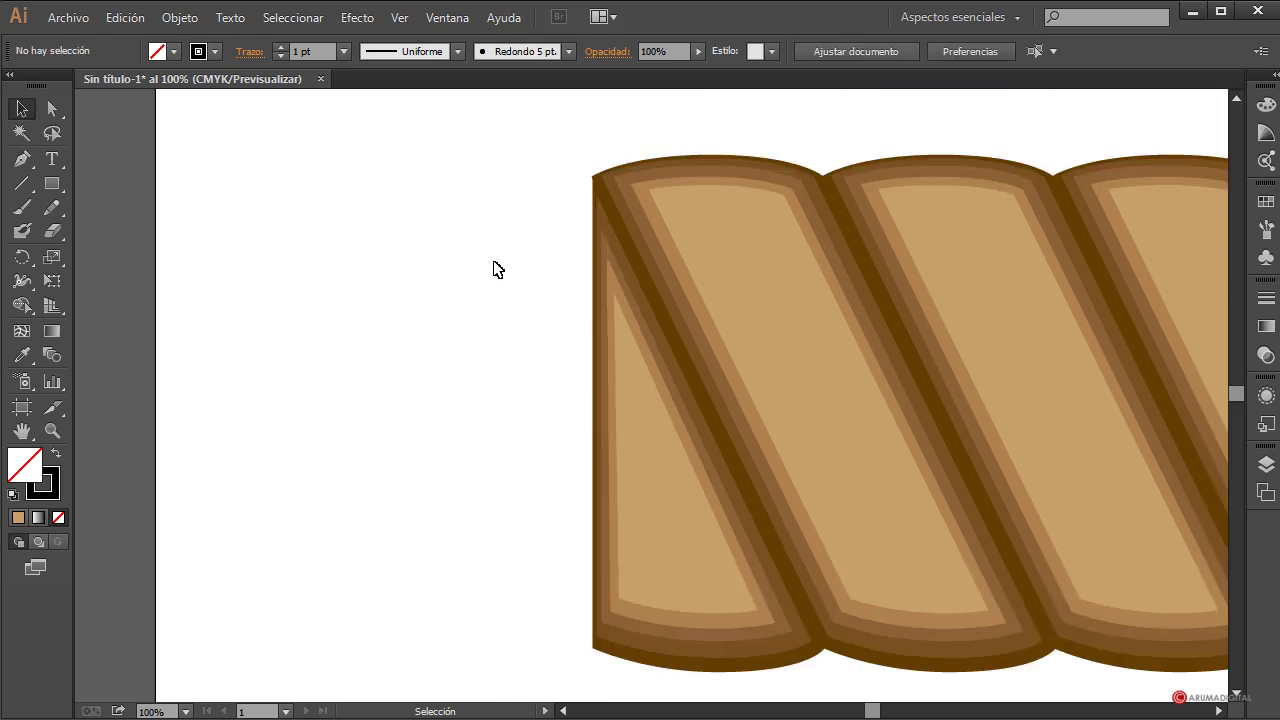
# - Zoom to 50% and marquee-select the left end slice of the rope
pyautogui.click(171, 711)
pyautogui.write('50')
pyautogui.press('Return')
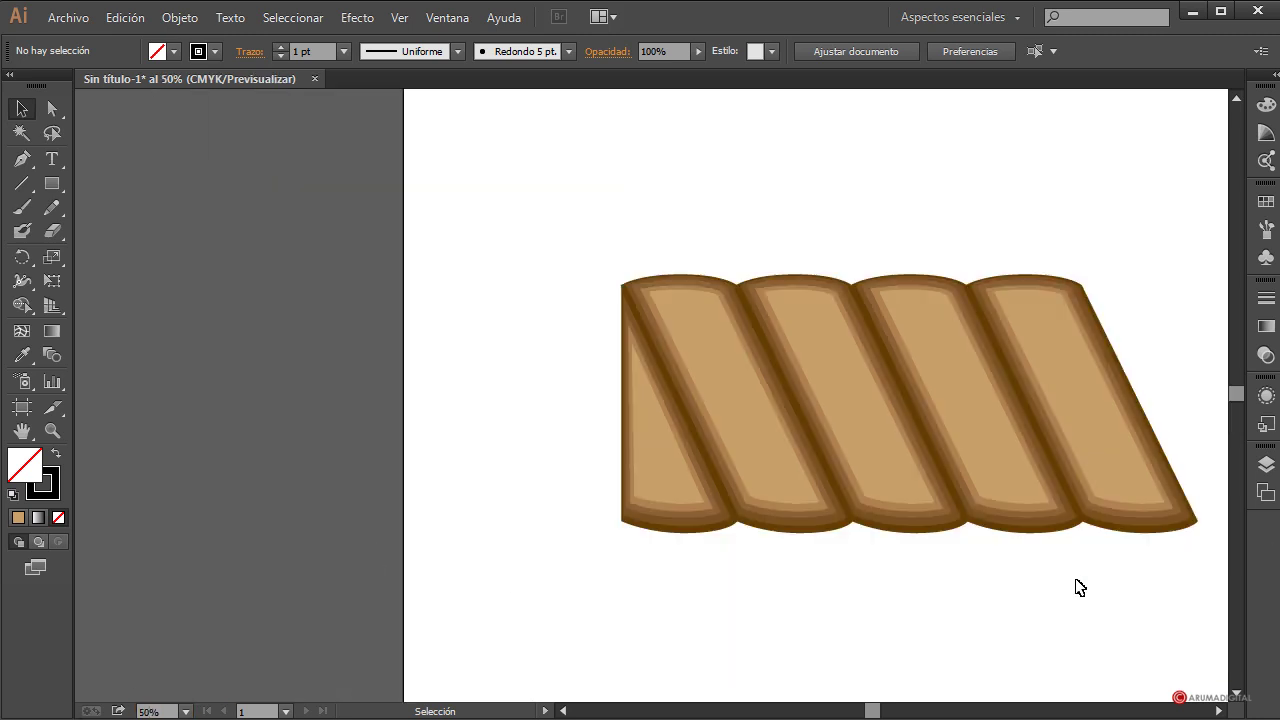
pyautogui.moveTo(872, 711); pyautogui.dragTo(886, 712)
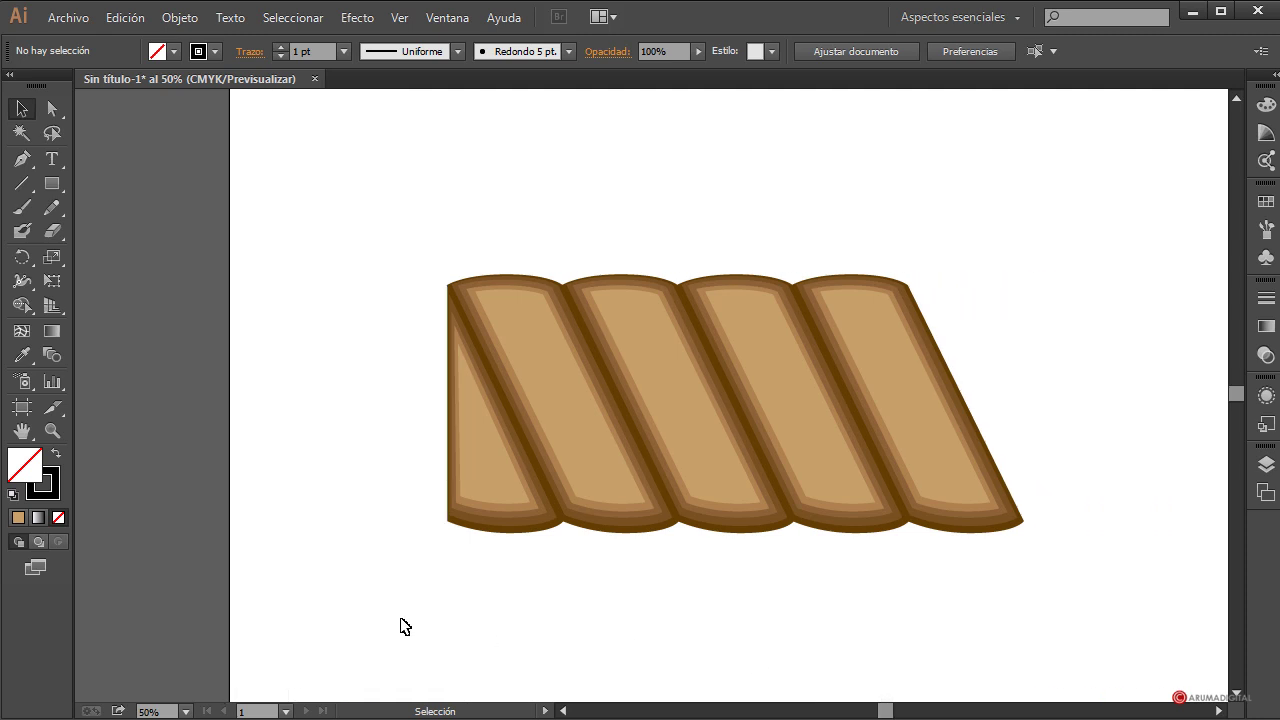
pyautogui.moveTo(404, 620); pyautogui.dragTo(492, 452)
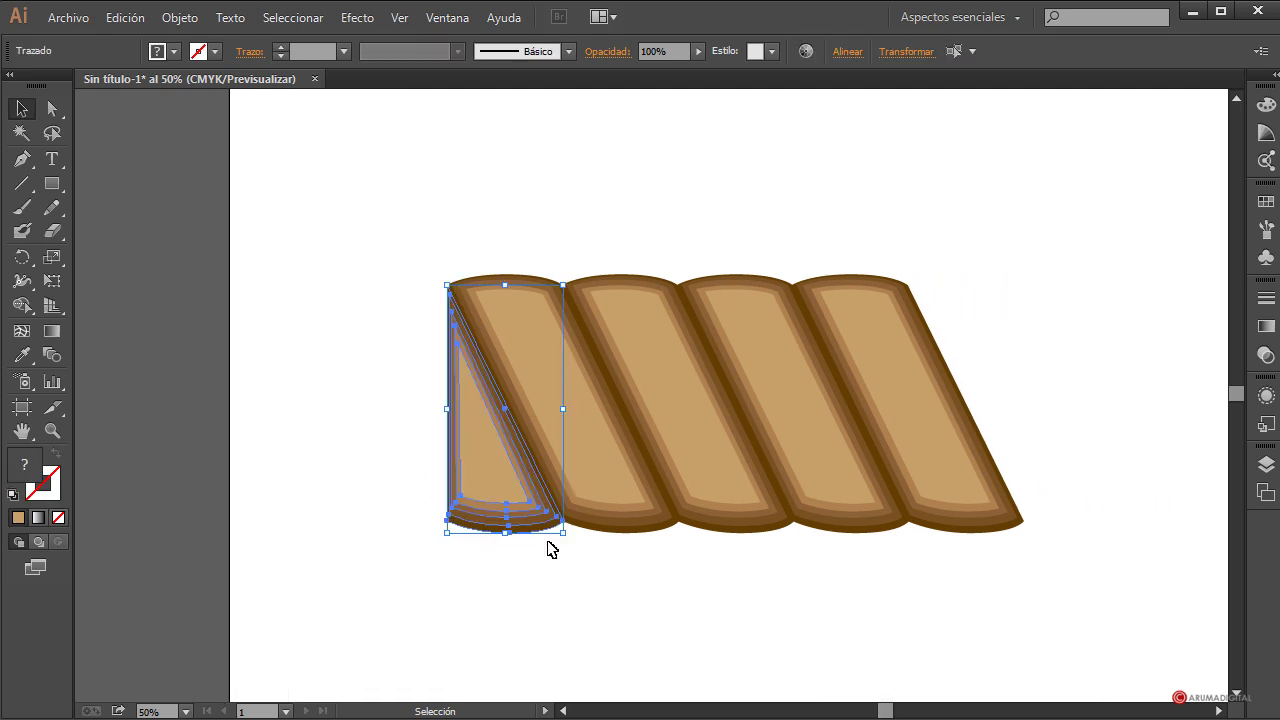
# - Make a horizontally reflected copy of the left end slice and move it to the rope's right end
pyautogui.click(198, 17)
pyautogui.moveTo(215, 41)
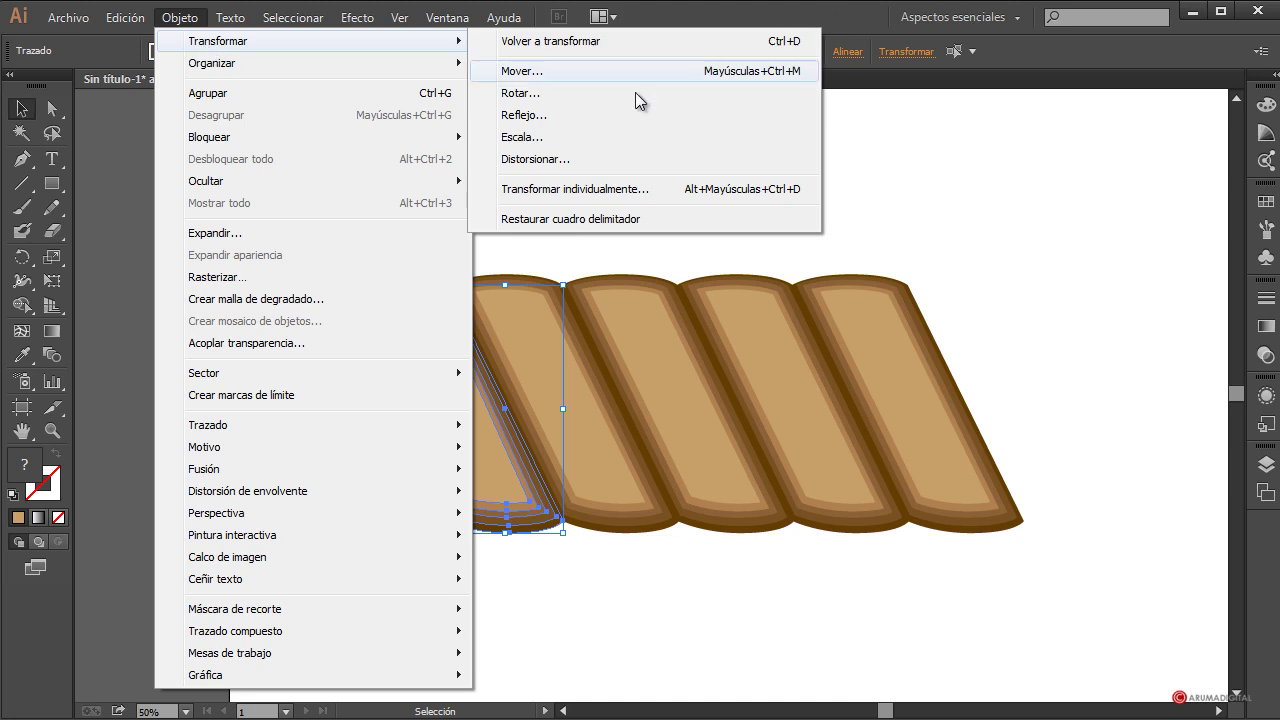
pyautogui.click(578, 114)
pyautogui.moveTo(929, 185); pyautogui.dragTo(1075, 208)
pyautogui.click(934, 272)
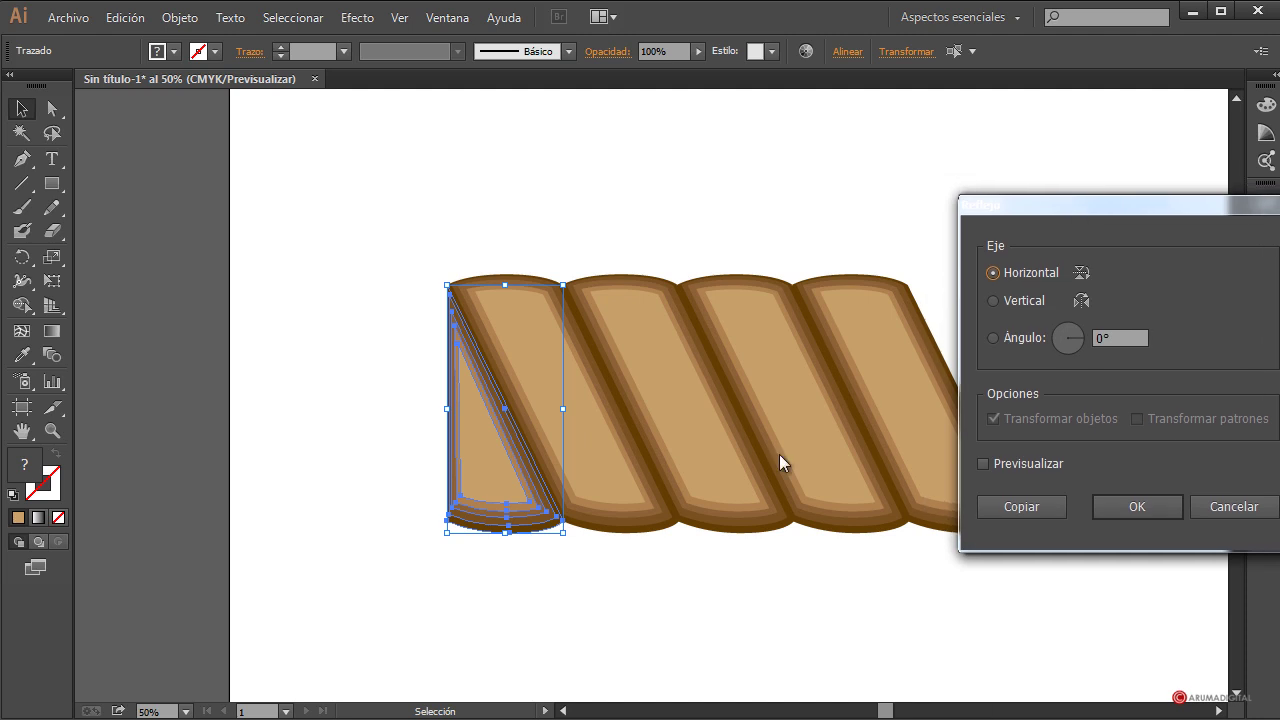
pyautogui.click(1003, 468)
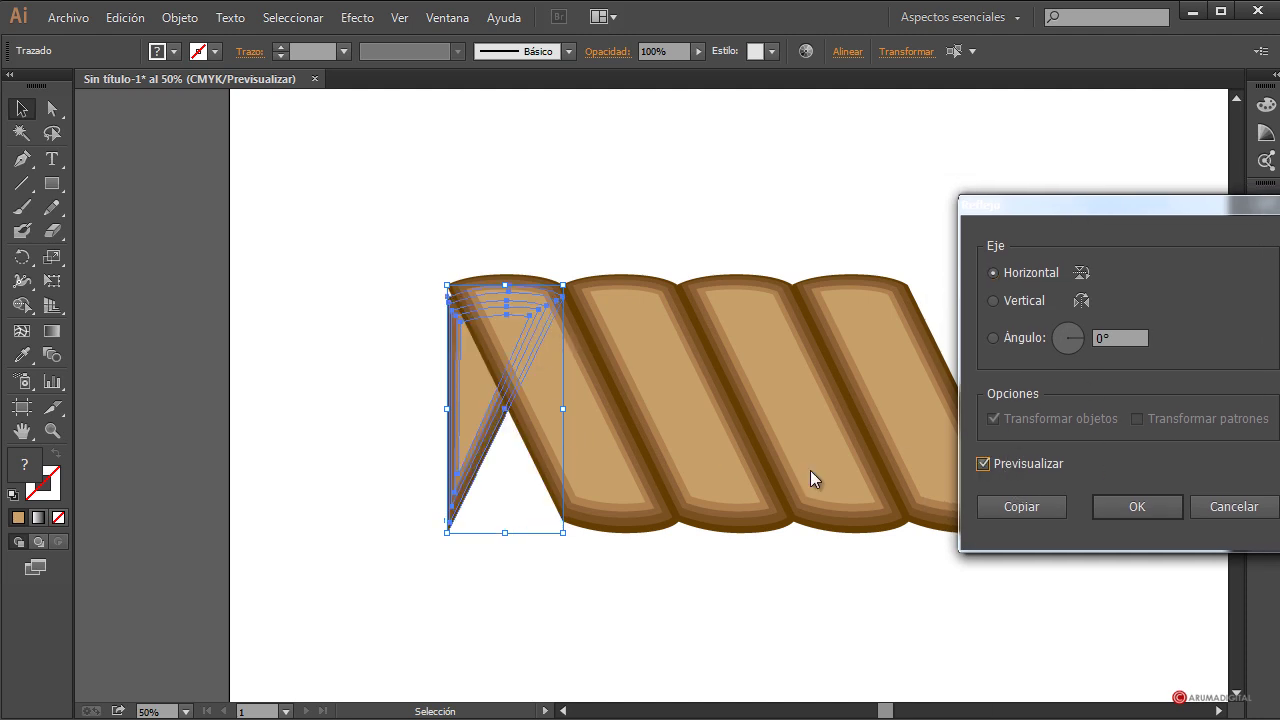
pyautogui.click(1056, 498)
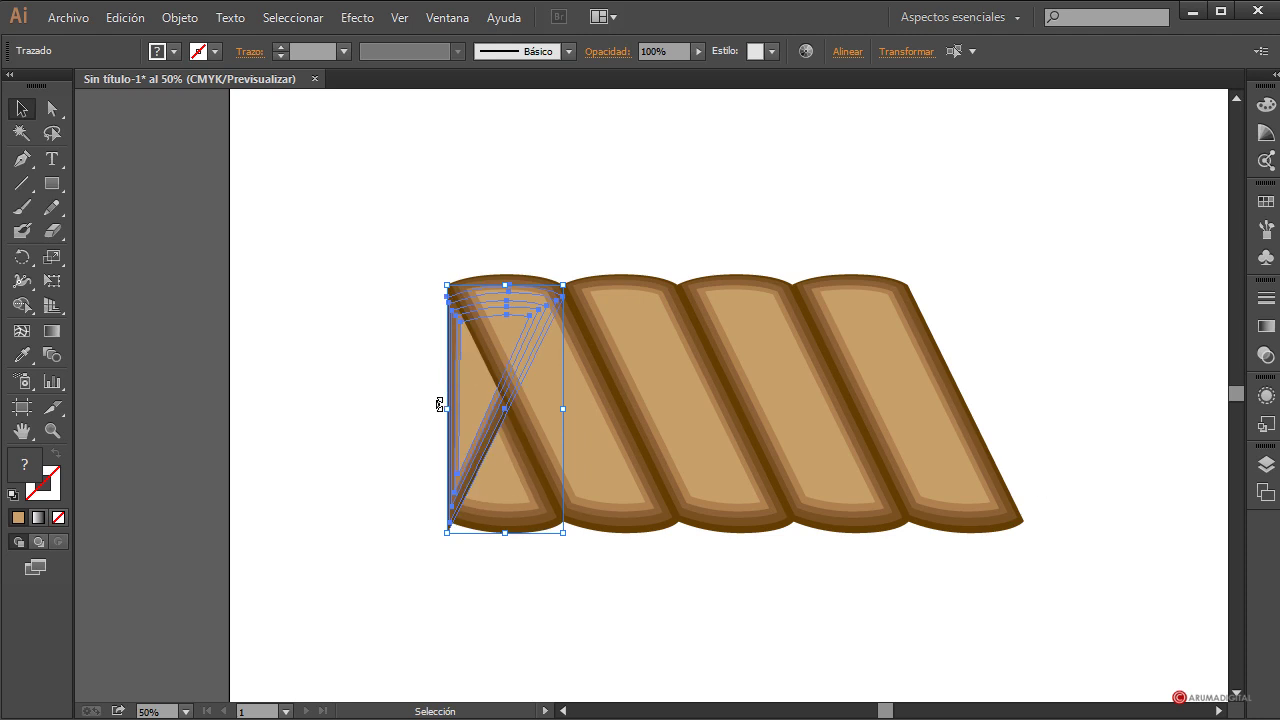
pyautogui.moveTo(500, 425); pyautogui.dragTo(1077, 412)
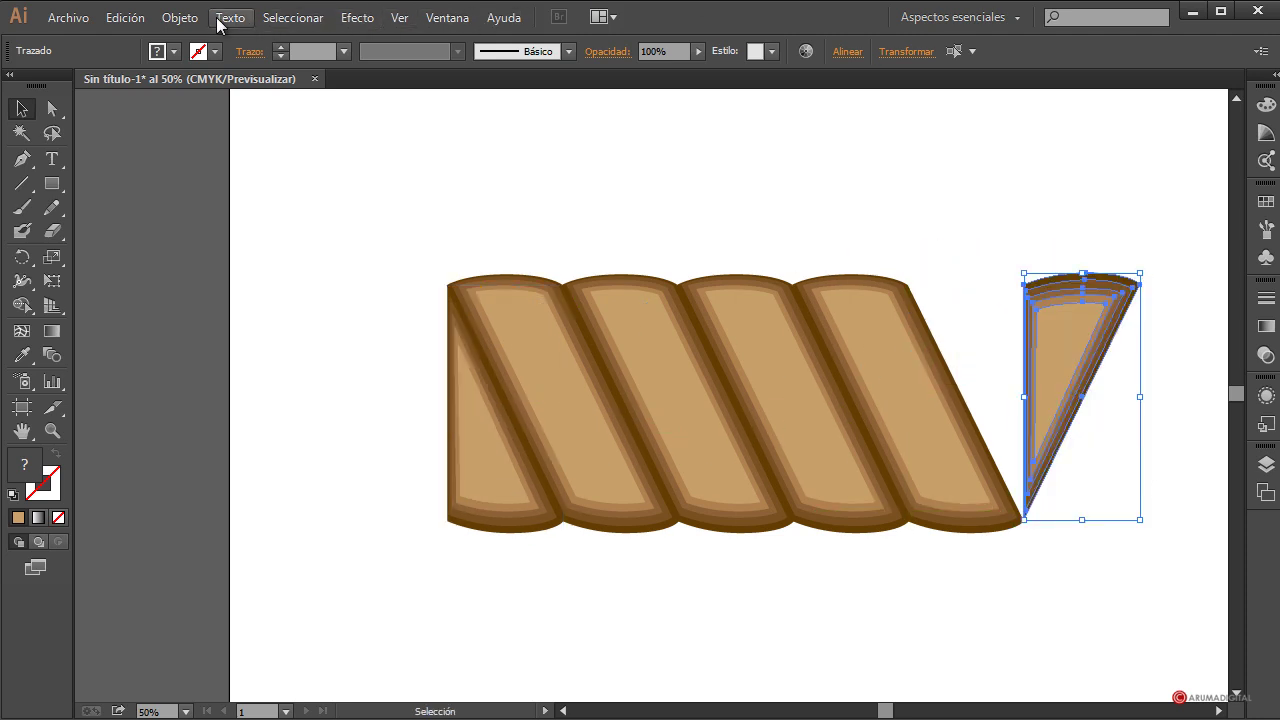
# - Reflect the copied end piece across the vertical axis
pyautogui.click(180, 17)
pyautogui.moveTo(279, 45)
pyautogui.click(528, 115)
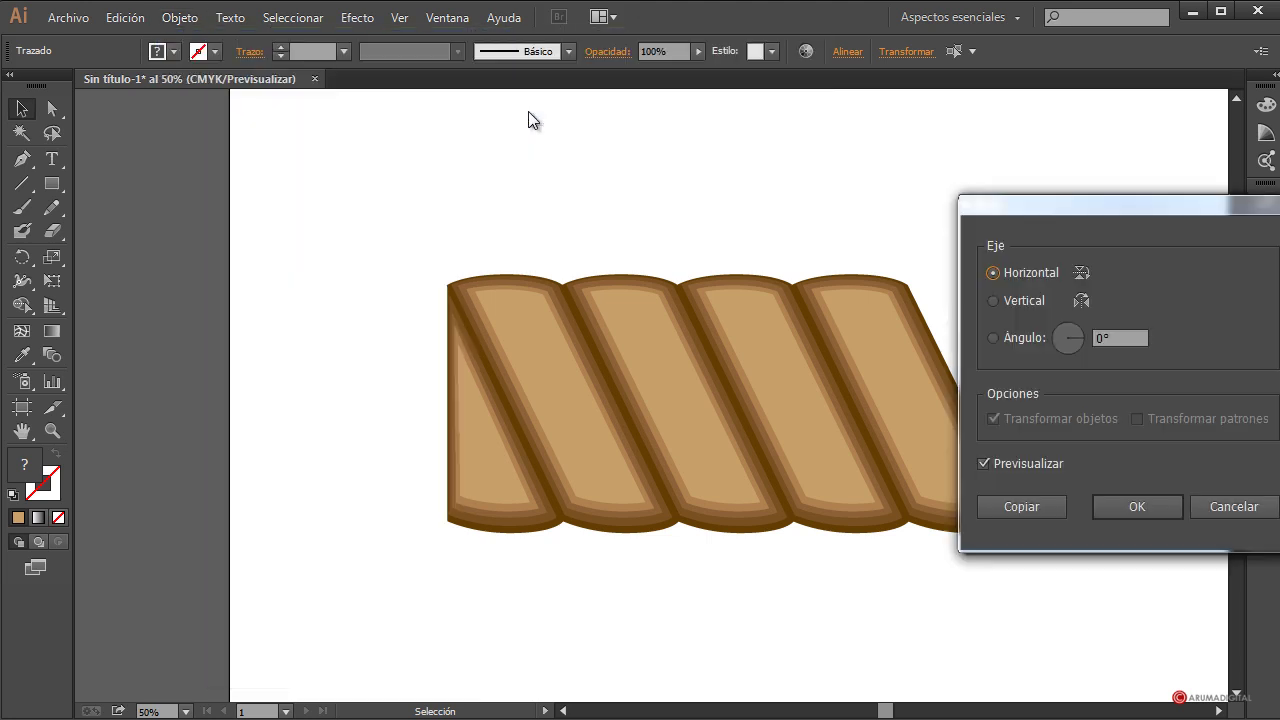
pyautogui.moveTo(1109, 207); pyautogui.dragTo(1277, 200)
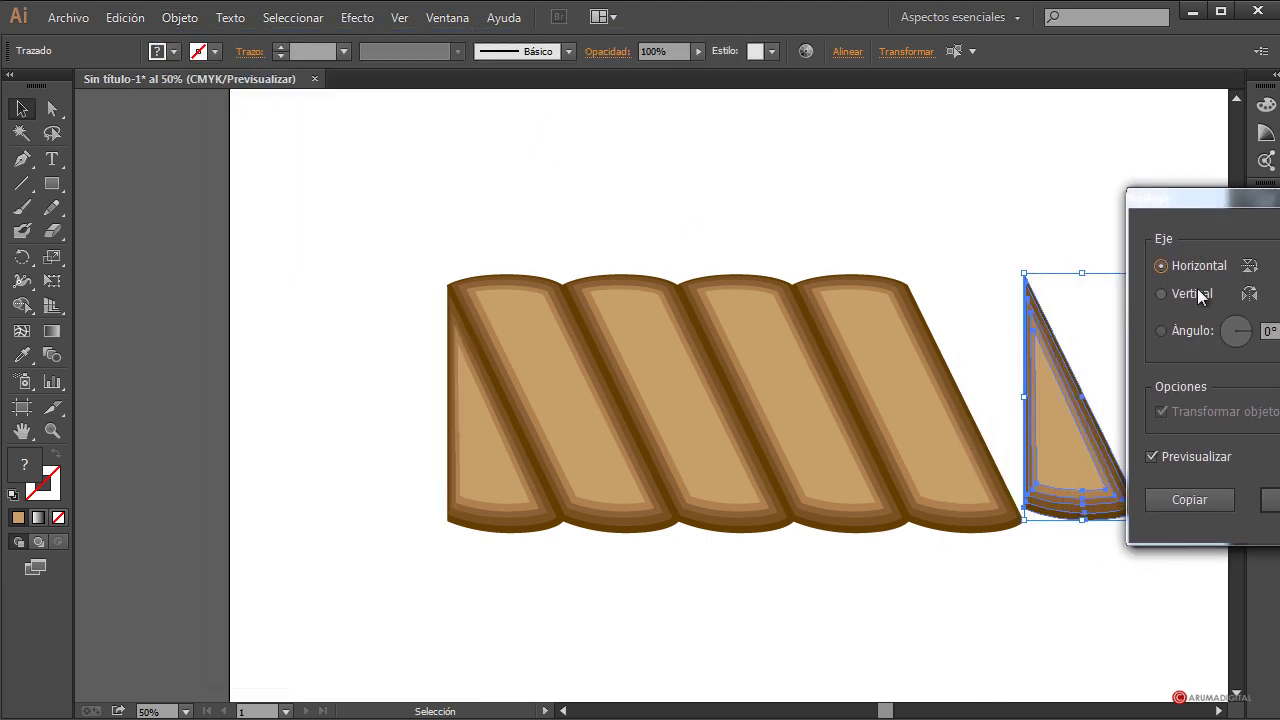
pyautogui.click(1197, 290)
pyautogui.moveTo(1188, 211); pyautogui.dragTo(1215, 214)
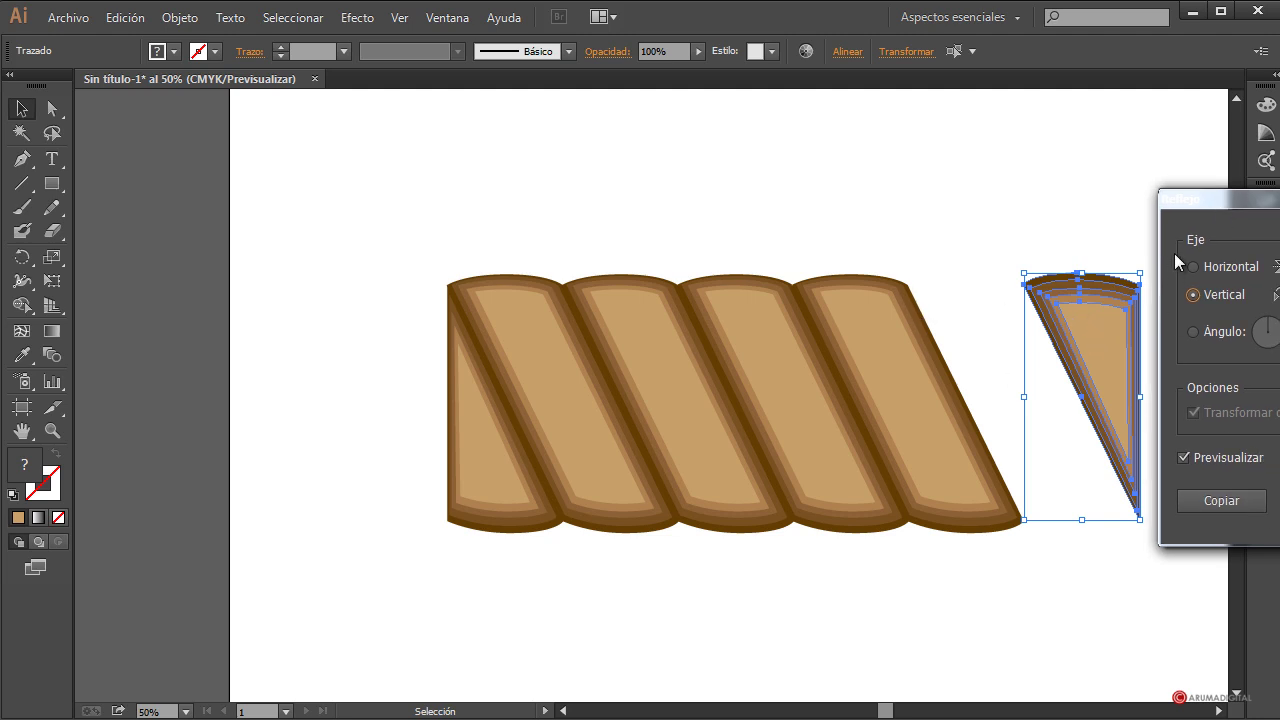
pyautogui.moveTo(1197, 198); pyautogui.dragTo(622, 156)
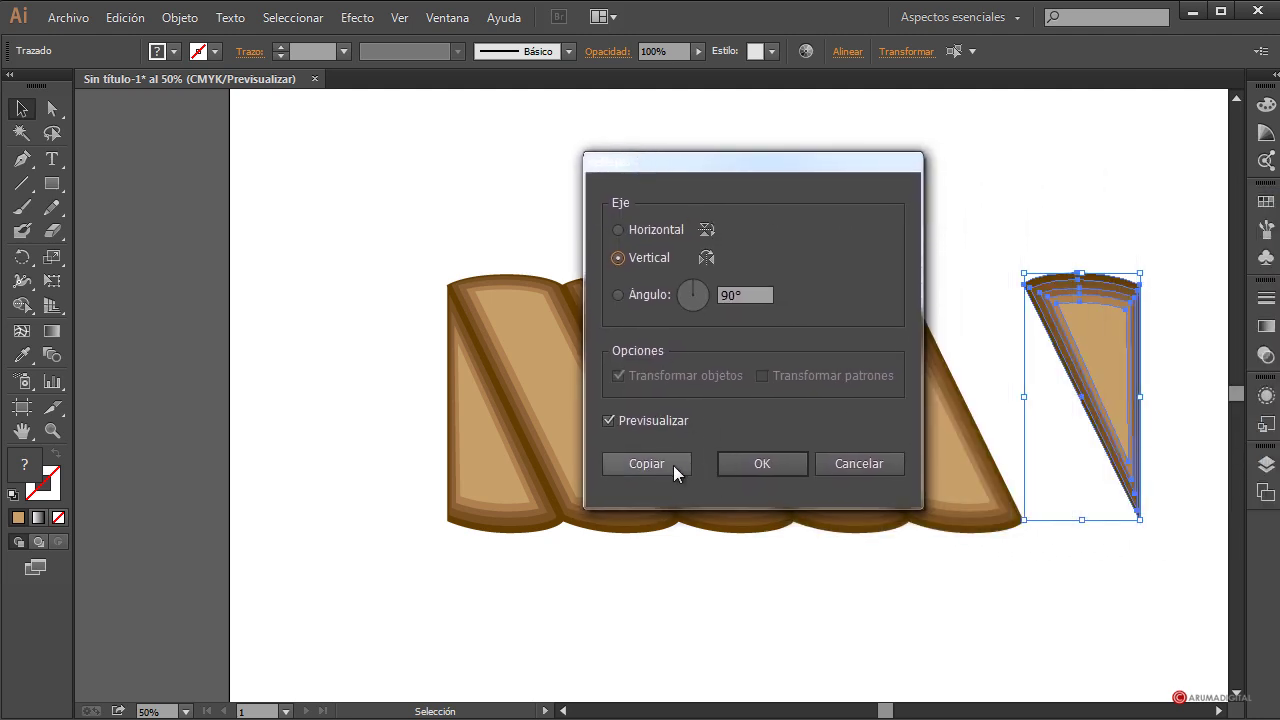
pyautogui.click(760, 464)
# - Butt the flipped piece against the fourth stripe, nudging it right to close the gap
pyautogui.moveTo(1098, 360); pyautogui.dragTo(985, 357)
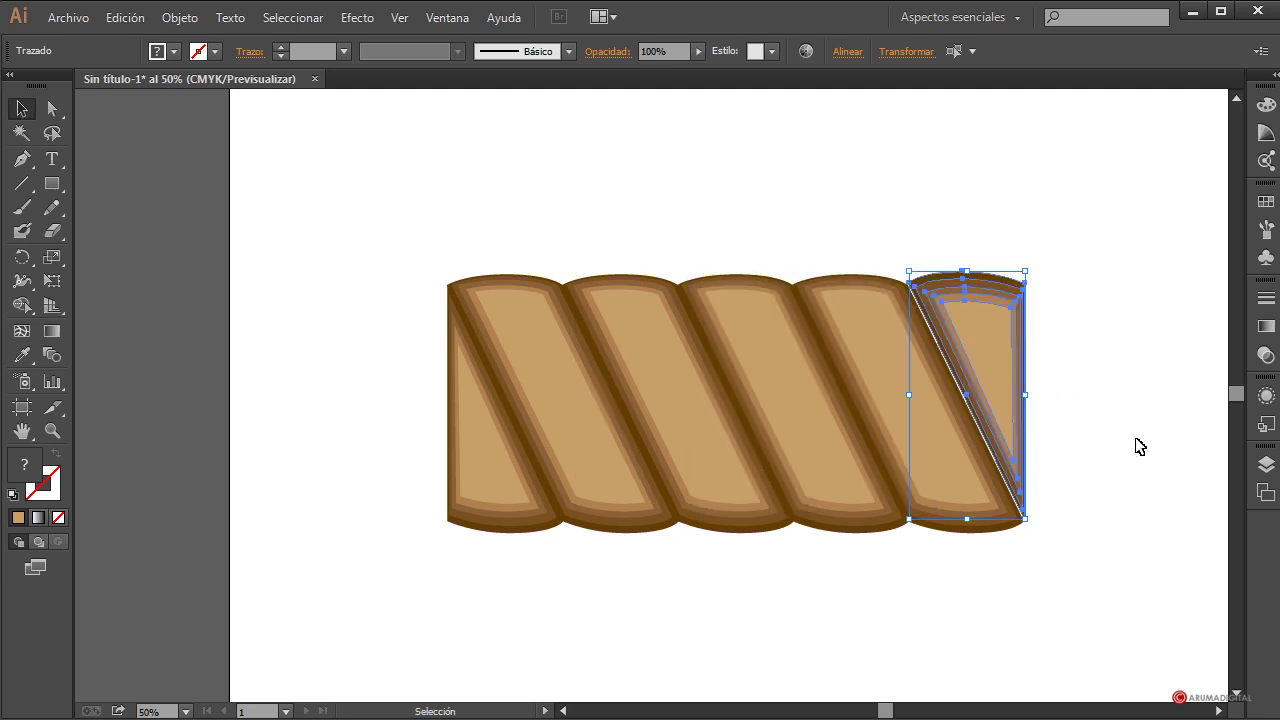
pyautogui.press('Right')
pyautogui.press('Right')
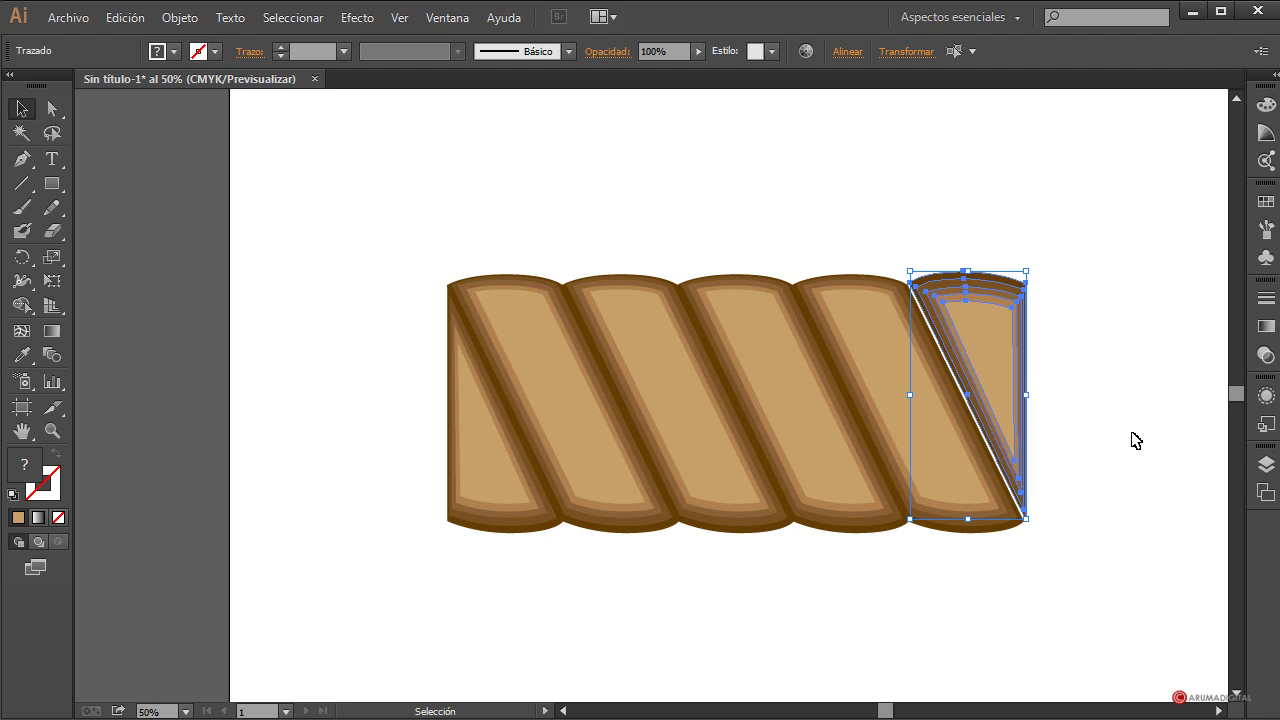
pyautogui.hotkey('ctrl', '7')
pyautogui.click(1132, 498)
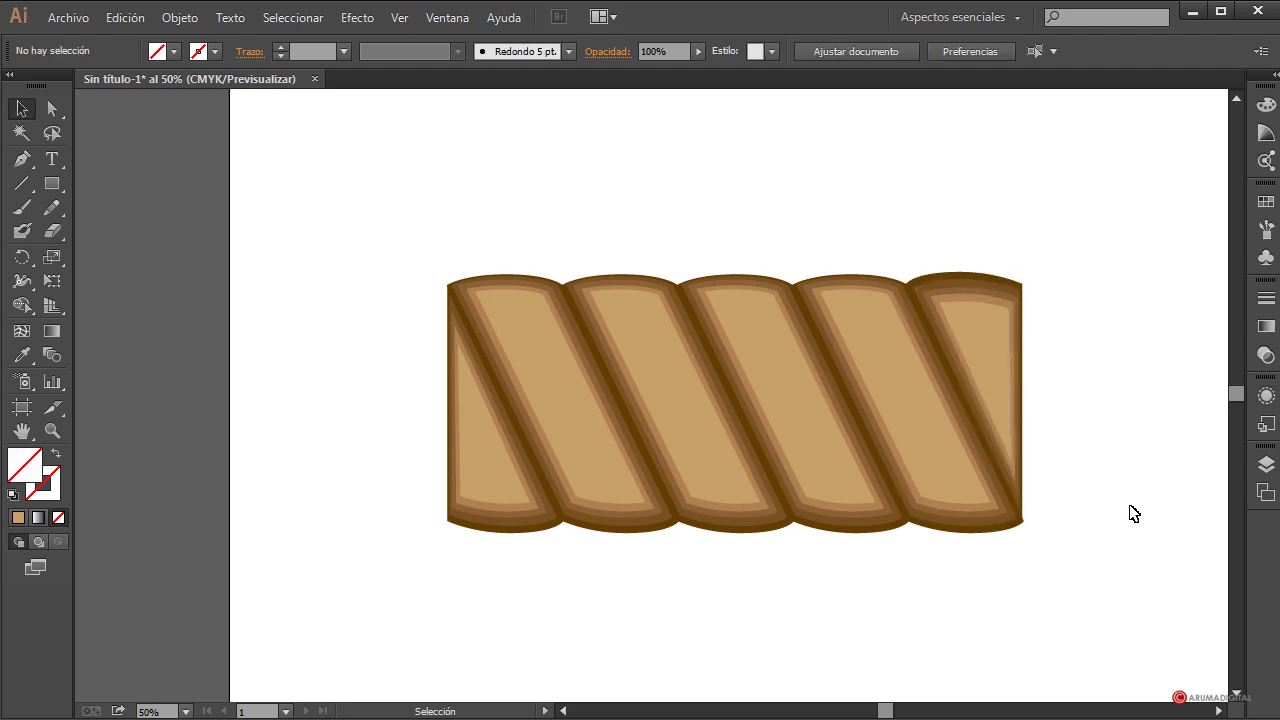
pyautogui.moveTo(1004, 306); pyautogui.dragTo(1006, 310)
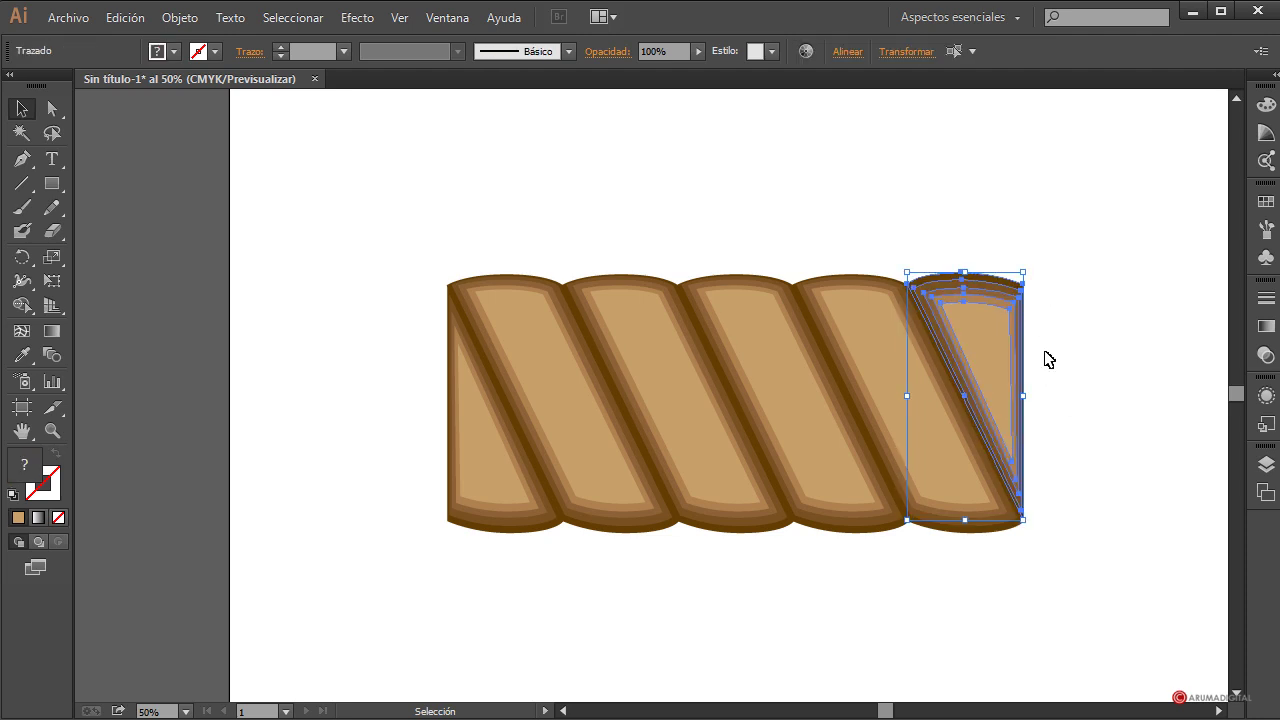
pyautogui.click(1102, 466)
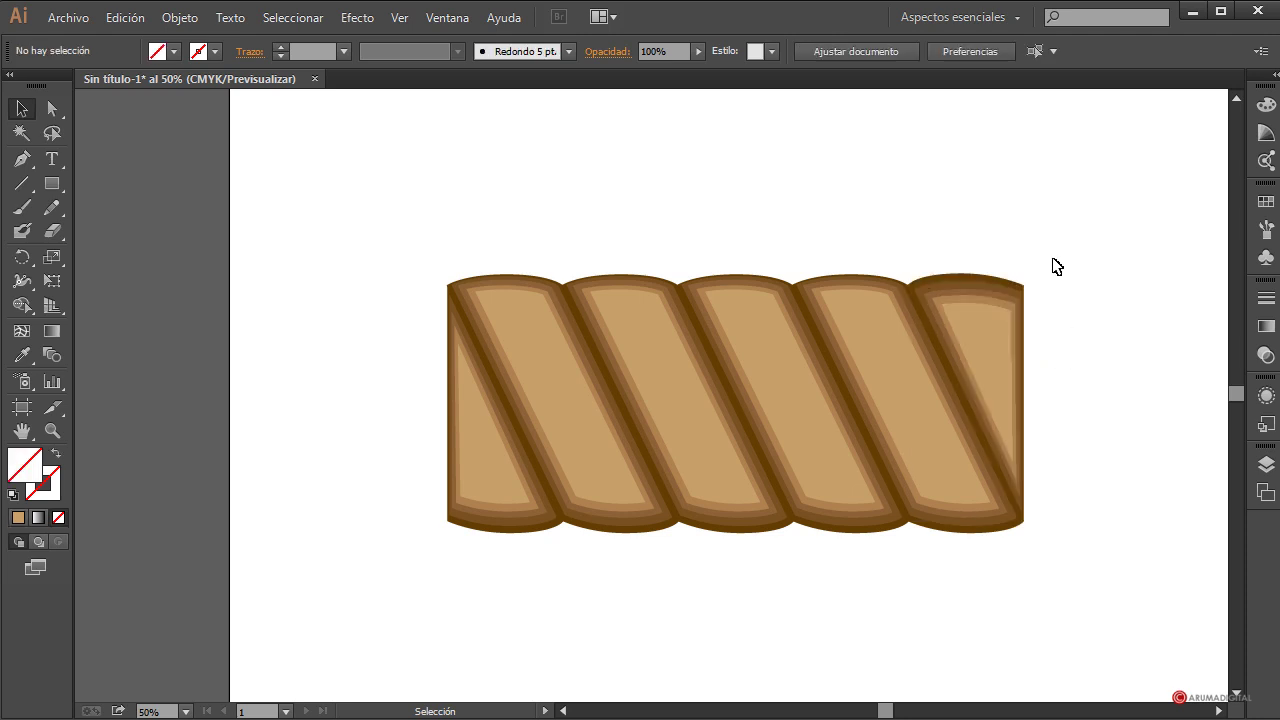
pyautogui.click(1002, 315)
pyautogui.click(1090, 382)
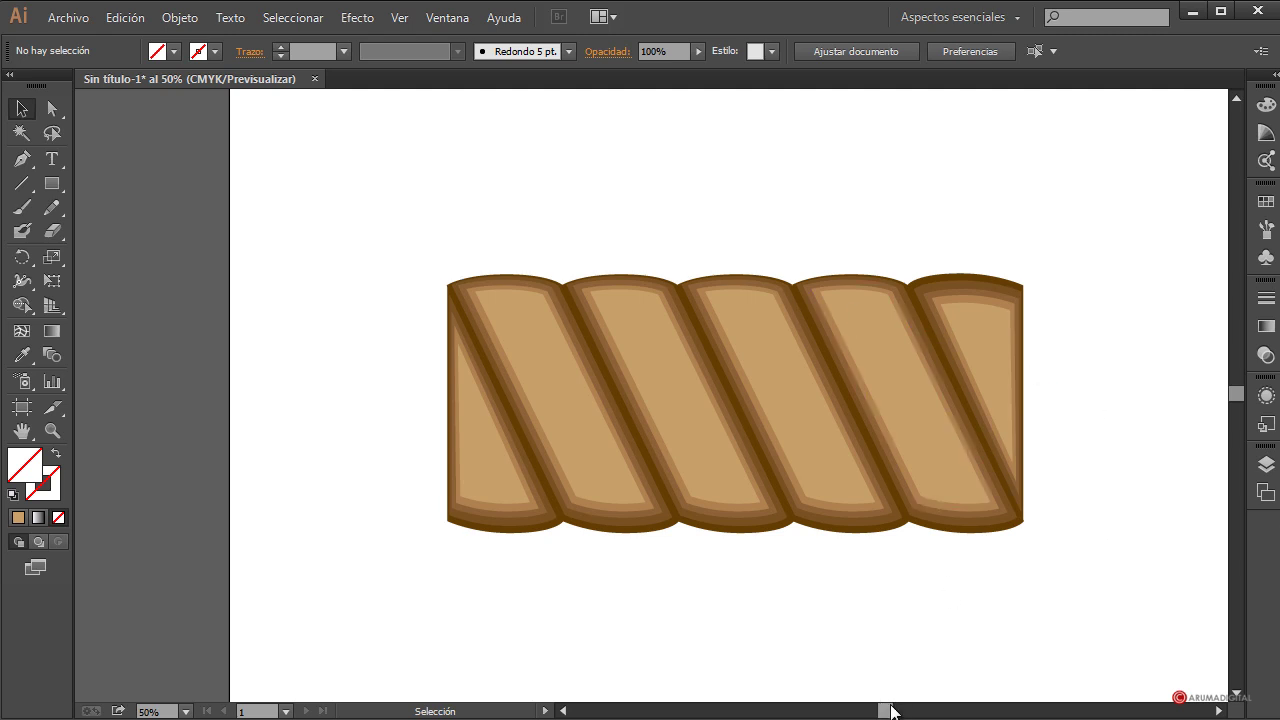
# - Copy the middle rope segment past the rope's right end
pyautogui.moveTo(887, 710); pyautogui.dragTo(906, 710)
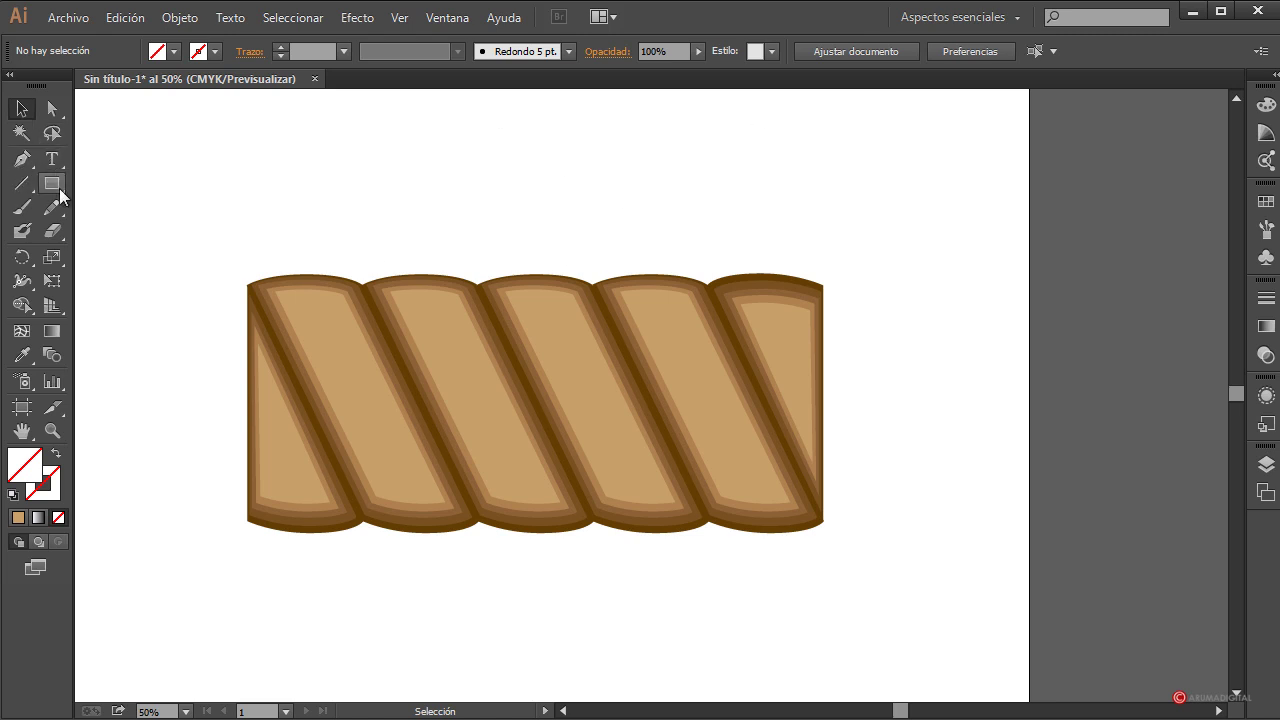
pyautogui.moveTo(530, 220); pyautogui.dragTo(568, 312)
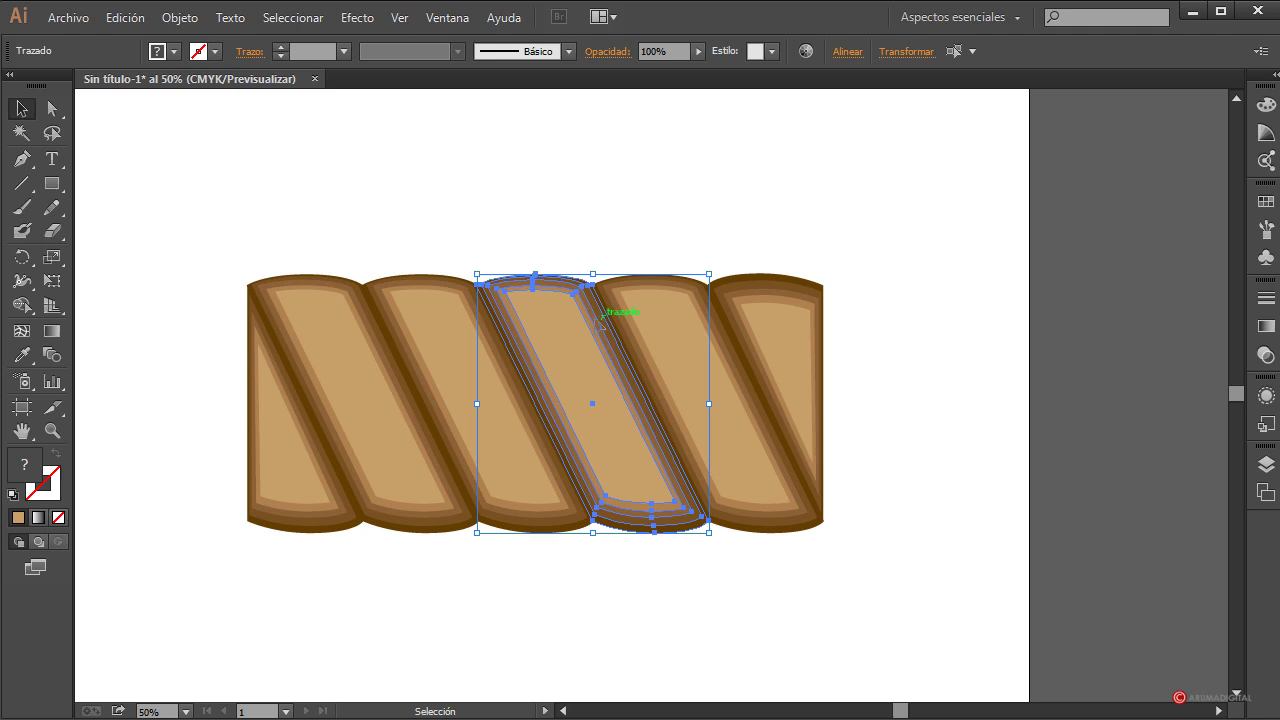
pyautogui.moveTo(572, 332); pyautogui.dragTo(927, 332)
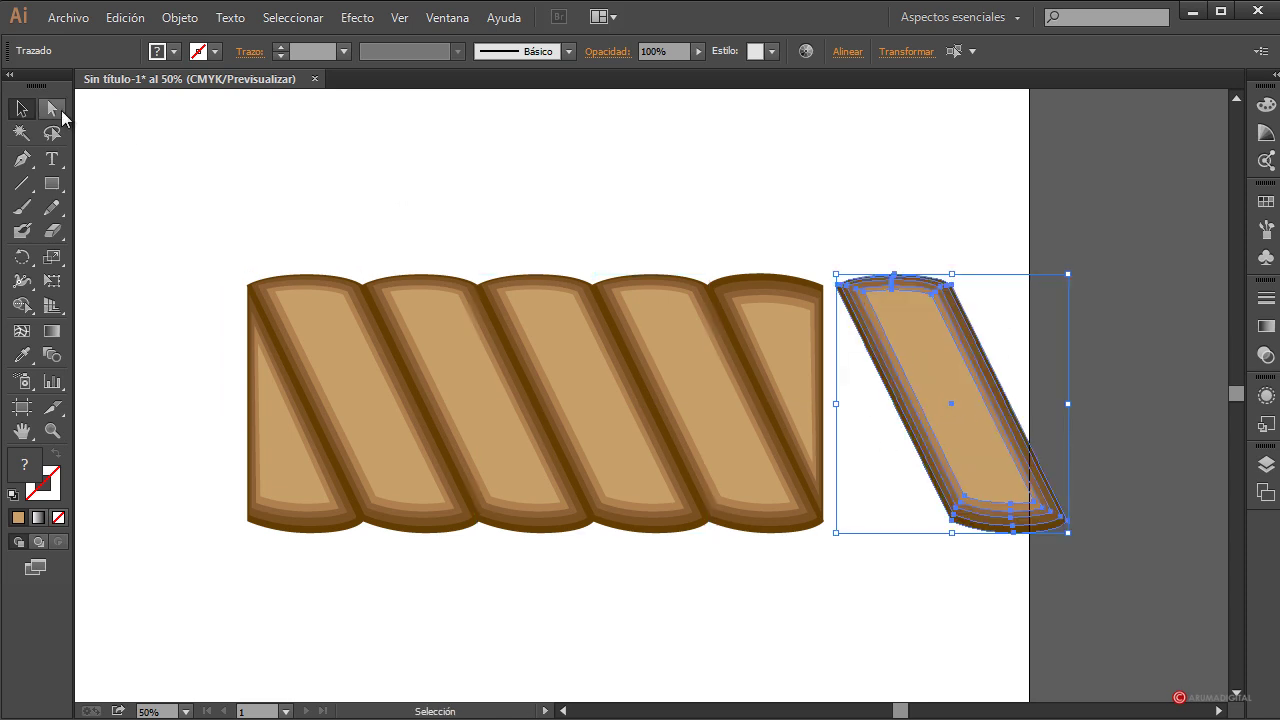
# - Drag the copied piece's bottom anchors left so it stands upright
pyautogui.click(62, 113)
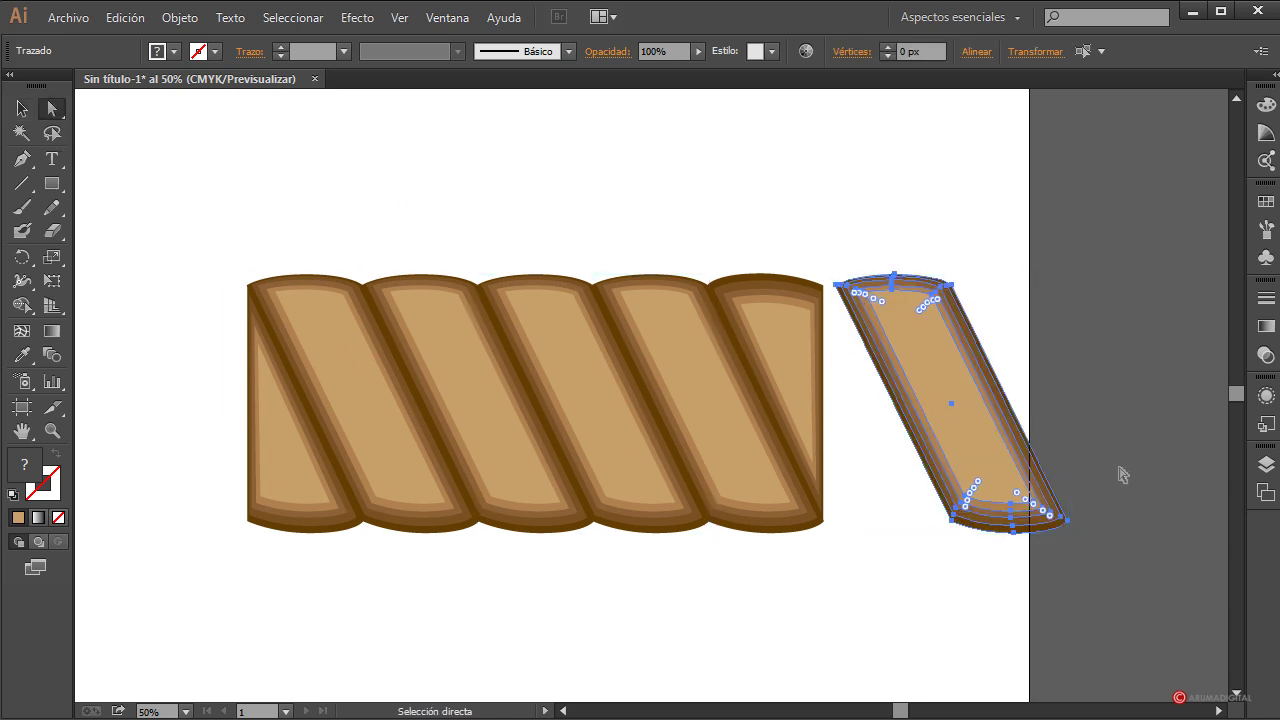
pyautogui.moveTo(1122, 476); pyautogui.dragTo(926, 585)
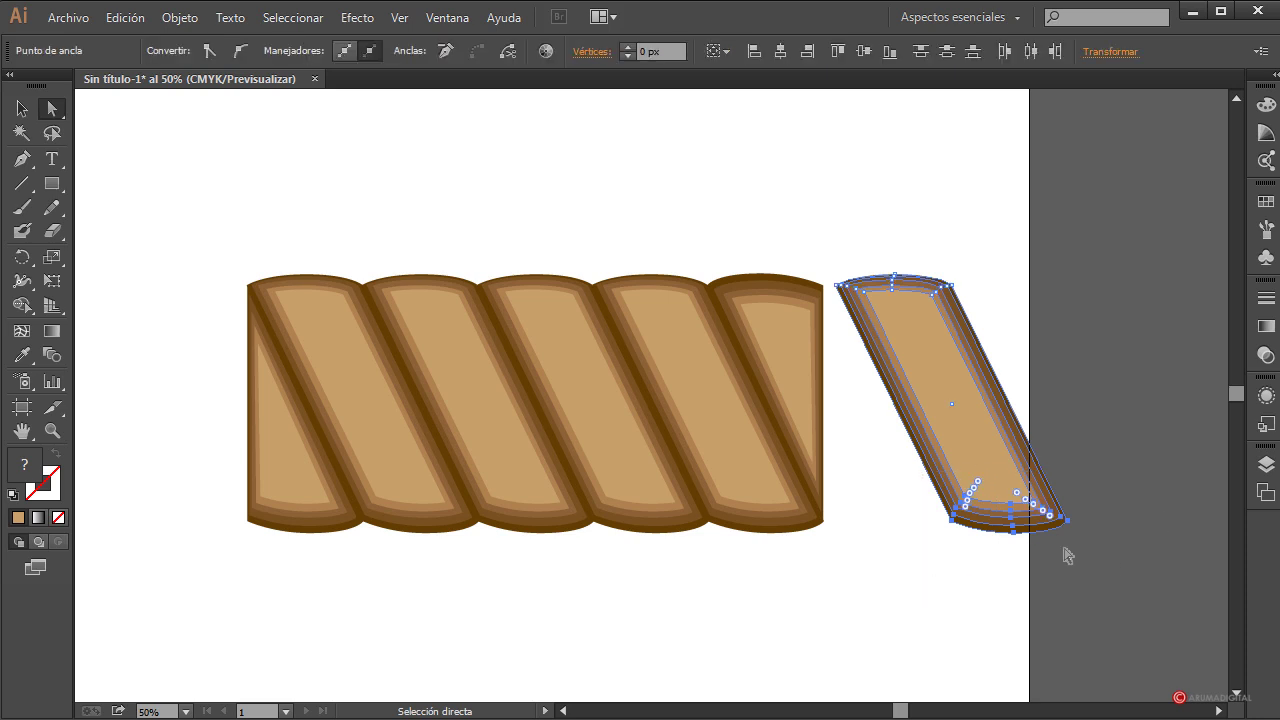
pyautogui.moveTo(1018, 533); pyautogui.dragTo(905, 551)
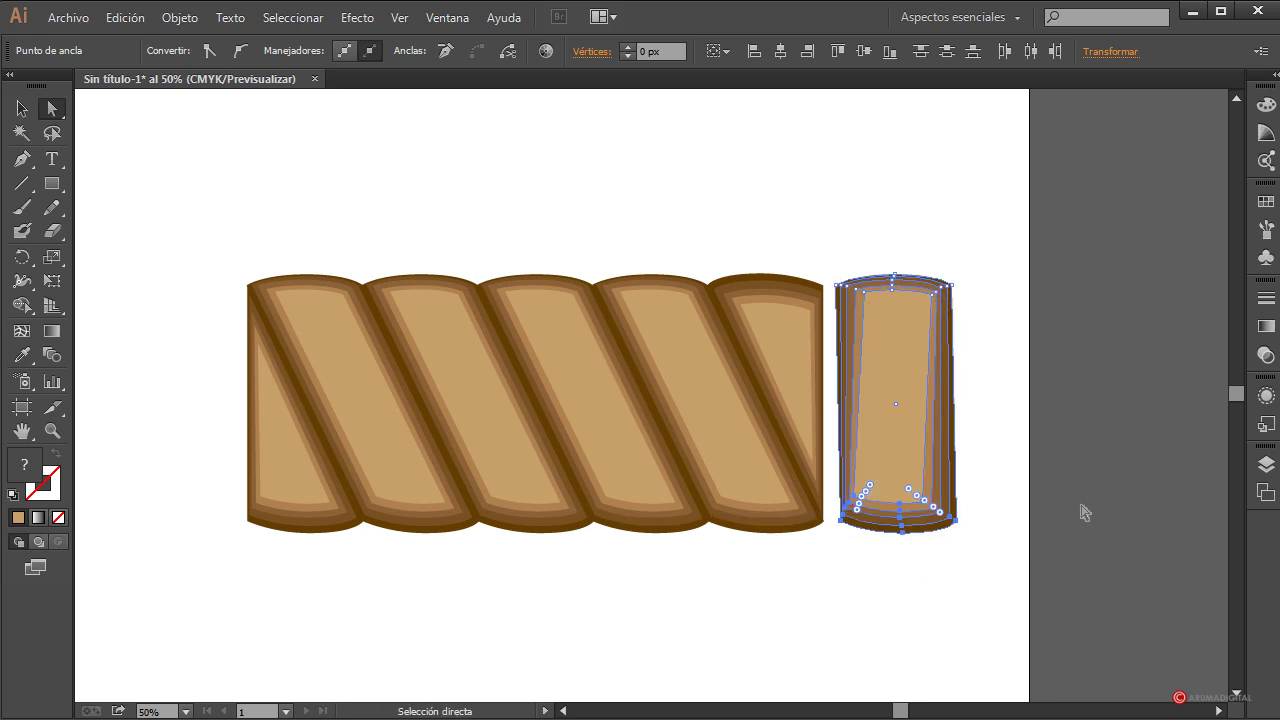
pyautogui.click(1088, 518)
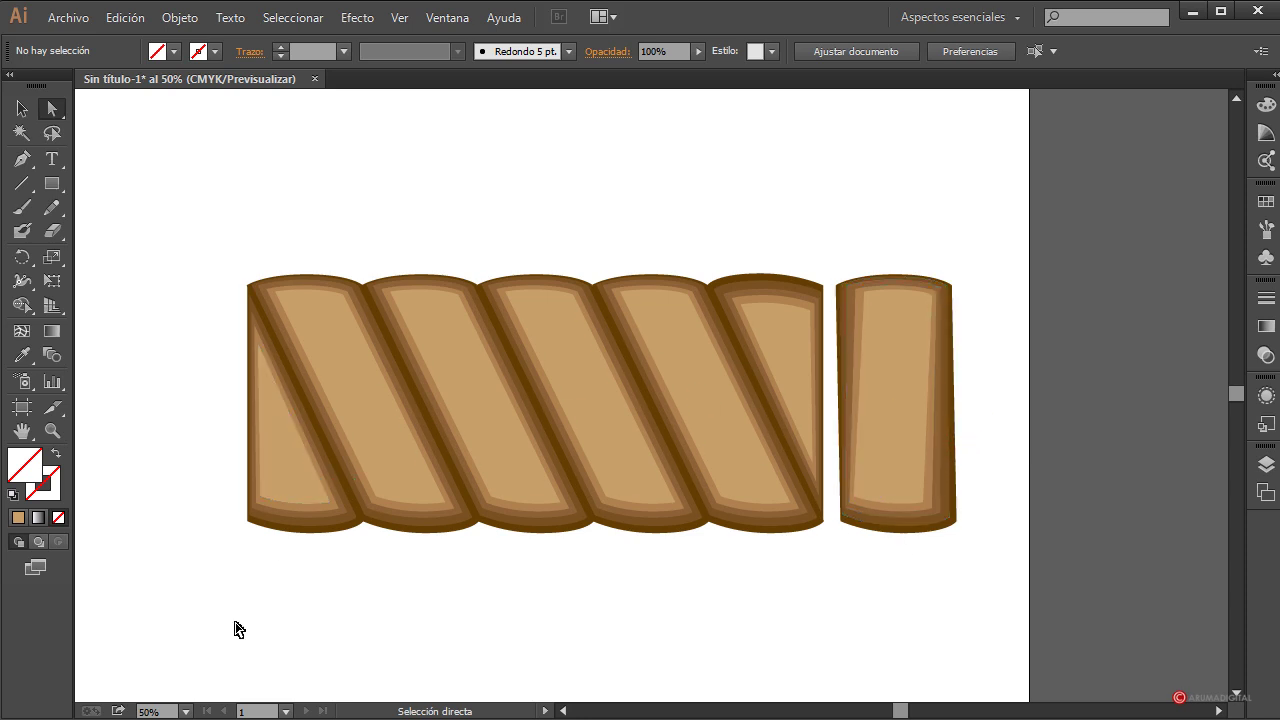
pyautogui.click(165, 711)
# - At 75% zoom, move the upright end piece left against the last slanted plank
pyautogui.write('75')
pyautogui.press('Return')
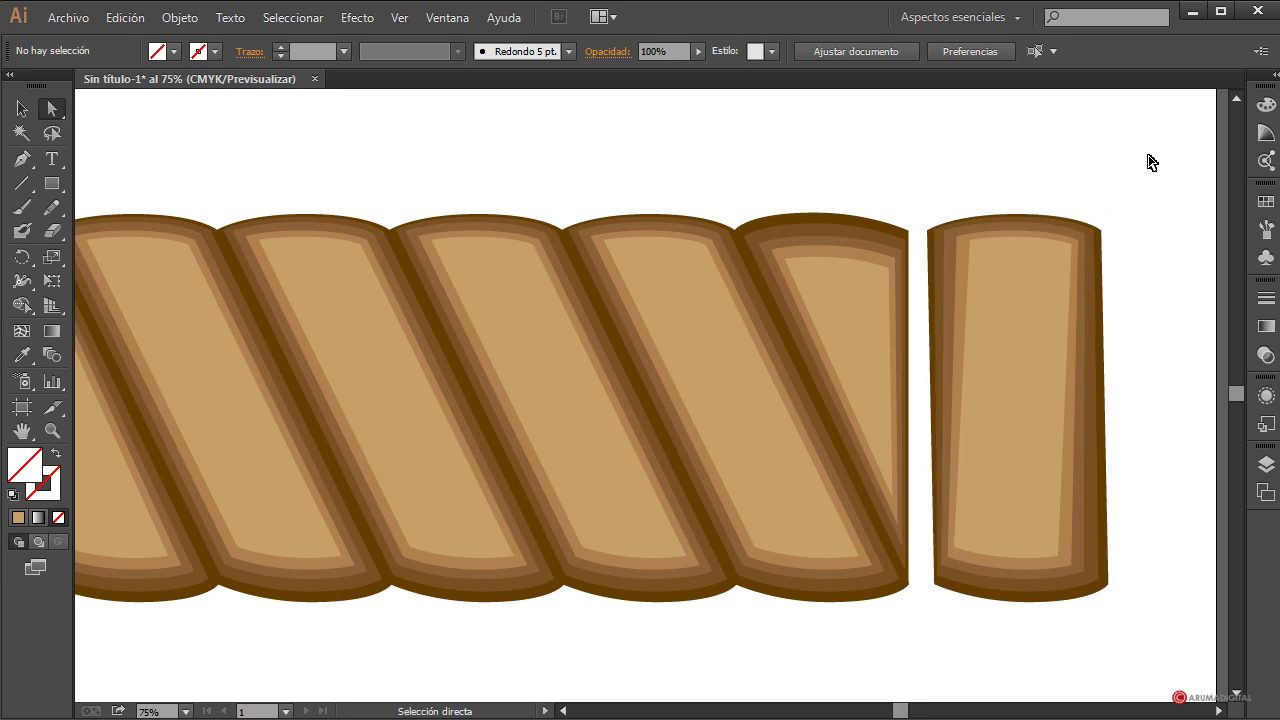
pyautogui.moveTo(1151, 162); pyautogui.dragTo(928, 662)
pyautogui.click(30, 114)
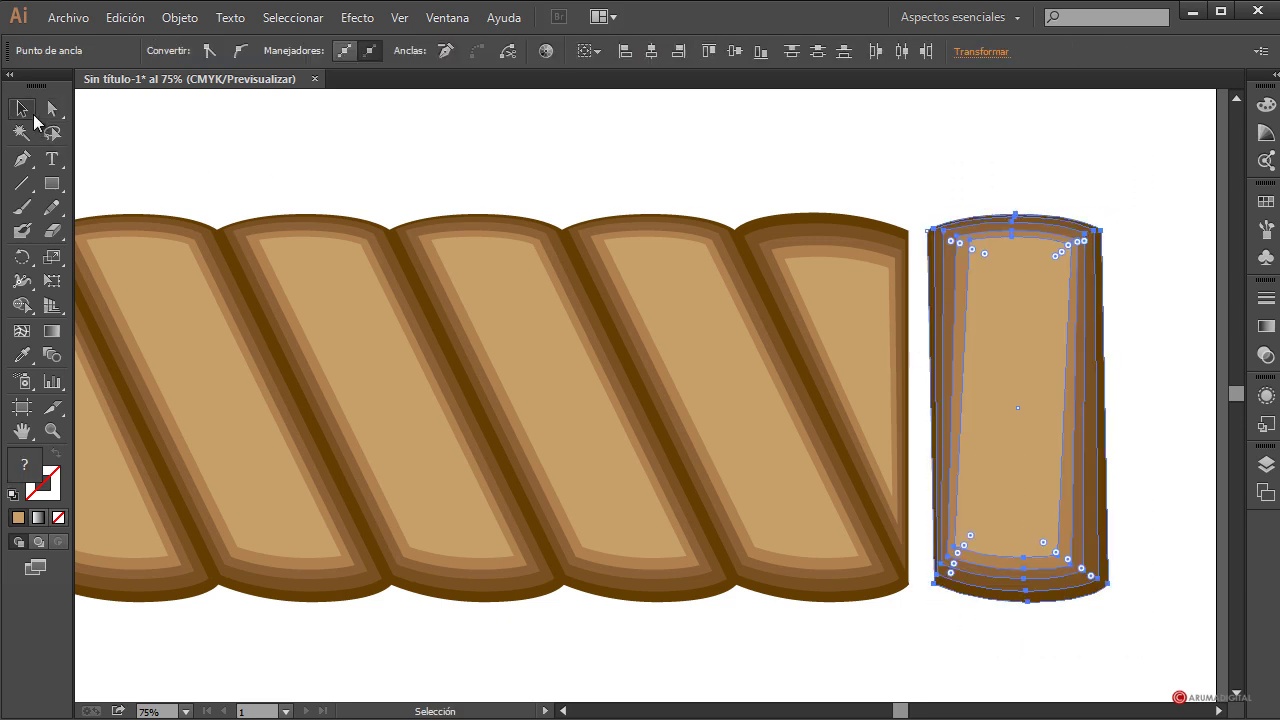
pyautogui.click(600, 180)
pyautogui.moveTo(1100, 191); pyautogui.dragTo(1000, 615)
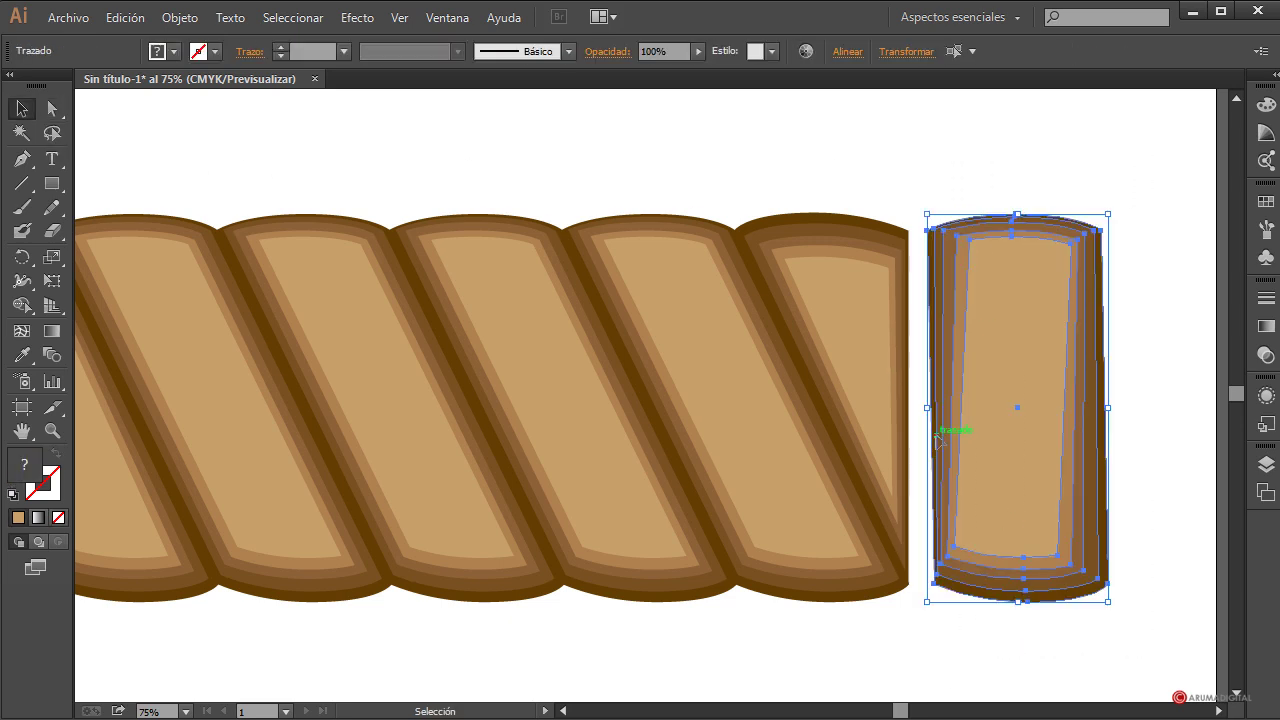
pyautogui.click(512, 272)
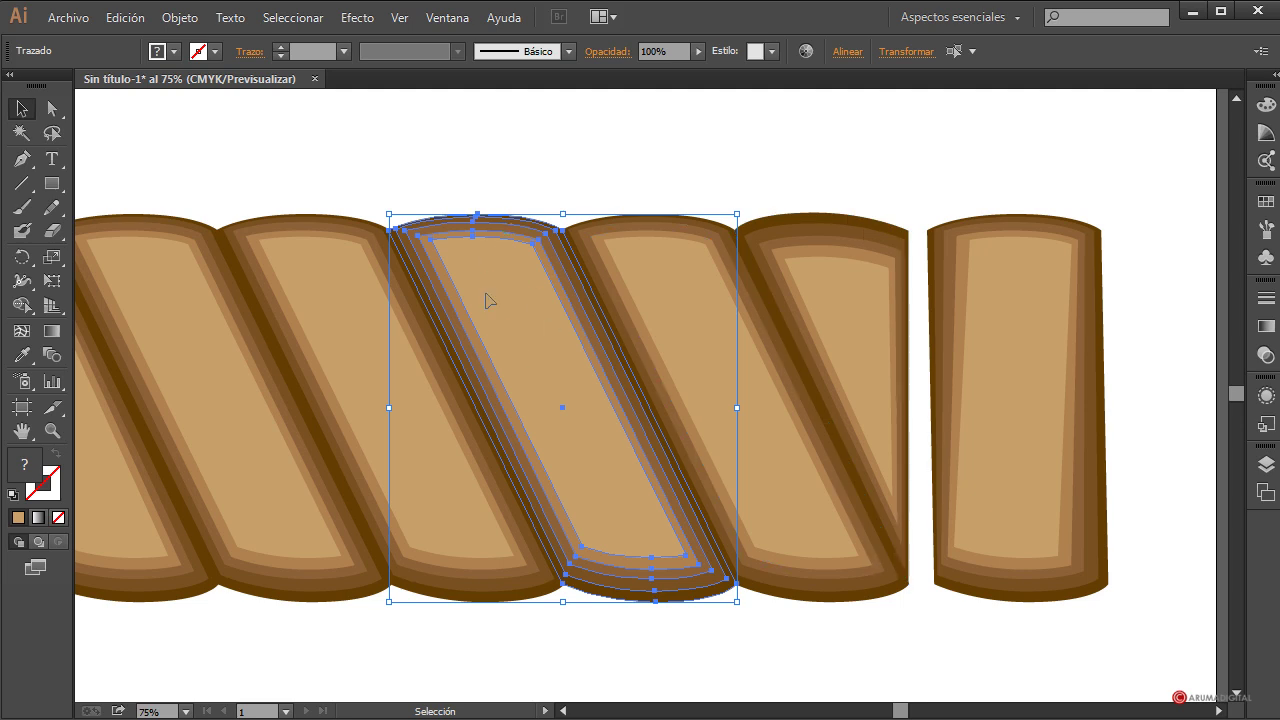
pyautogui.moveTo(1094, 178); pyautogui.dragTo(1052, 340)
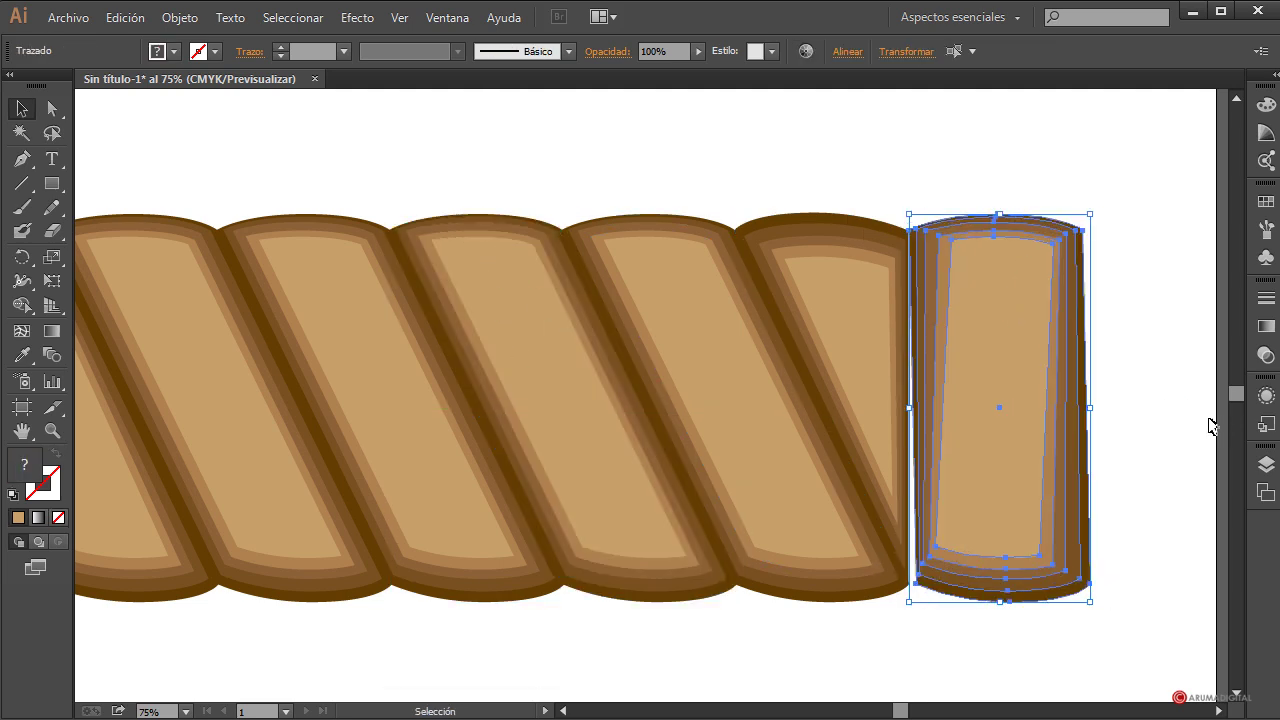
pyautogui.press('Left')
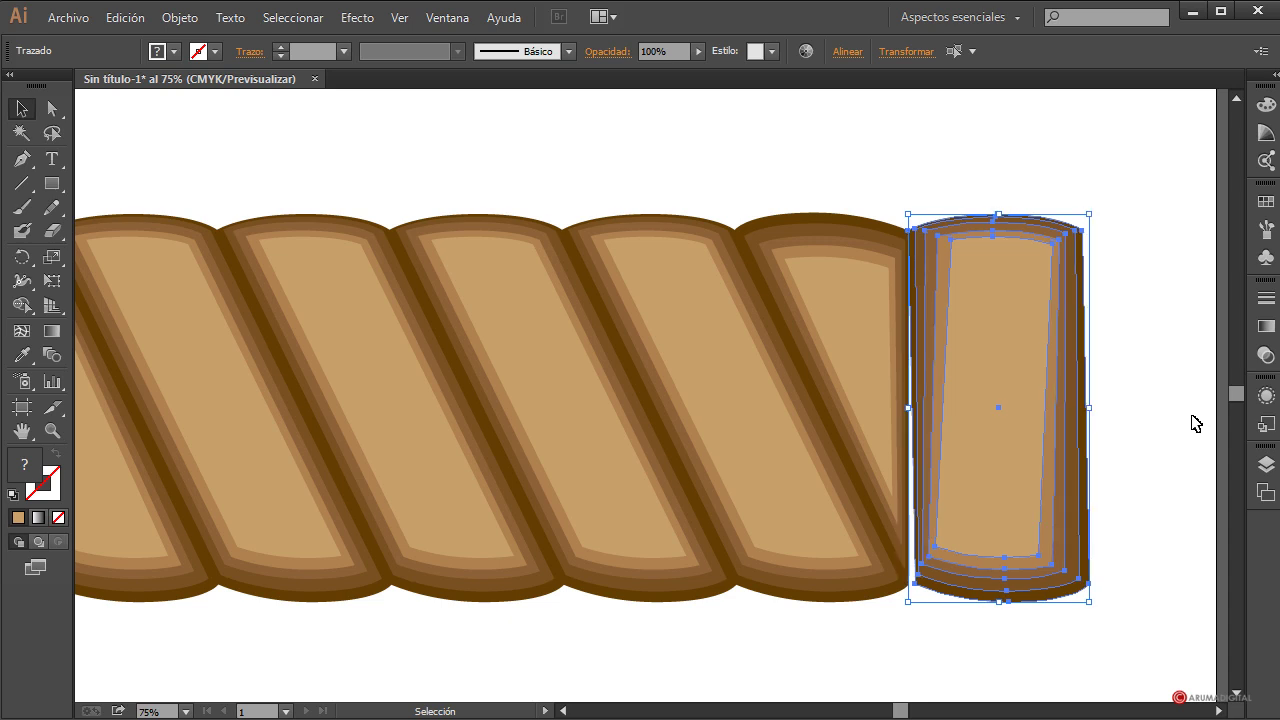
pyautogui.press('Left')
# - Narrow all layered paths of the end piece from its right side
pyautogui.click(1197, 423)
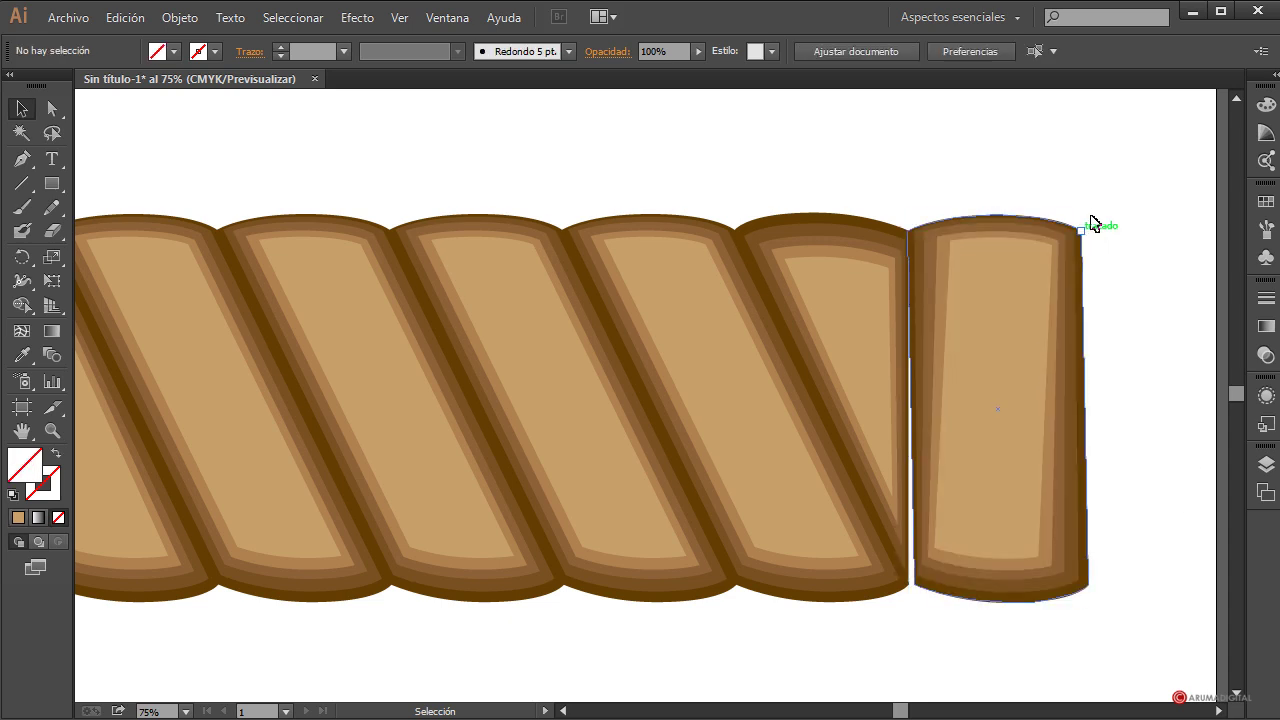
pyautogui.click(1093, 224)
pyautogui.click(1128, 352)
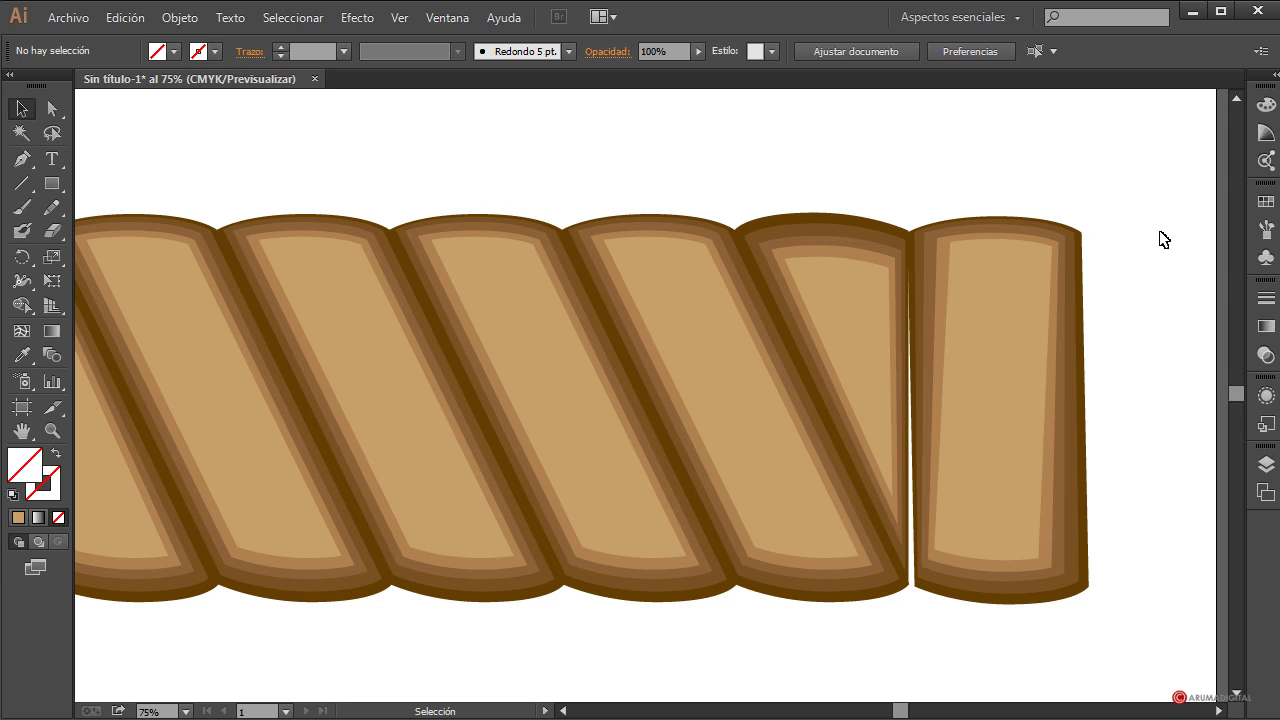
pyautogui.moveTo(1120, 214); pyautogui.dragTo(1037, 277)
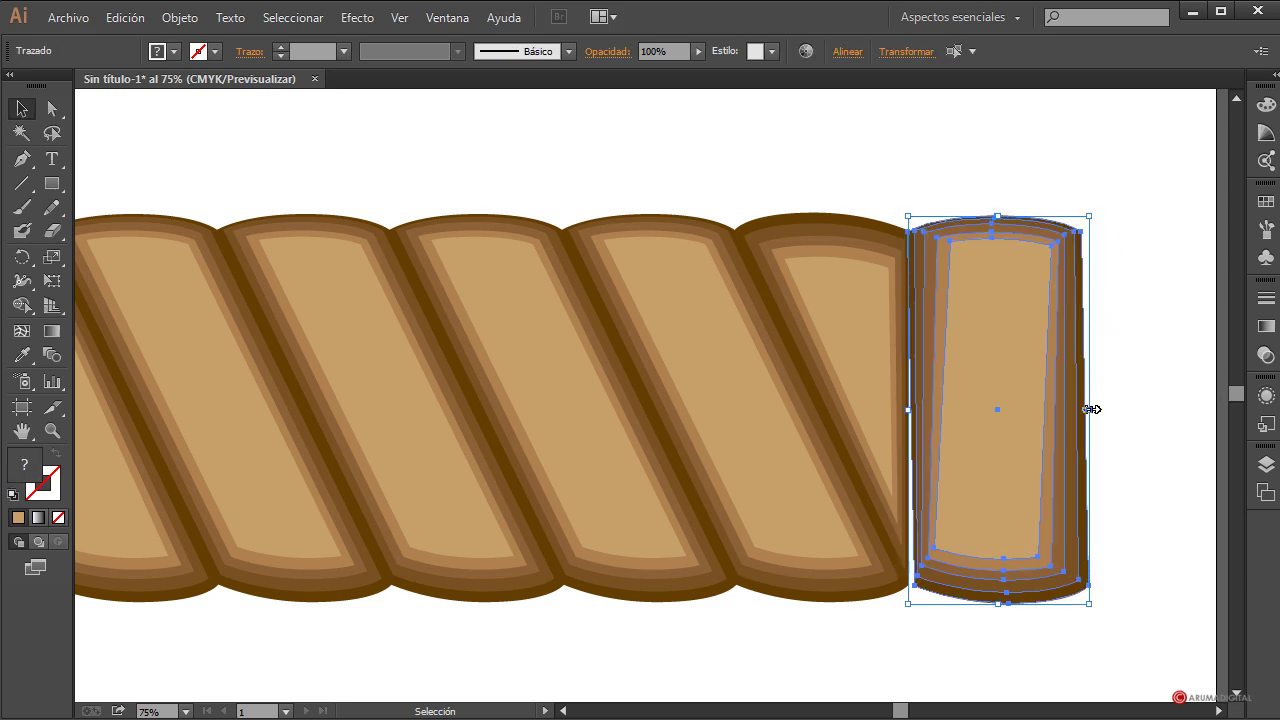
pyautogui.moveTo(1092, 409); pyautogui.dragTo(1038, 414)
pyautogui.click(1088, 442)
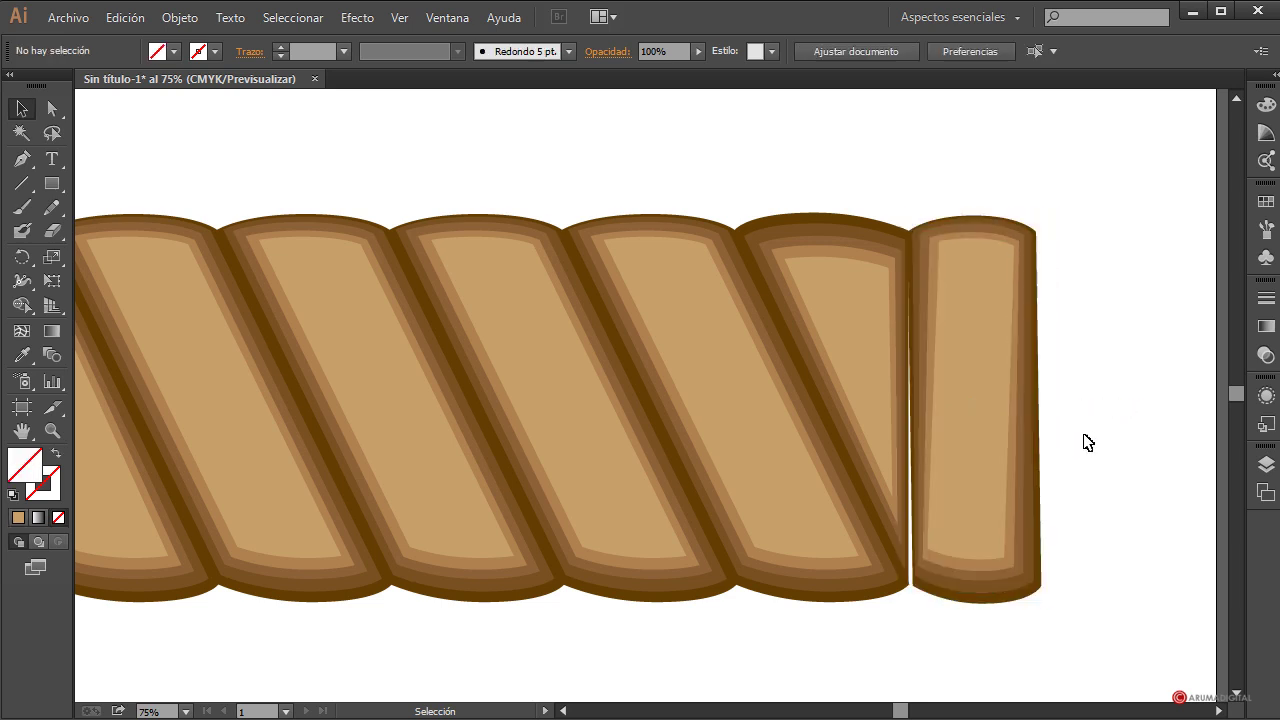
# - Adjust the end piece's bottom anchors to refine its lower curve
pyautogui.click(52, 108)
pyautogui.moveTo(1102, 633); pyautogui.dragTo(911, 537)
pyautogui.moveTo(1030, 596); pyautogui.dragTo(1051, 591)
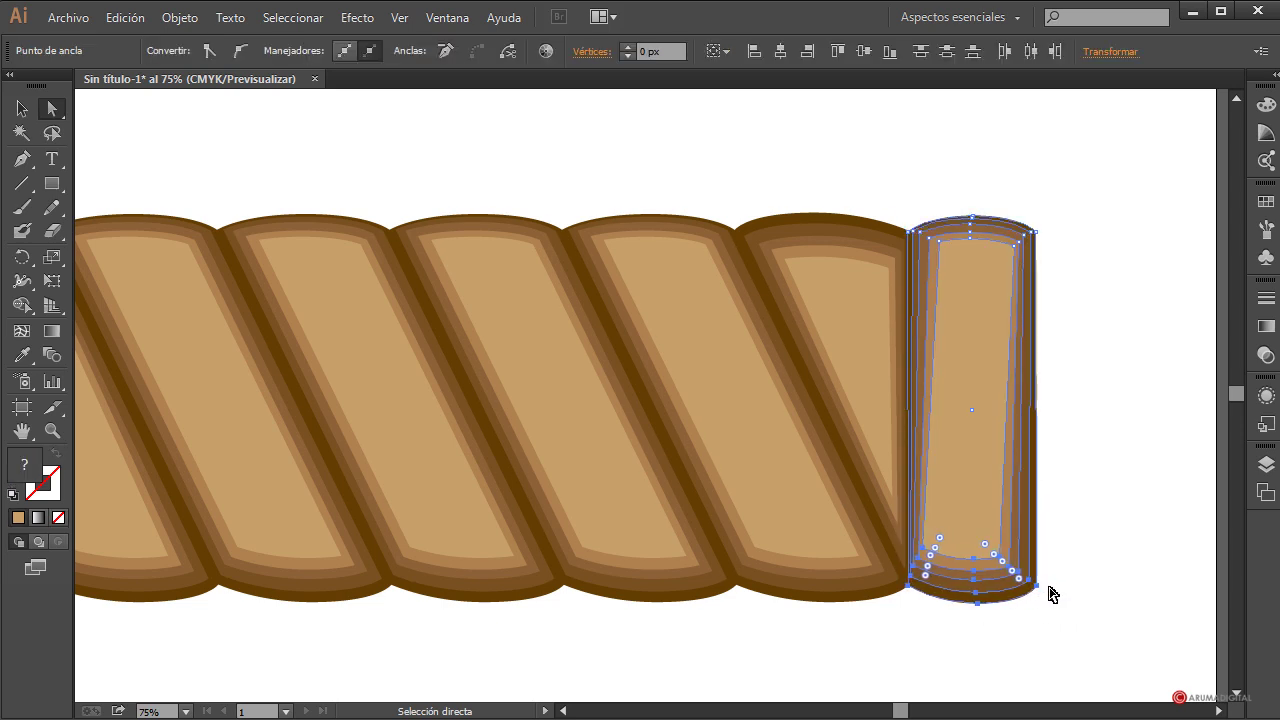
pyautogui.click(1082, 627)
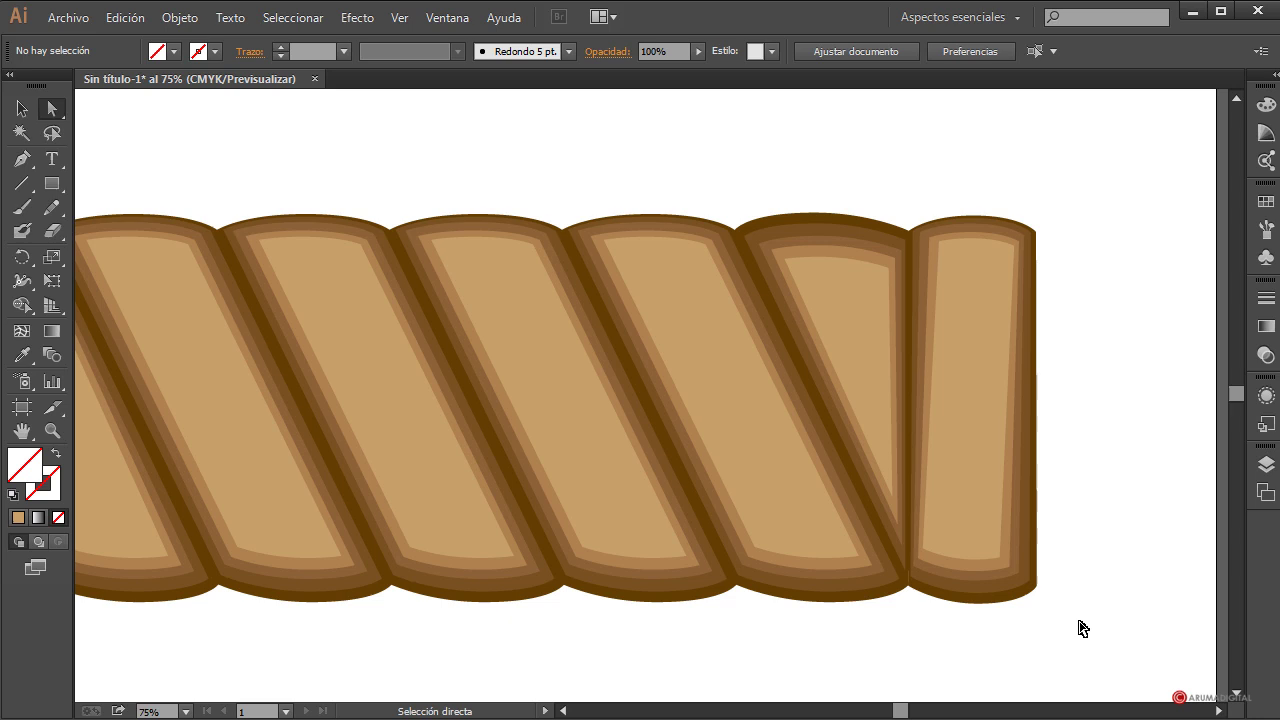
pyautogui.click(913, 589)
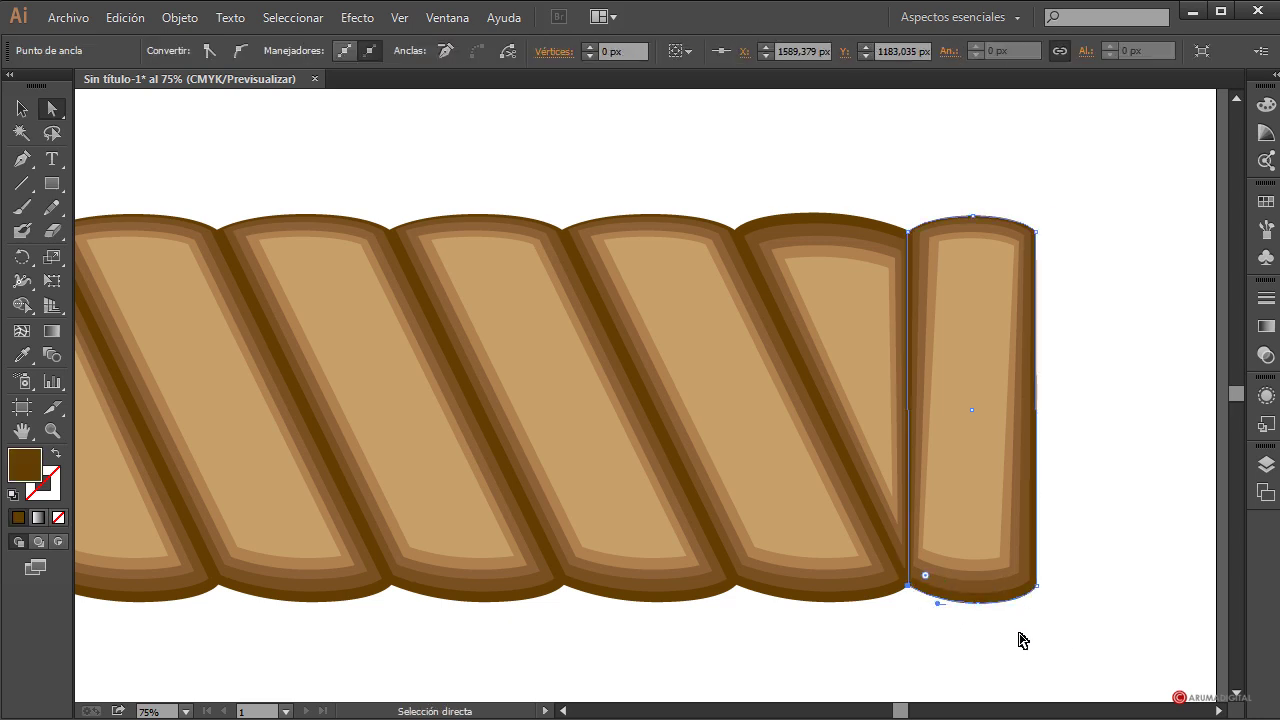
pyautogui.click(1058, 640)
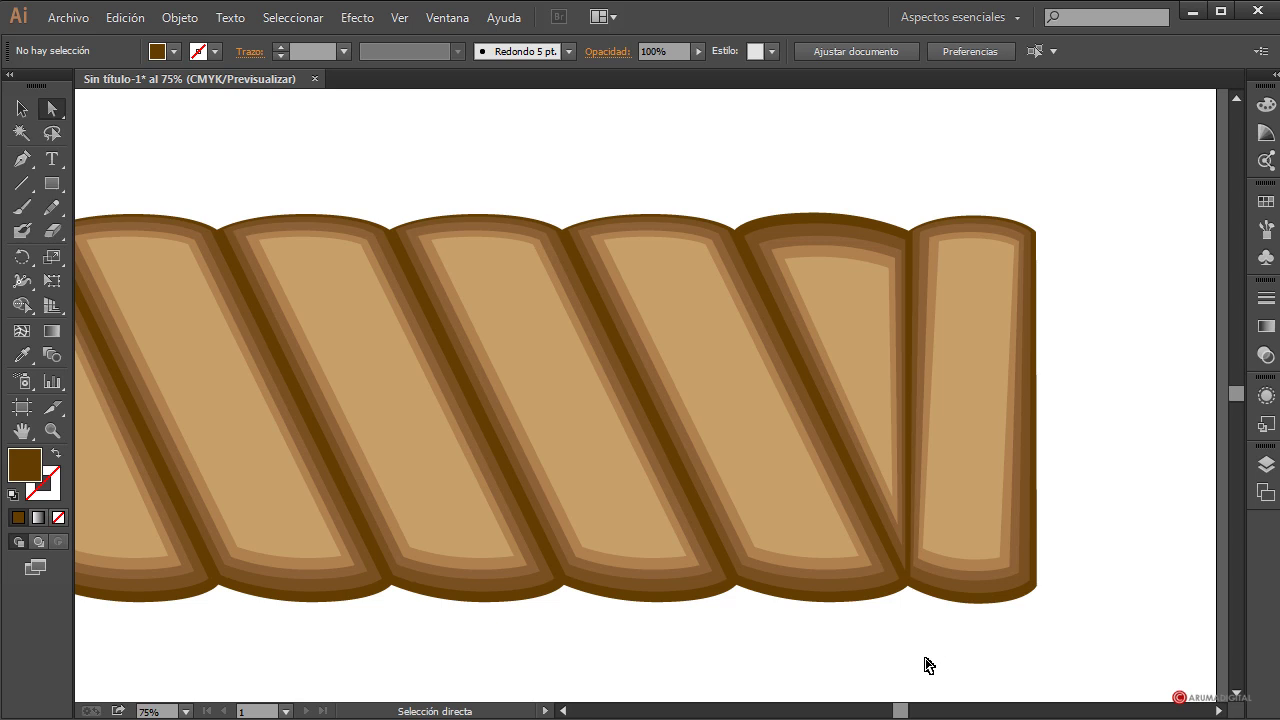
pyautogui.moveTo(900, 711)
pyautogui.mouseDown()
pyautogui.moveTo(885, 711)
pyautogui.moveTo(914, 714)
pyautogui.mouseUp()
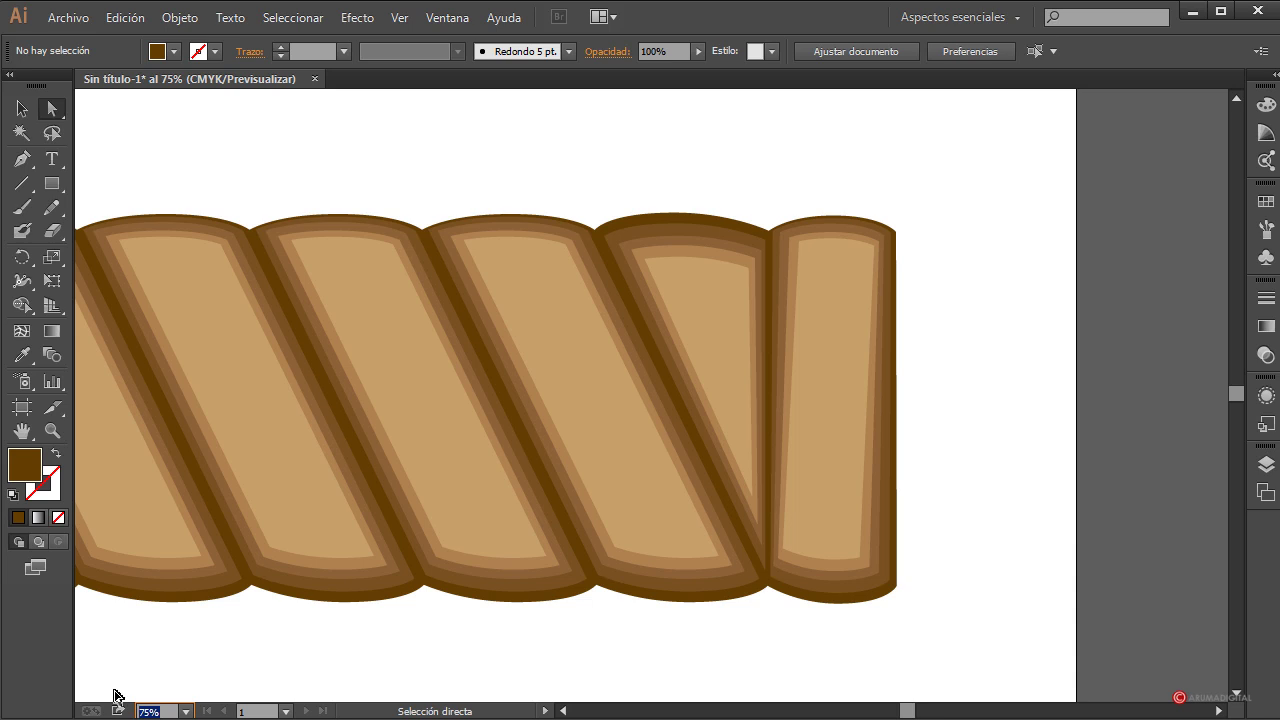
# - At 50% zoom, draw a rectangle just off the rope's right end
pyautogui.write('50')
pyautogui.press('Return')
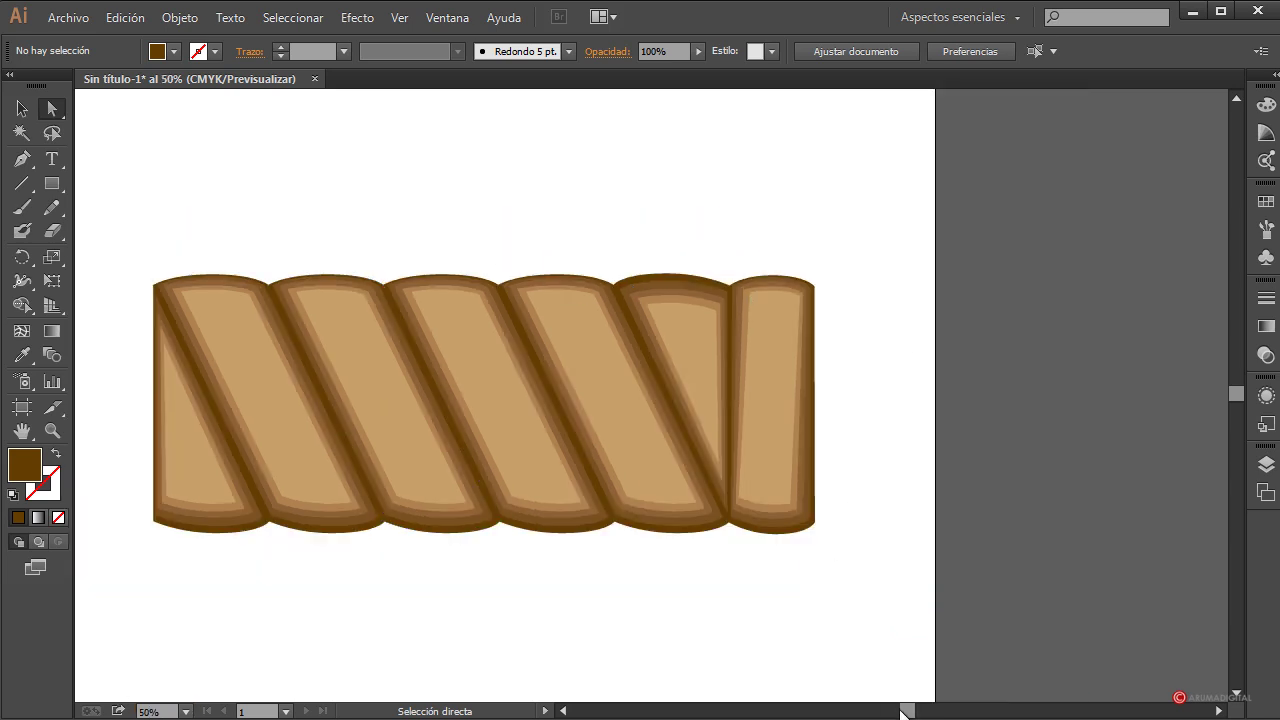
pyautogui.moveTo(905, 711); pyautogui.dragTo(902, 711)
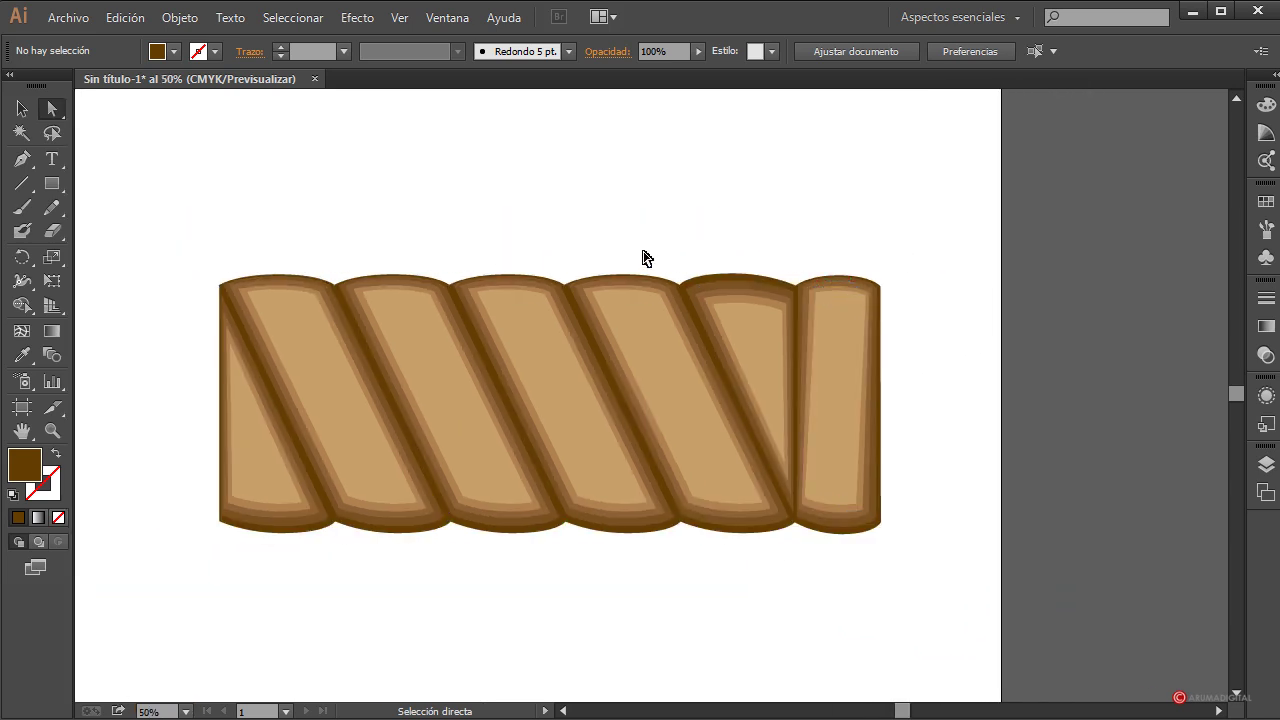
pyautogui.click(52, 183)
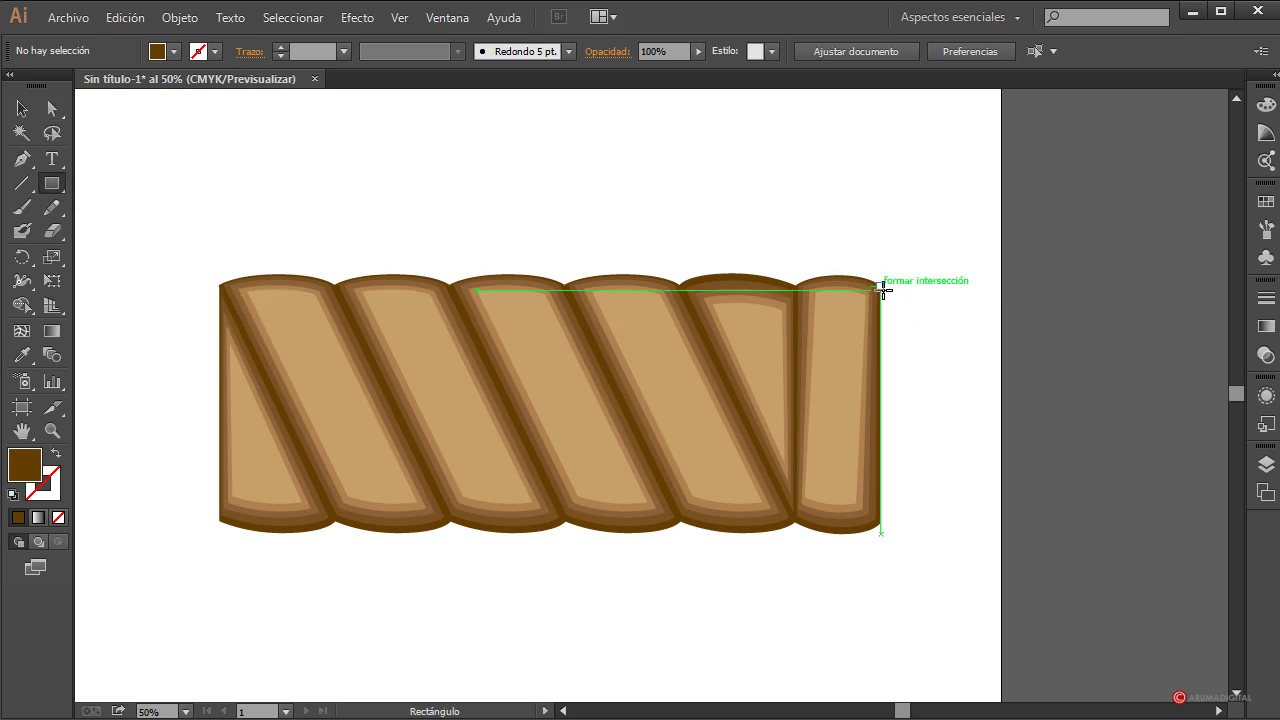
pyautogui.moveTo(882, 285); pyautogui.dragTo(1004, 521)
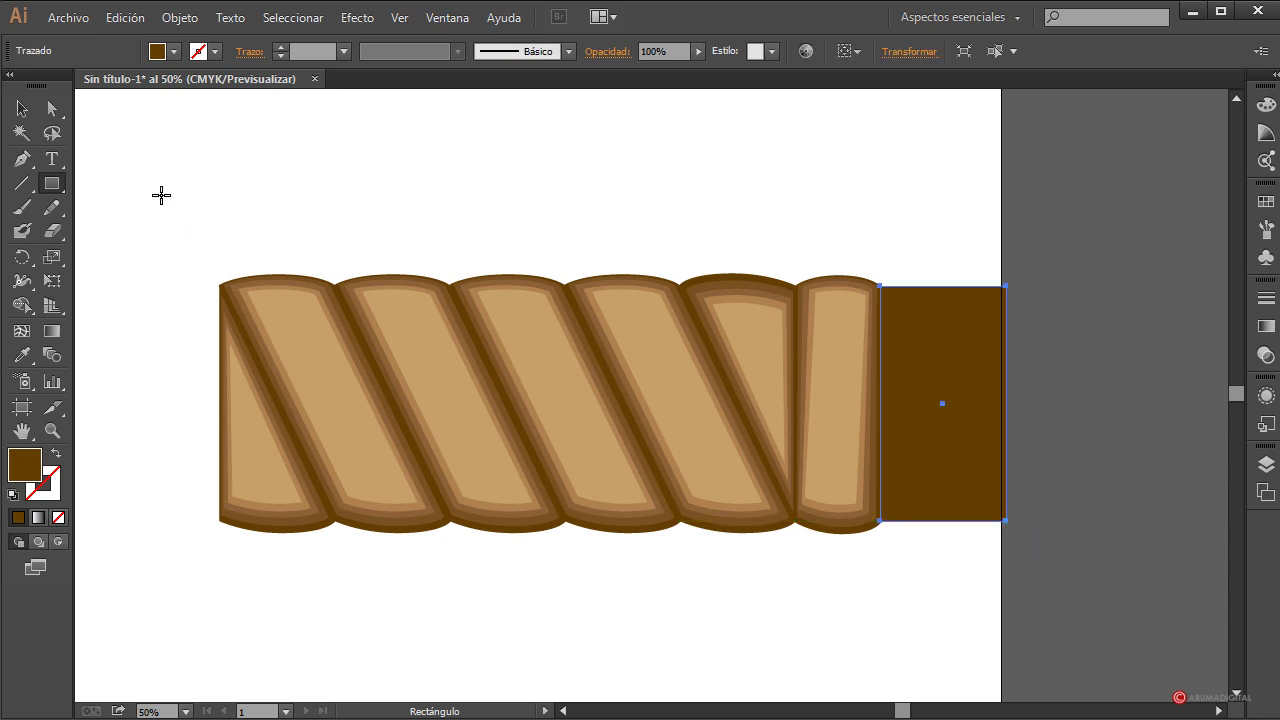
# - Drag the rectangle's right corners together into a rightward-pointing tip
pyautogui.click(54, 108)
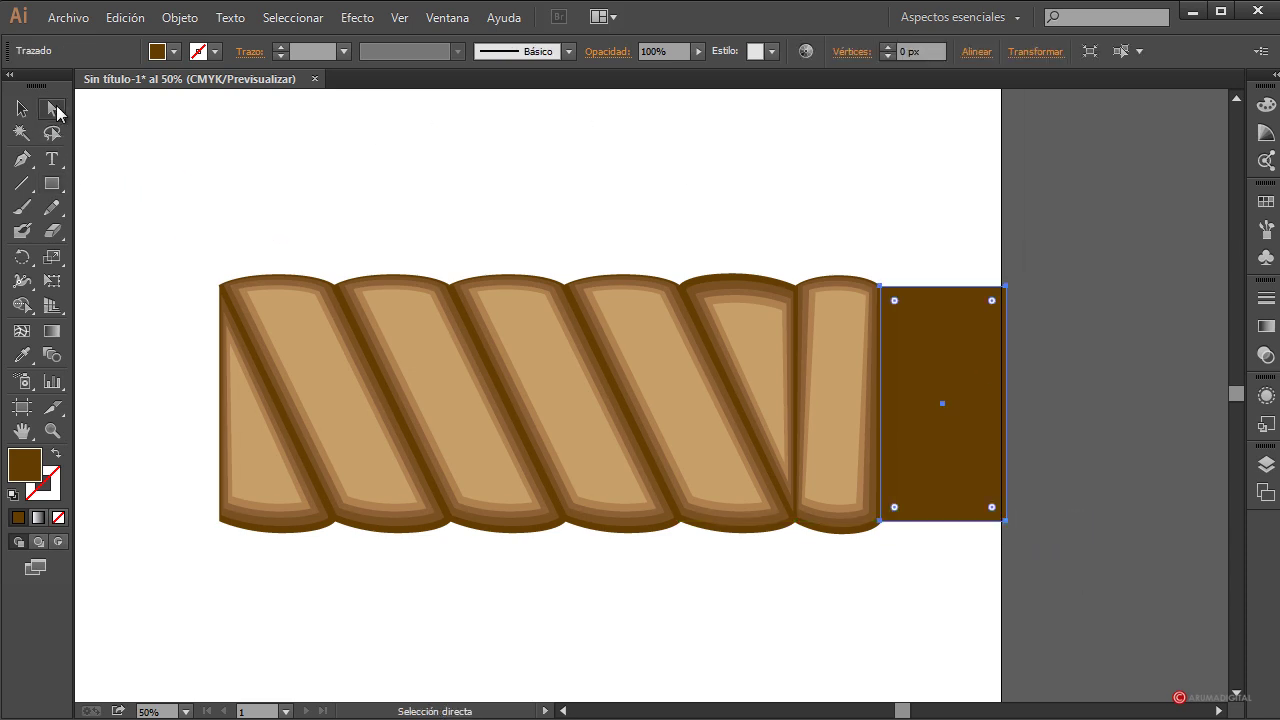
pyautogui.moveTo(1004, 287); pyautogui.dragTo(1005, 330)
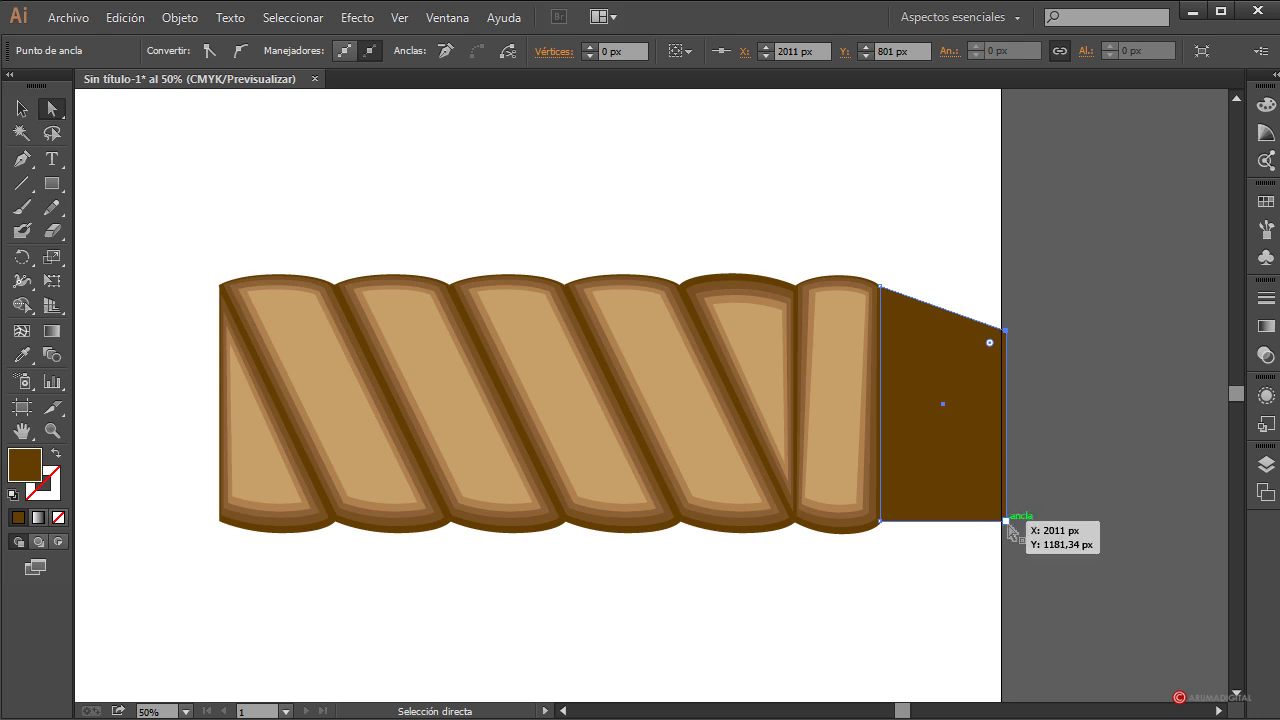
pyautogui.moveTo(1006, 521); pyautogui.dragTo(1012, 351)
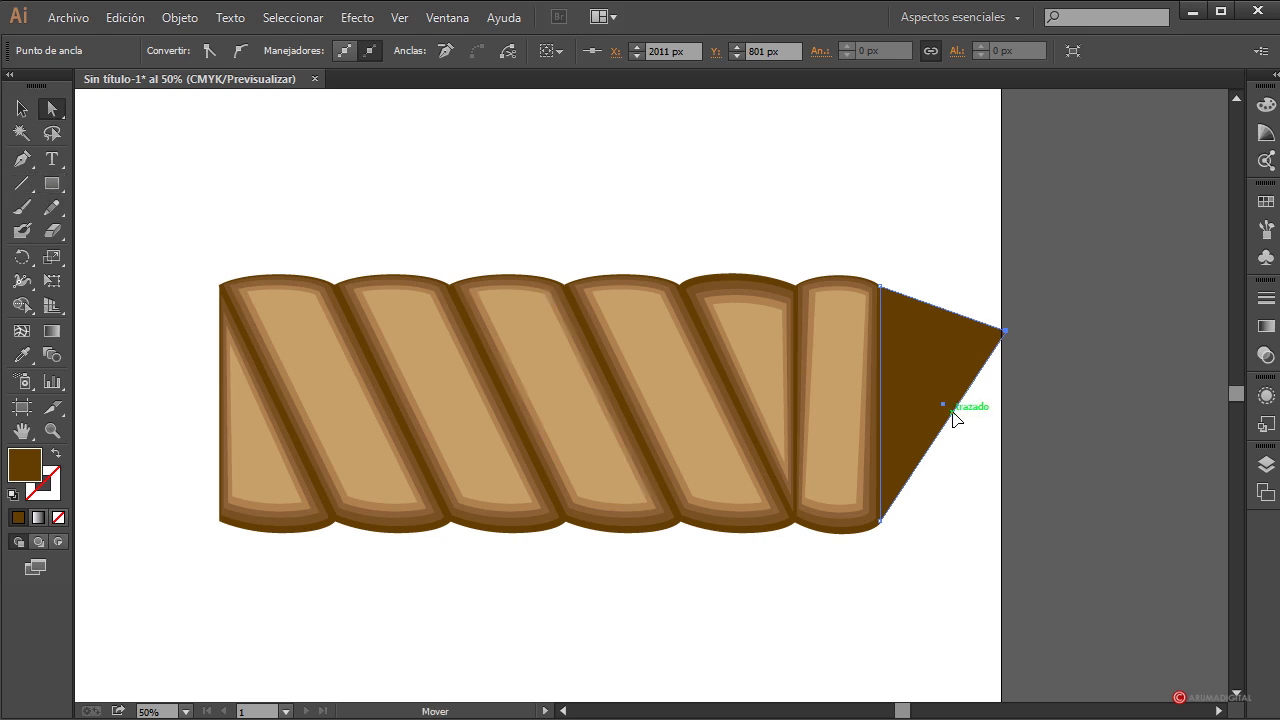
# - Add a smooth anchor on the tip's lower edge and bend it into a curve
pyautogui.click(22, 158)
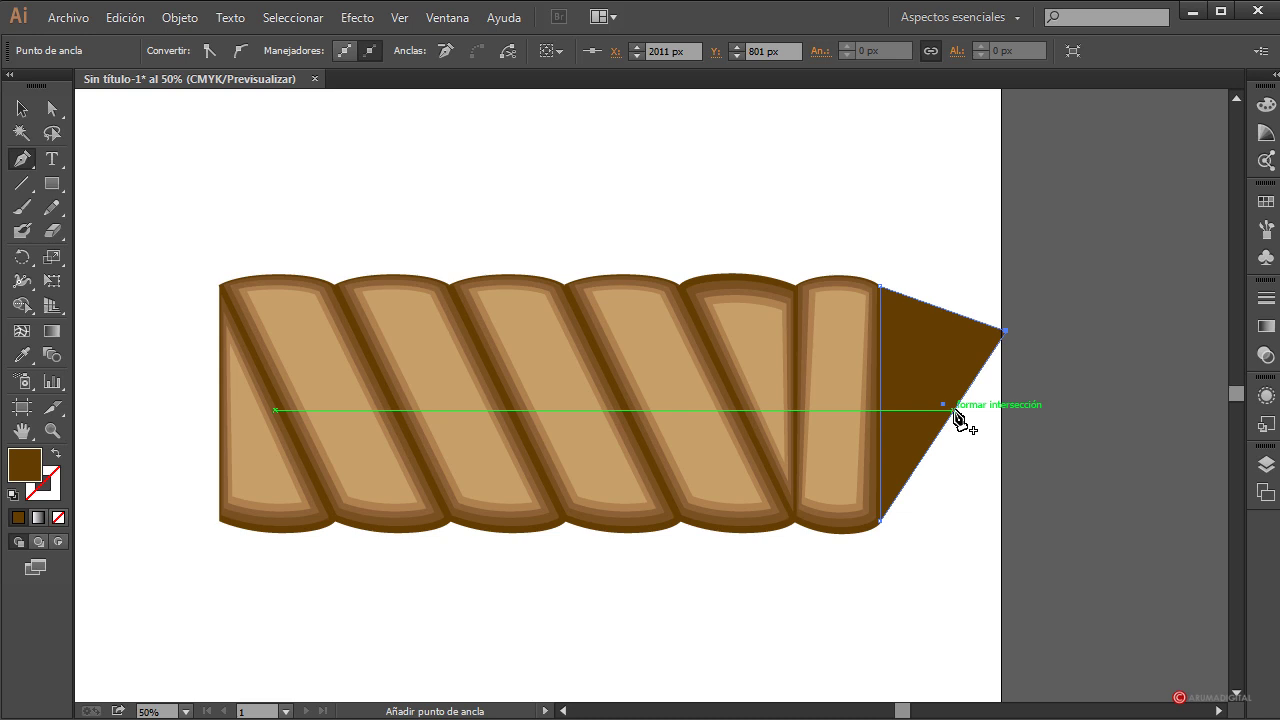
pyautogui.click(955, 413)
pyautogui.click(52, 108)
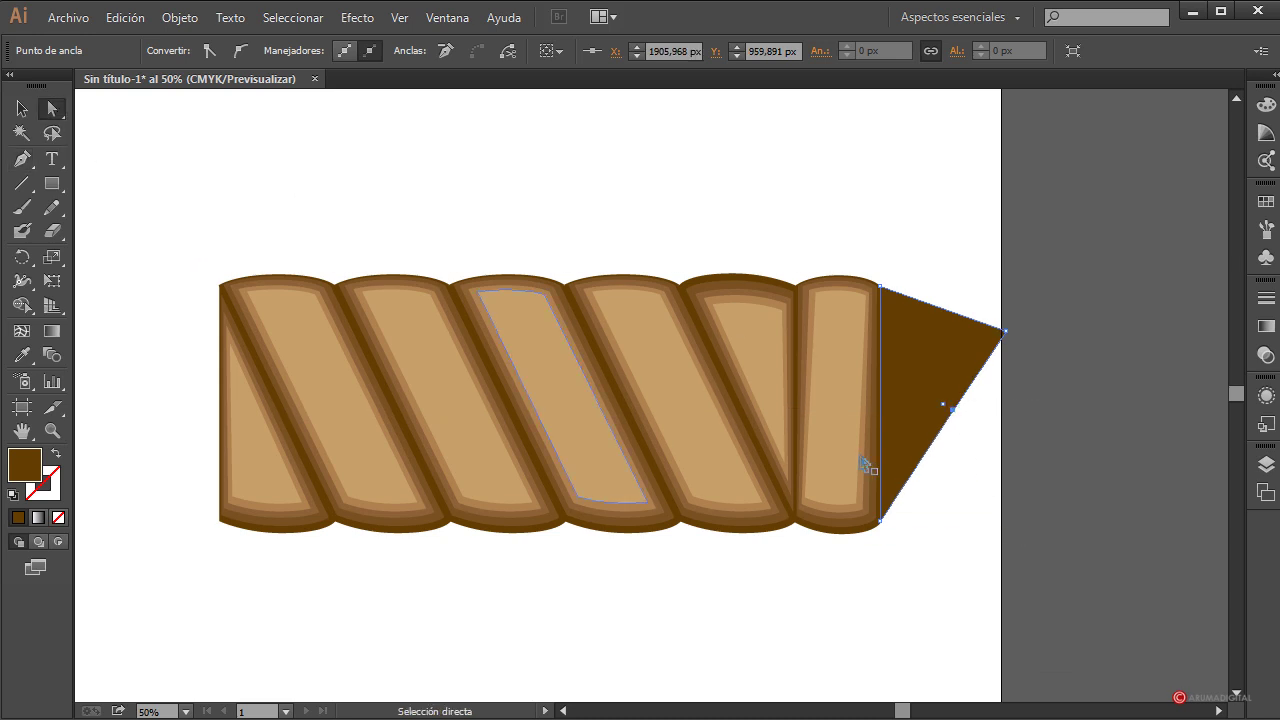
pyautogui.click(955, 410)
pyautogui.click(237, 57)
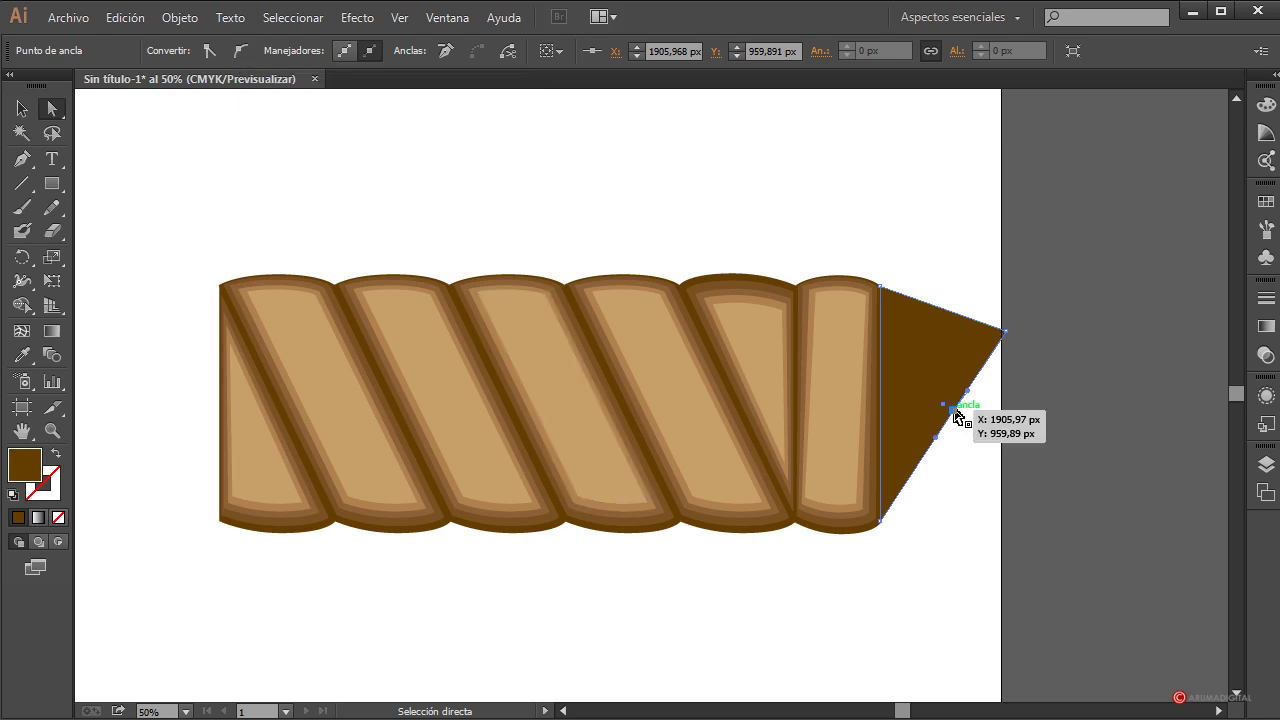
pyautogui.moveTo(954, 411); pyautogui.dragTo(958, 503)
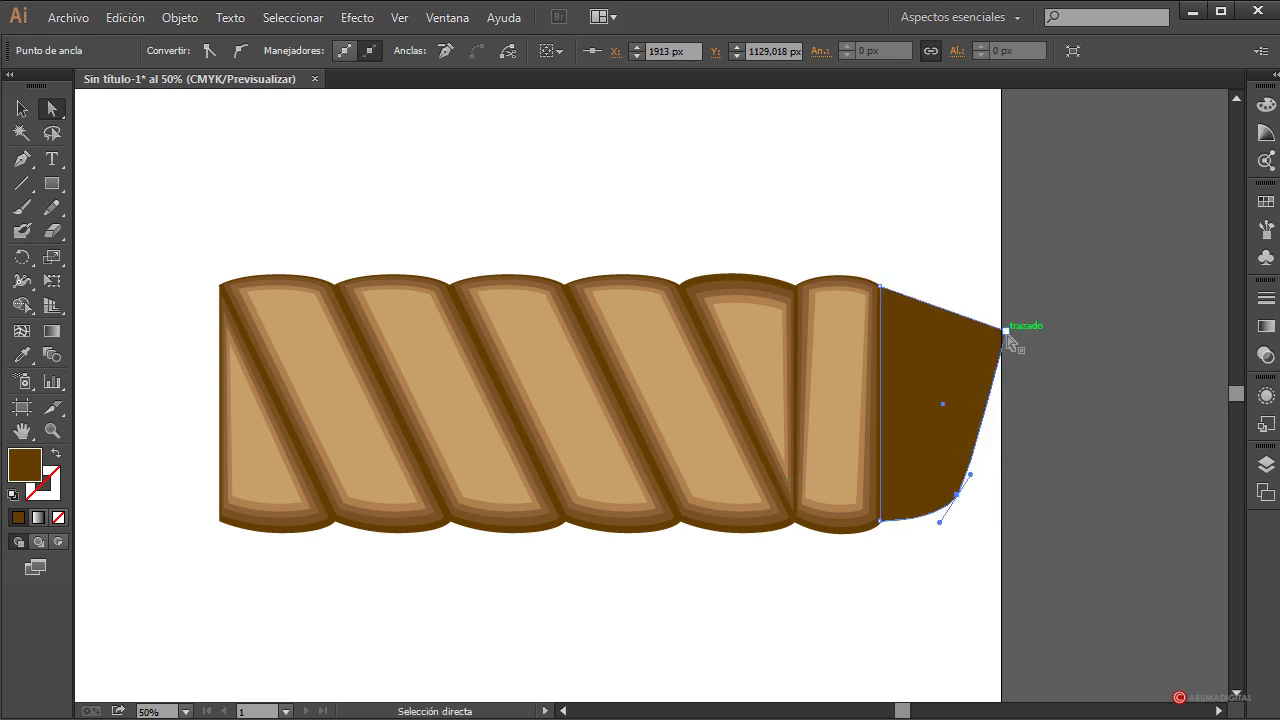
# - Pull the right edge into a point and curve the smoothed upper edge
pyautogui.moveTo(1009, 337); pyautogui.dragTo(1042, 391)
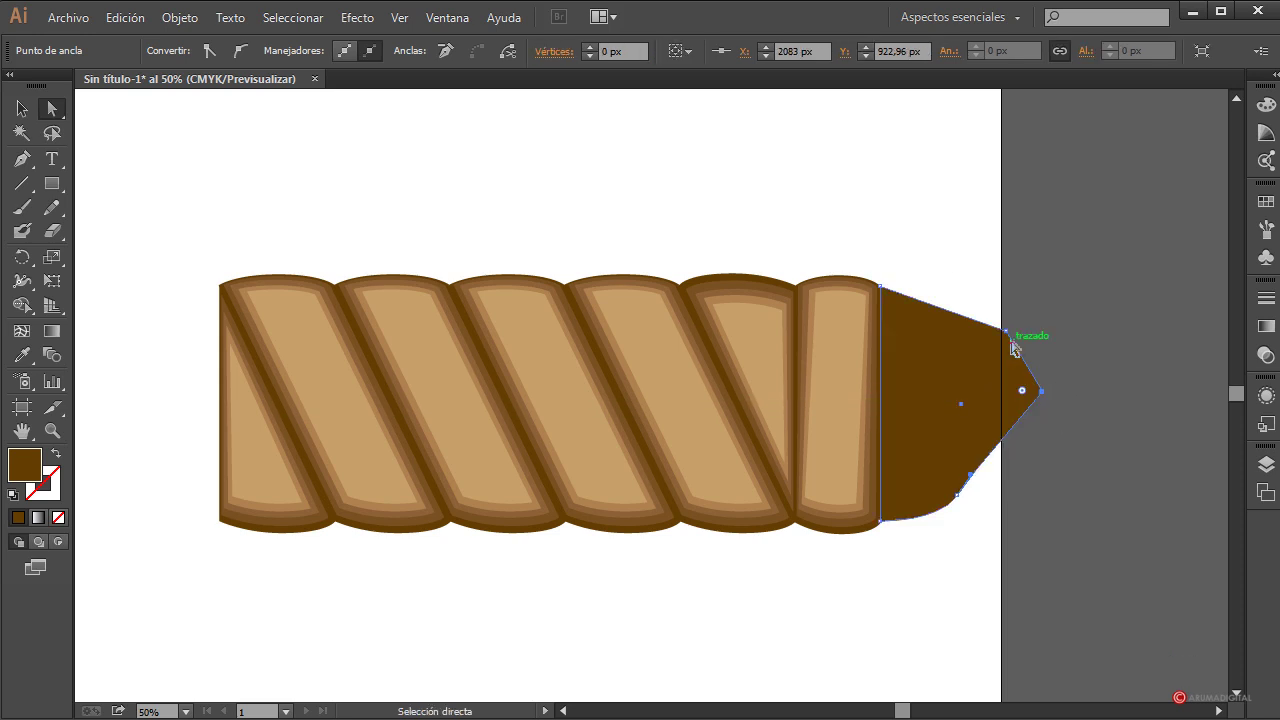
pyautogui.moveTo(1007, 335); pyautogui.dragTo(982, 338)
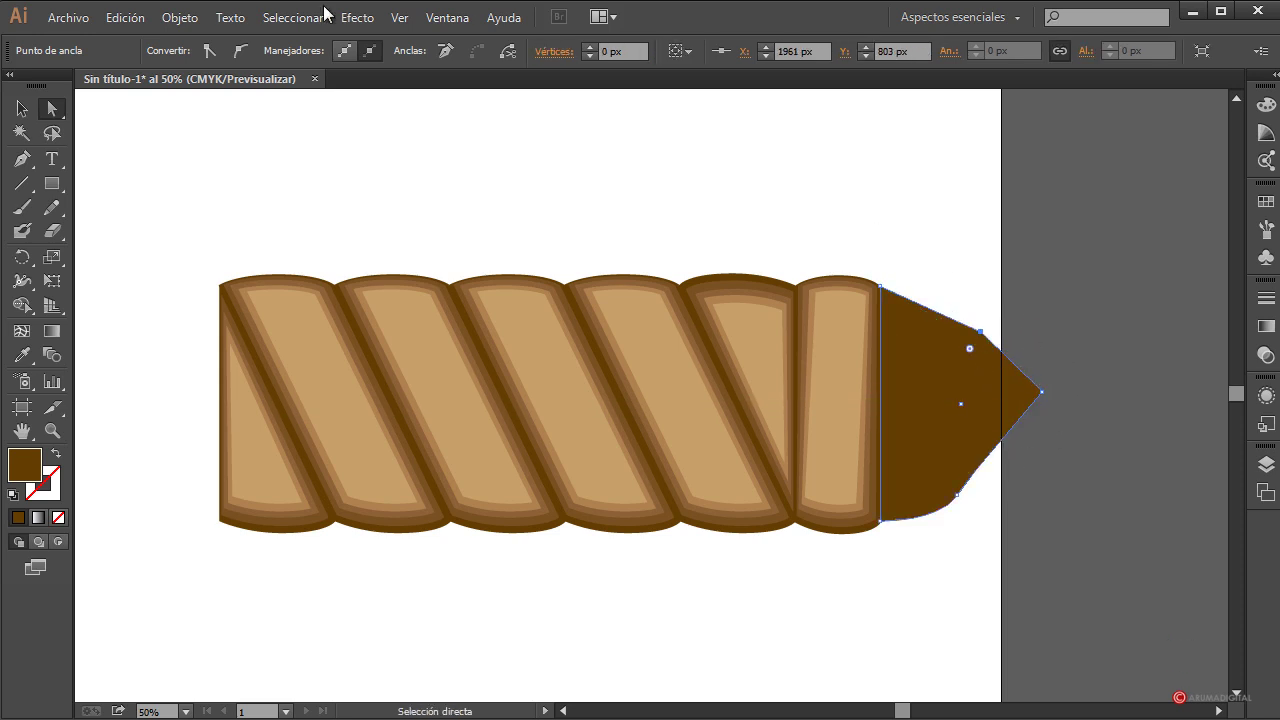
pyautogui.click(242, 51)
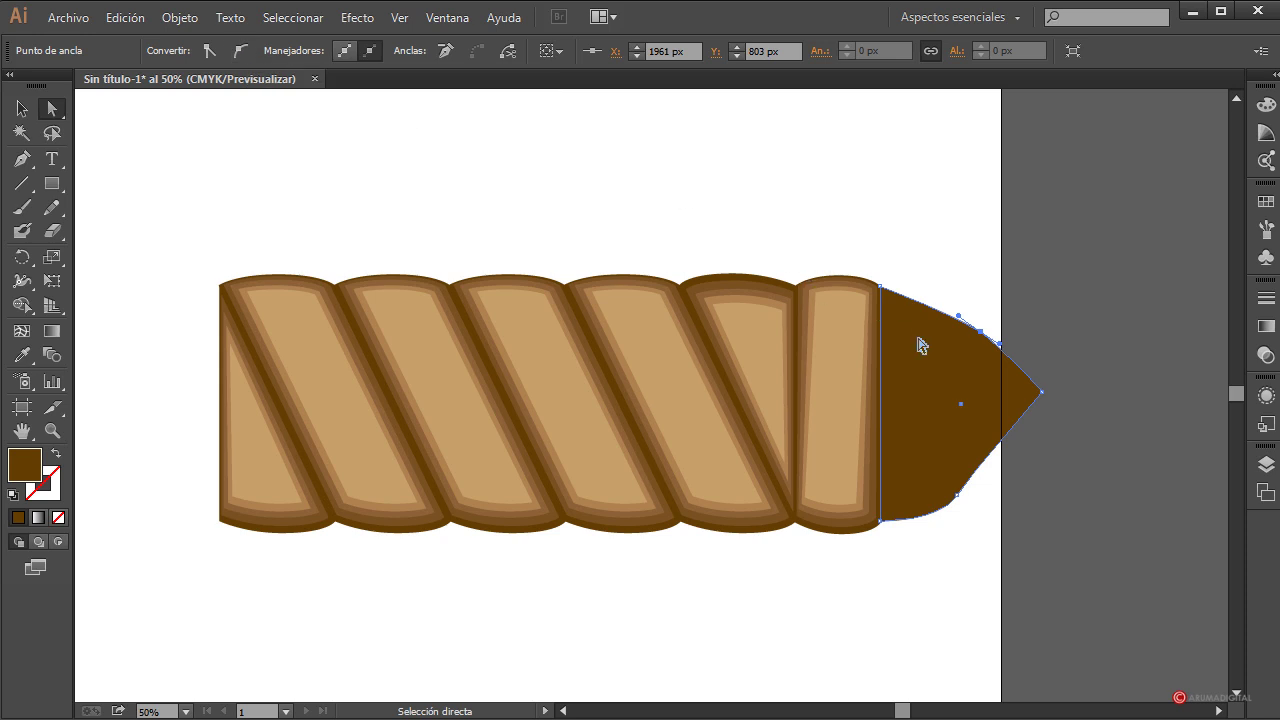
pyautogui.click(1015, 352)
pyautogui.click(981, 332)
pyautogui.moveTo(962, 313); pyautogui.dragTo(940, 286)
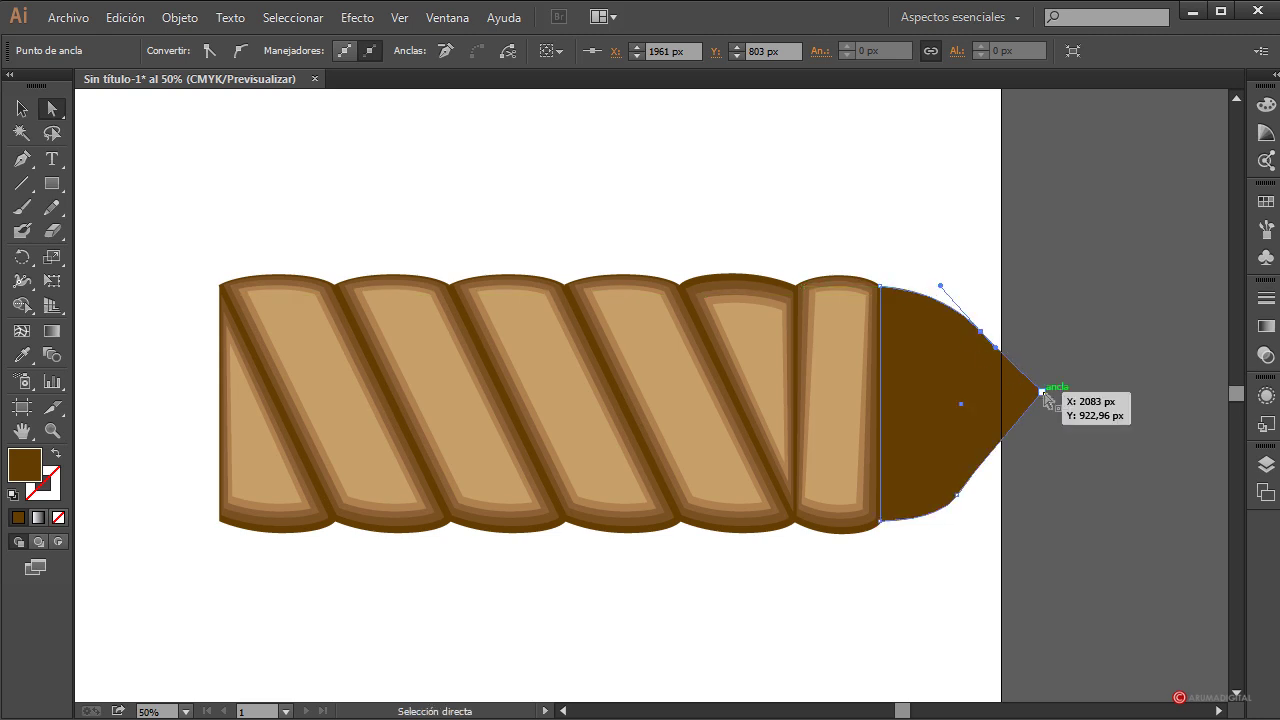
# - Refine the tip point and sweep the upper and lower curves toward it
pyautogui.moveTo(1042, 392); pyautogui.dragTo(1059, 429)
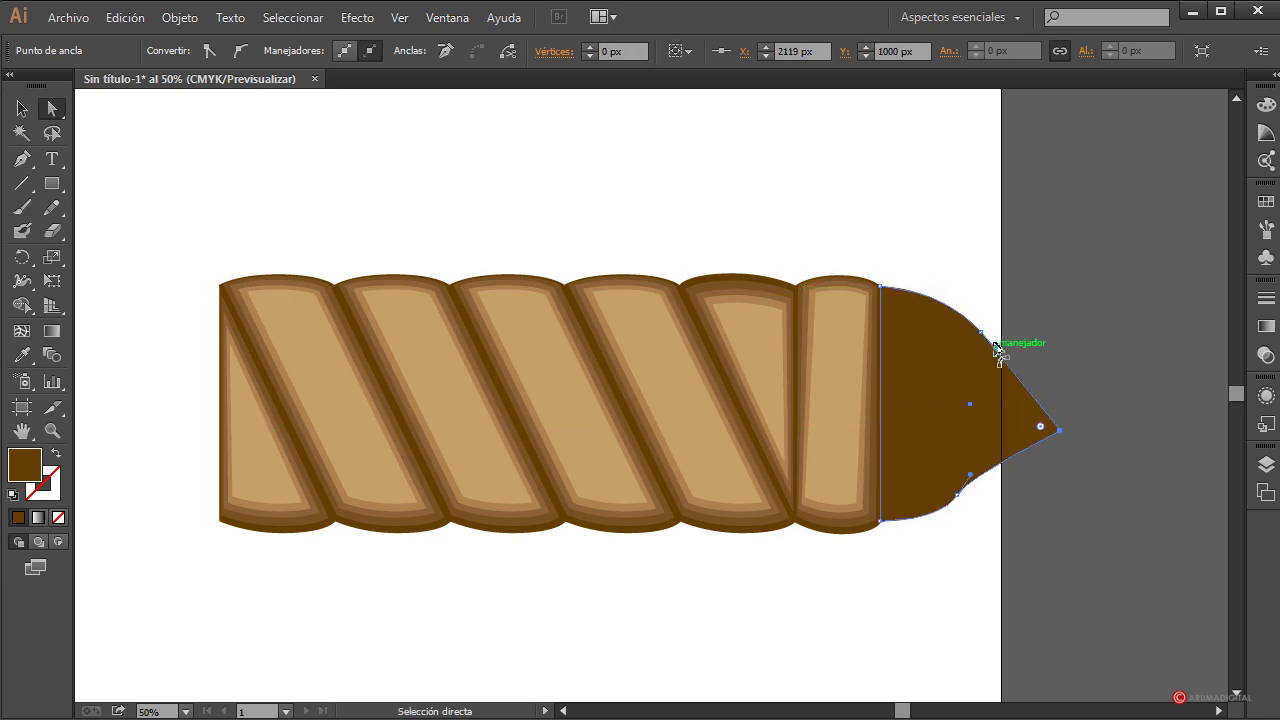
pyautogui.moveTo(985, 334); pyautogui.dragTo(996, 331)
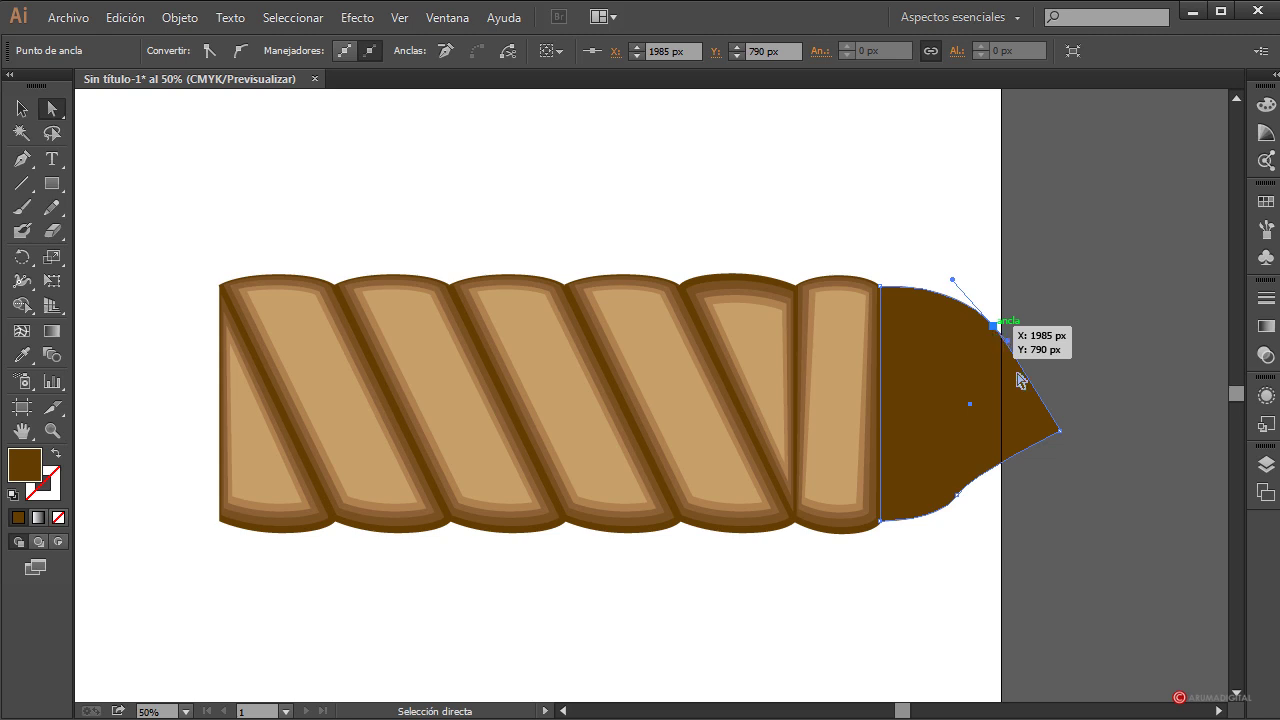
pyautogui.click(959, 494)
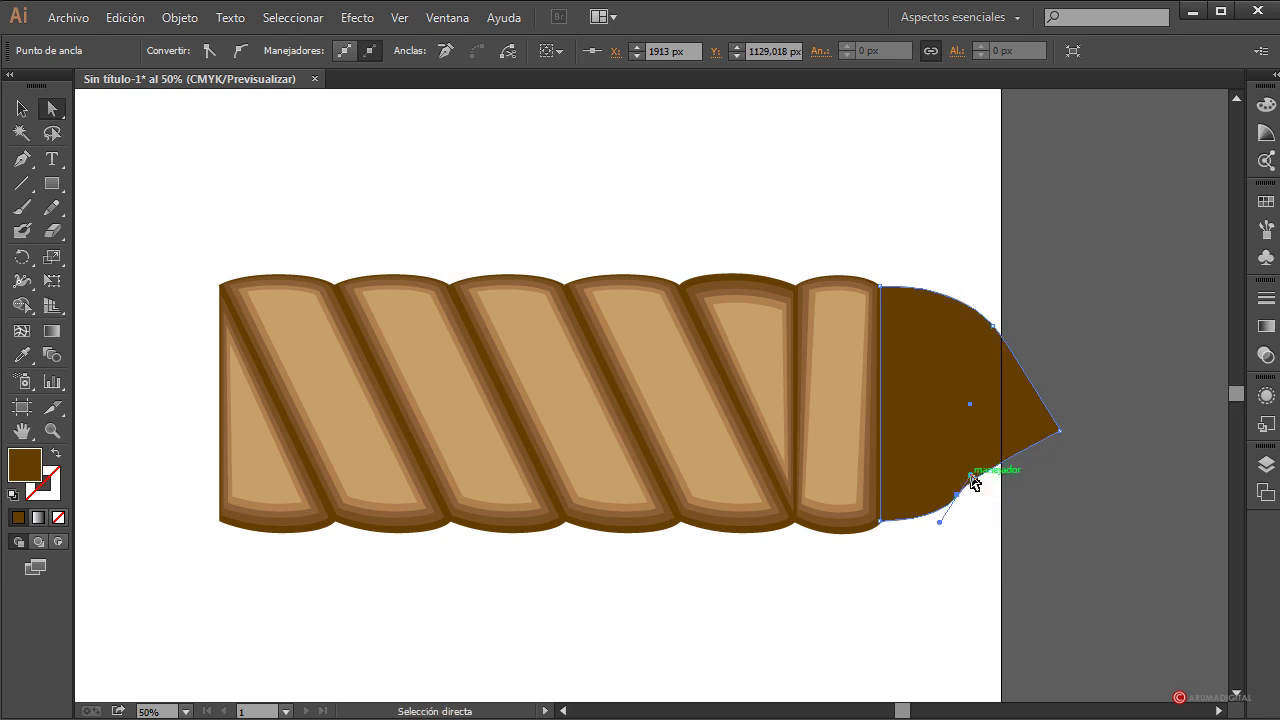
pyautogui.moveTo(971, 477); pyautogui.dragTo(1001, 431)
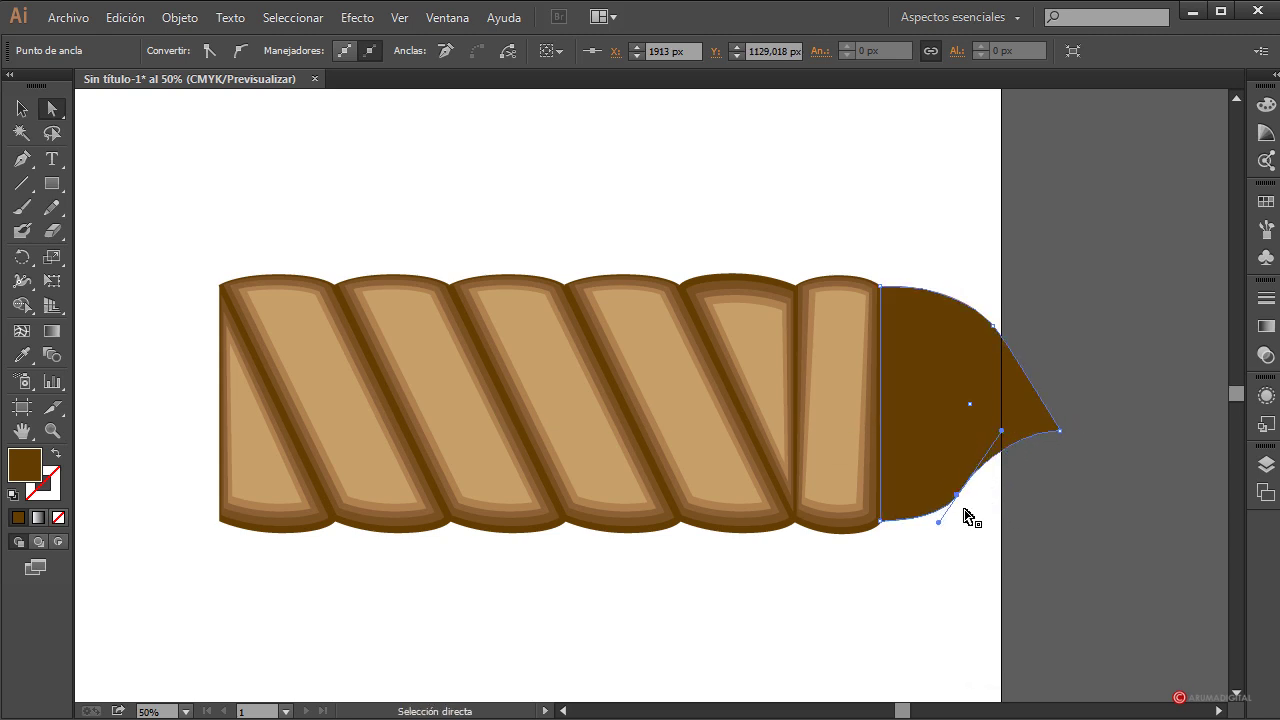
pyautogui.moveTo(958, 497); pyautogui.dragTo(936, 532)
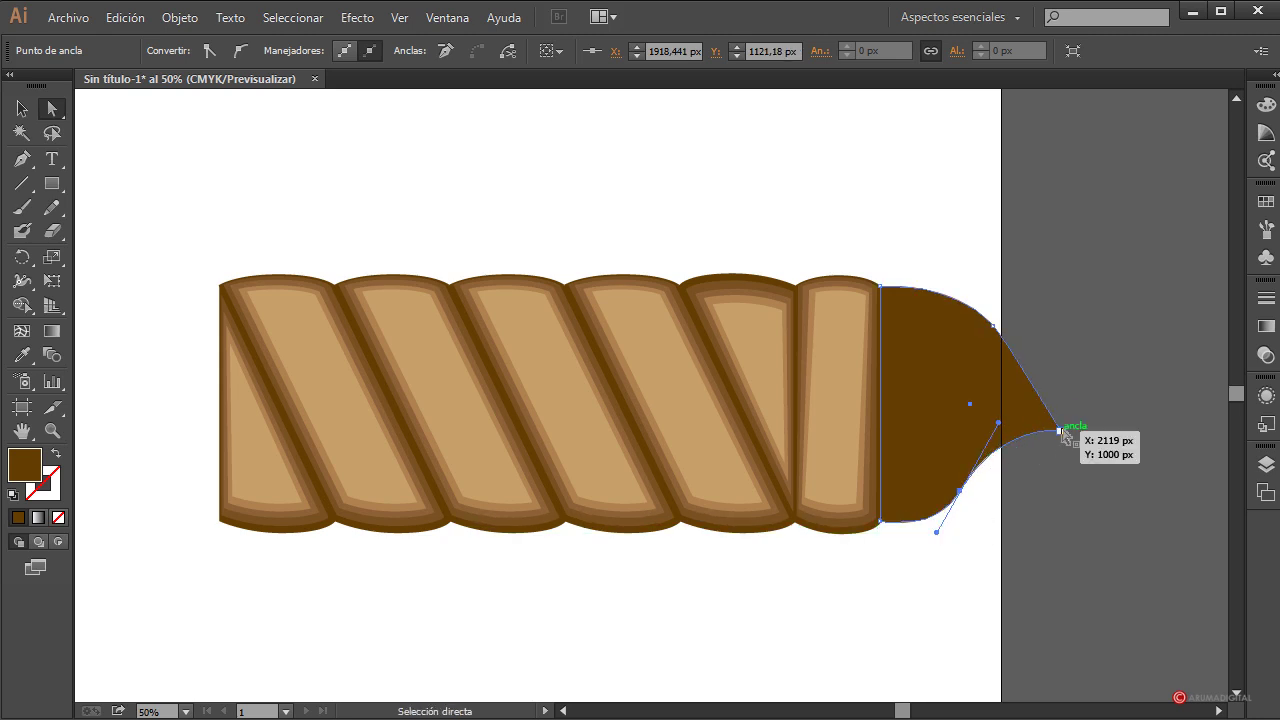
pyautogui.moveTo(1061, 431); pyautogui.dragTo(1090, 430)
pyautogui.moveTo(995, 329)
pyautogui.mouseDown()
pyautogui.moveTo(1020, 320)
pyautogui.moveTo(1040, 355)
pyautogui.moveTo(1016, 318)
pyautogui.moveTo(1019, 328)
pyautogui.mouseUp()
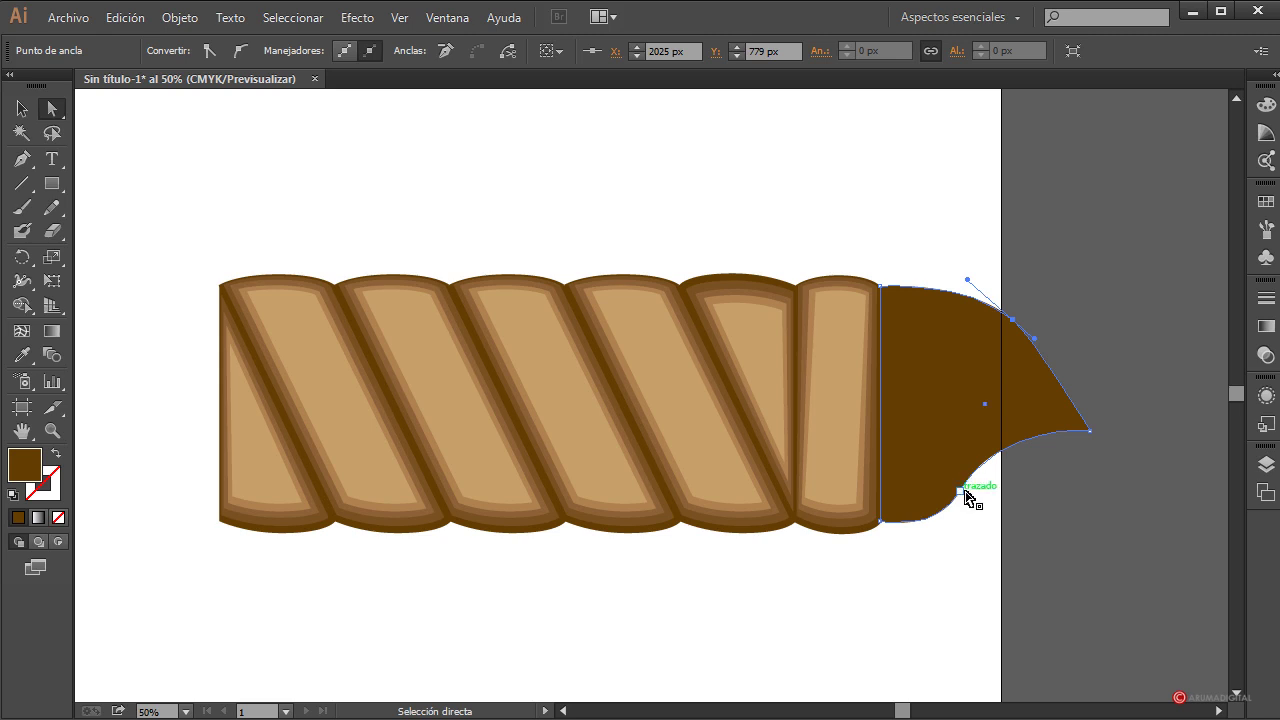
pyautogui.moveTo(962, 490); pyautogui.dragTo(980, 481)
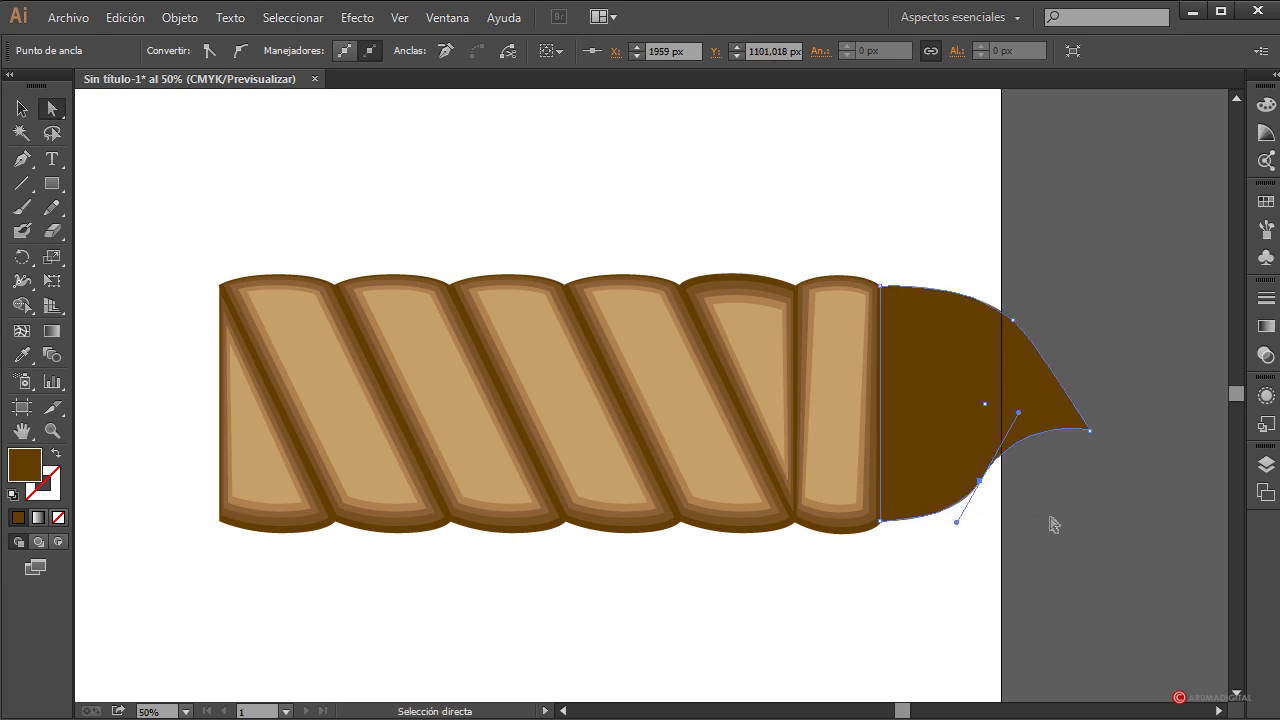
pyautogui.press('Down')
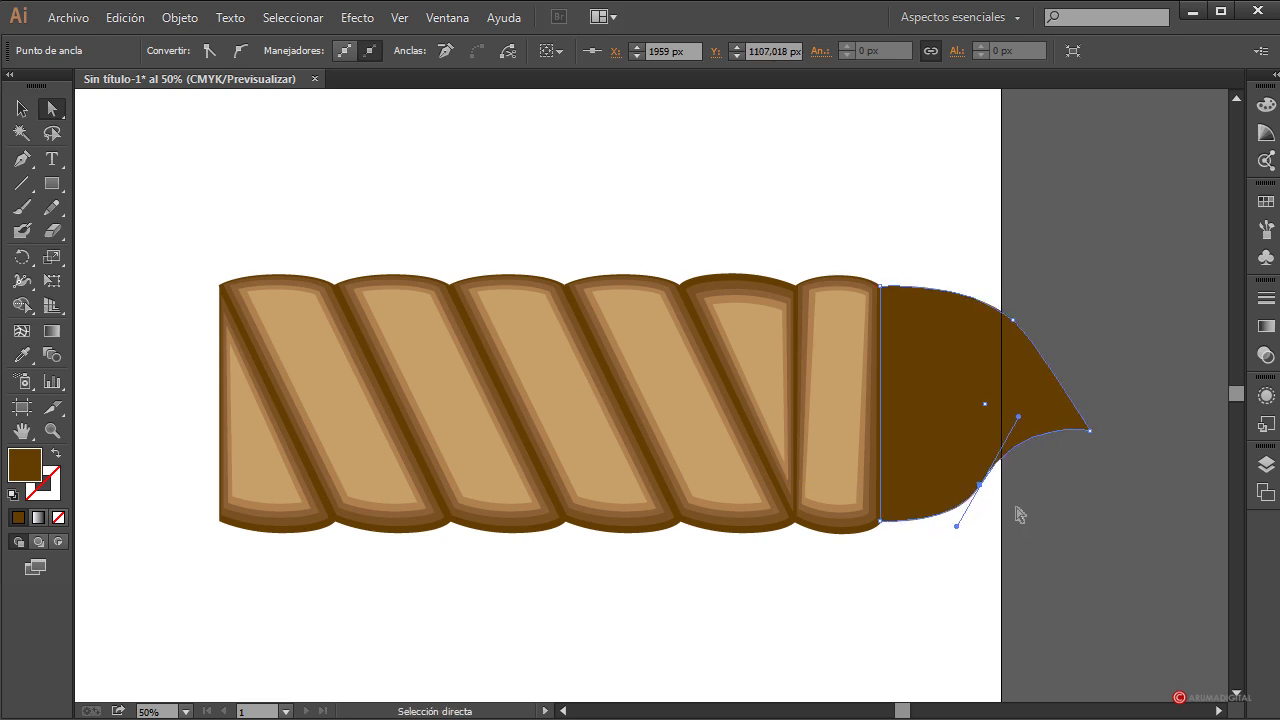
# - Select the whole dark tip shape as one object
pyautogui.click(22, 110)
pyautogui.click(443, 160)
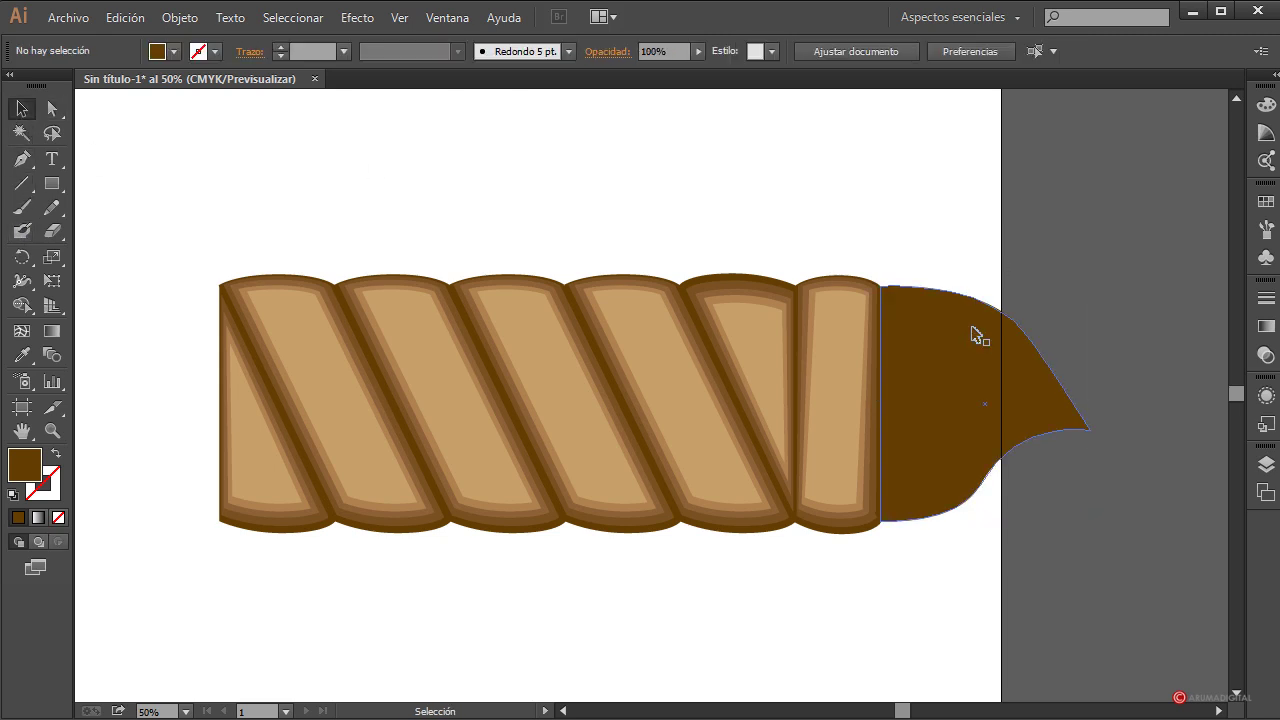
pyautogui.click(975, 343)
pyautogui.click(180, 17)
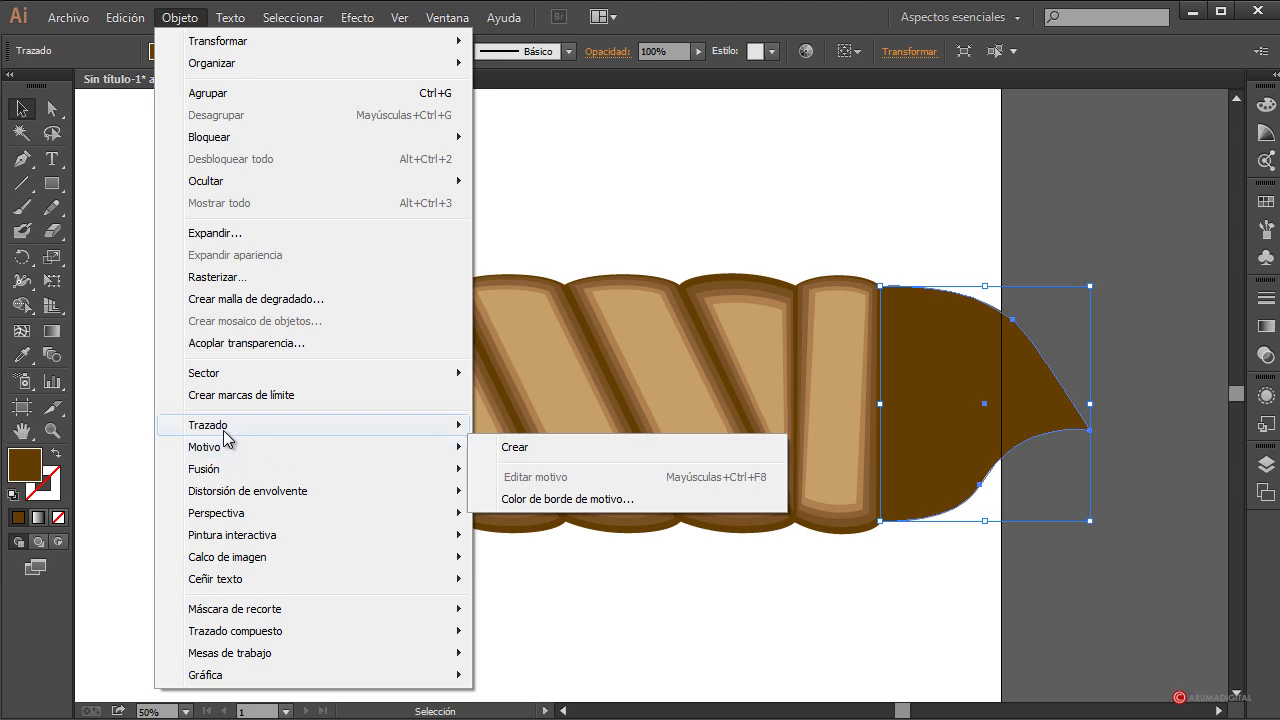
# - Create a -15 px offset path inset inside the dark tip
pyautogui.moveTo(229, 426)
pyautogui.click(540, 499)
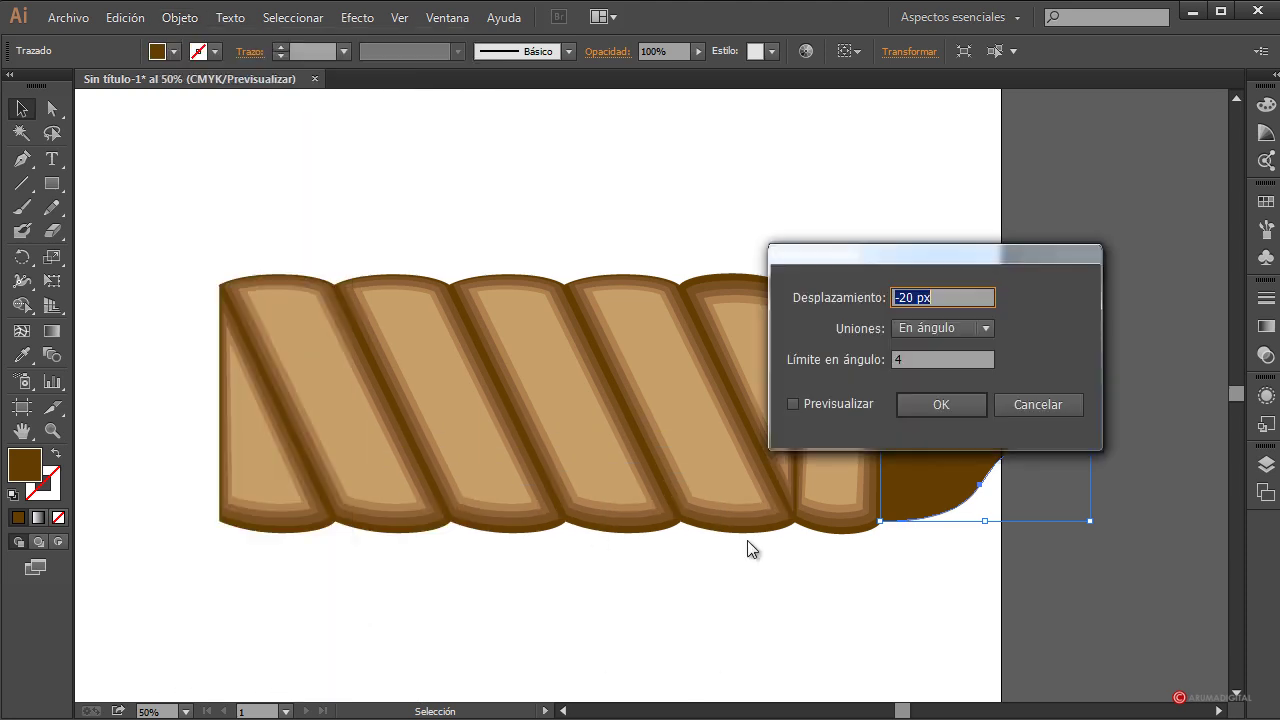
pyautogui.moveTo(942, 254); pyautogui.dragTo(506, 202)
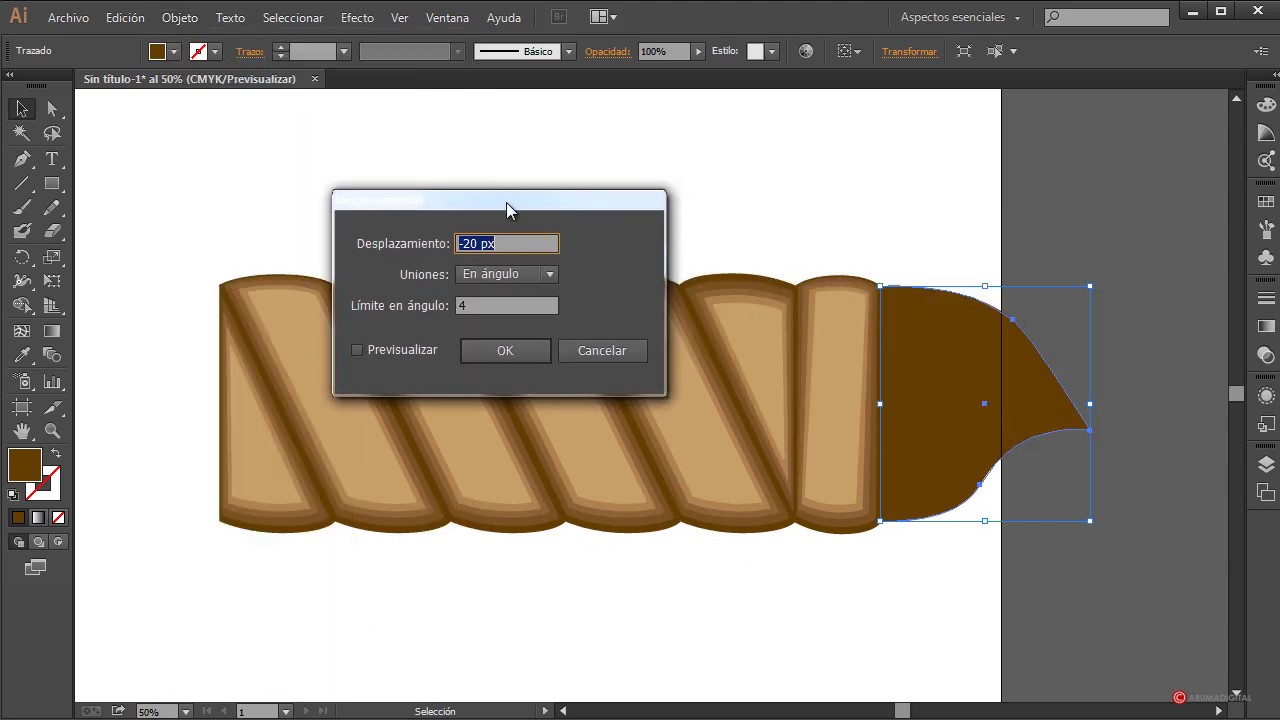
pyautogui.click(464, 243)
pyautogui.write('15')
pyautogui.click(410, 351)
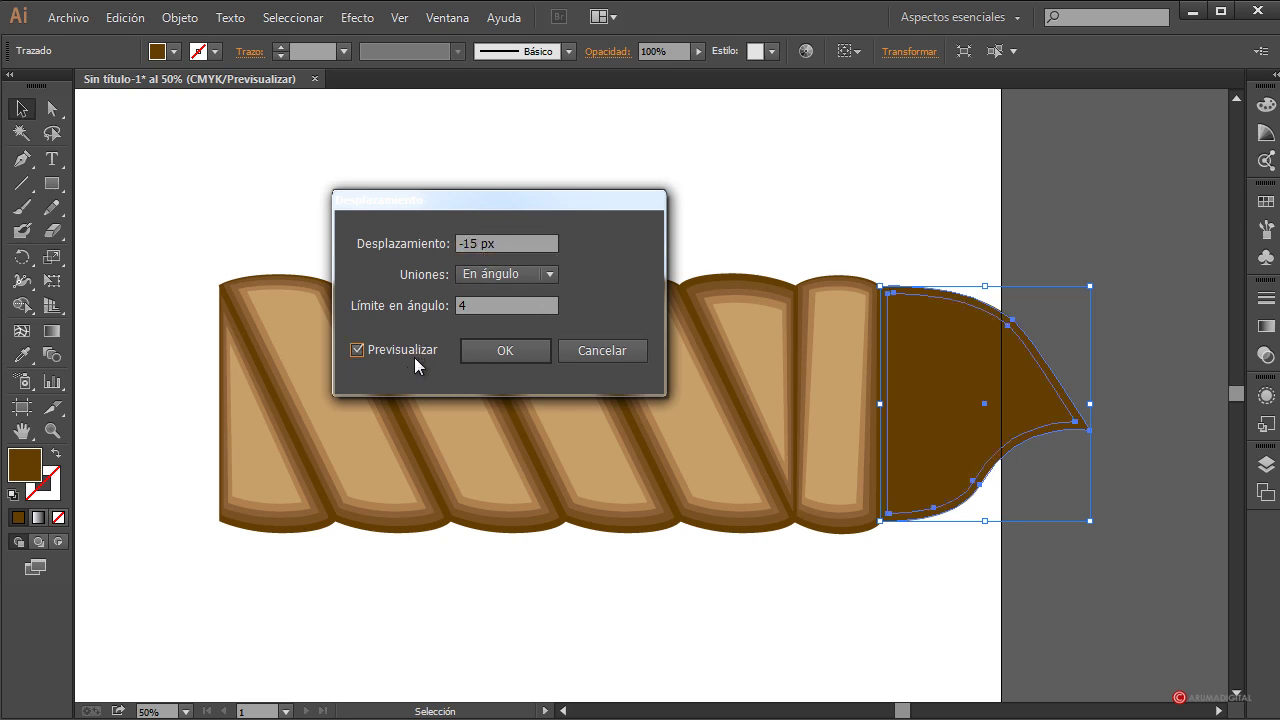
pyautogui.click(516, 356)
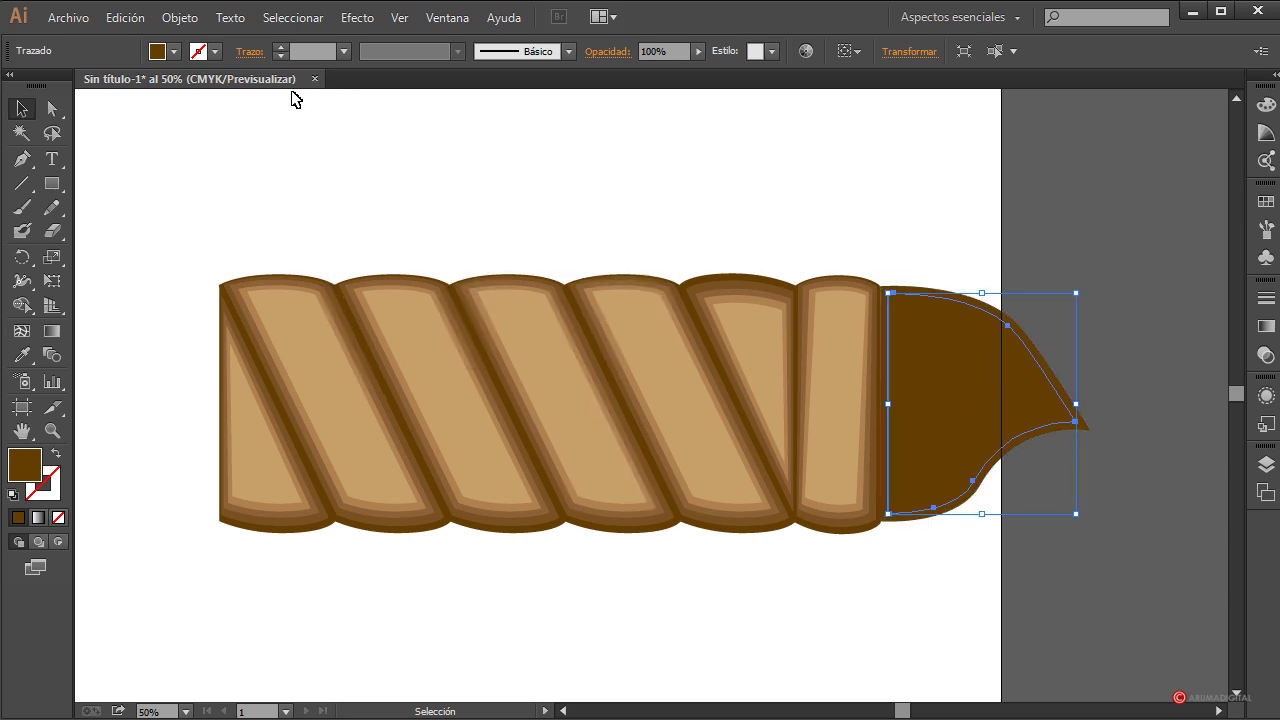
# - Fill the inset with a lighter brown and nudge it left and up
pyautogui.click(172, 54)
pyautogui.click(172, 56)
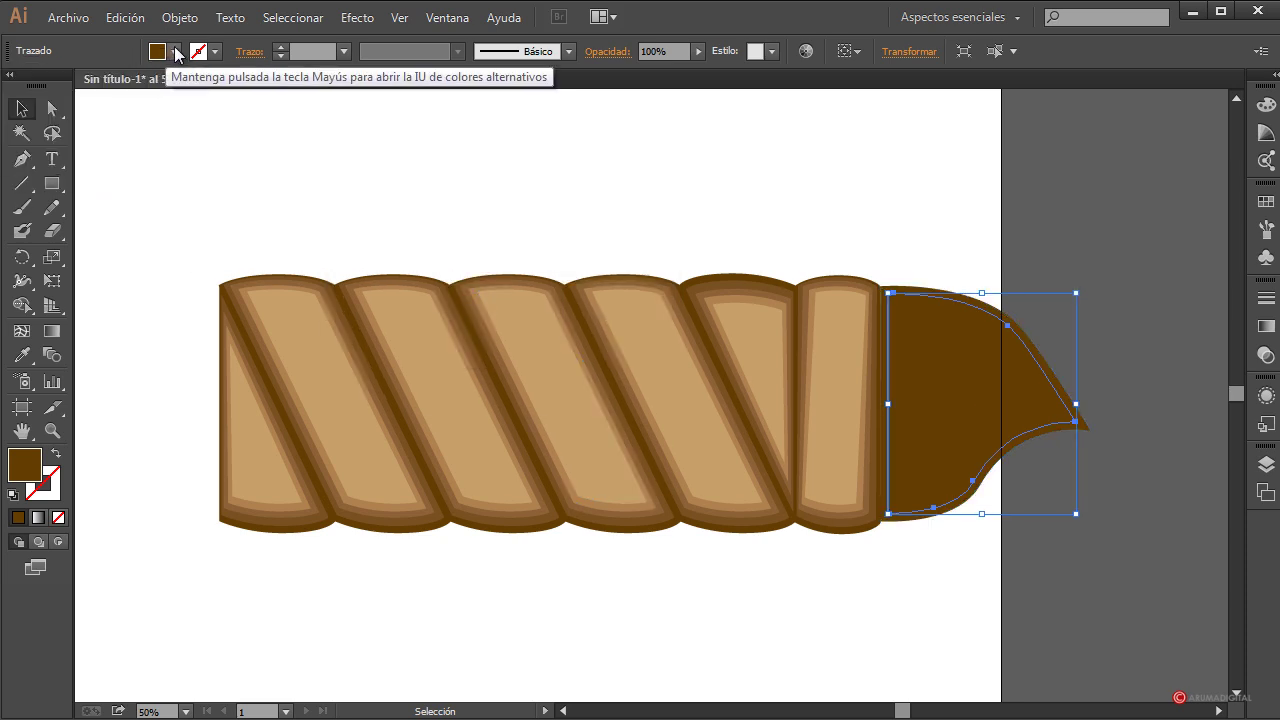
pyautogui.click(172, 56)
pyautogui.click(125, 117)
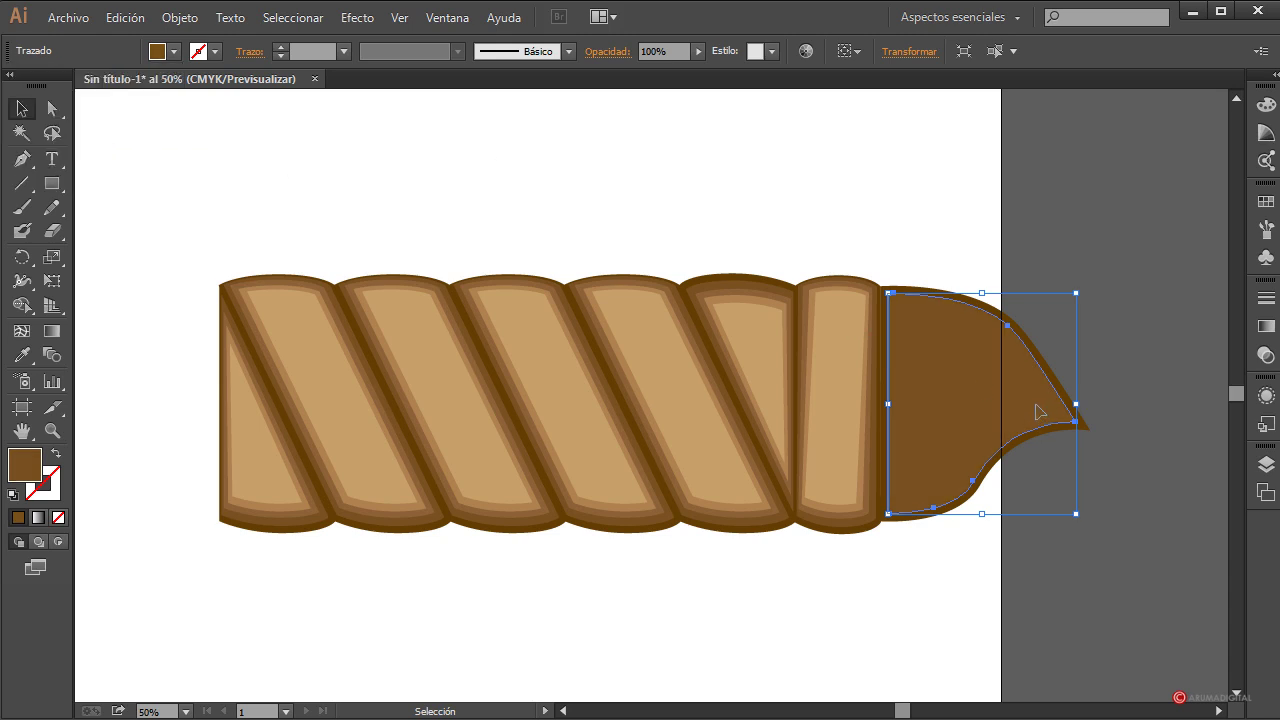
pyautogui.press('Left')
pyautogui.press('Left')
pyautogui.press('Up')
pyautogui.press('Up')
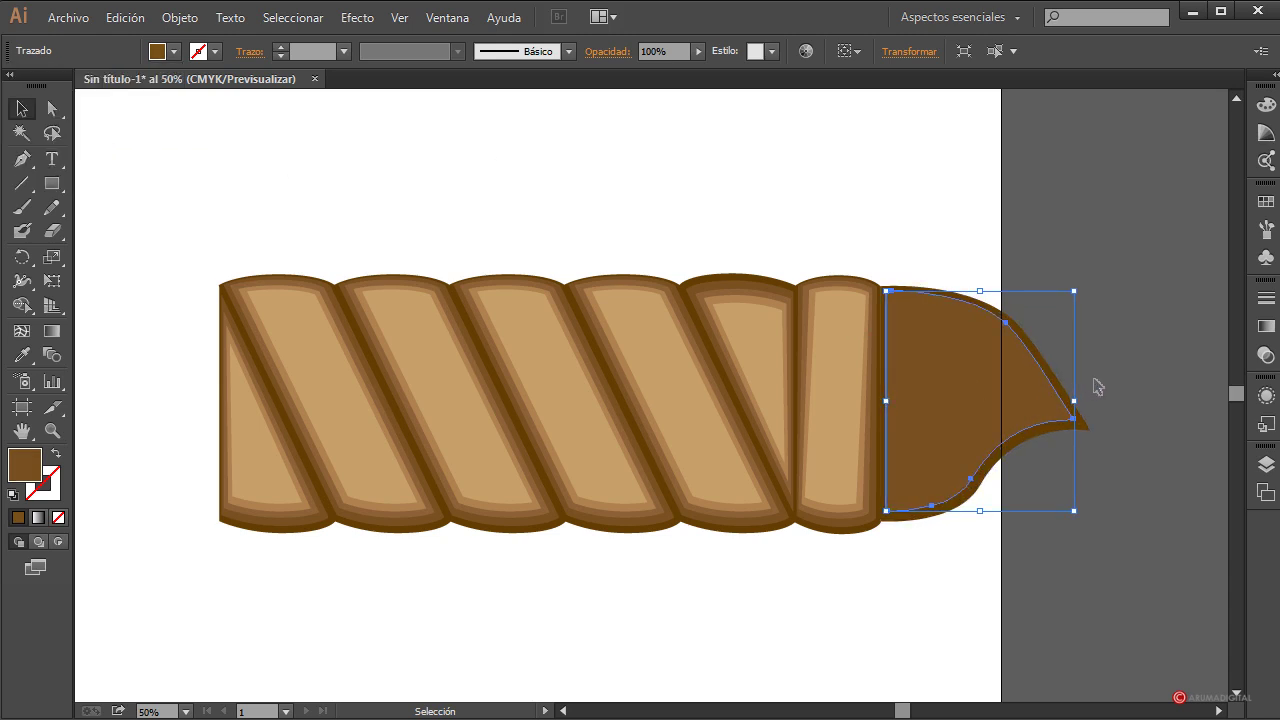
pyautogui.click(1118, 515)
pyautogui.click(1046, 437)
# - Add another -15 px offset inset, fill it lighter brown, nudge left and up
pyautogui.click(164, 22)
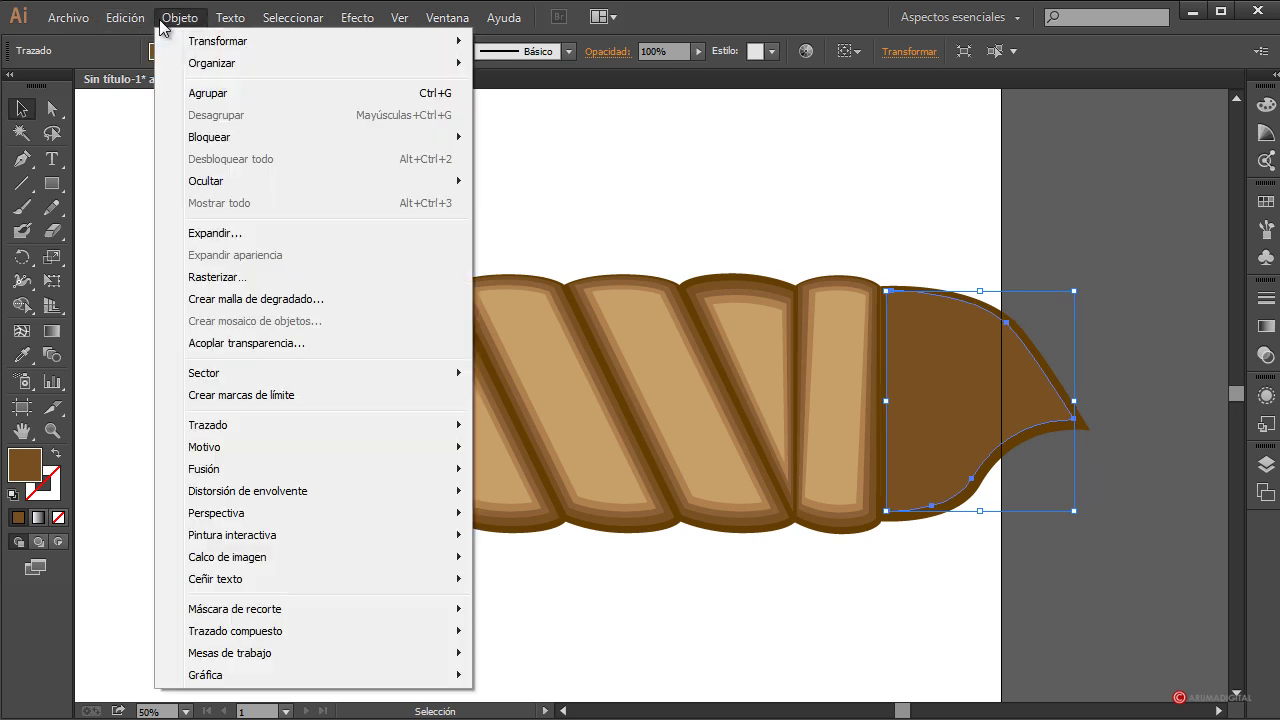
pyautogui.moveTo(449, 425)
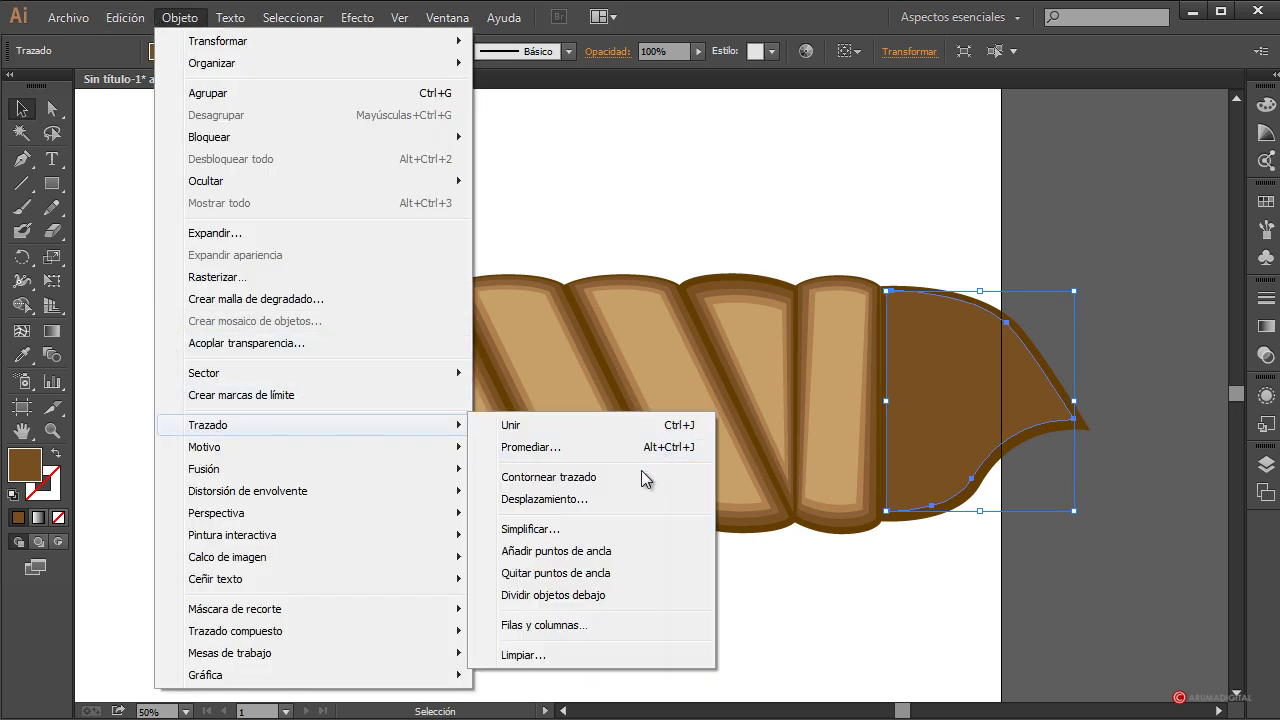
pyautogui.click(543, 500)
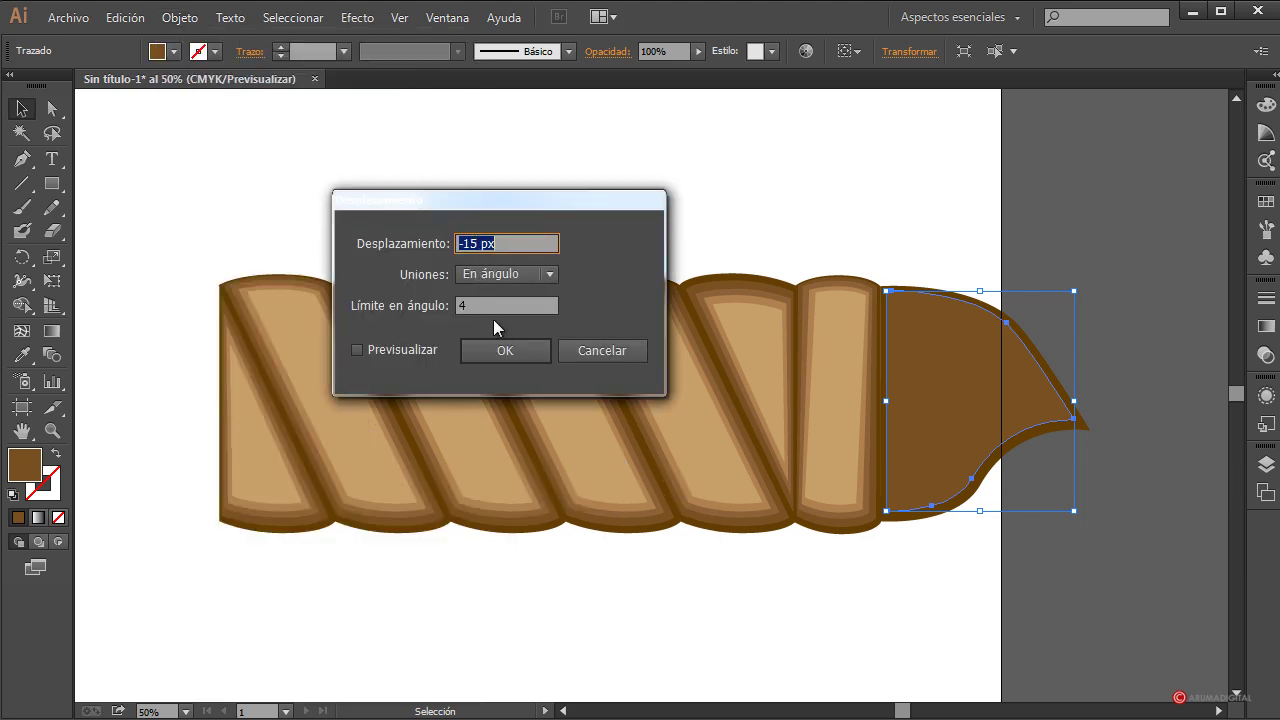
pyautogui.click(508, 345)
pyautogui.click(174, 51)
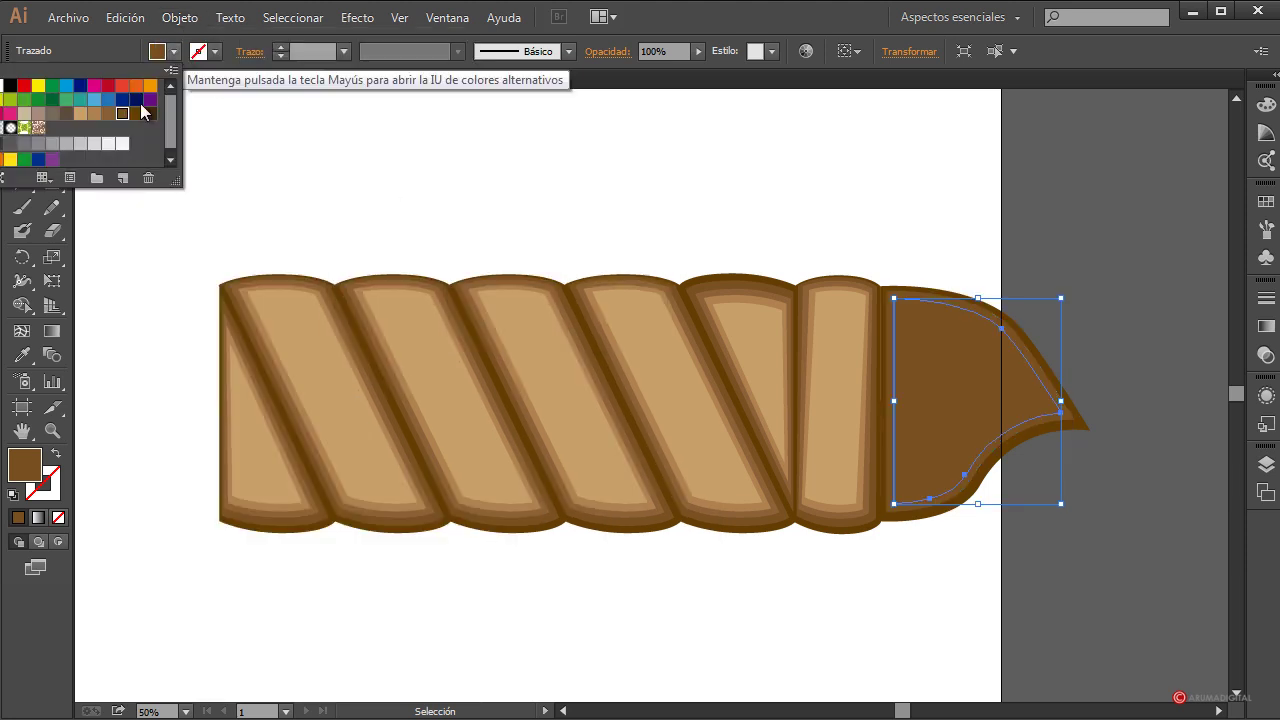
pyautogui.click(108, 113)
pyautogui.click(1000, 362)
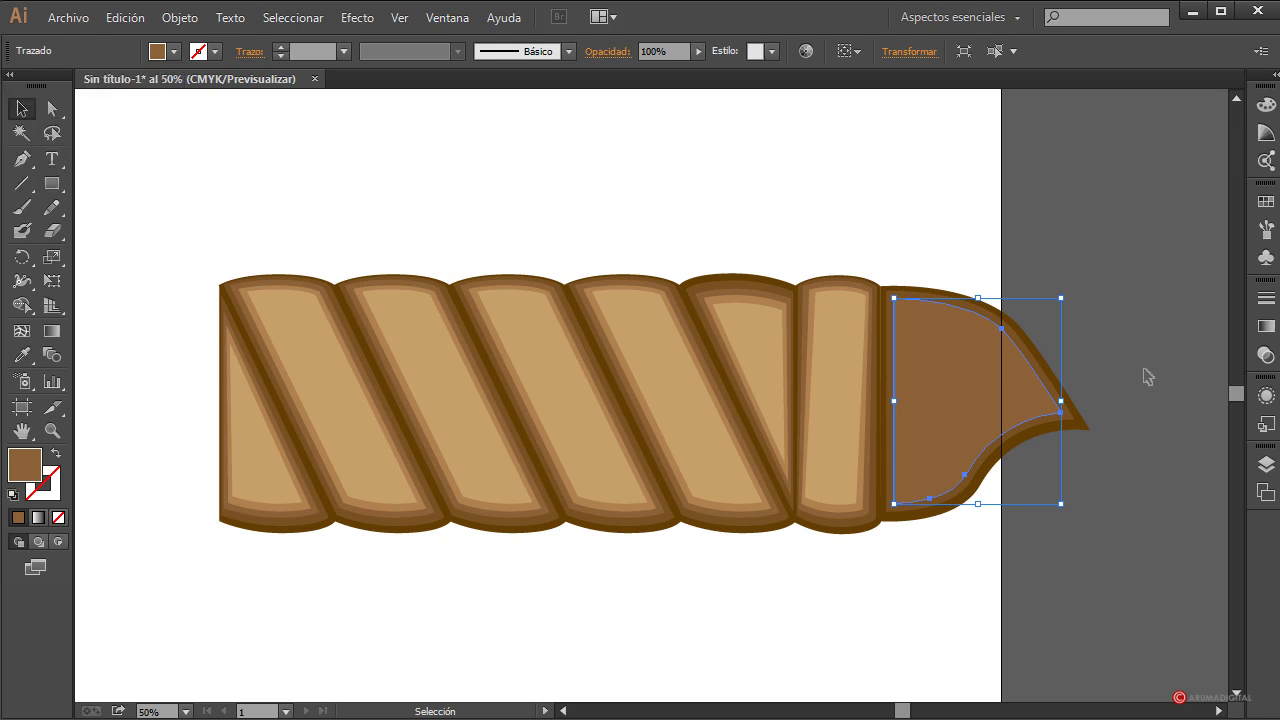
pyautogui.press('Left')
pyautogui.press('Left')
pyautogui.press('Left')
pyautogui.press('Left')
pyautogui.press('Up')
pyautogui.press('Up')
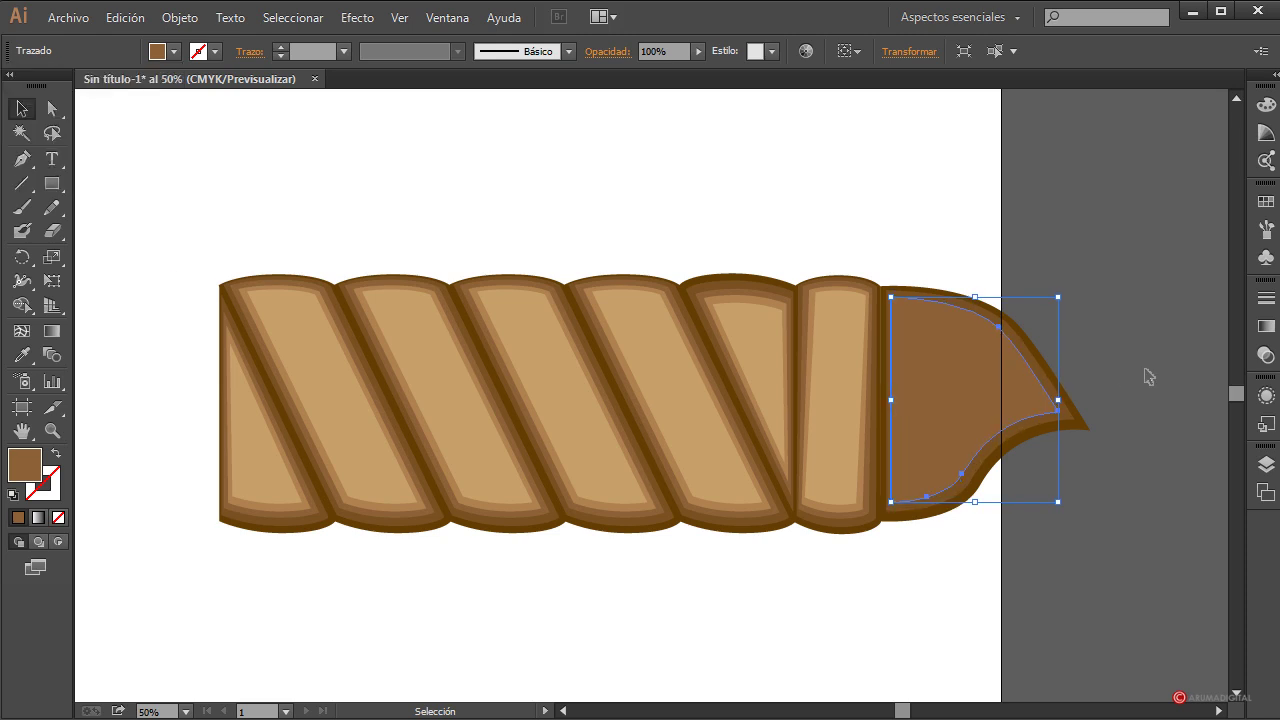
# - Add one more offset inset, nudge it up, and fill it a lighter tan-brown
pyautogui.click(180, 17)
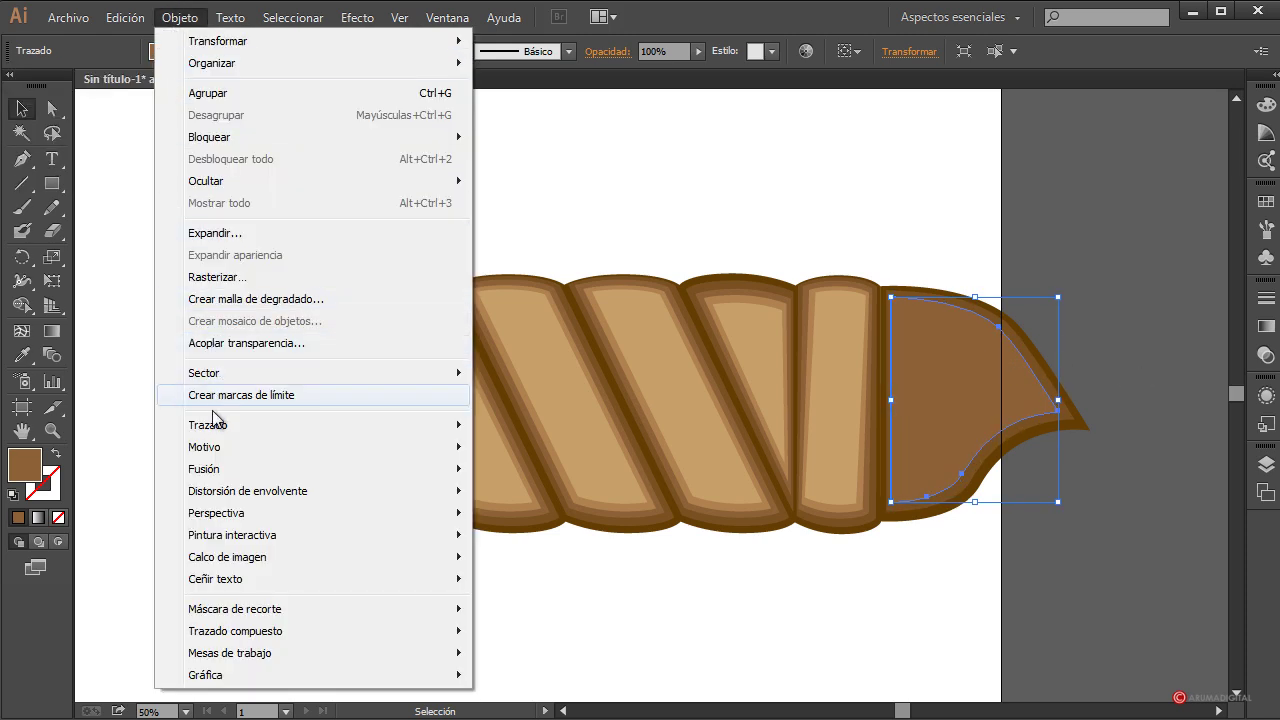
pyautogui.moveTo(222, 428)
pyautogui.click(544, 499)
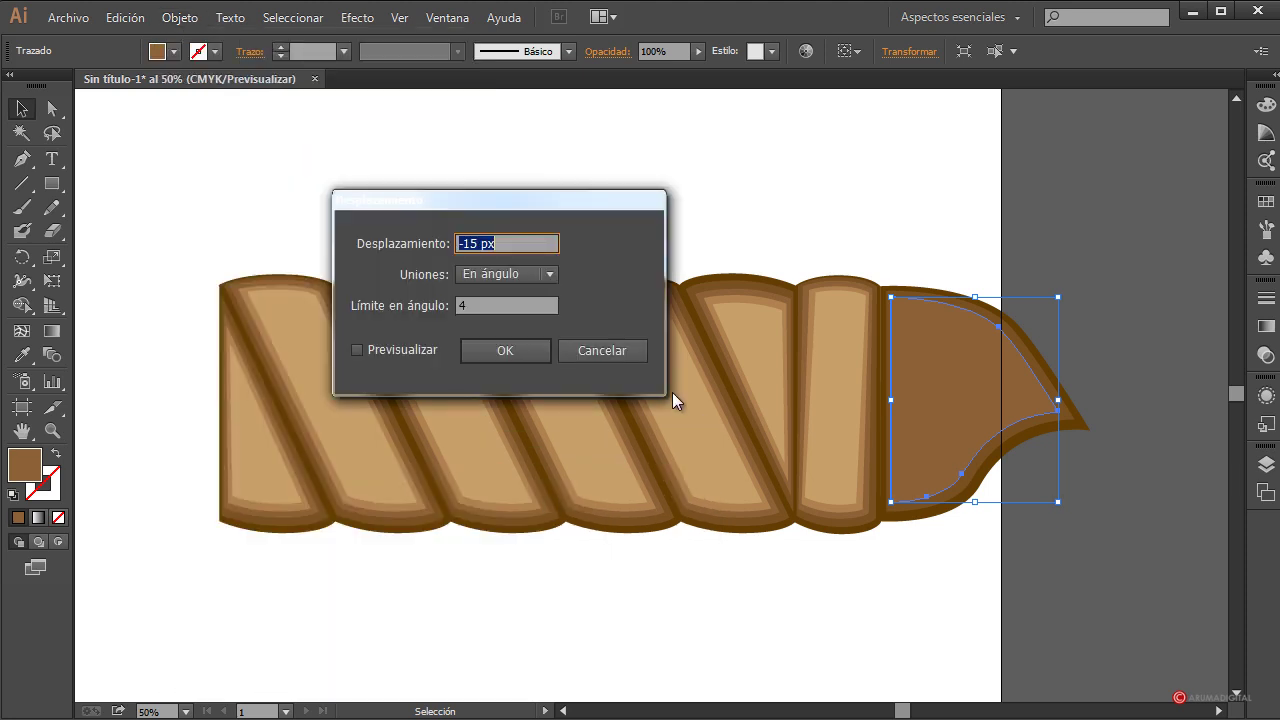
pyautogui.click(470, 353)
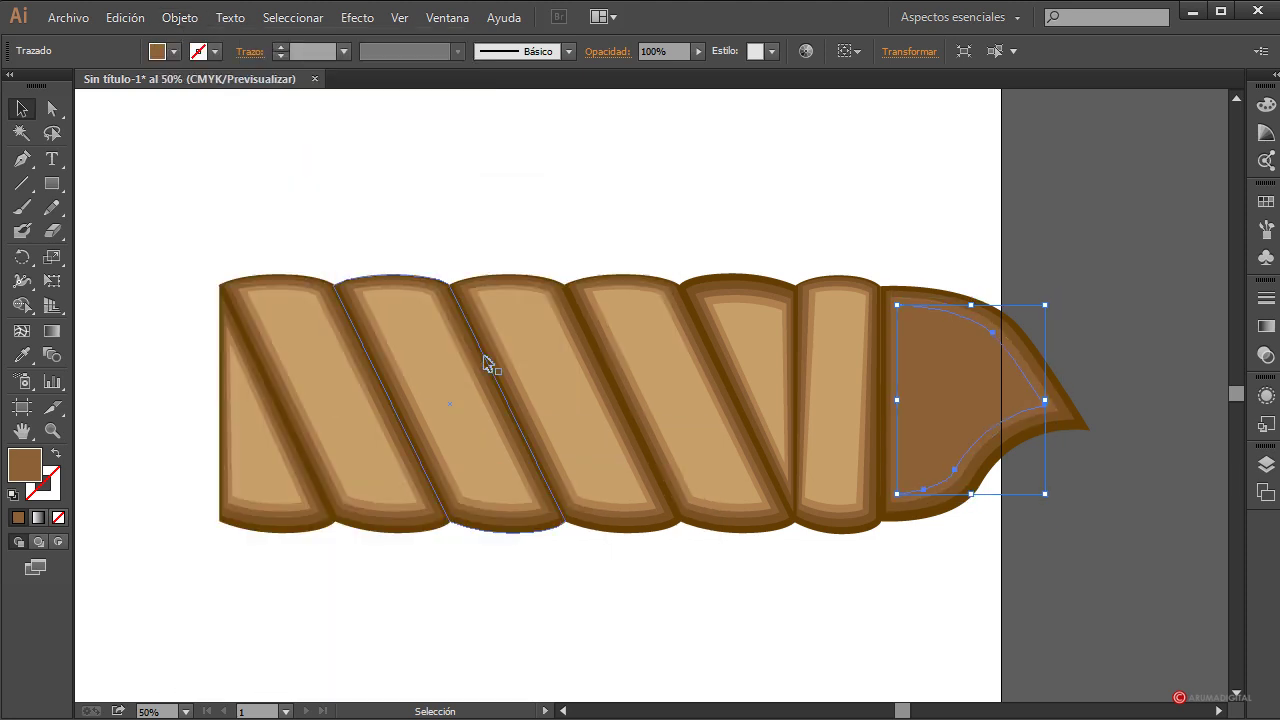
pyautogui.press('Up')
pyautogui.press('Up')
pyautogui.press('Up')
pyautogui.press('Up')
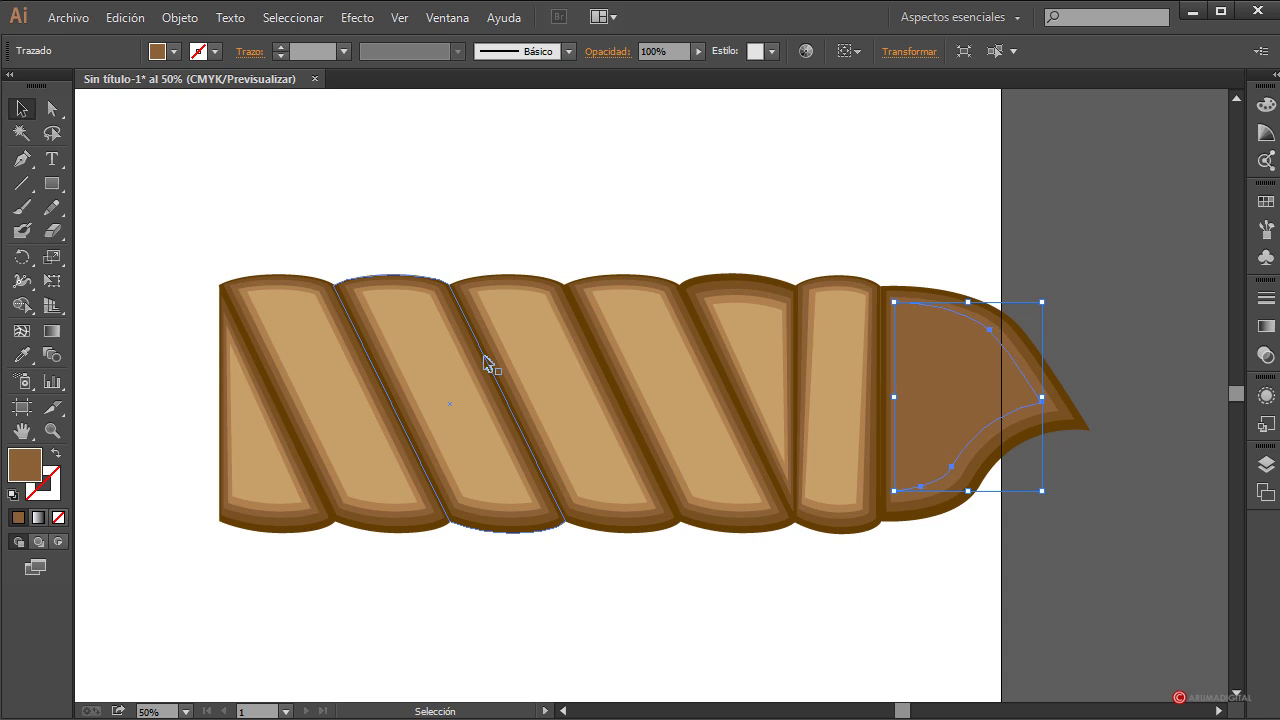
pyautogui.click(174, 51)
pyautogui.click(94, 114)
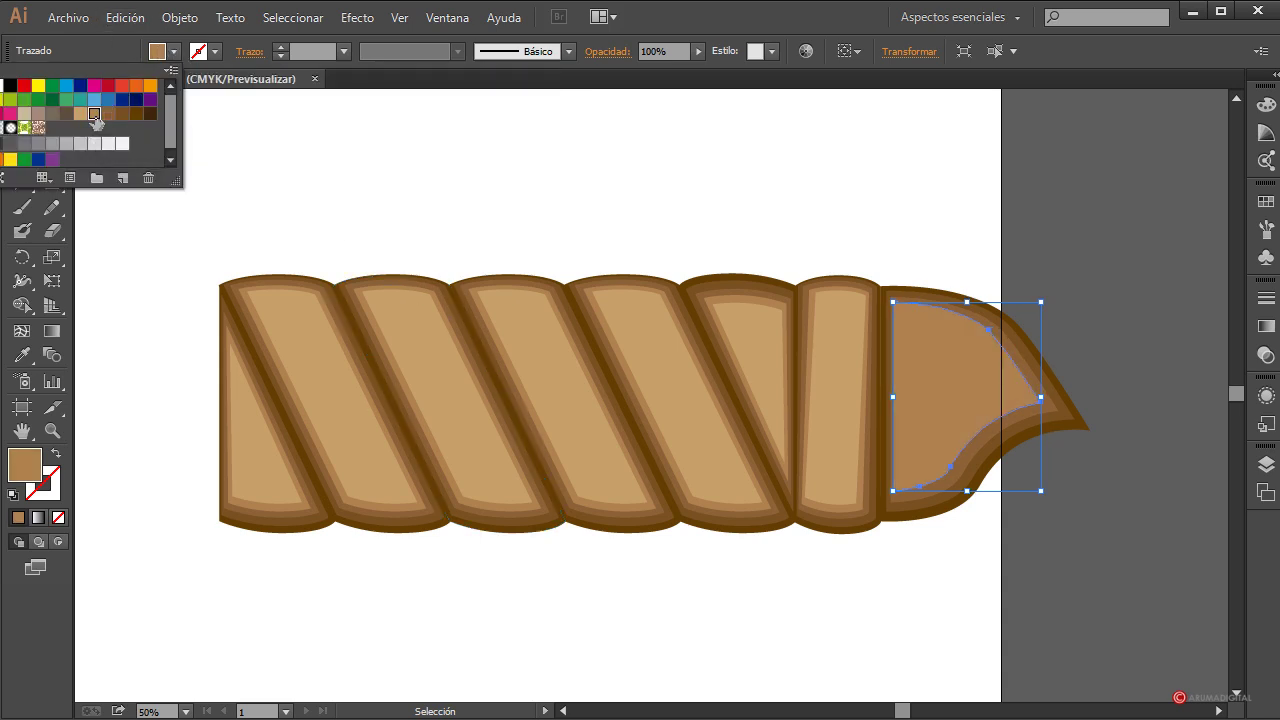
# - Create a -20 px offset path inset as the tip's innermost layer
pyautogui.click(183, 18)
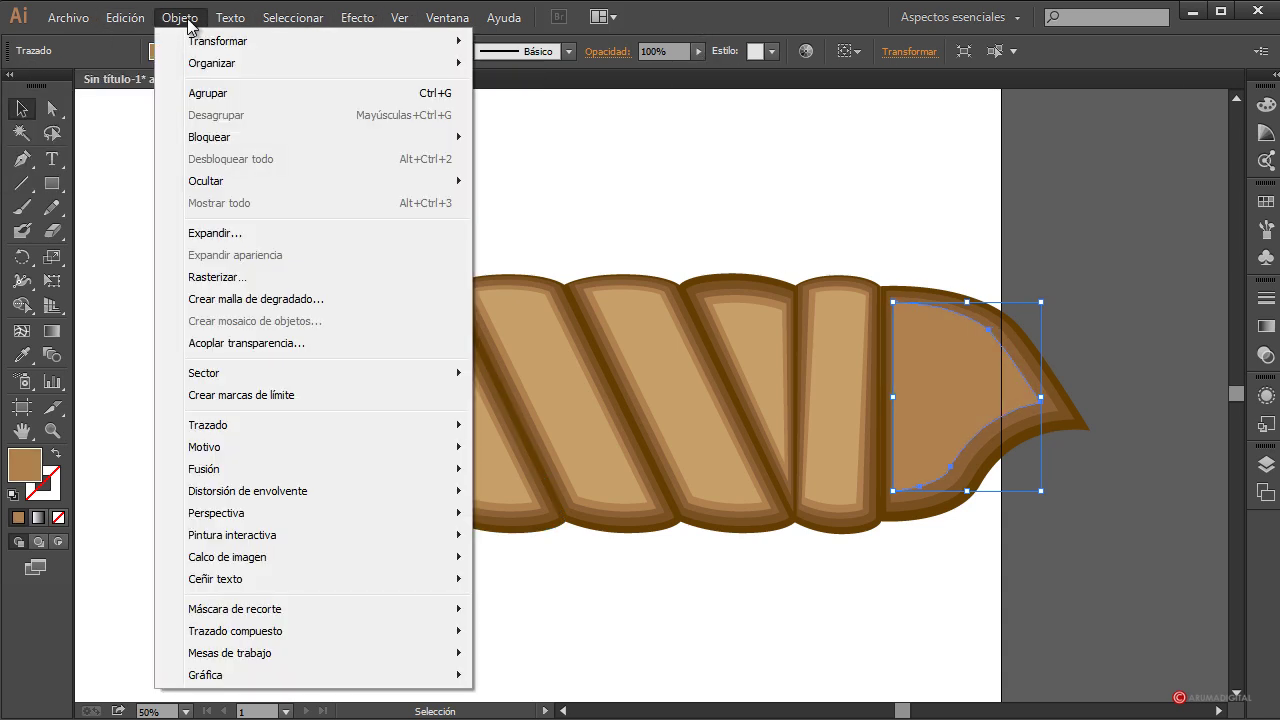
pyautogui.moveTo(216, 432)
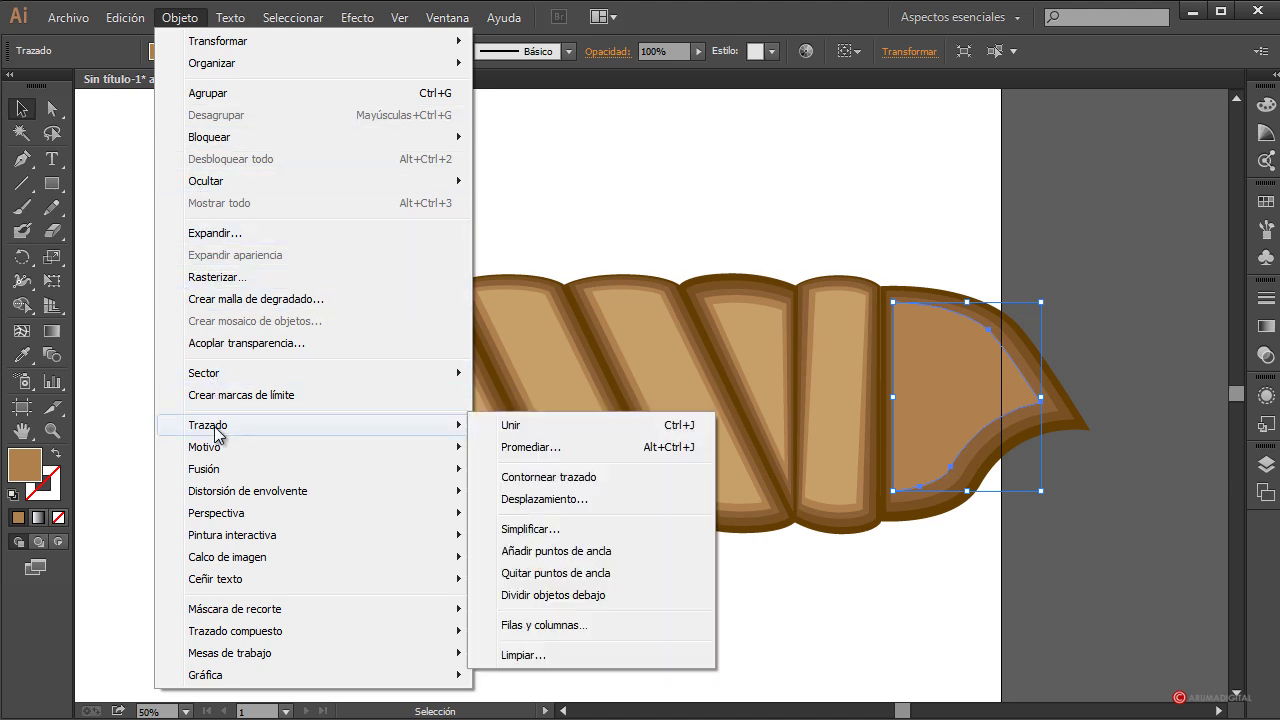
pyautogui.click(532, 503)
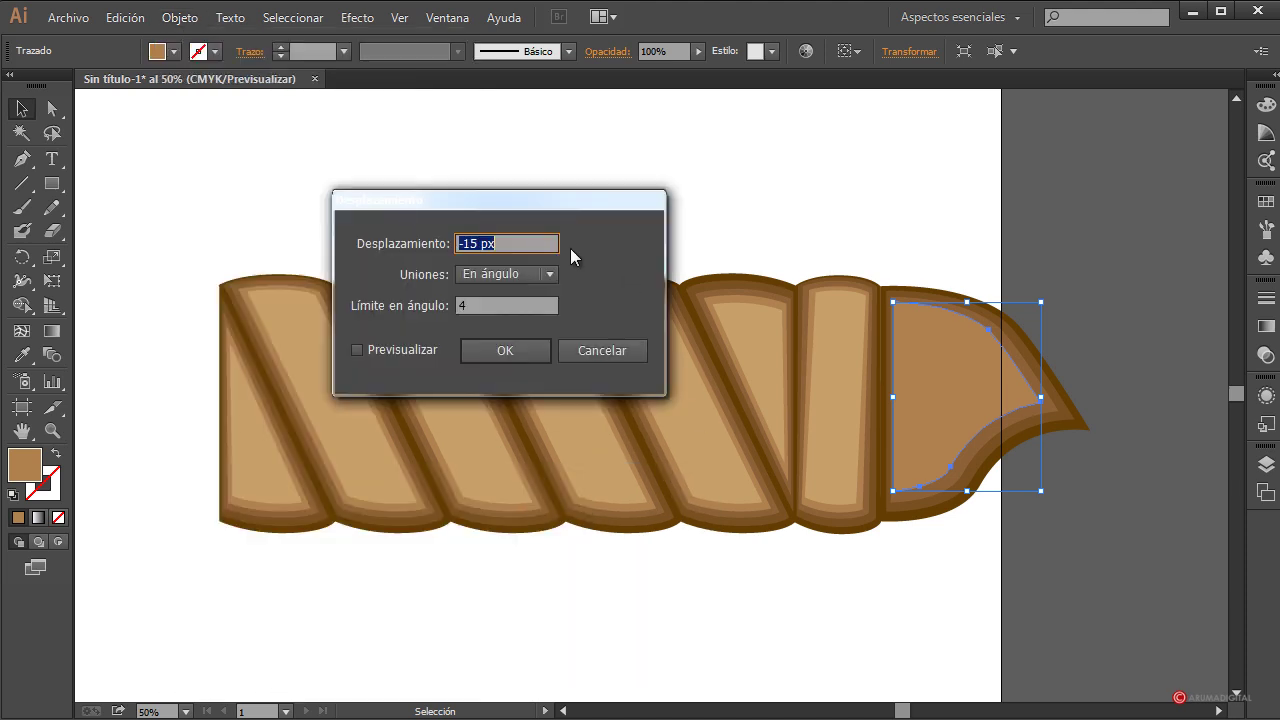
pyautogui.click(466, 243)
pyautogui.write('20')
pyautogui.click(505, 350)
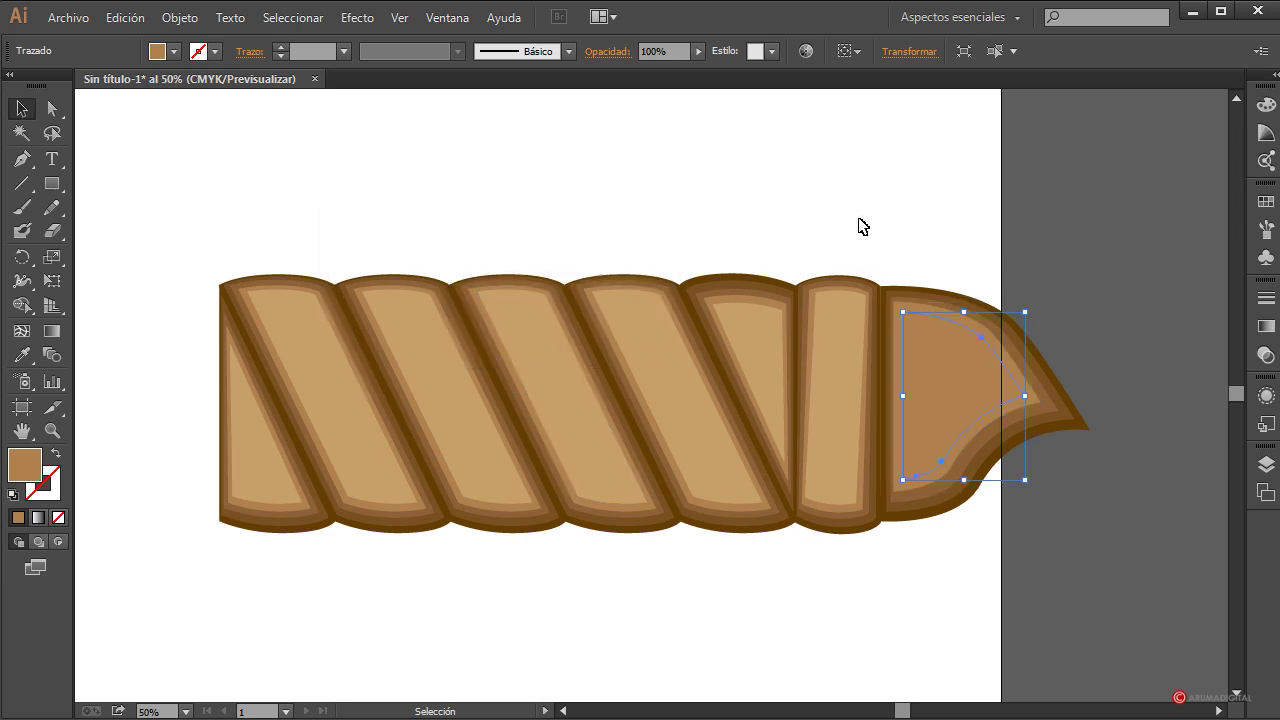
# - Nudge the innermost inset into place, fill it light tan, then select all tip layers
pyautogui.press('Left')
pyautogui.press('Left')
pyautogui.press('Left')
pyautogui.press('Left')
pyautogui.press('Left')
pyautogui.press('Left')
pyautogui.press('Left')
pyautogui.press('Left')
pyautogui.press('Left')
pyautogui.press('Left')
pyautogui.press('Up')
pyautogui.press('Up')
pyautogui.press('Up')
pyautogui.press('Up')
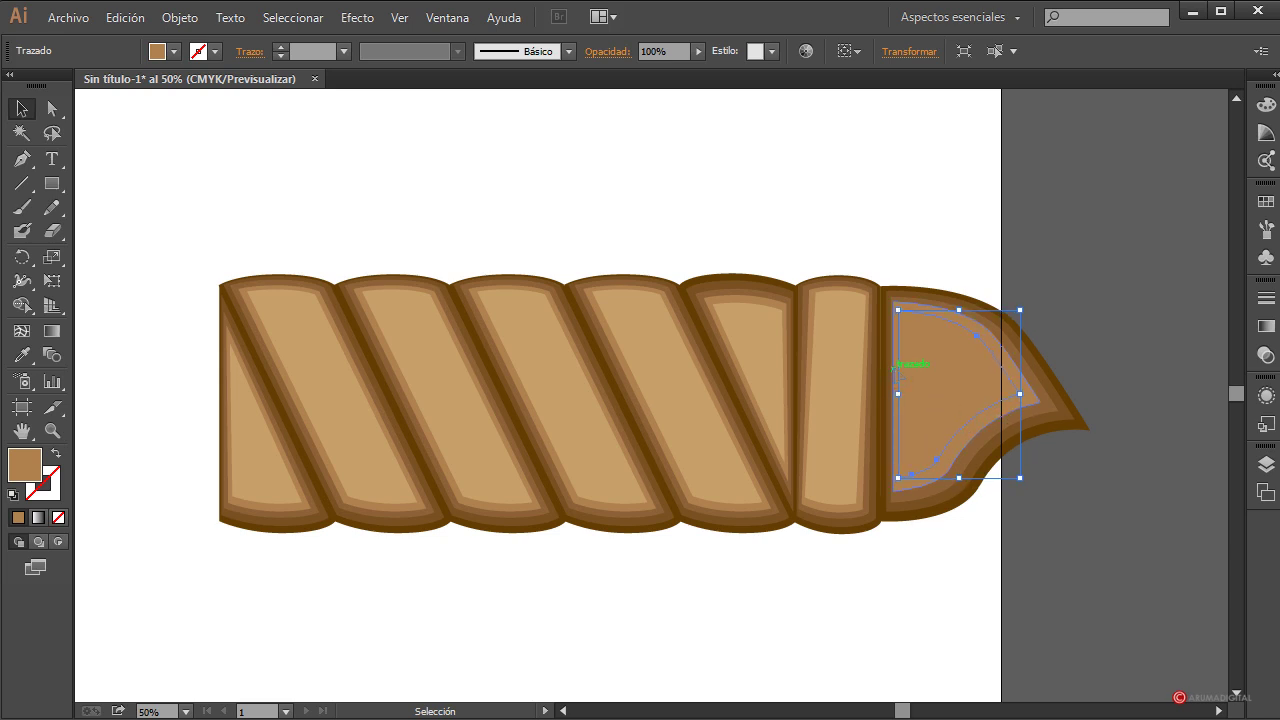
pyautogui.press('Left')
pyautogui.press('Left')
pyautogui.press('Up')
pyautogui.press('Up')
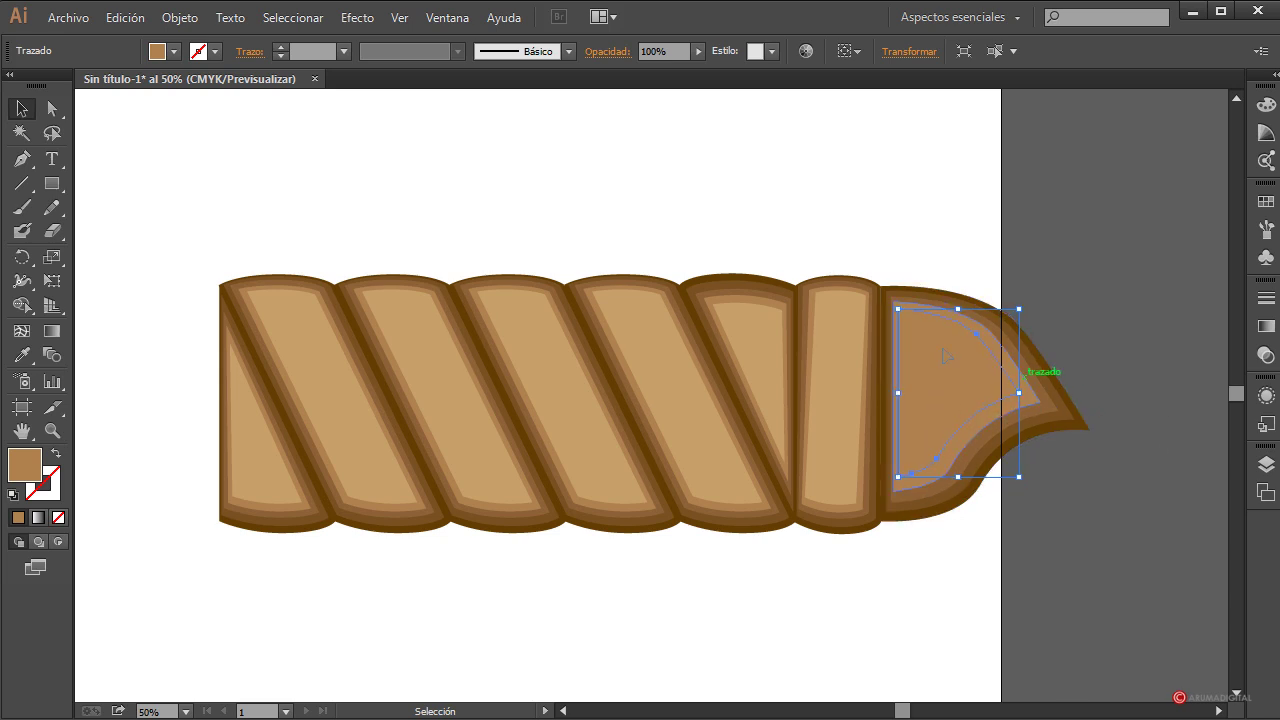
pyautogui.click(174, 52)
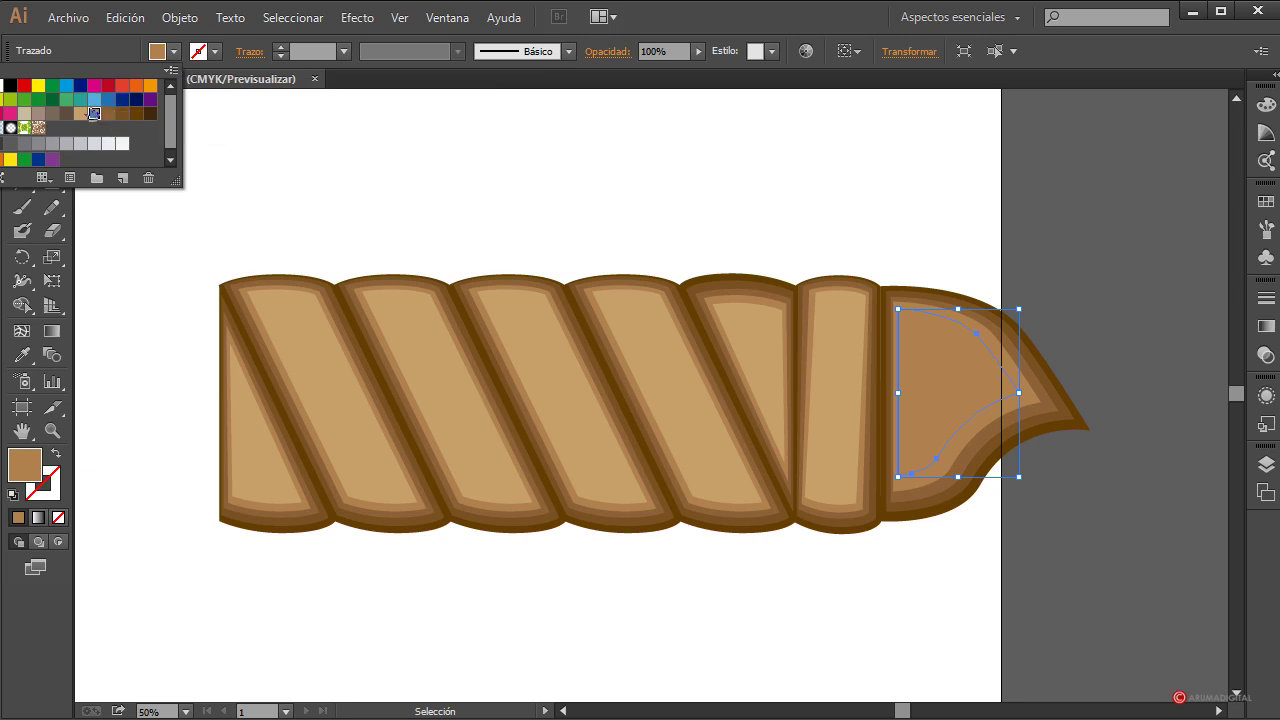
pyautogui.click(80, 113)
pyautogui.click(425, 182)
pyautogui.click(430, 180)
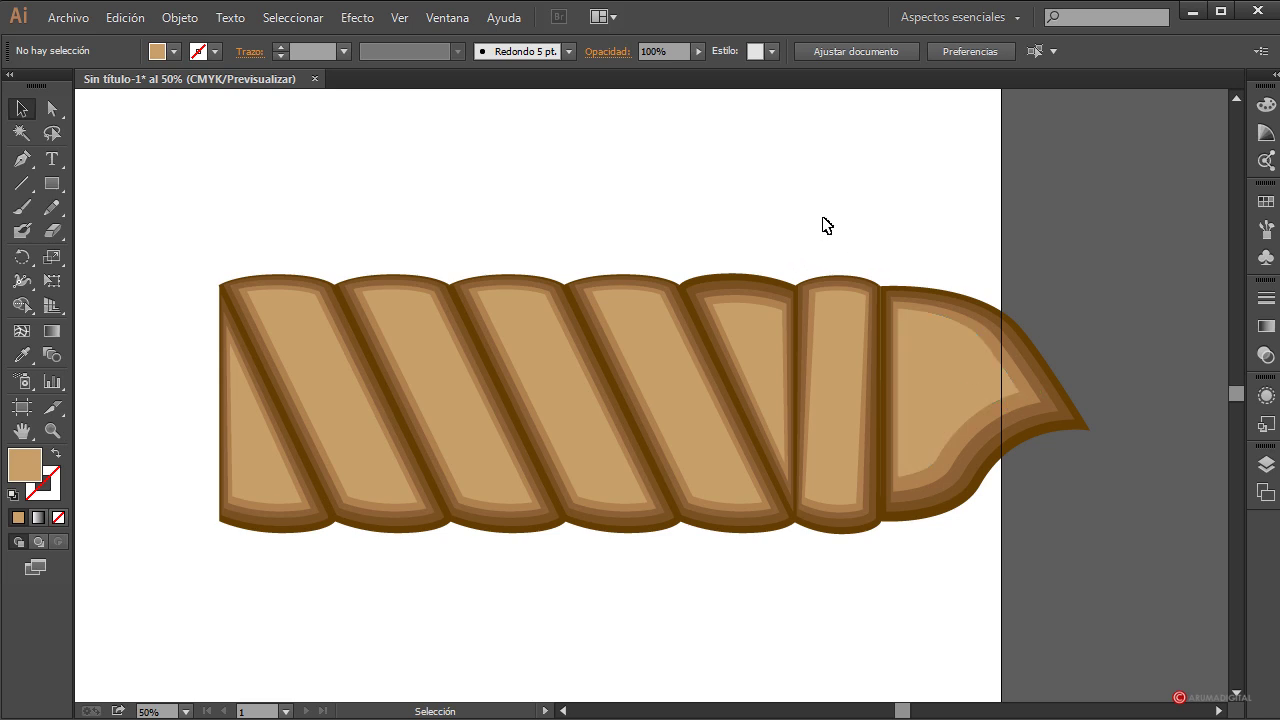
pyautogui.moveTo(1105, 240); pyautogui.dragTo(970, 581)
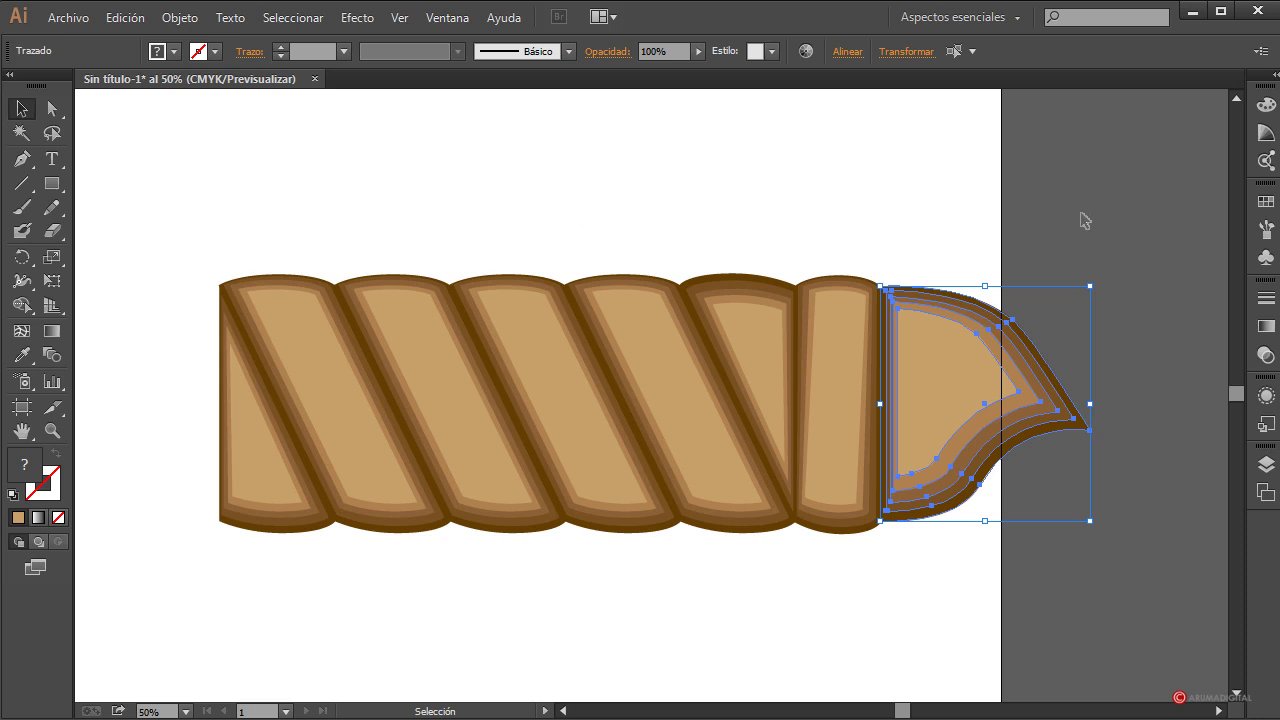
# - Reflect a vertical-axis copy of the tip and last plank and move it to the rope's left end
pyautogui.moveTo(1083, 220); pyautogui.dragTo(860, 465)
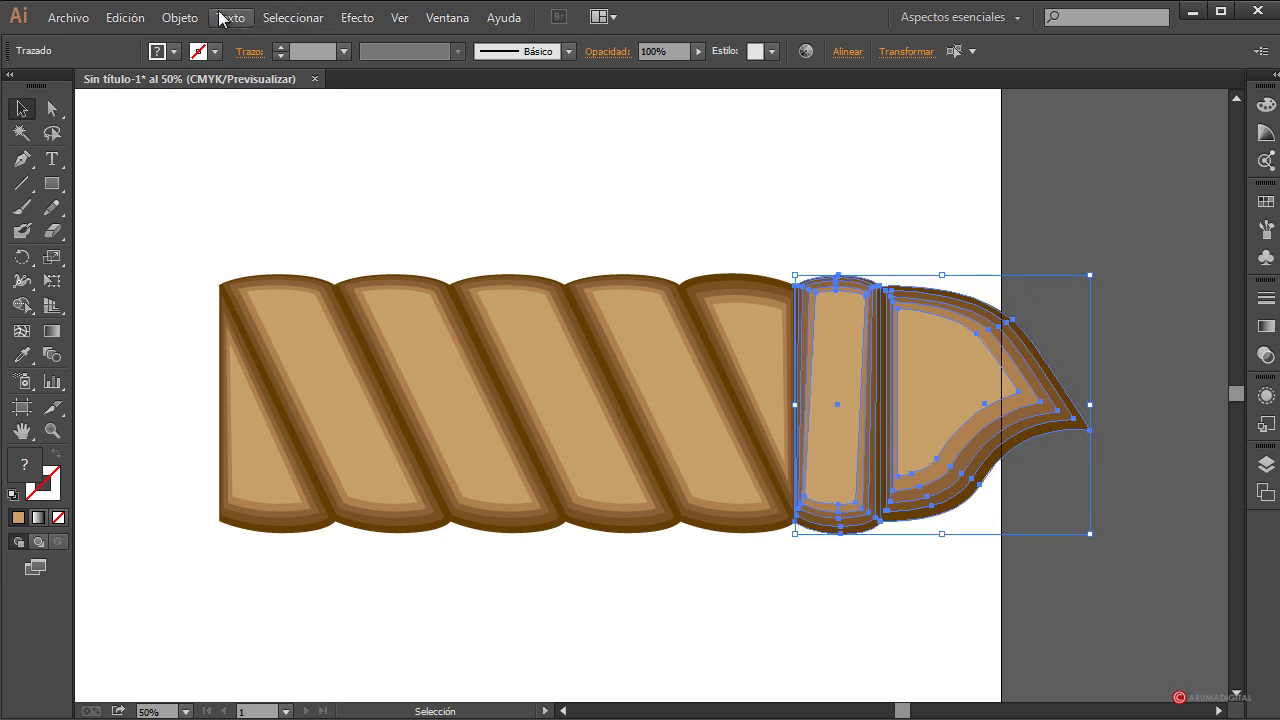
pyautogui.click(182, 17)
pyautogui.moveTo(218, 41)
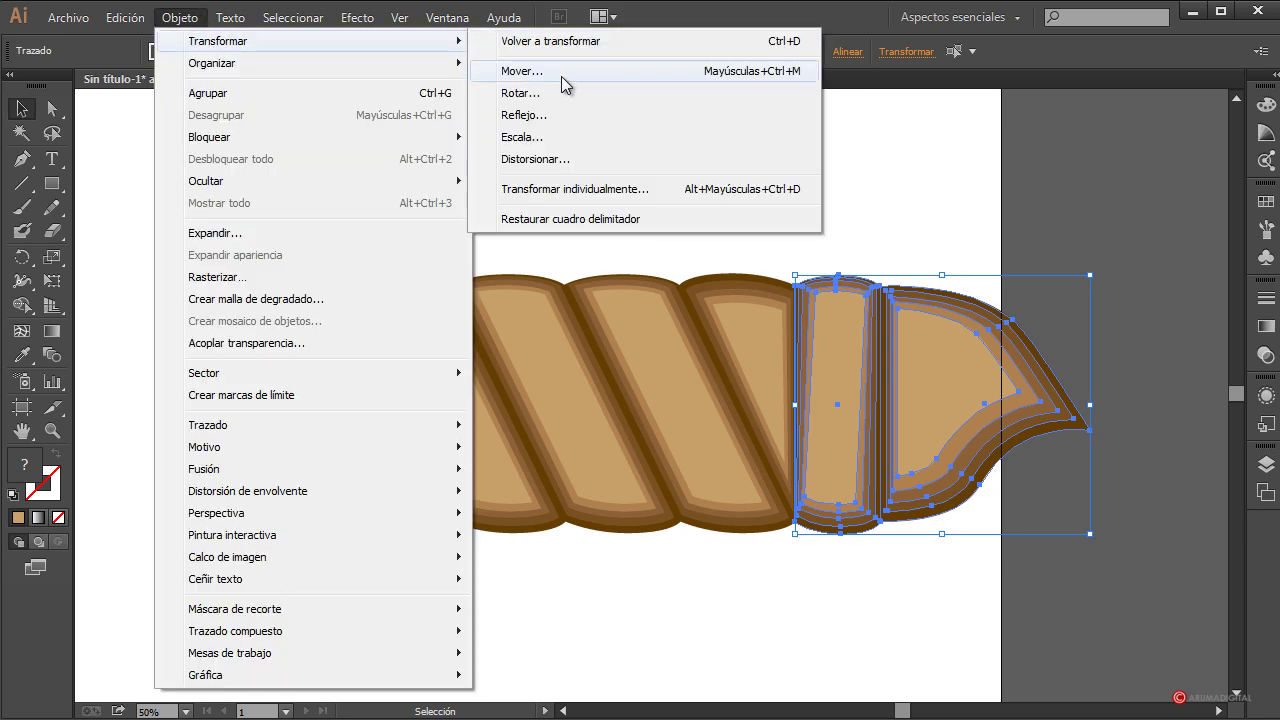
pyautogui.click(540, 115)
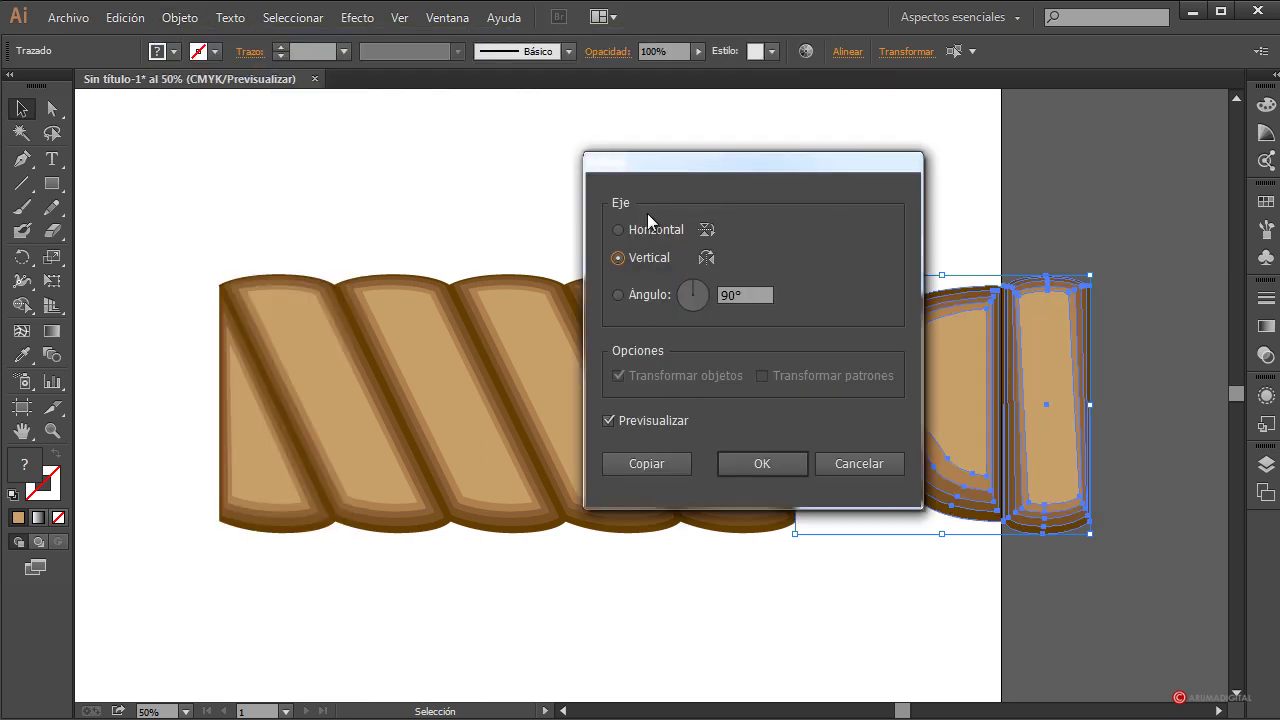
pyautogui.click(648, 465)
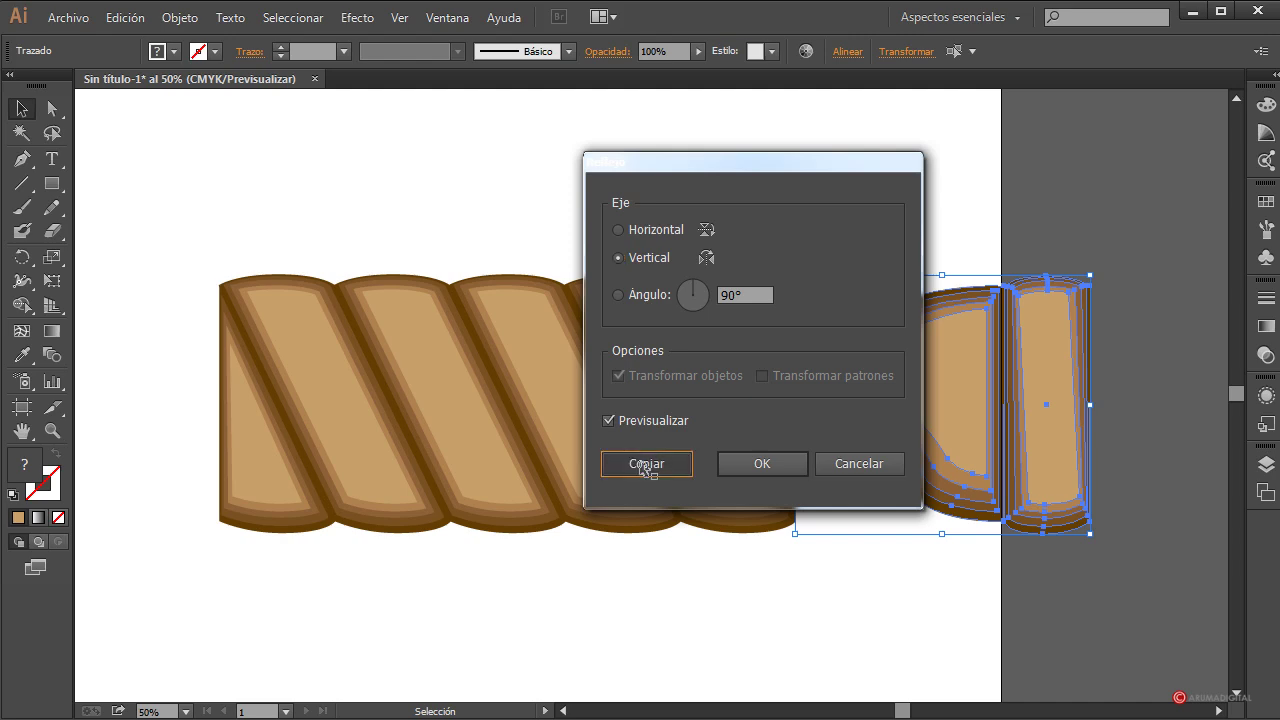
pyautogui.moveTo(1044, 388); pyautogui.dragTo(163, 388)
# - Flip the left-end copy upside down with a horizontal-axis reflection
pyautogui.click(181, 20)
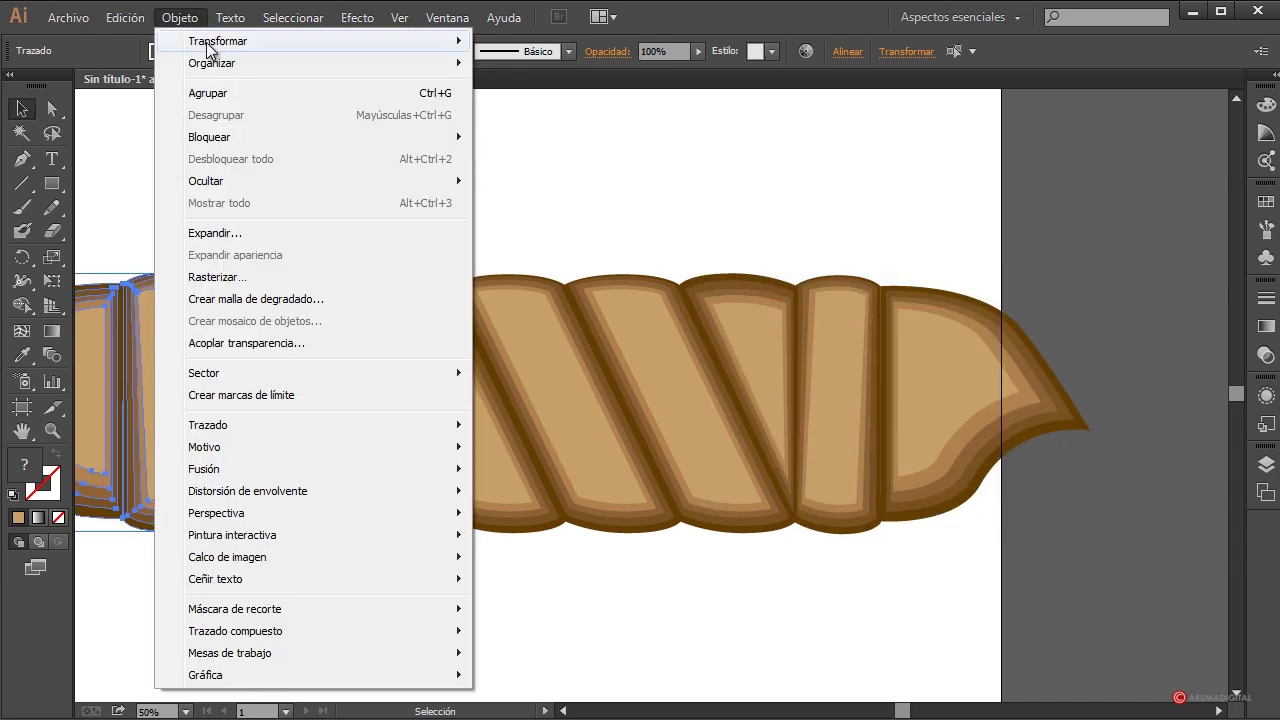
pyautogui.moveTo(210, 41)
pyautogui.click(533, 115)
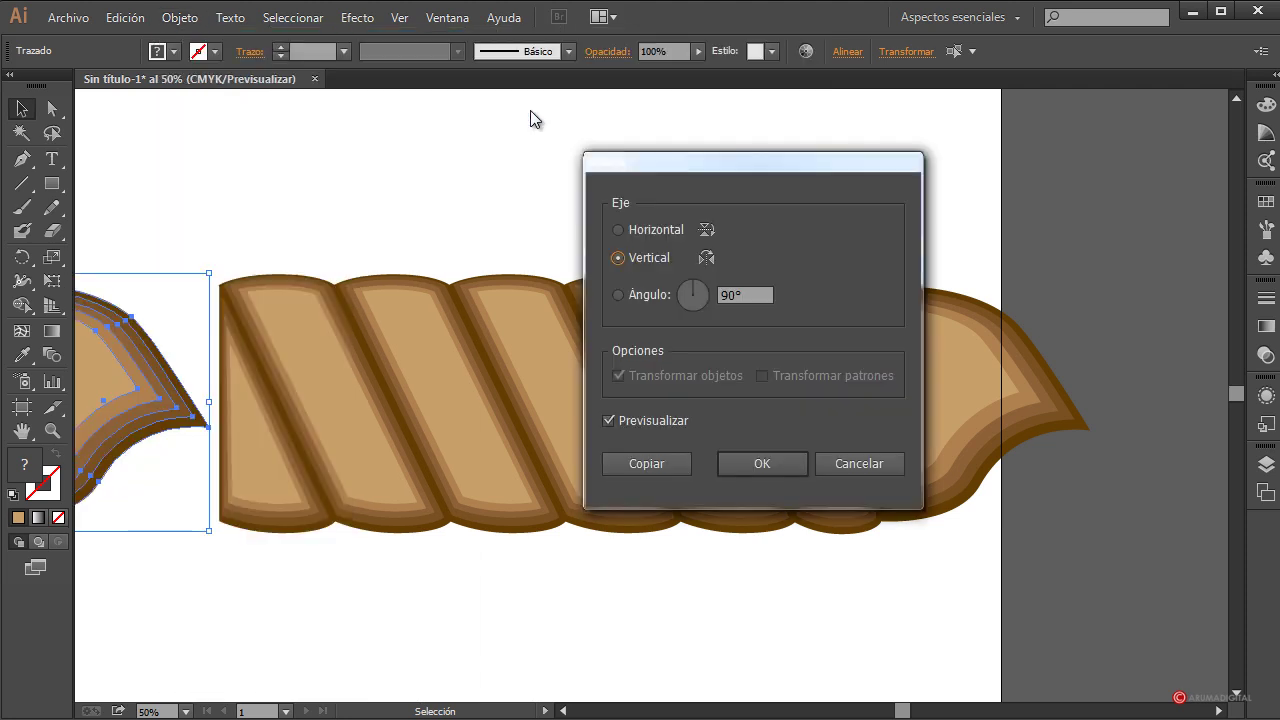
pyautogui.click(650, 231)
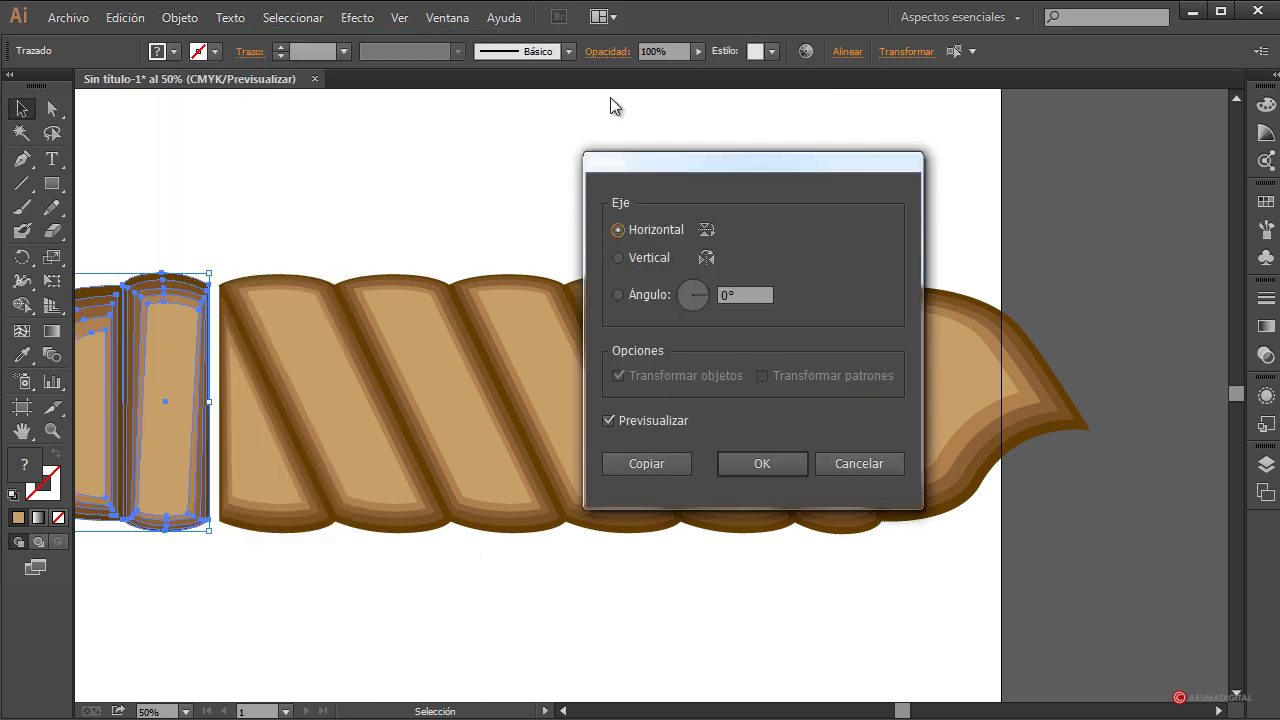
pyautogui.click(730, 470)
pyautogui.click(251, 217)
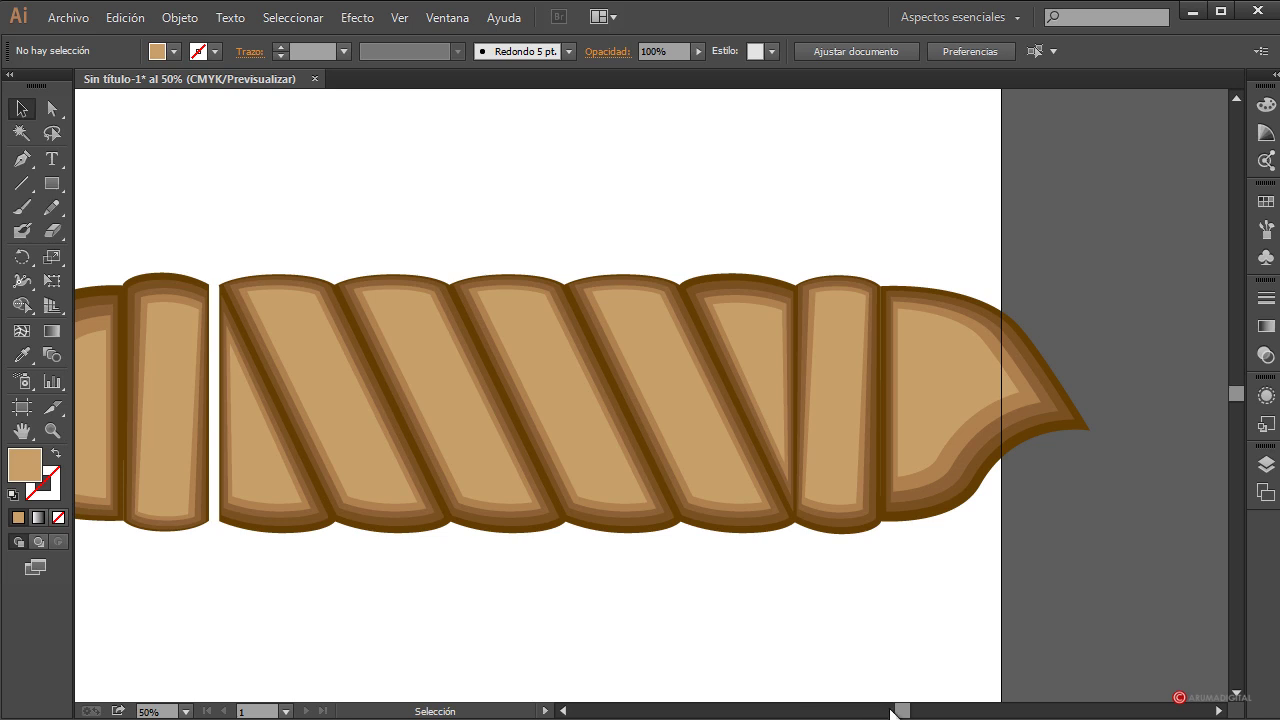
# - Butt the mirrored left tip and plank flush against the first slanted plank
pyautogui.moveTo(897, 711); pyautogui.dragTo(888, 711)
pyautogui.moveTo(271, 234); pyautogui.dragTo(363, 424)
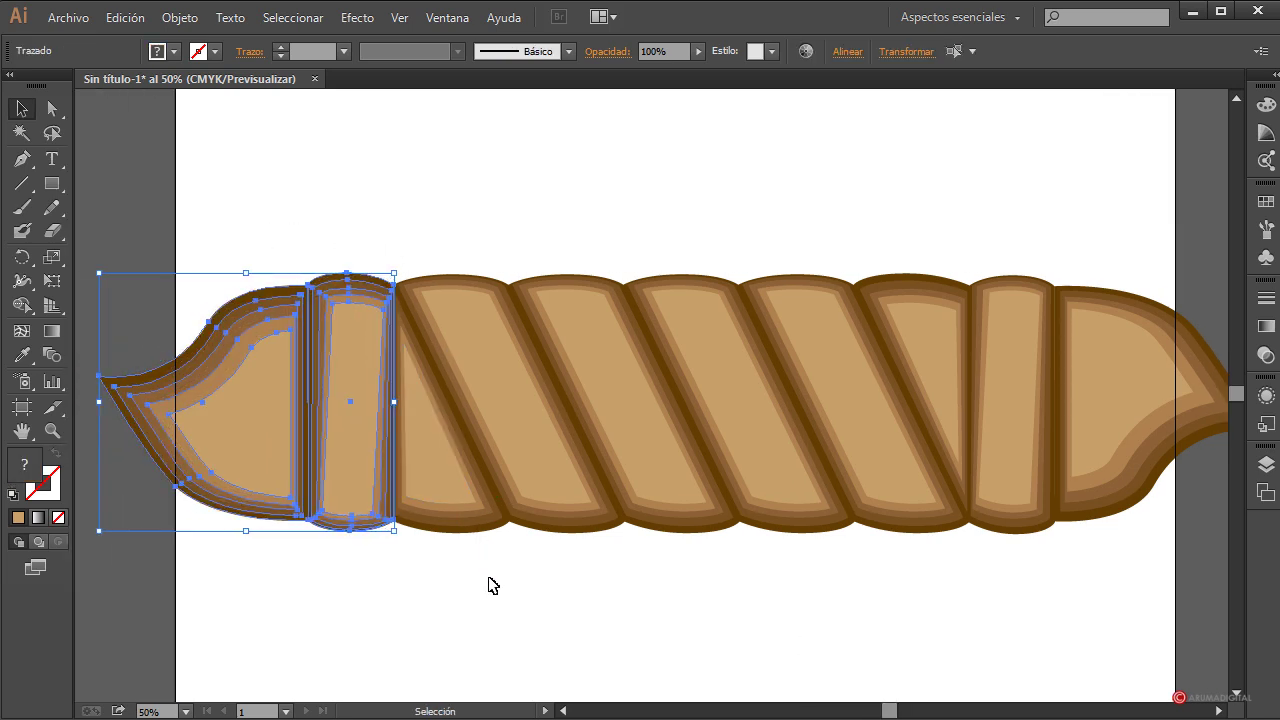
pyautogui.click(503, 620)
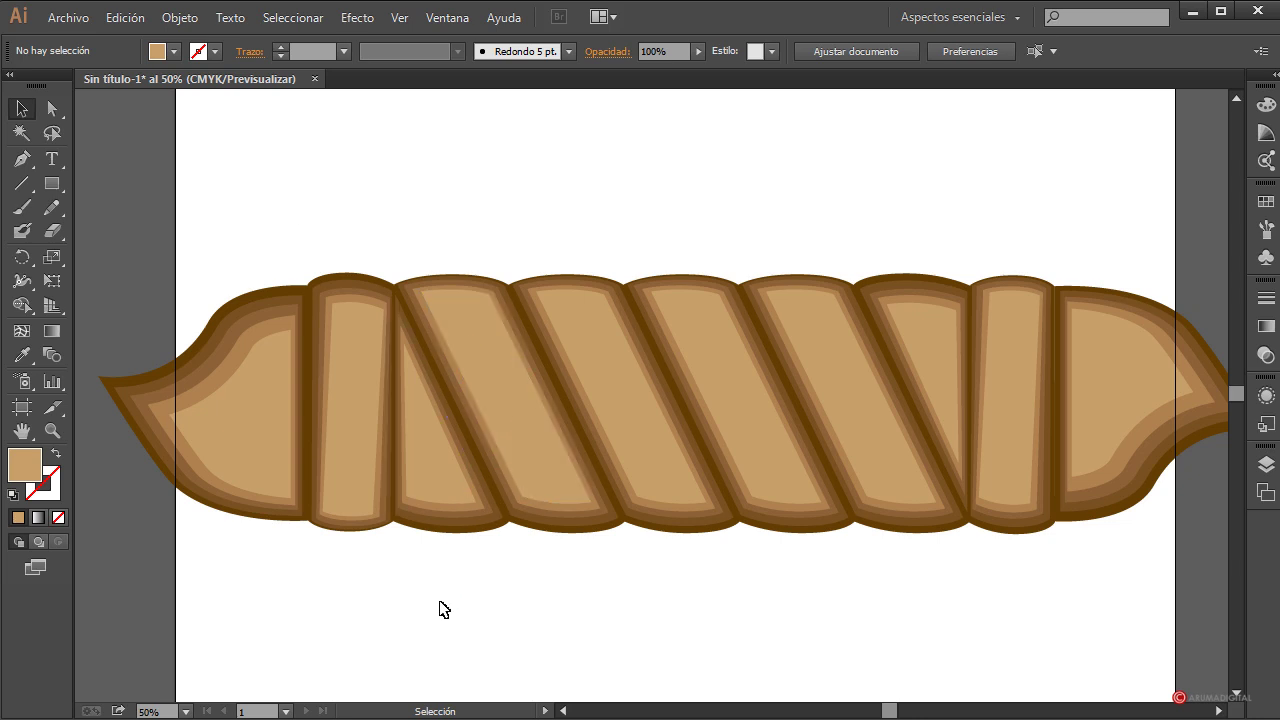
# - Select all of the rope's paths and scale them slightly smaller
pyautogui.click(181, 712)
pyautogui.click(162, 712)
pyautogui.moveTo(1182, 201); pyautogui.dragTo(340, 651)
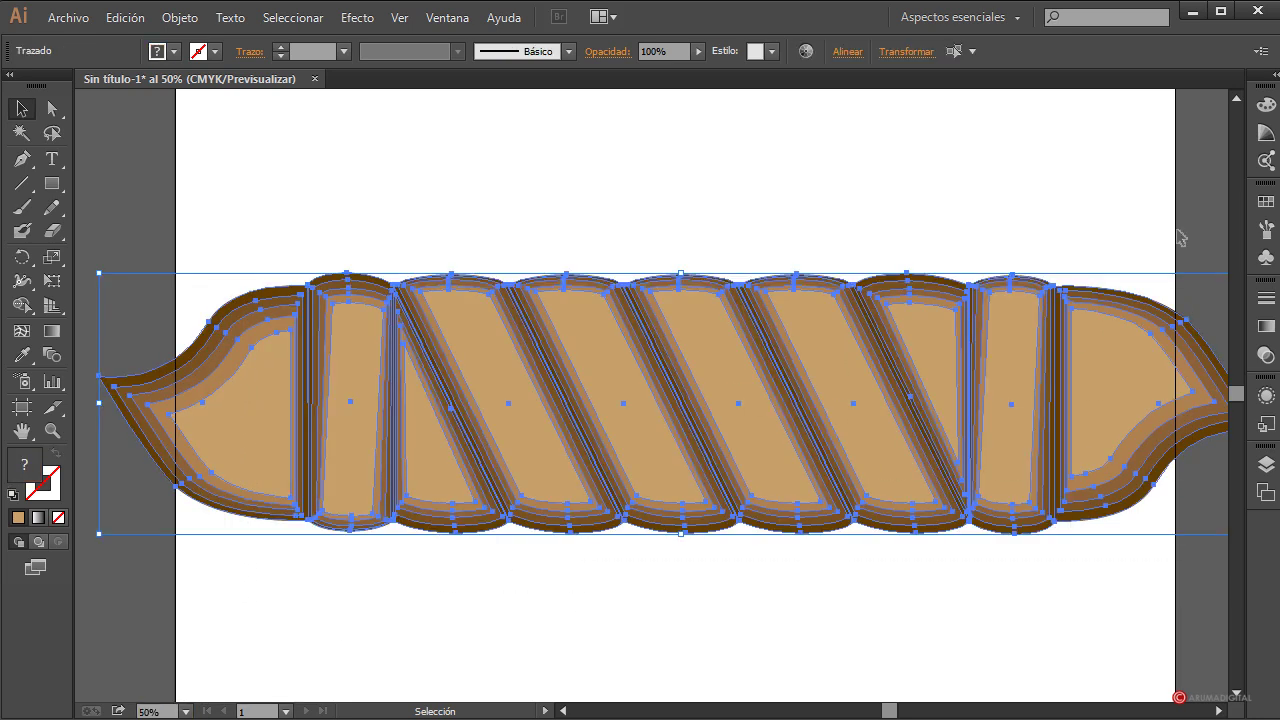
pyautogui.moveTo(99, 272); pyautogui.dragTo(171, 298)
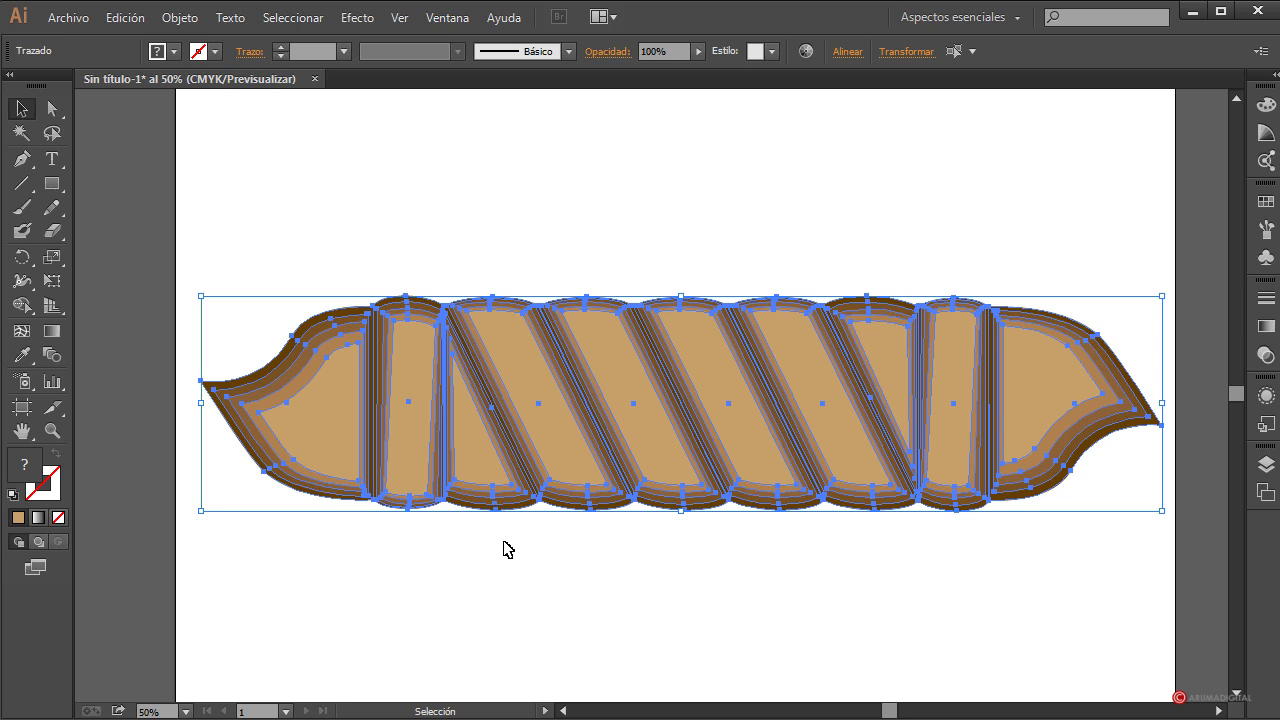
pyautogui.click(851, 620)
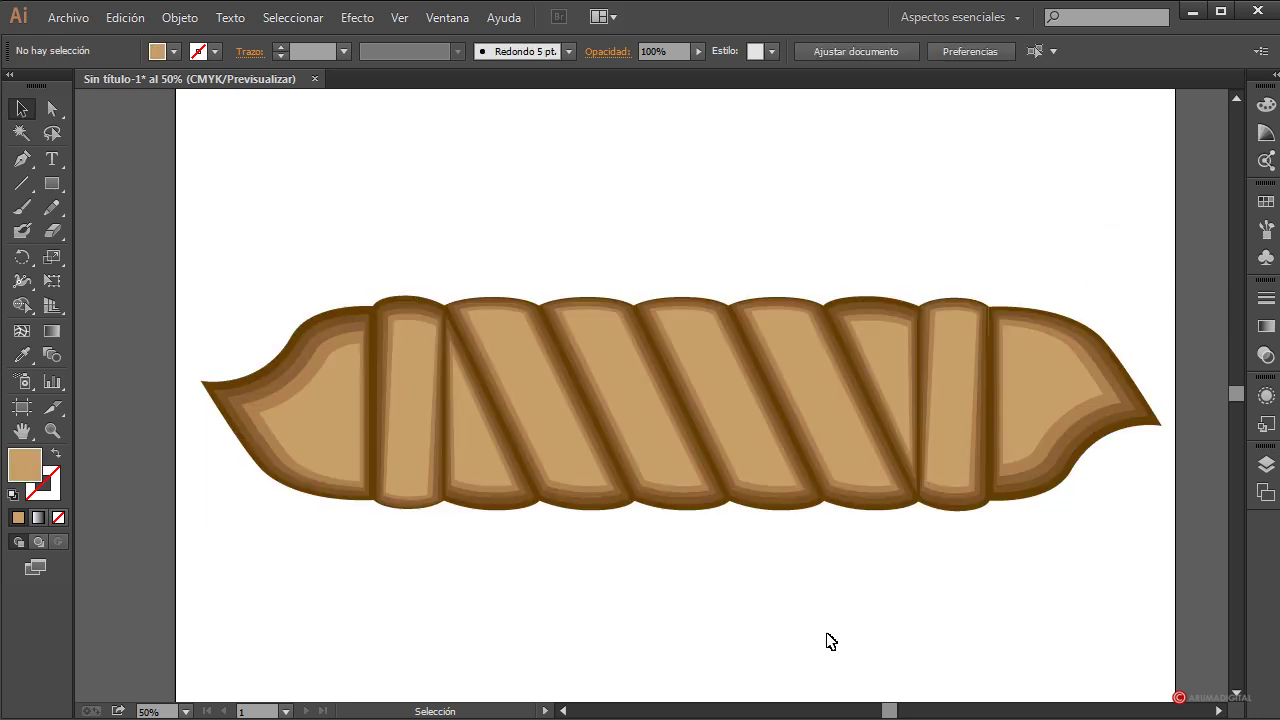
# - Reselect the whole rope and shrink it to a much smaller piece
pyautogui.scroll(-1, 846, 620)
pyautogui.scroll(2, 846, 620)
pyautogui.moveTo(1164, 276); pyautogui.dragTo(486, 603)
pyautogui.moveTo(1160, 320); pyautogui.dragTo(946, 417)
pyautogui.click(922, 479)
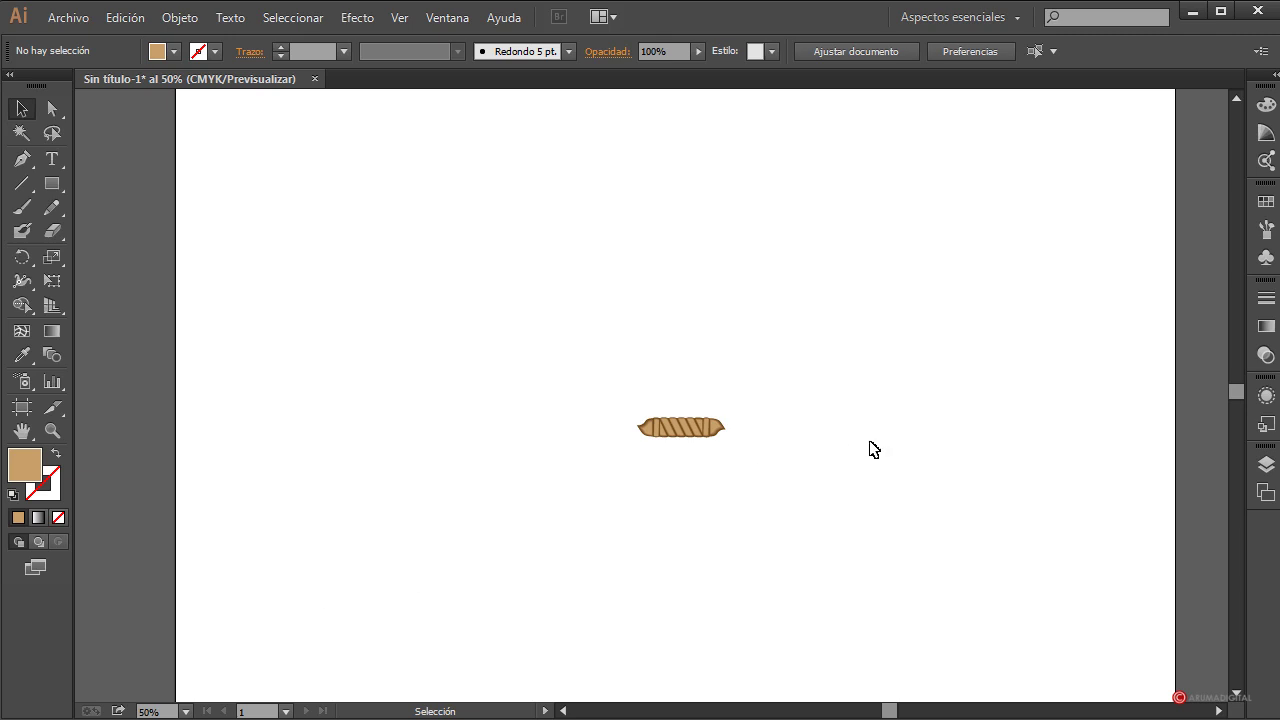
# - Set the magnification to 25%, then 150%, and finally 200% on the rope
pyautogui.scroll(-3, 875, 450)
pyautogui.scroll(3, 876, 451)
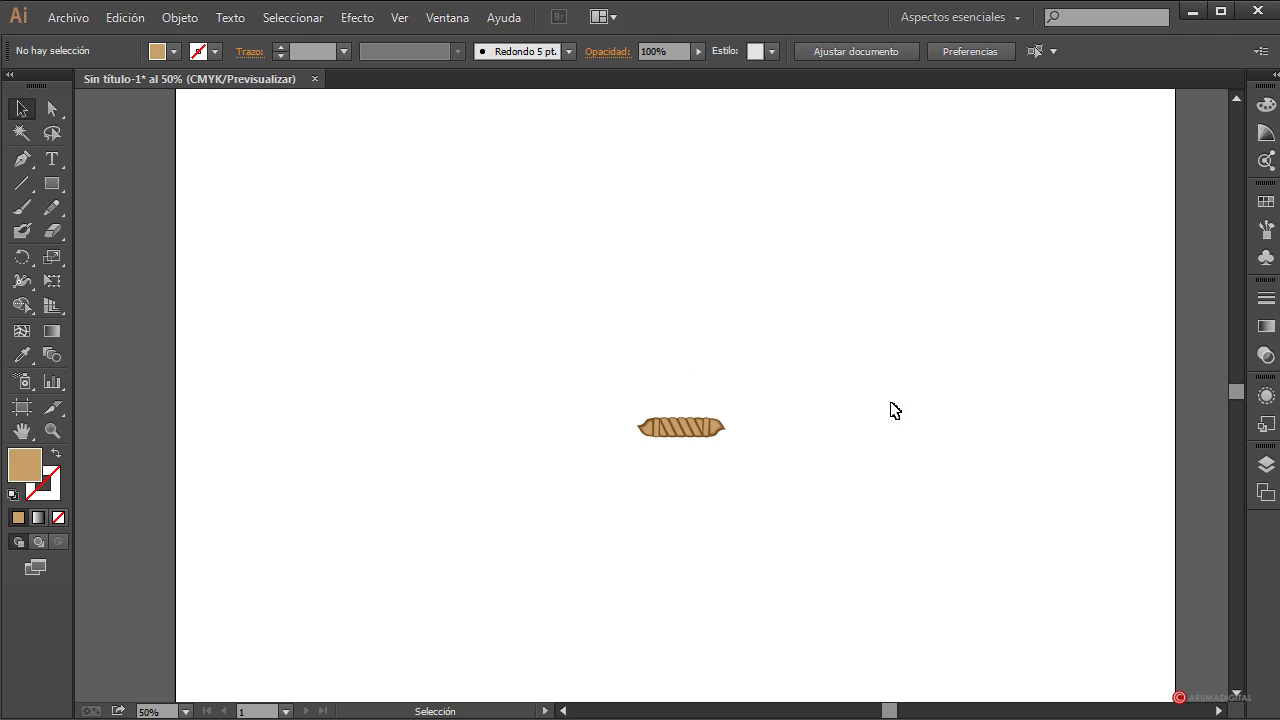
pyautogui.click(148, 711)
pyautogui.write('25')
pyautogui.press('Return')
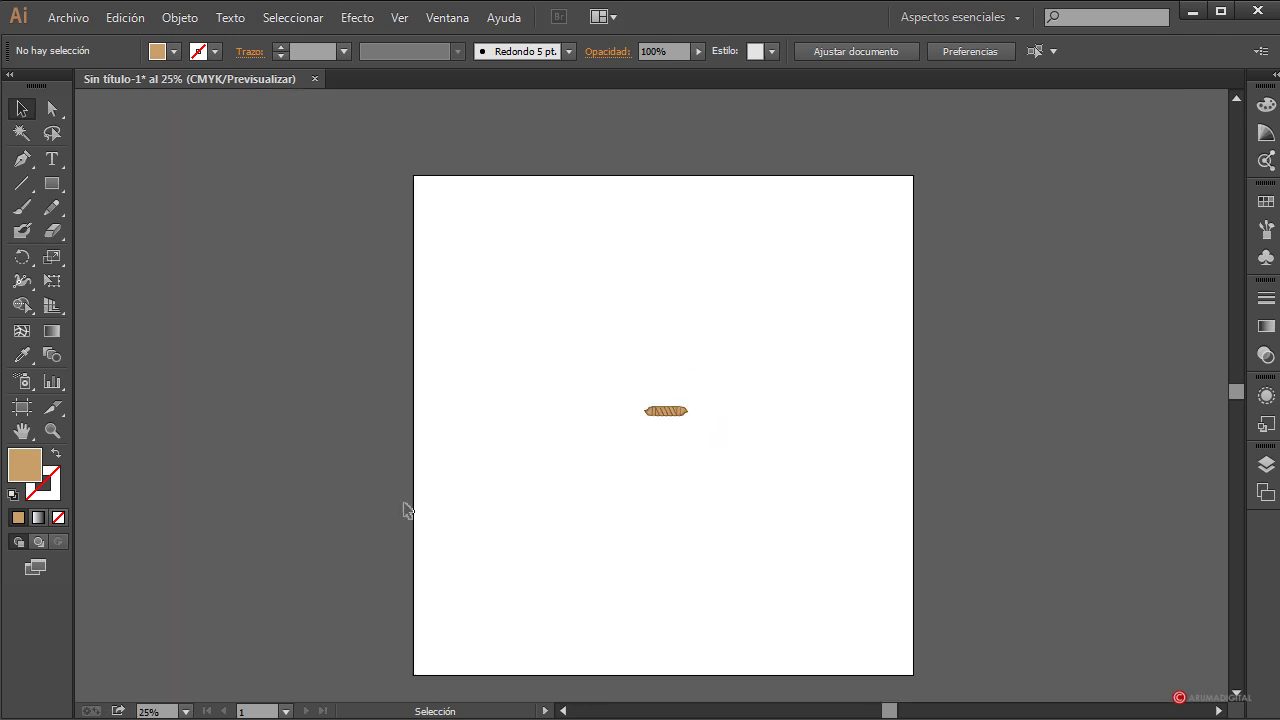
pyautogui.click(168, 711)
pyautogui.write('150')
pyautogui.press('Return')
pyautogui.scroll(-1, 884, 518)
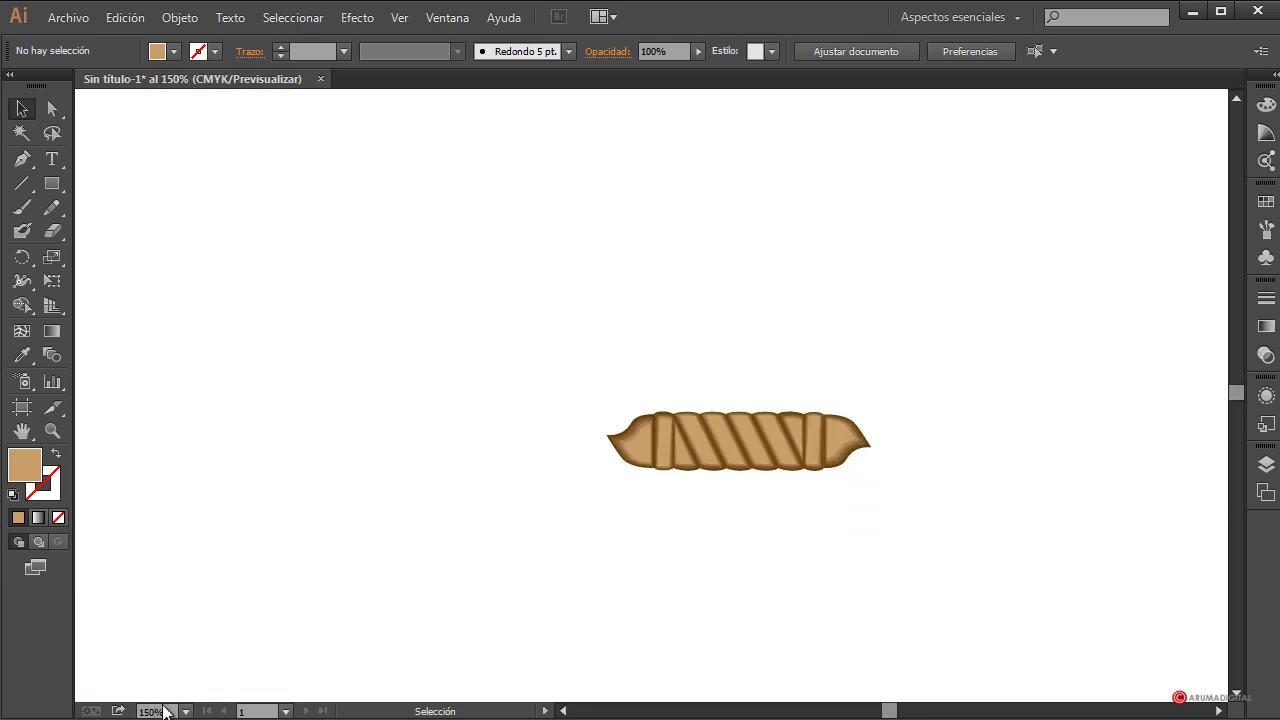
pyautogui.write('200')
pyautogui.press('Return')
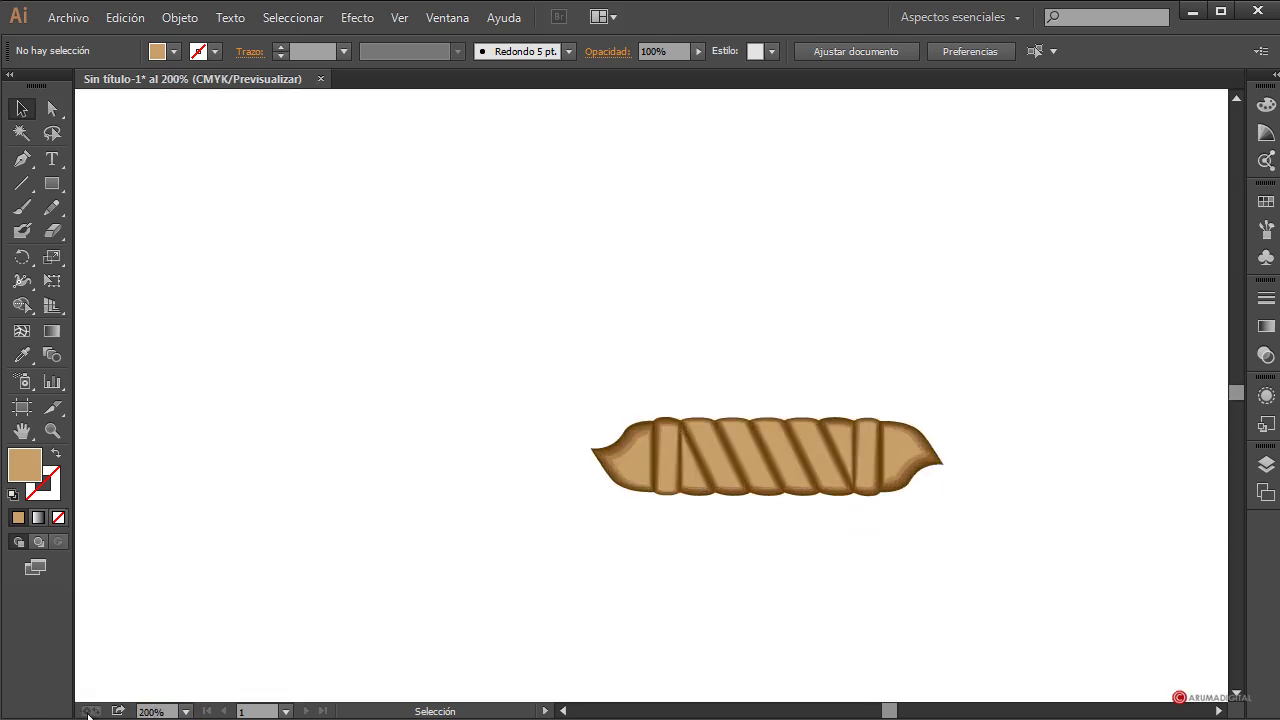
pyautogui.scroll(-2, 968, 500)
# - Trial-delete one rope stripe and its highlight, undo it, and pick the Rectangle tool
pyautogui.moveTo(890, 712); pyautogui.dragTo(893, 712)
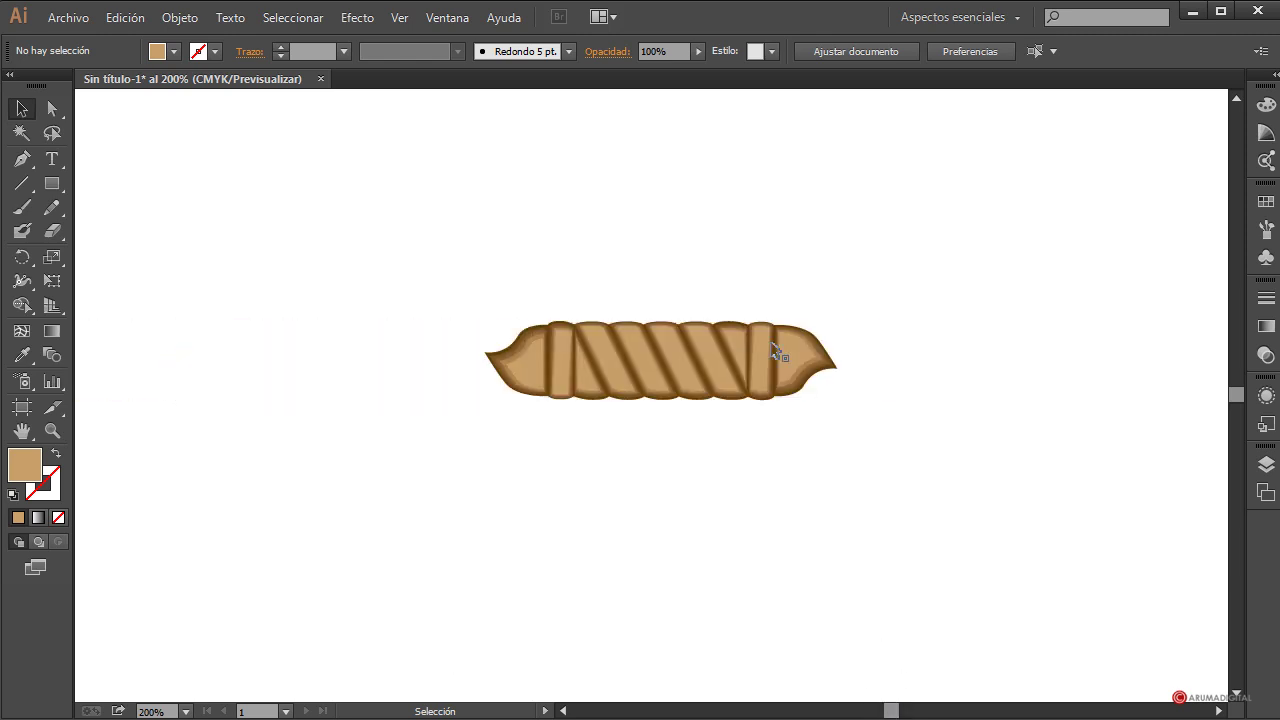
pyautogui.click(700, 334)
pyautogui.keyDown('shift'); pyautogui.click(707, 342); pyautogui.keyUp('shift')
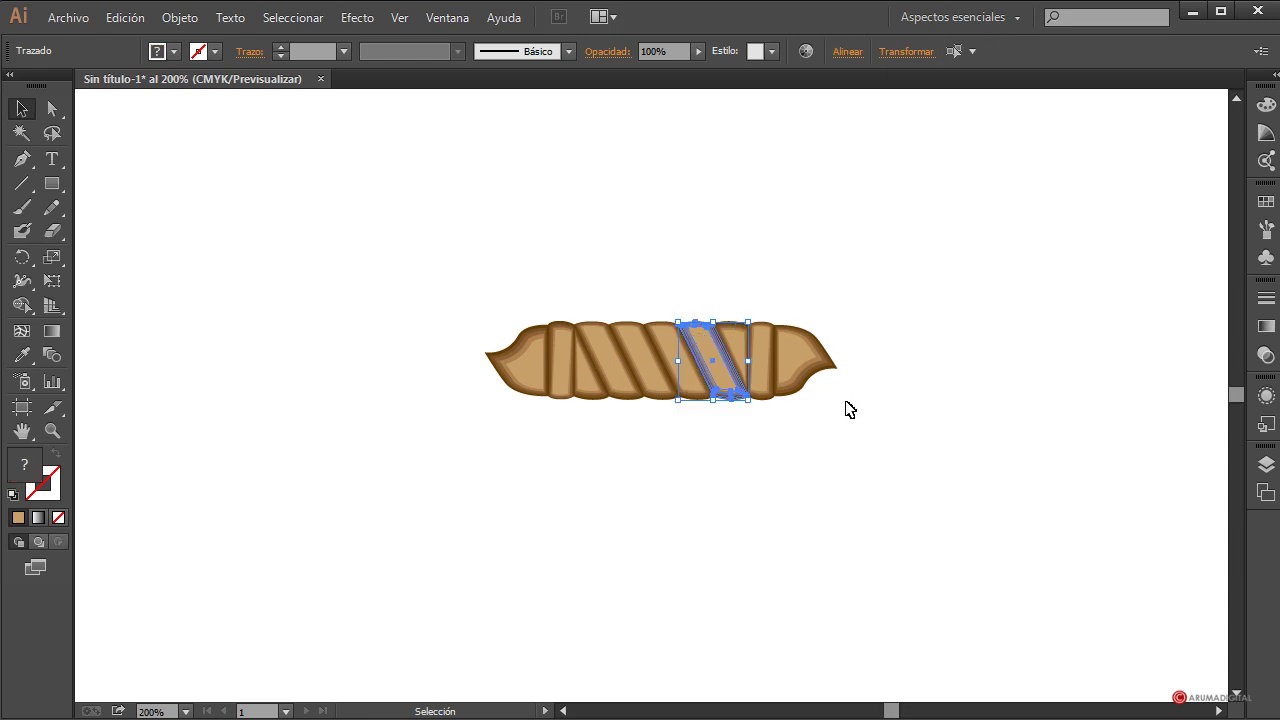
pyautogui.press('Delete')
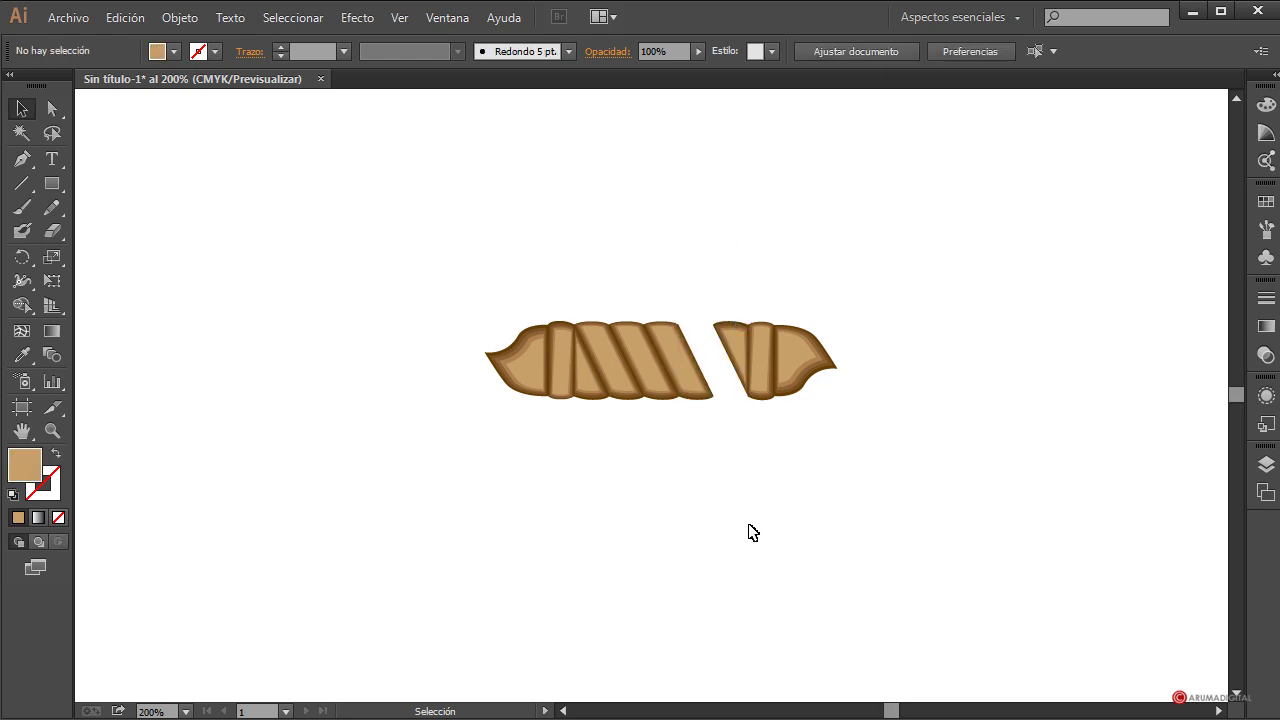
pyautogui.hotkey('ctrl', 'z')
pyautogui.click(755, 532)
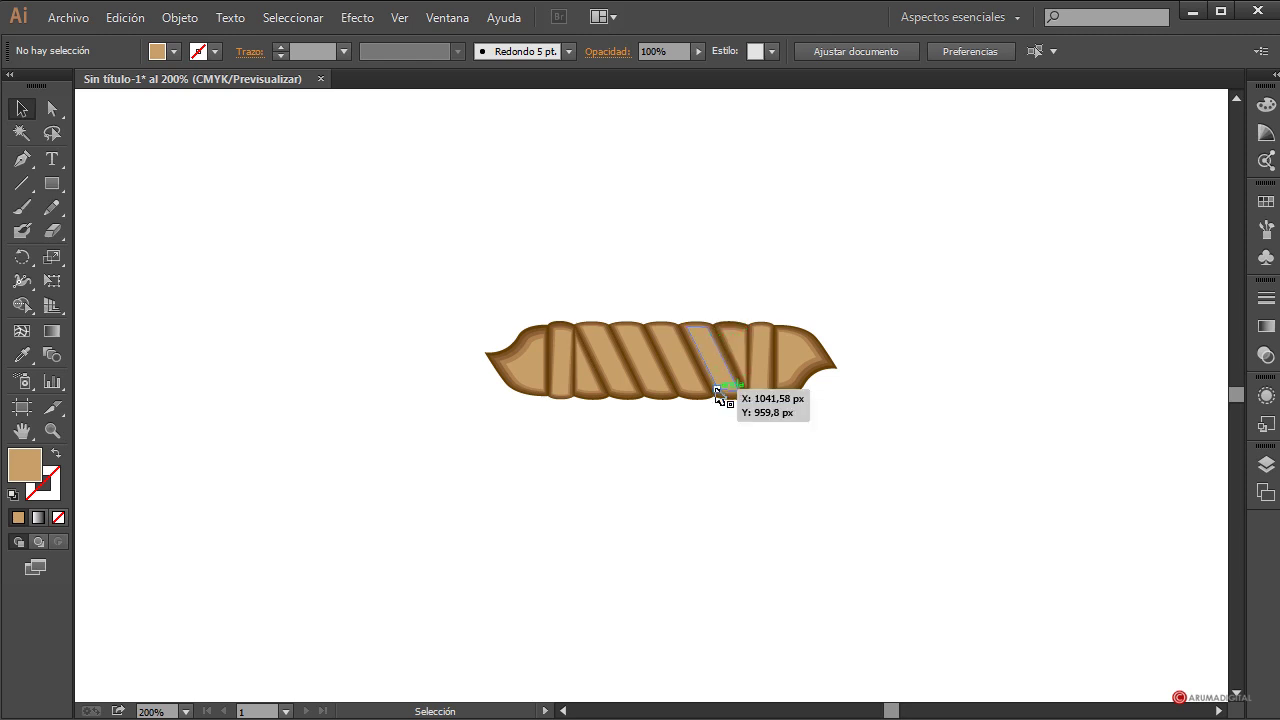
pyautogui.click(52, 184)
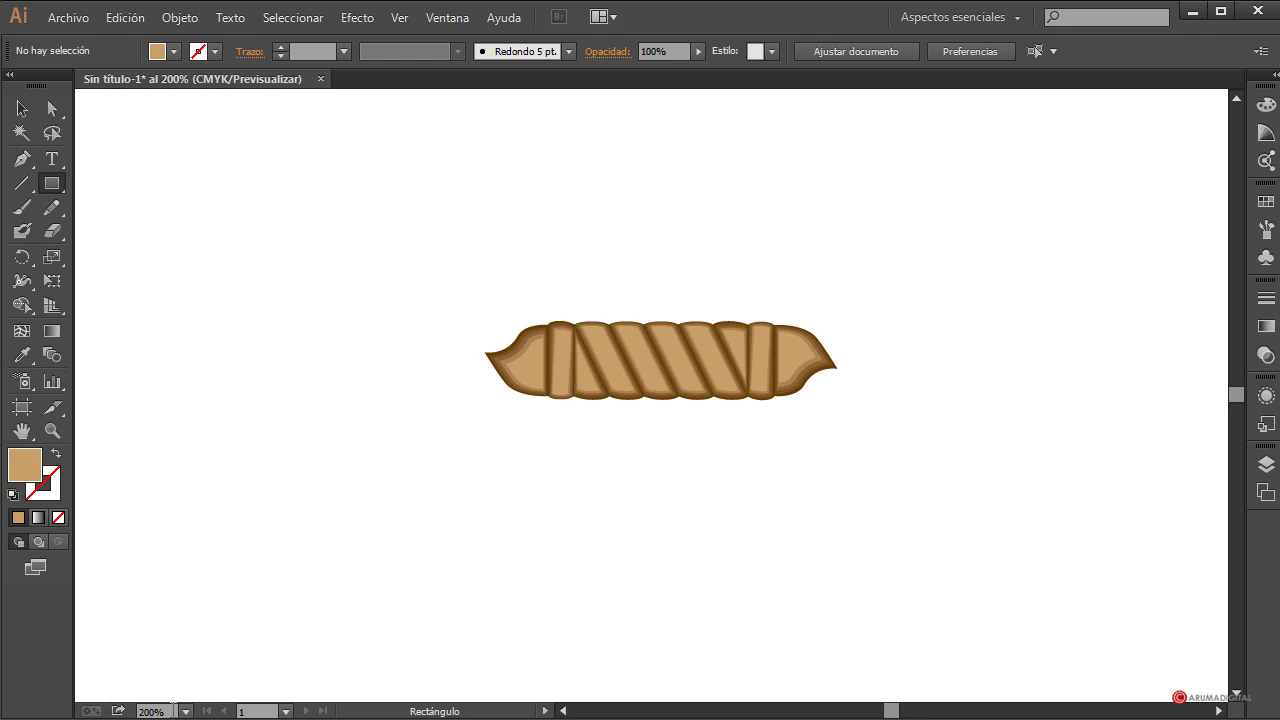
# - Zoom to 400% and draw a rectangle over the rope's middle twists
pyautogui.click(160, 711)
pyautogui.write('400')
pyautogui.press('Return')
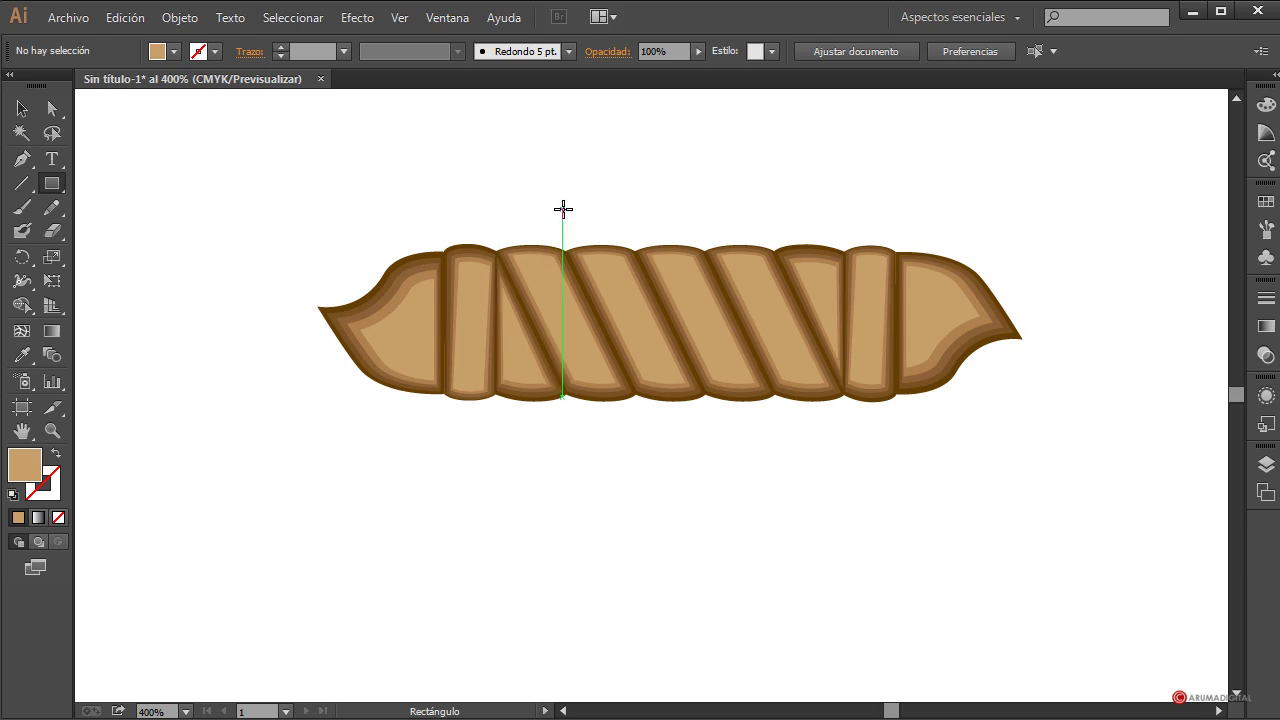
pyautogui.moveTo(565, 207); pyautogui.dragTo(775, 475)
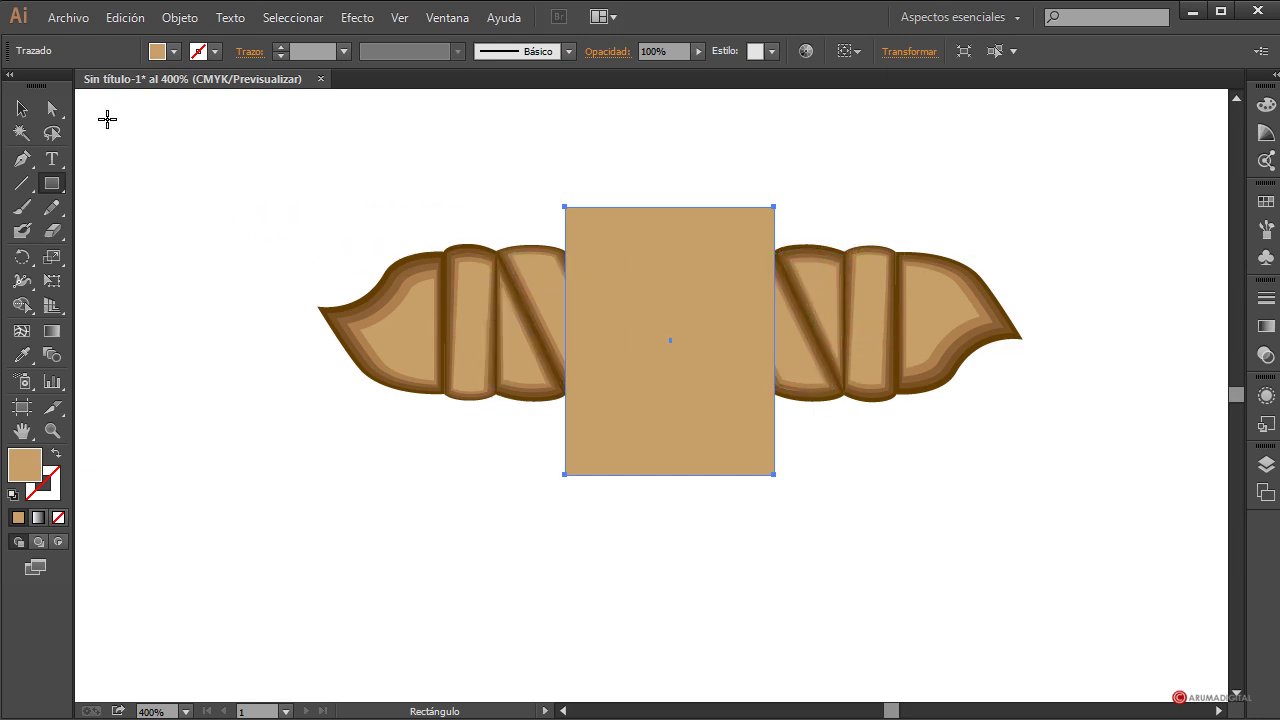
# - Set the rectangle's fill to None and reselect the empty rectangle
pyautogui.click(22, 108)
pyautogui.click(174, 51)
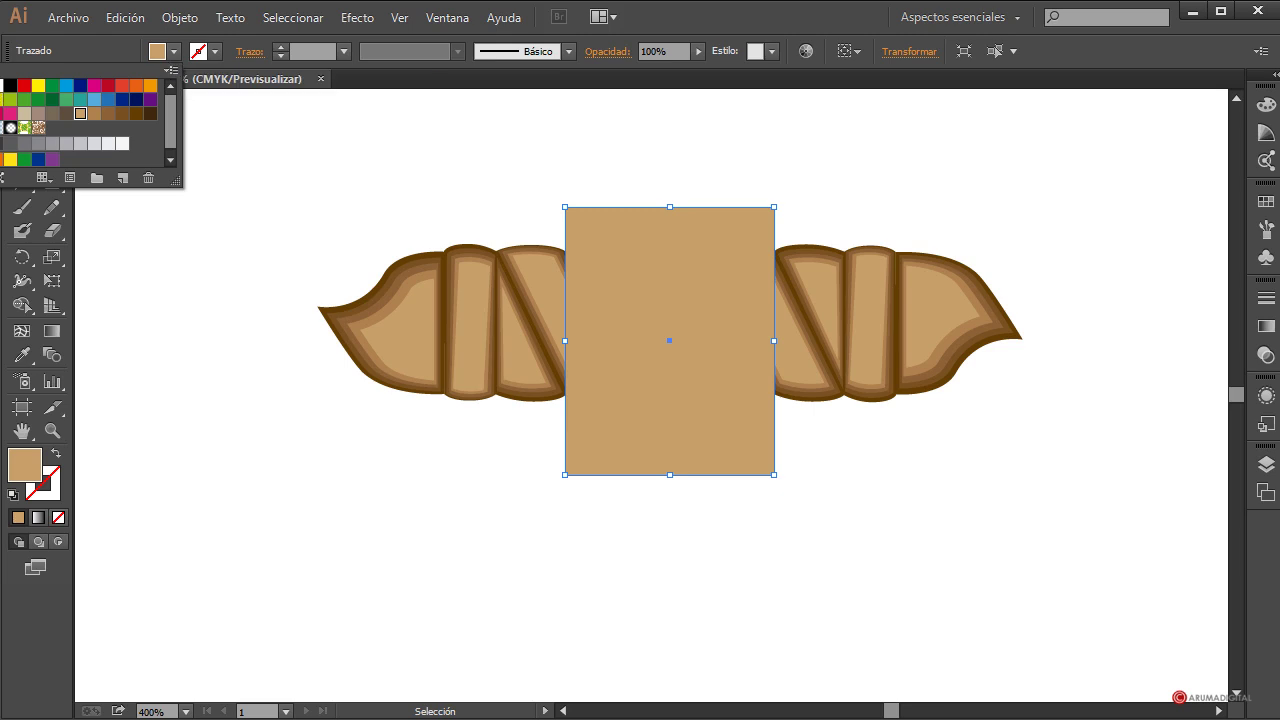
pyautogui.click(4, 86)
pyautogui.click(350, 158)
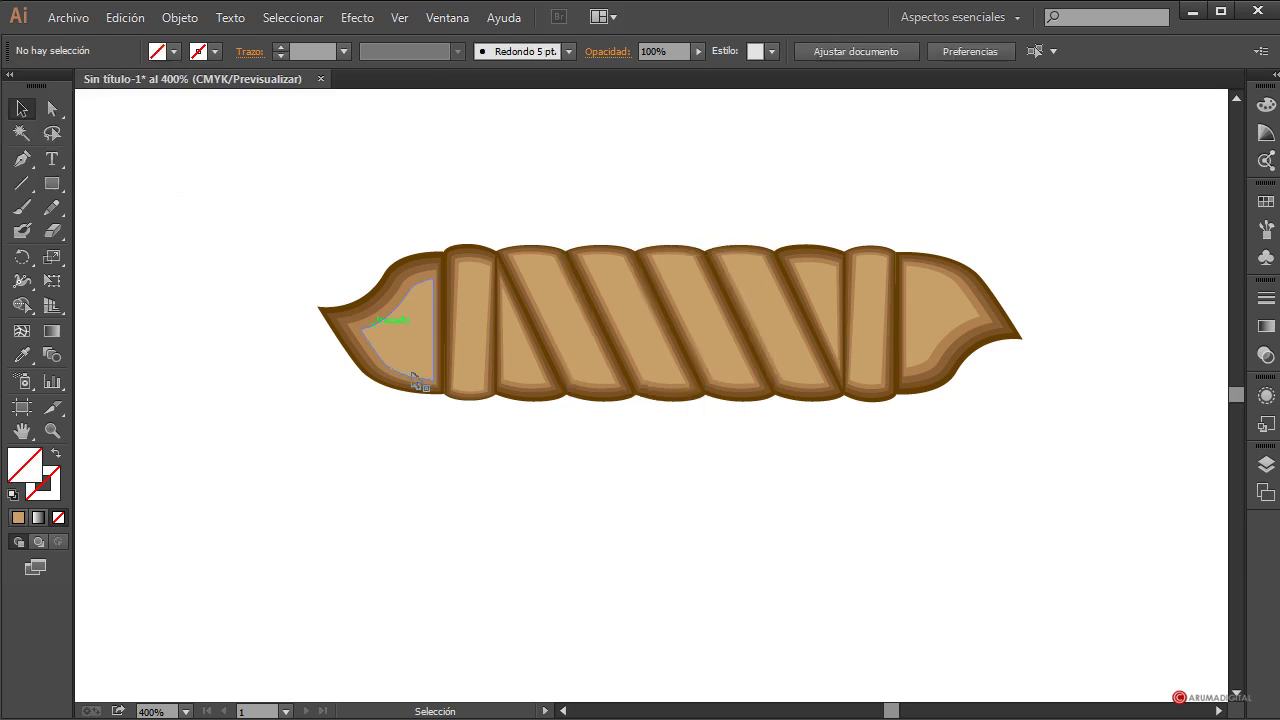
pyautogui.moveTo(606, 177); pyautogui.dragTo(672, 233)
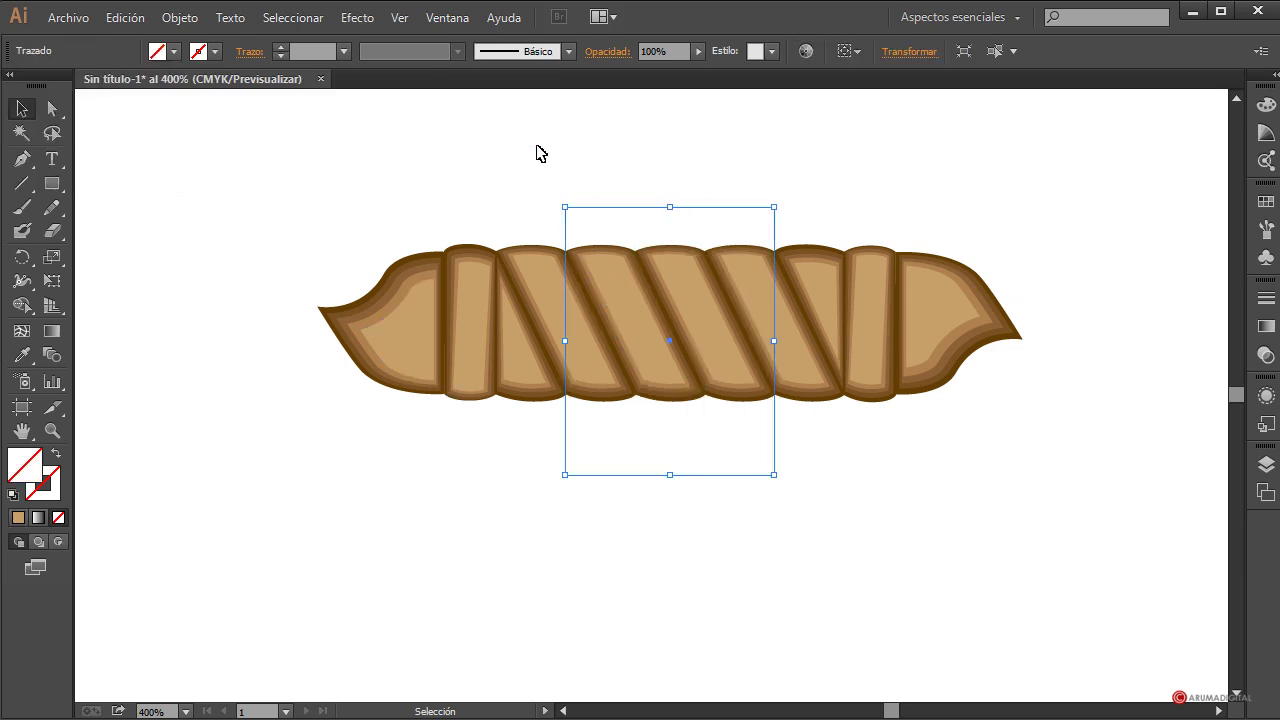
pyautogui.moveTo(243, 130); pyautogui.dragTo(1049, 466)
pyautogui.click(1049, 466)
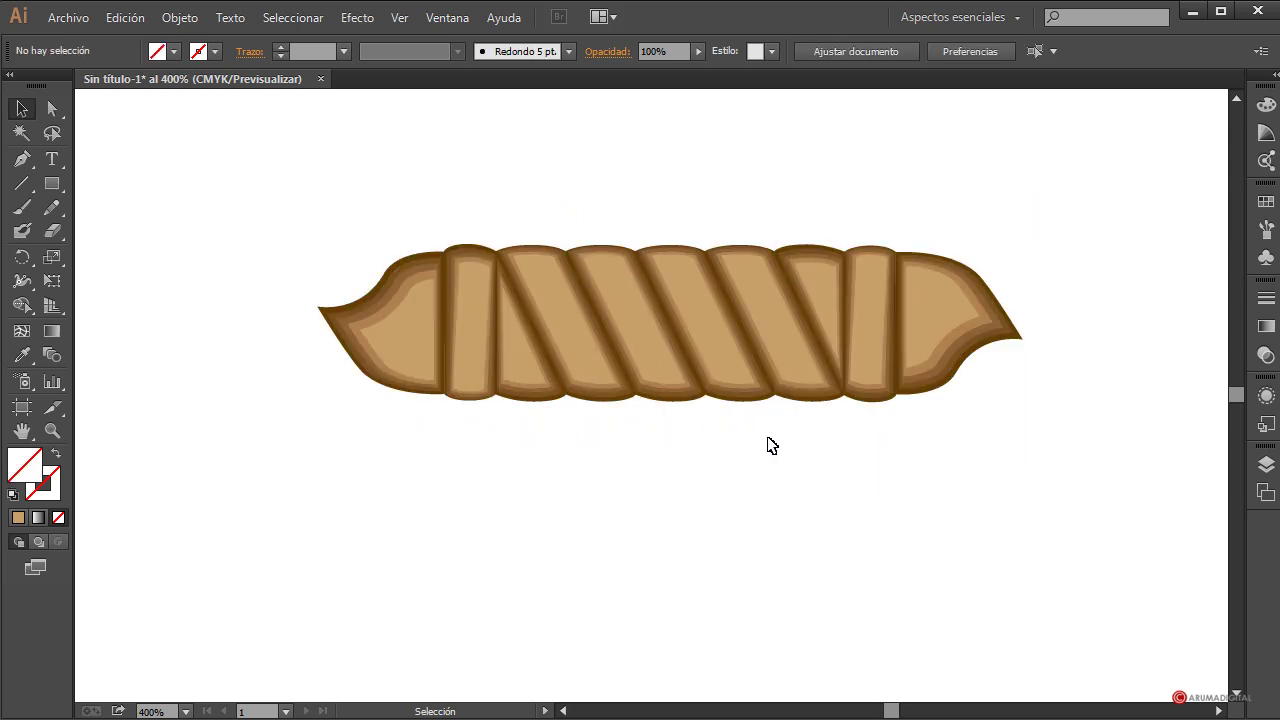
pyautogui.click(773, 444)
# - Move the empty rectangle below the rope and group all the rope's pieces
pyautogui.moveTo(767, 652); pyautogui.dragTo(777, 654)
pyautogui.moveTo(1106, 214); pyautogui.dragTo(352, 340)
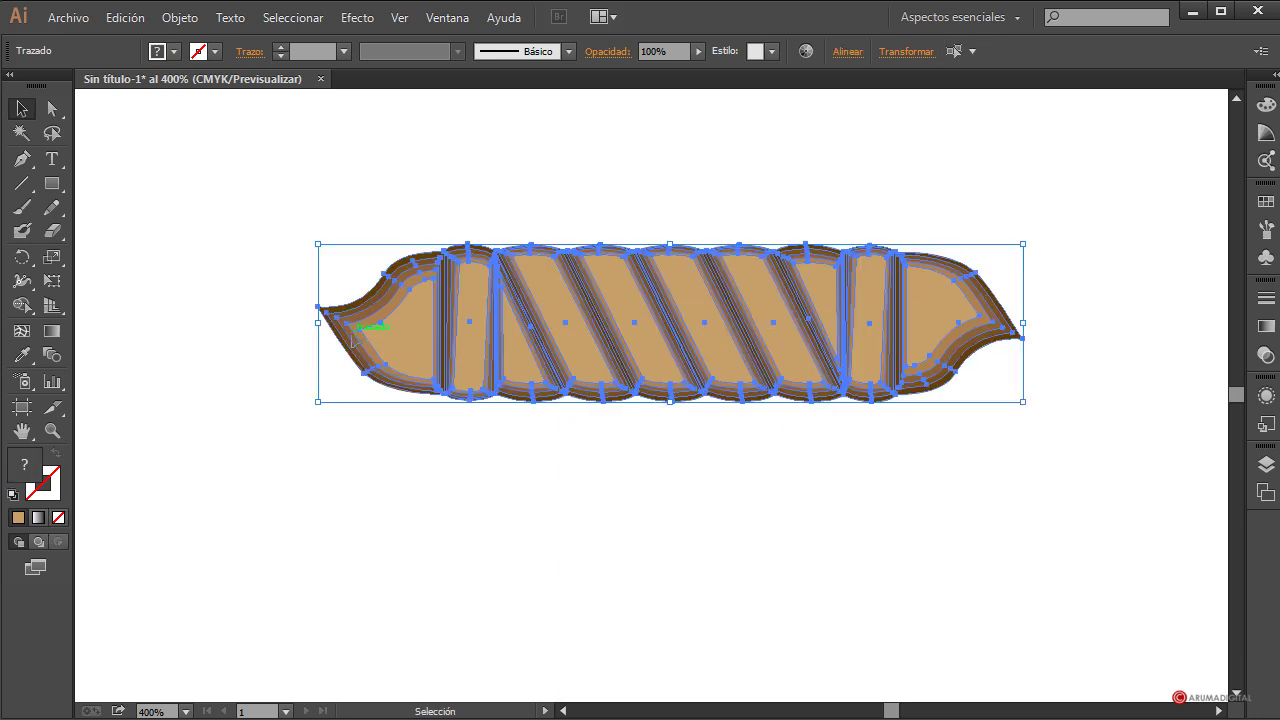
pyautogui.click(180, 17)
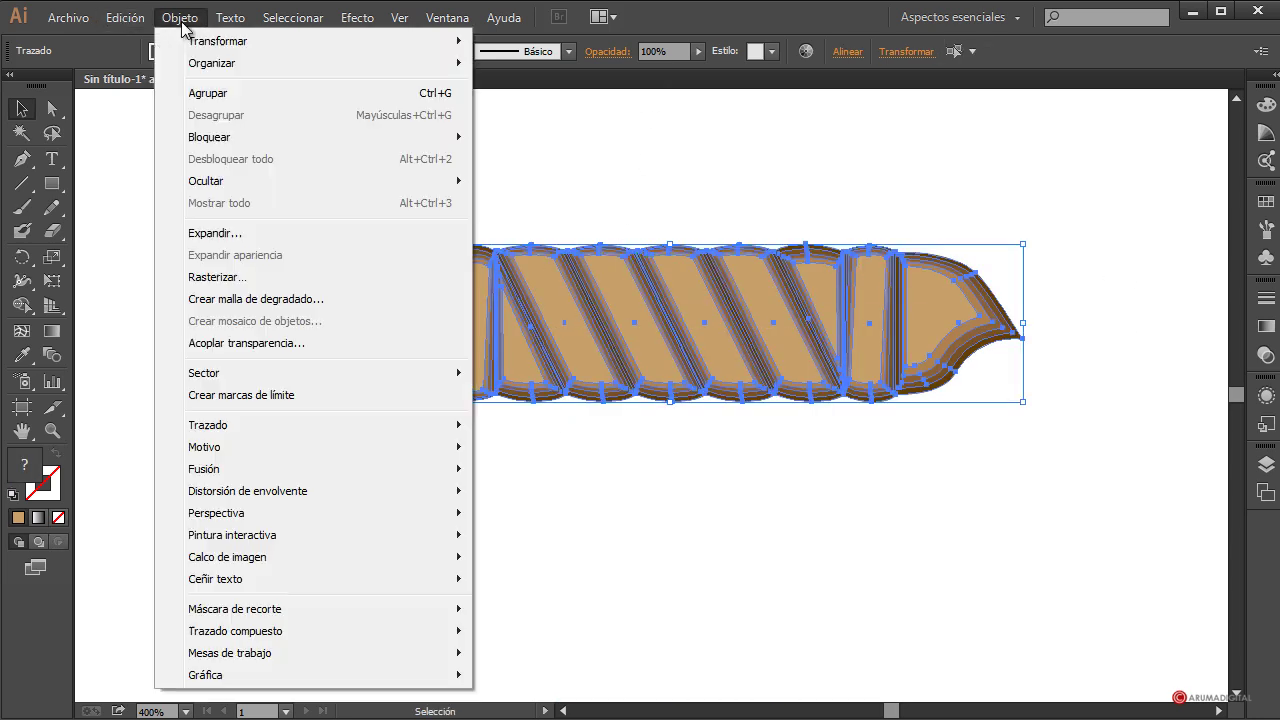
pyautogui.click(216, 93)
pyautogui.click(820, 517)
# - Move the rectangle back over the rope and apply Pathfinder Dividir to everything
pyautogui.click(776, 540)
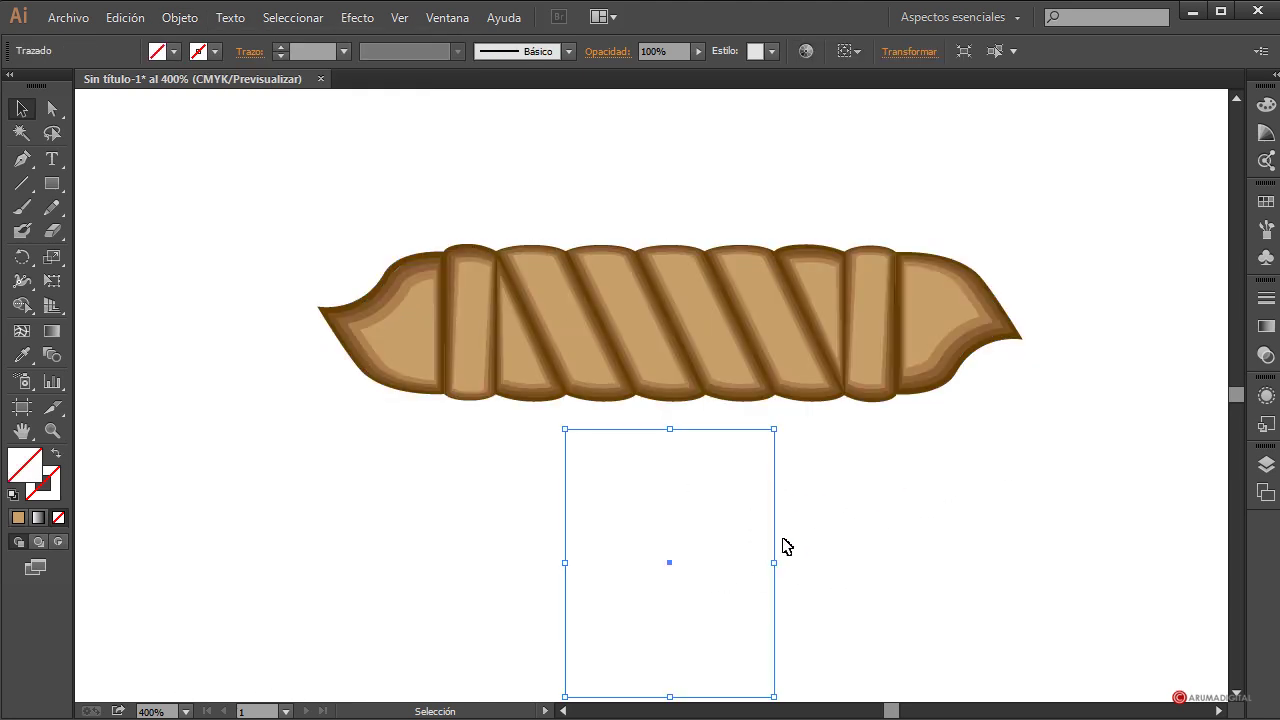
pyautogui.moveTo(773, 527); pyautogui.dragTo(776, 278)
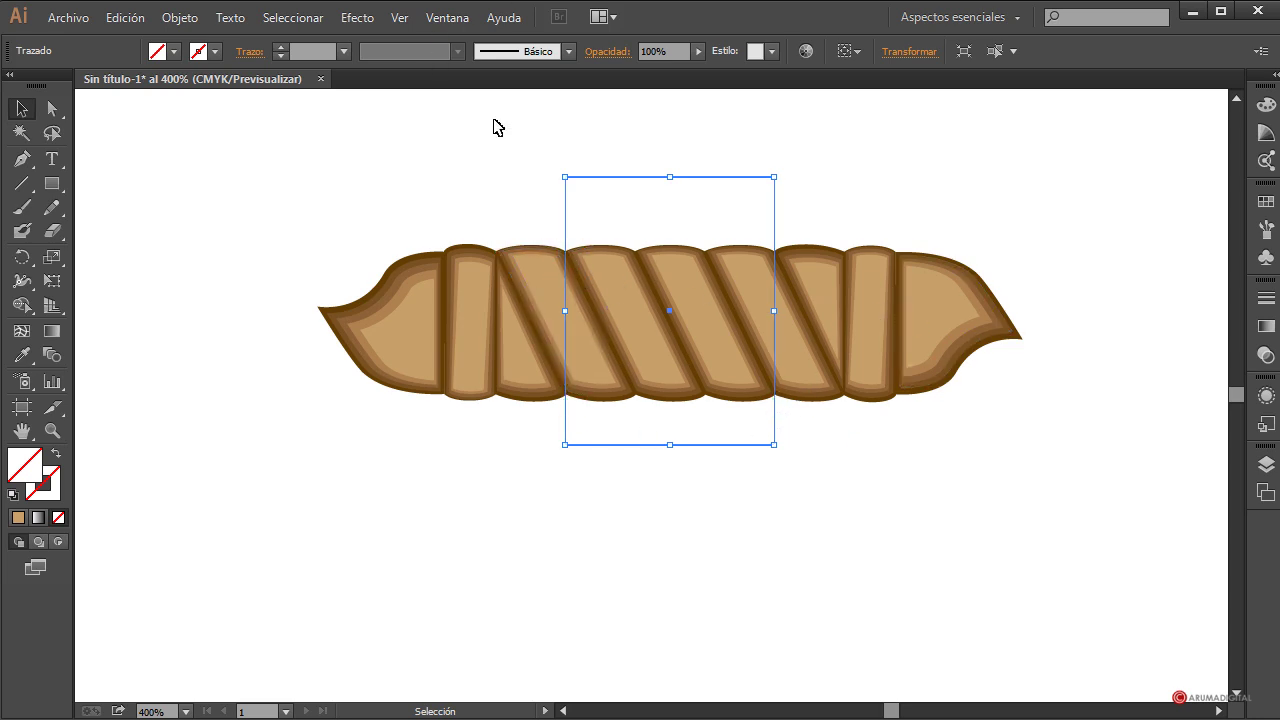
pyautogui.moveTo(367, 172); pyautogui.dragTo(985, 465)
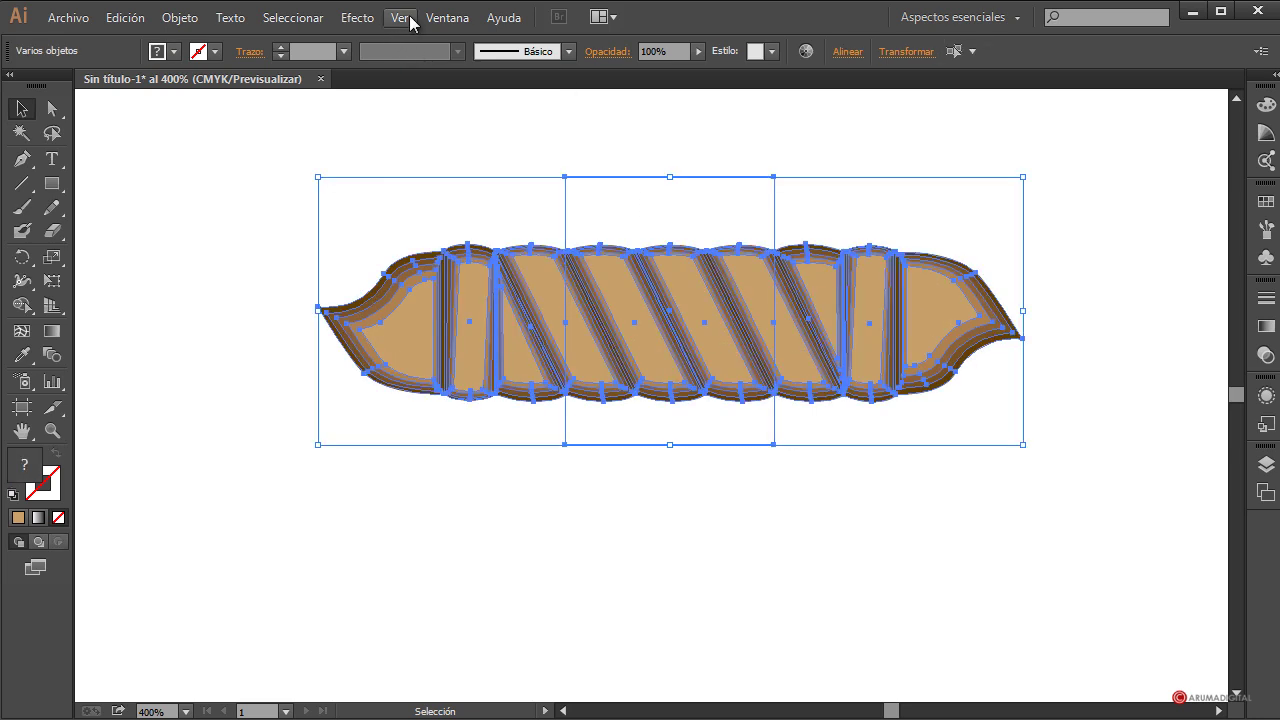
pyautogui.click(447, 18)
pyautogui.click(545, 295)
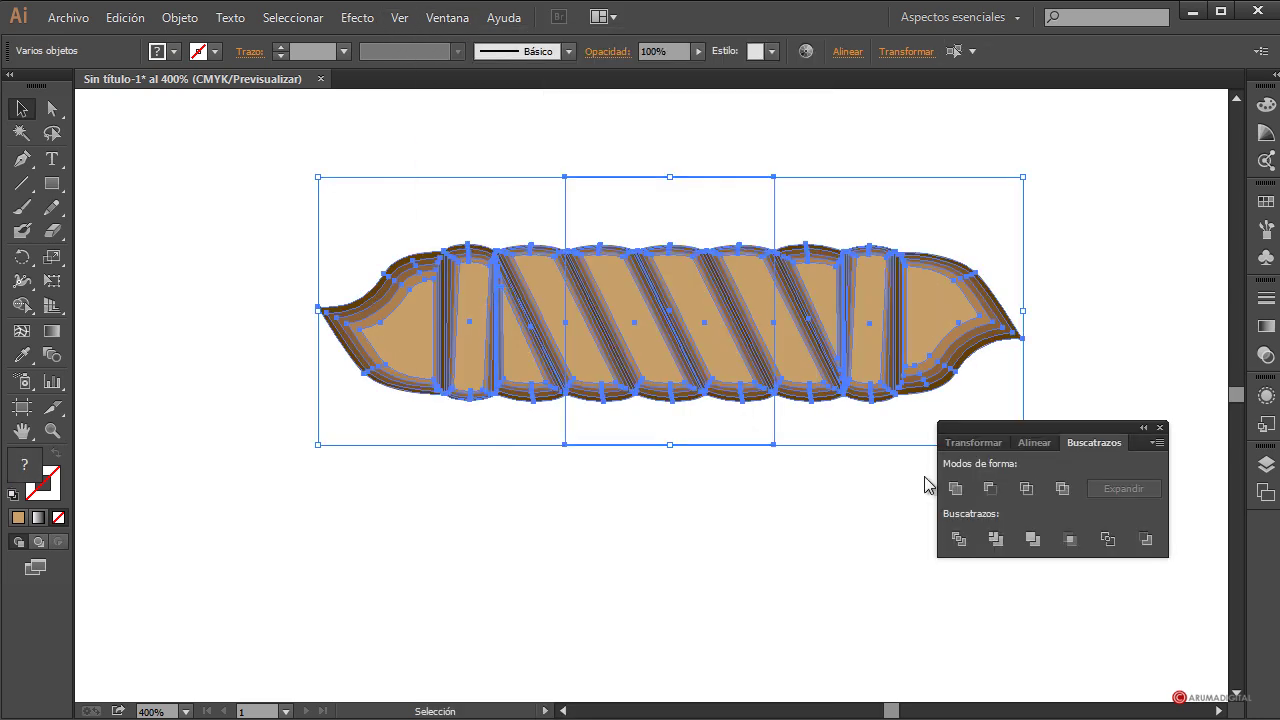
pyautogui.click(963, 541)
pyautogui.click(624, 236)
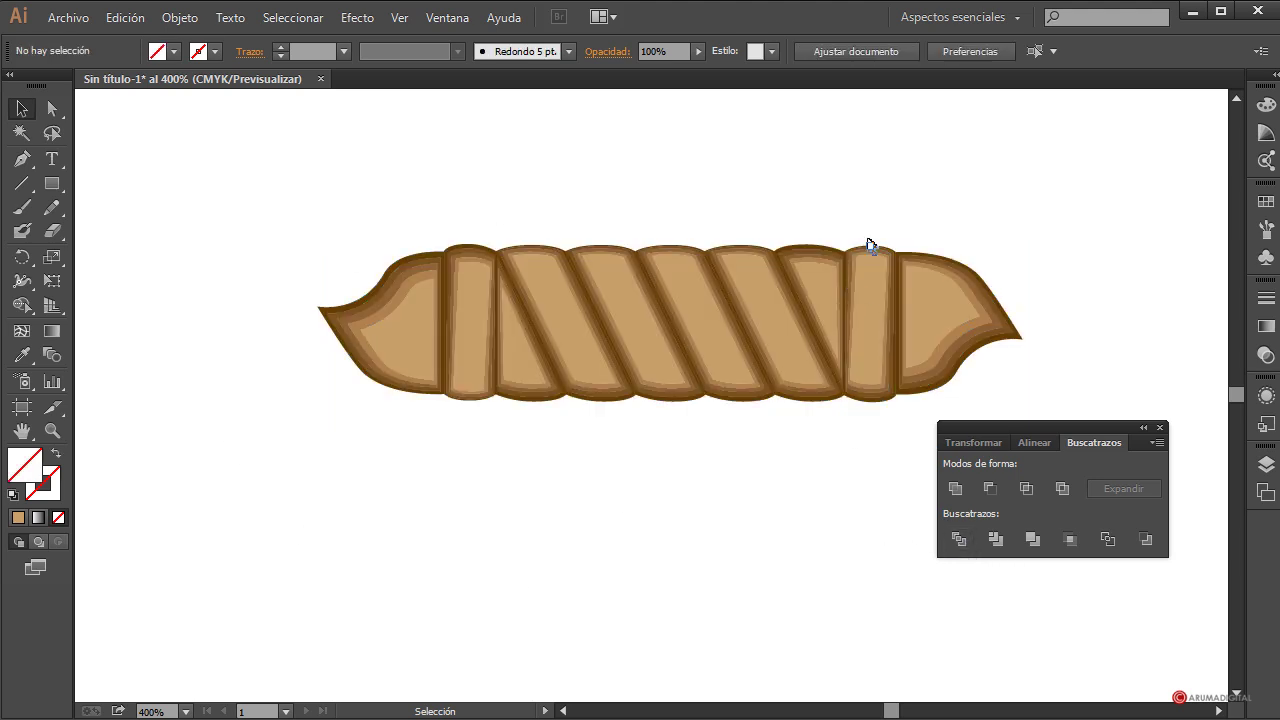
# - Ungroup the divided rope and delete the empty rectangles above and below it
pyautogui.moveTo(1012, 204); pyautogui.dragTo(795, 375)
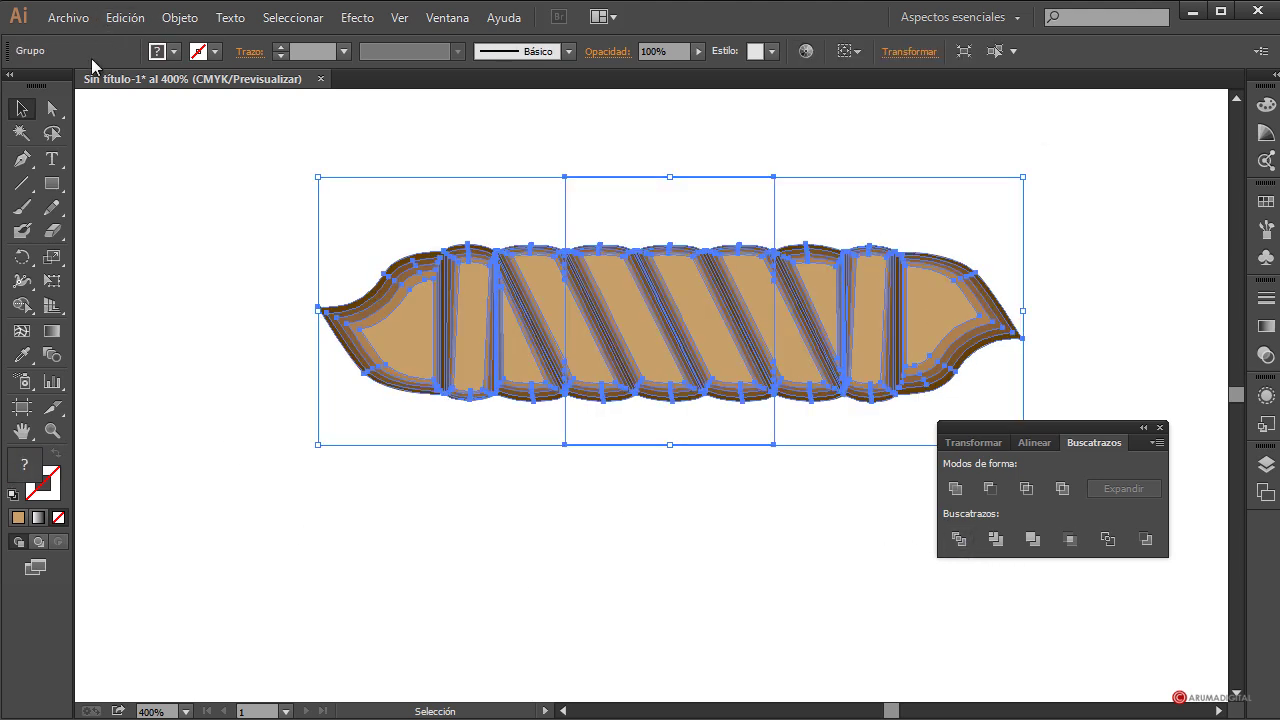
pyautogui.click(180, 17)
pyautogui.click(191, 114)
pyautogui.click(795, 193)
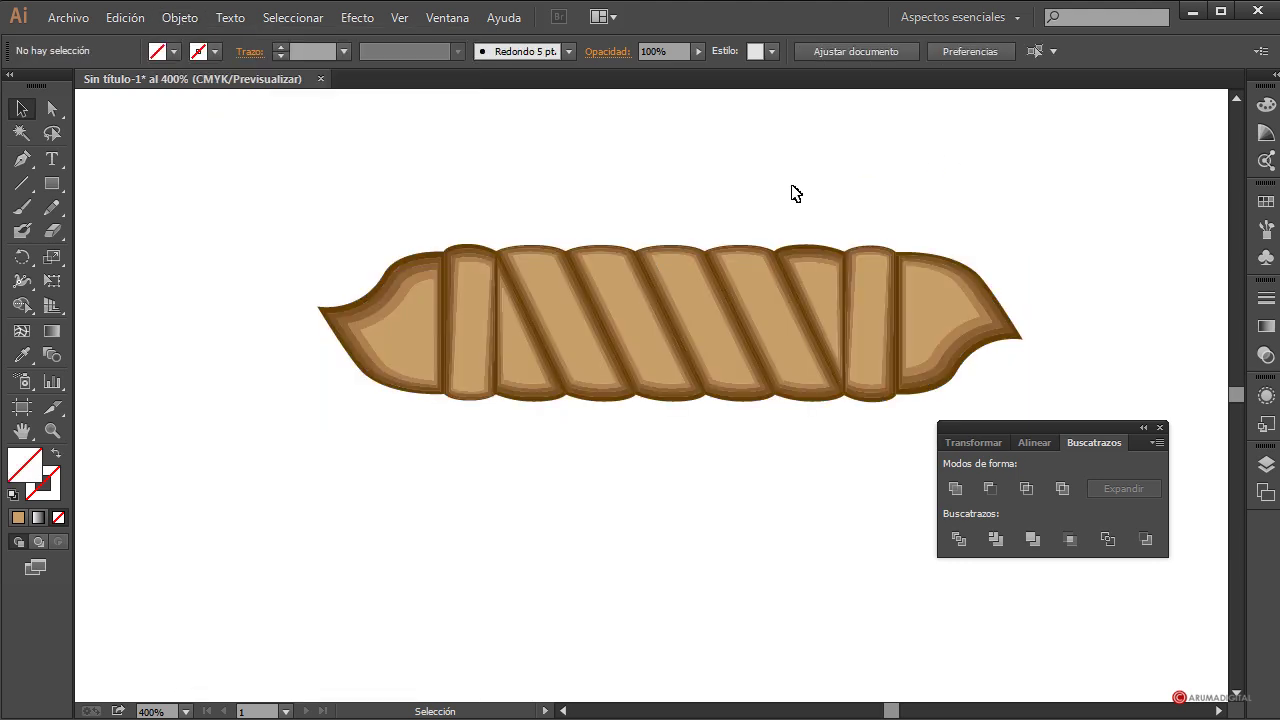
pyautogui.click(776, 190)
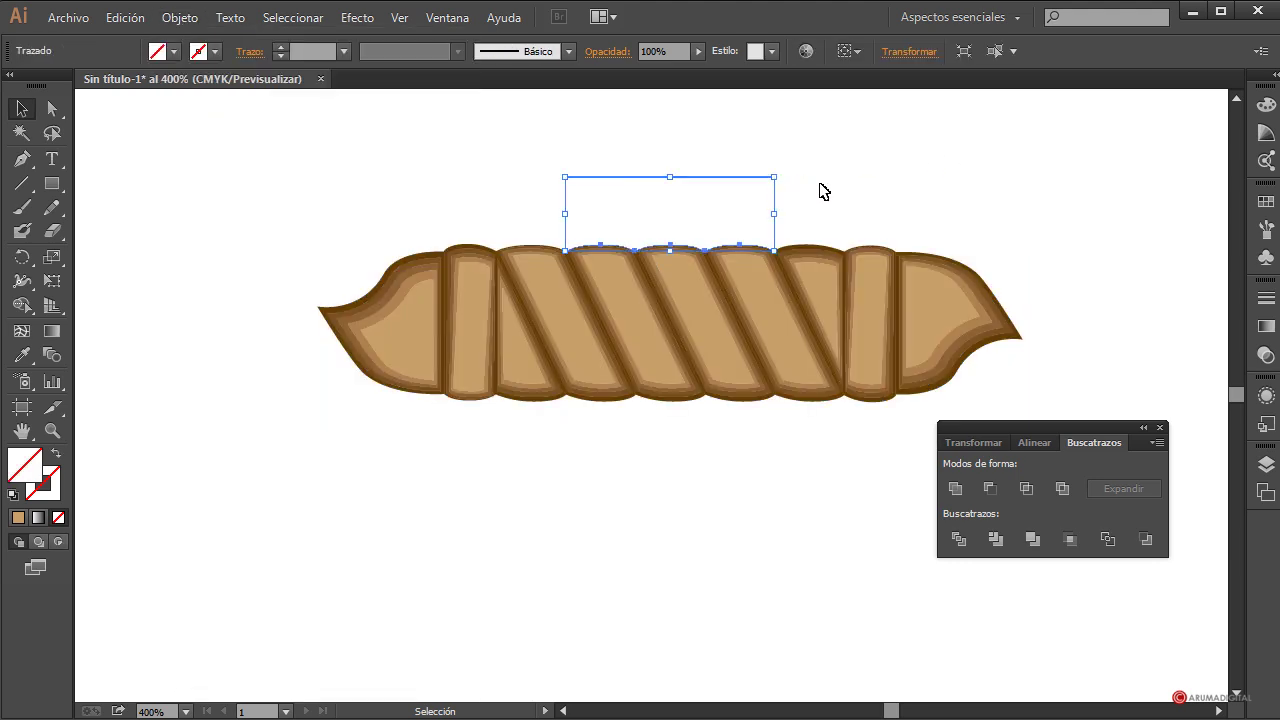
pyautogui.press('Delete')
pyautogui.click(740, 428)
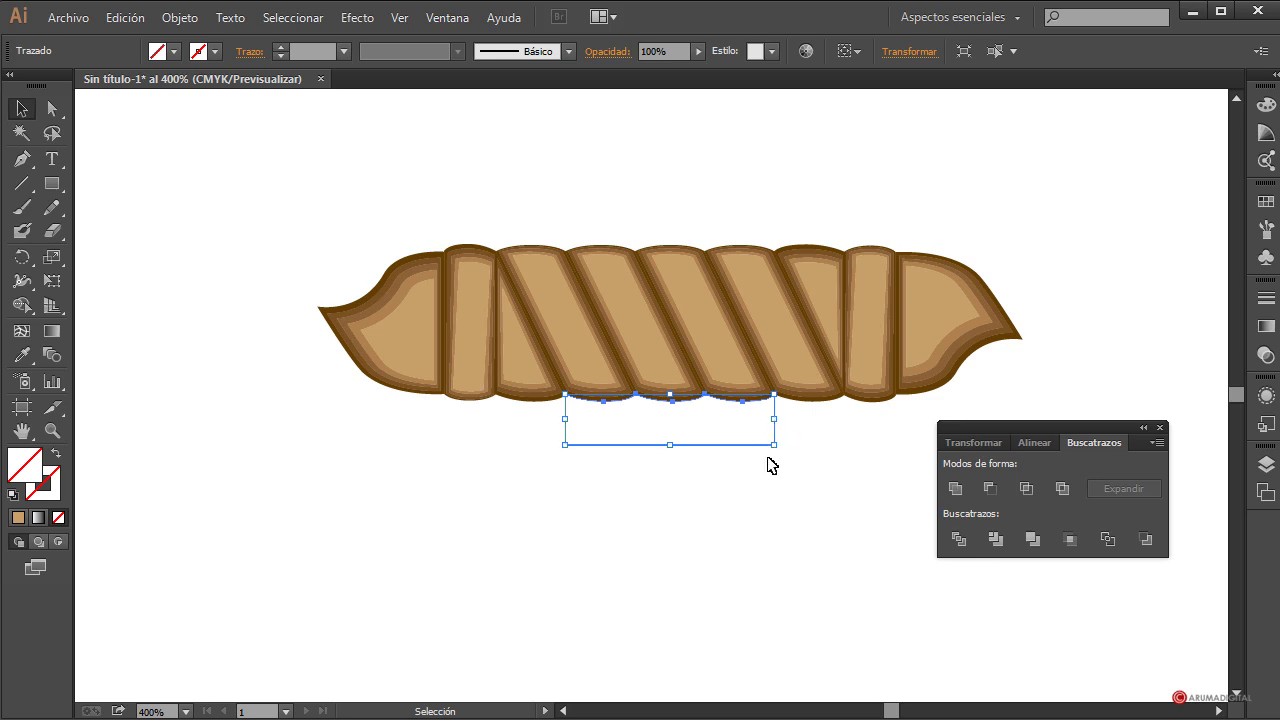
pyautogui.press('Delete')
# - Drag the right end section up-right and the left end section further left
pyautogui.moveTo(898, 183); pyautogui.dragTo(1016, 408)
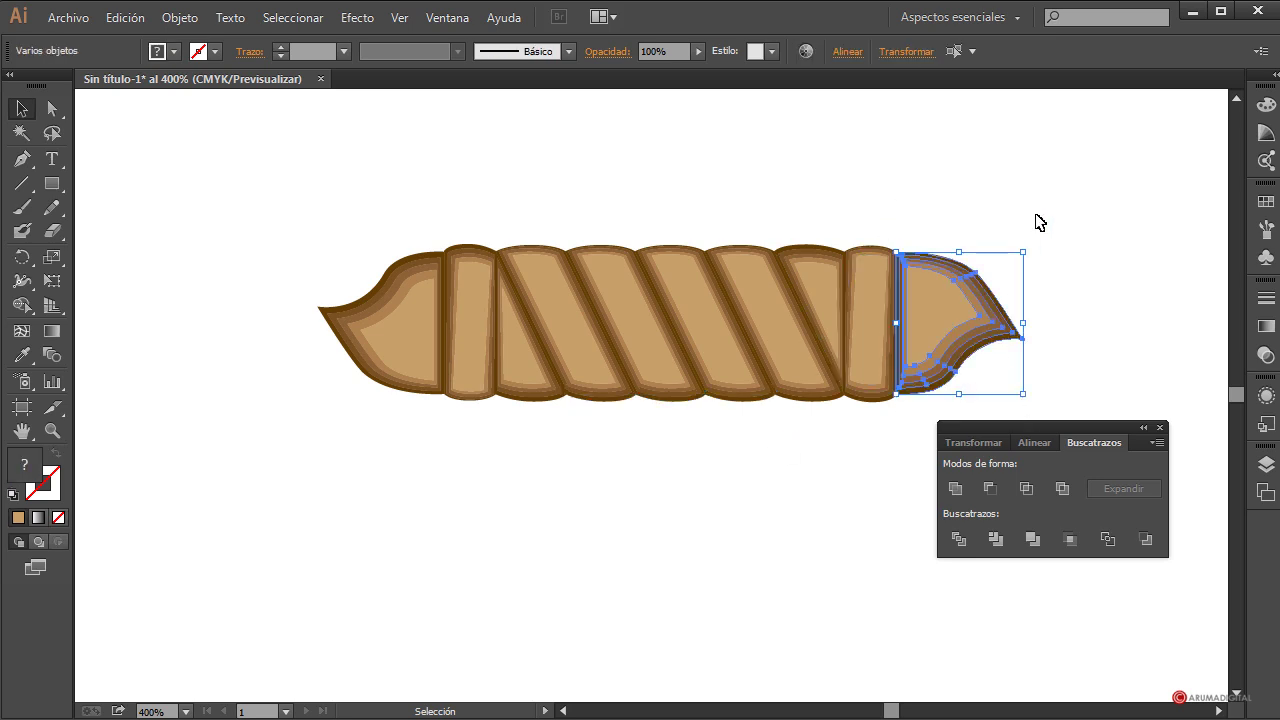
pyautogui.moveTo(1056, 156); pyautogui.dragTo(787, 445)
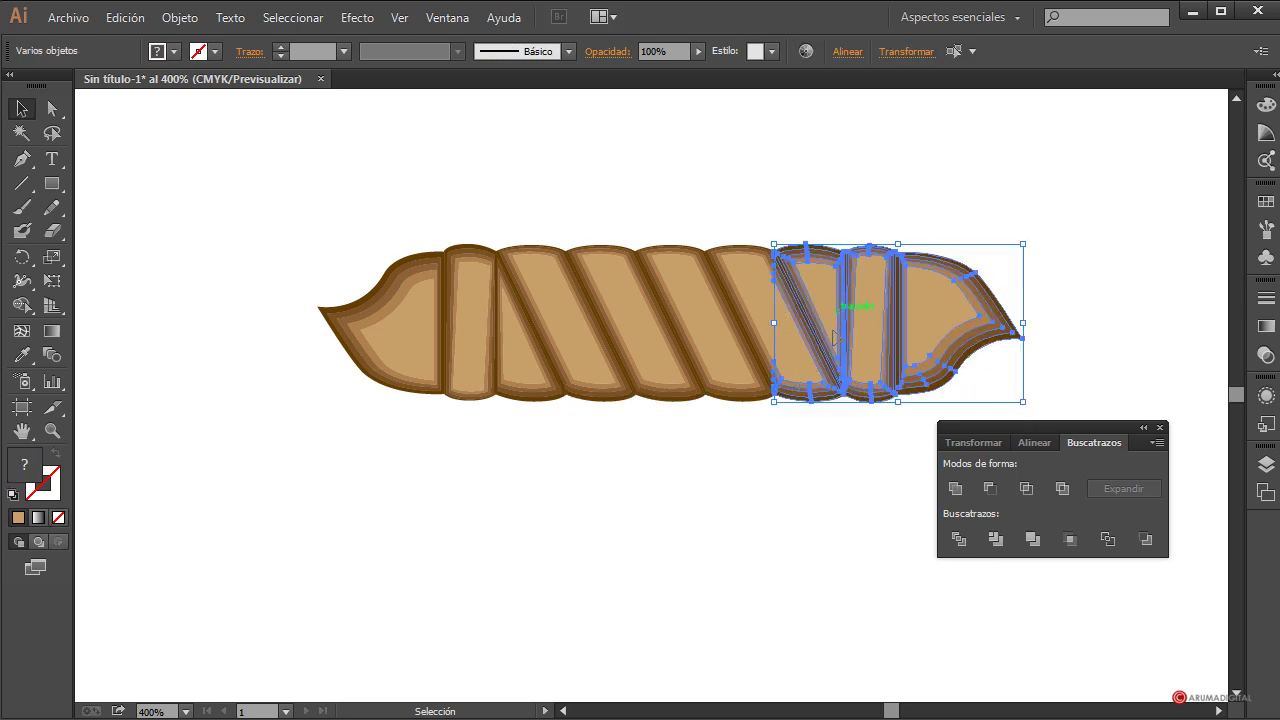
pyautogui.moveTo(819, 298); pyautogui.dragTo(974, 215)
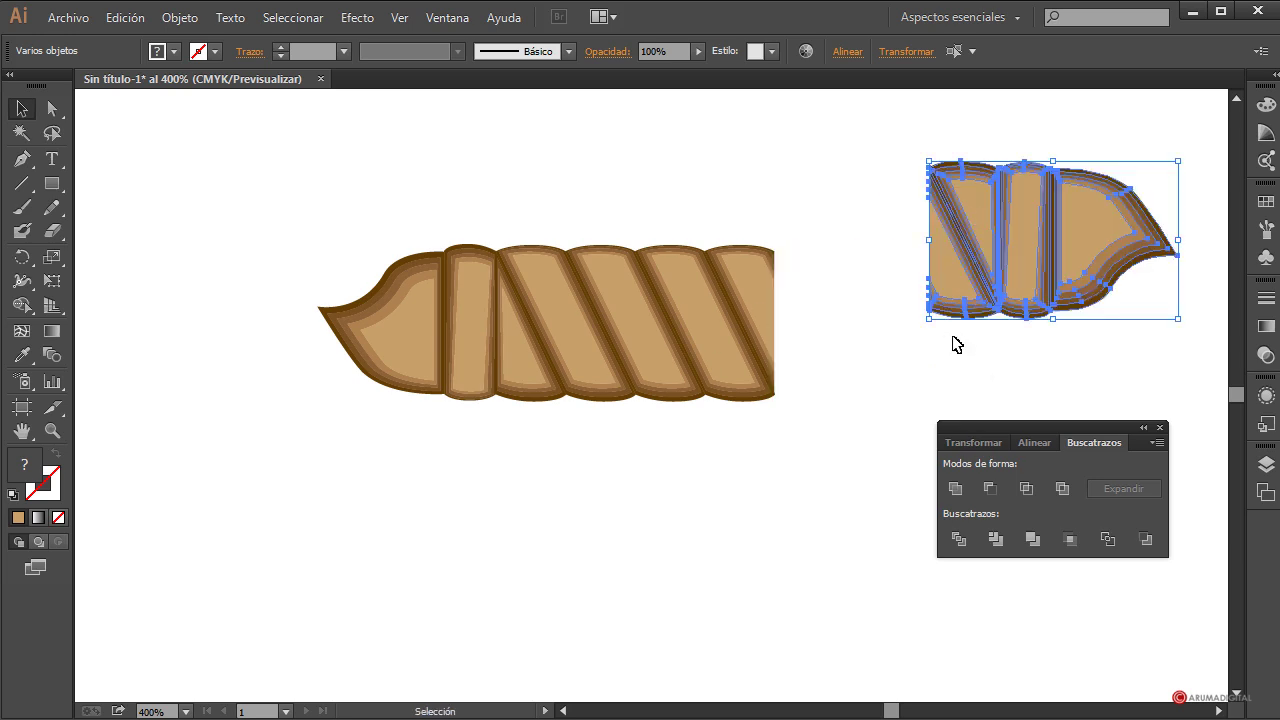
pyautogui.click(379, 171)
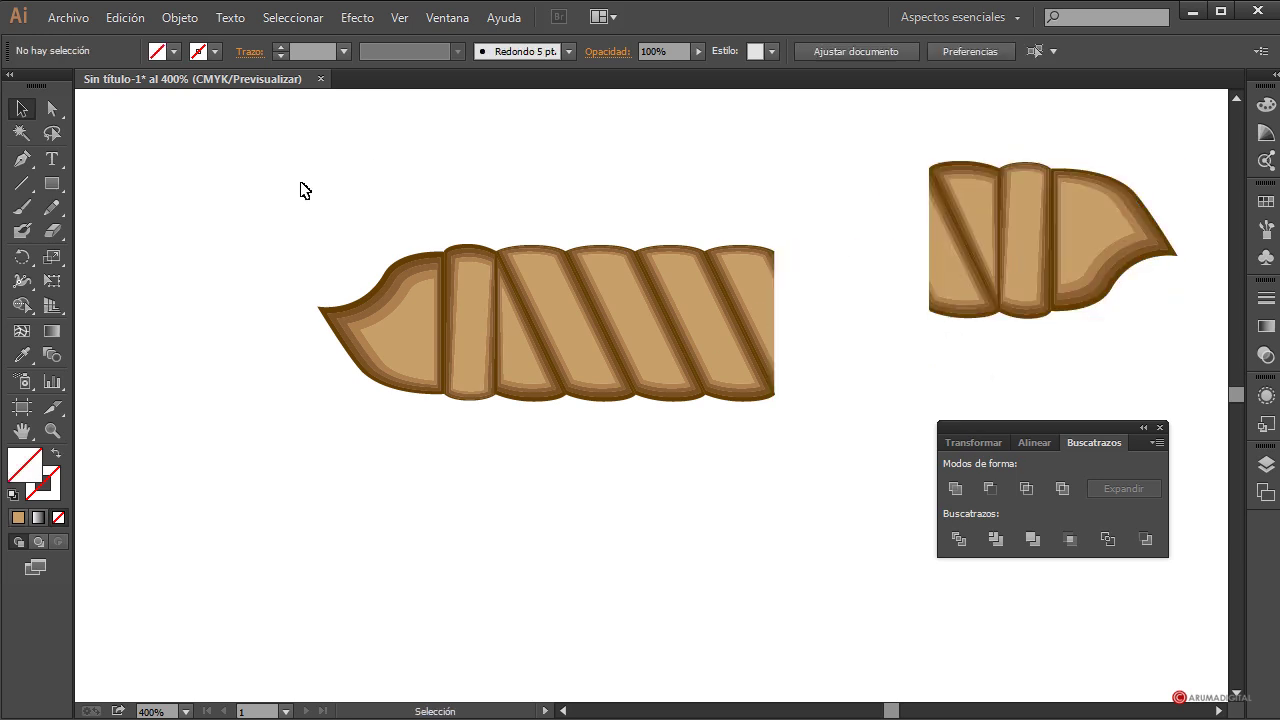
pyautogui.moveTo(305, 190); pyautogui.dragTo(548, 459)
pyautogui.moveTo(540, 288); pyautogui.dragTo(393, 288)
# - Group the left rope end, middle twists and right rope end as three separate groups
pyautogui.moveTo(809, 200); pyautogui.dragTo(433, 514)
pyautogui.click(655, 536)
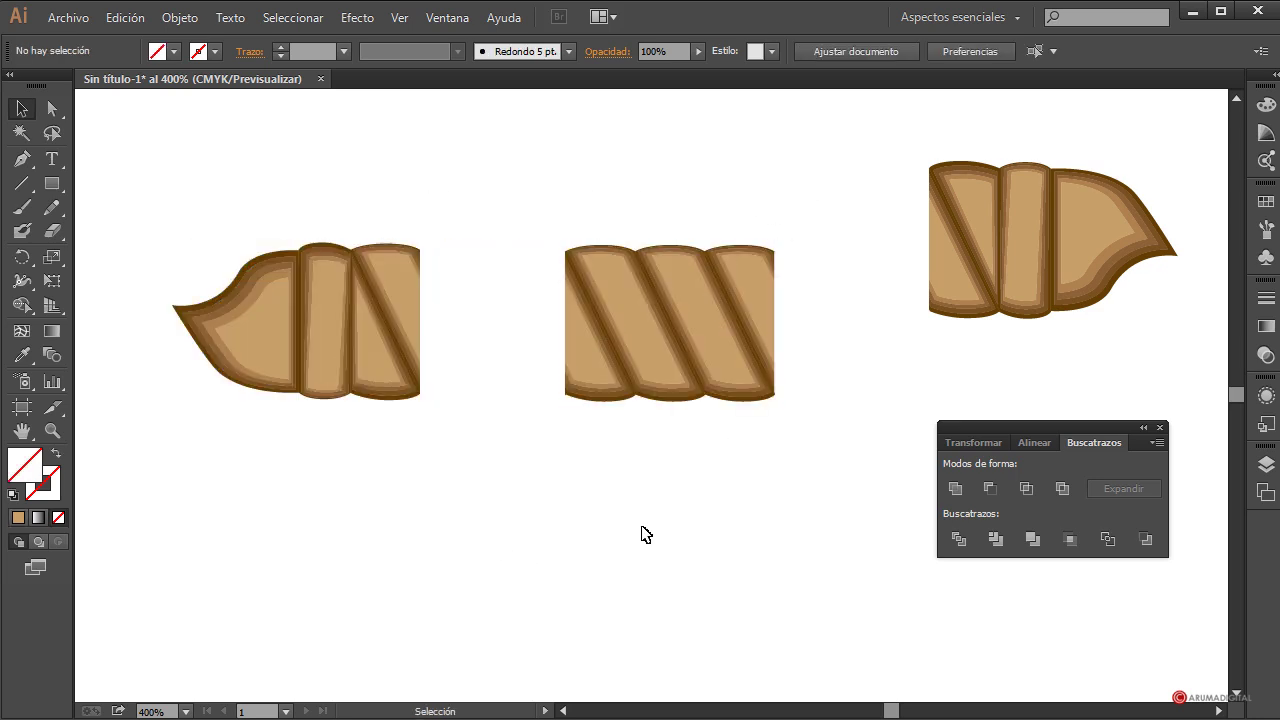
pyautogui.moveTo(193, 165); pyautogui.dragTo(476, 515)
pyautogui.click(179, 20)
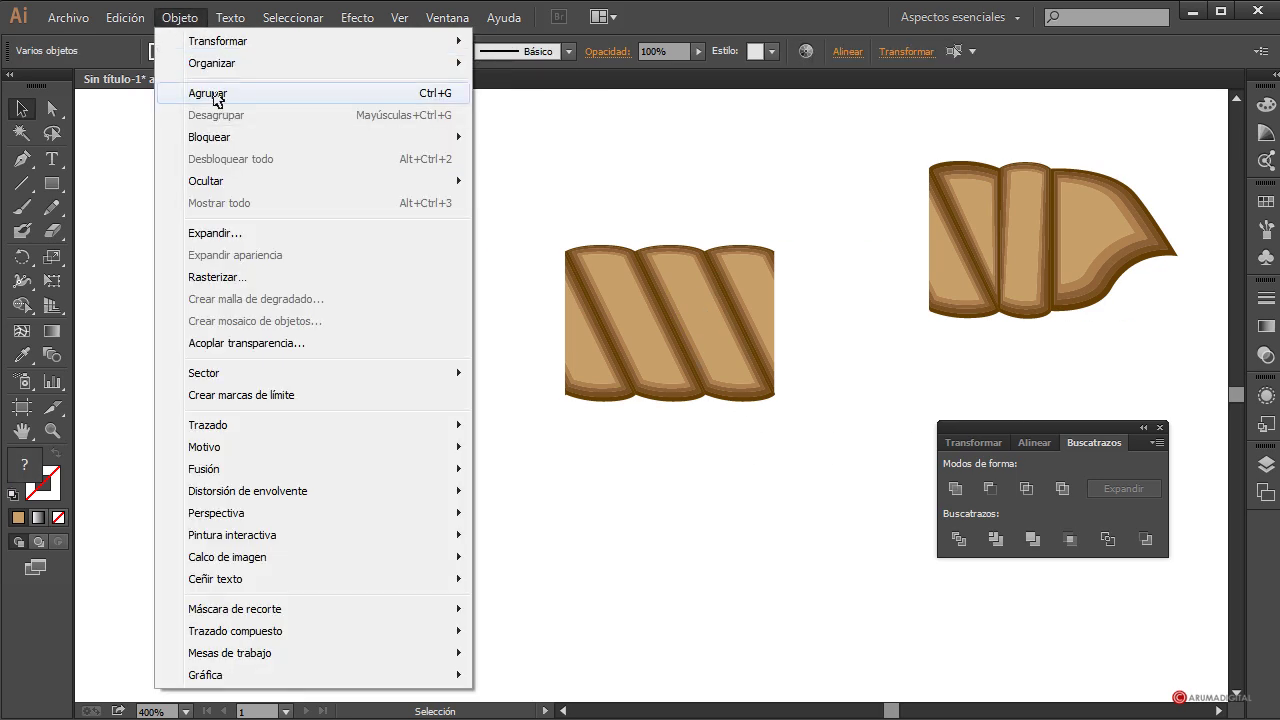
pyautogui.click(208, 93)
pyautogui.moveTo(506, 180); pyautogui.dragTo(800, 452)
pyautogui.click(198, 20)
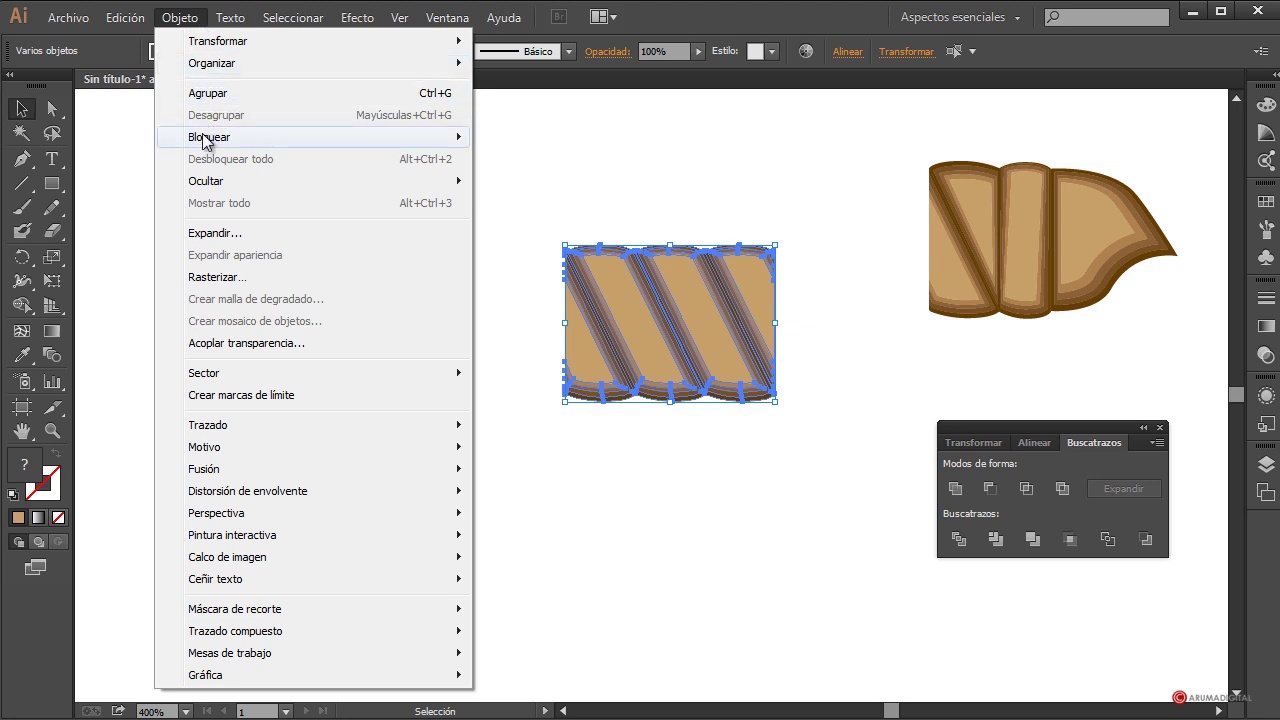
pyautogui.click(210, 93)
pyautogui.moveTo(1043, 232); pyautogui.dragTo(1226, 370)
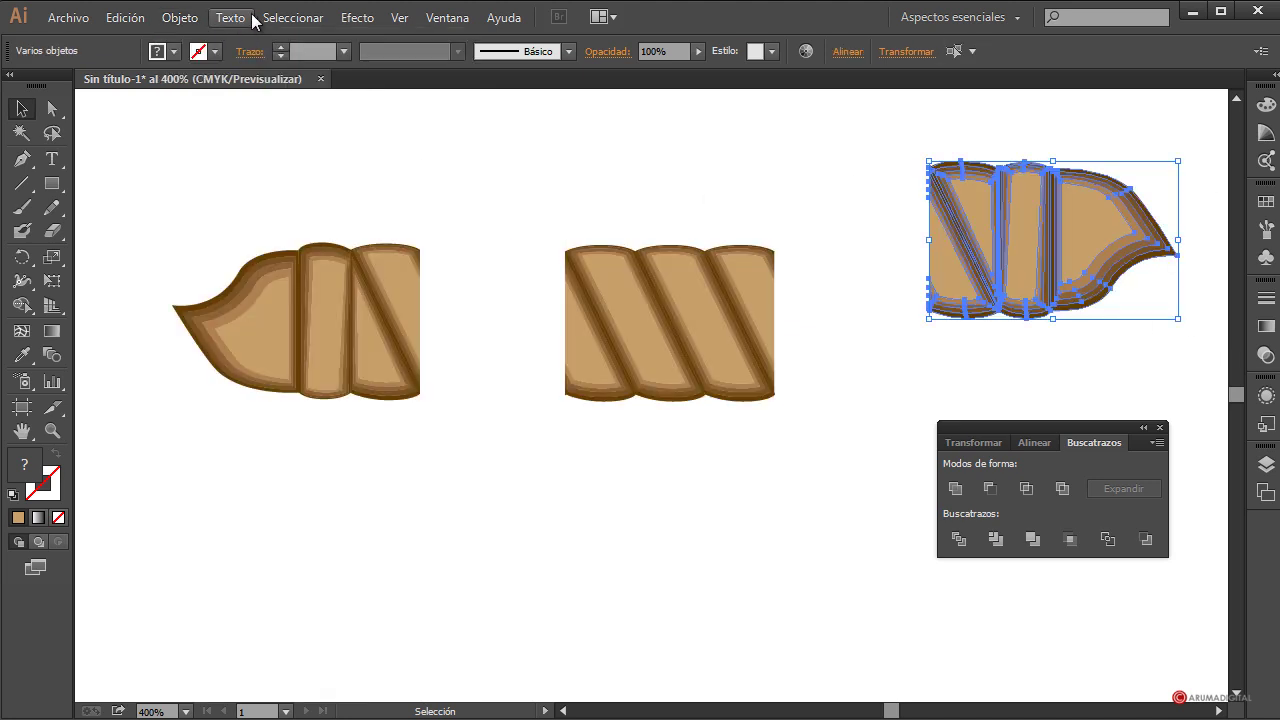
pyautogui.click(180, 17)
pyautogui.click(205, 93)
pyautogui.click(503, 451)
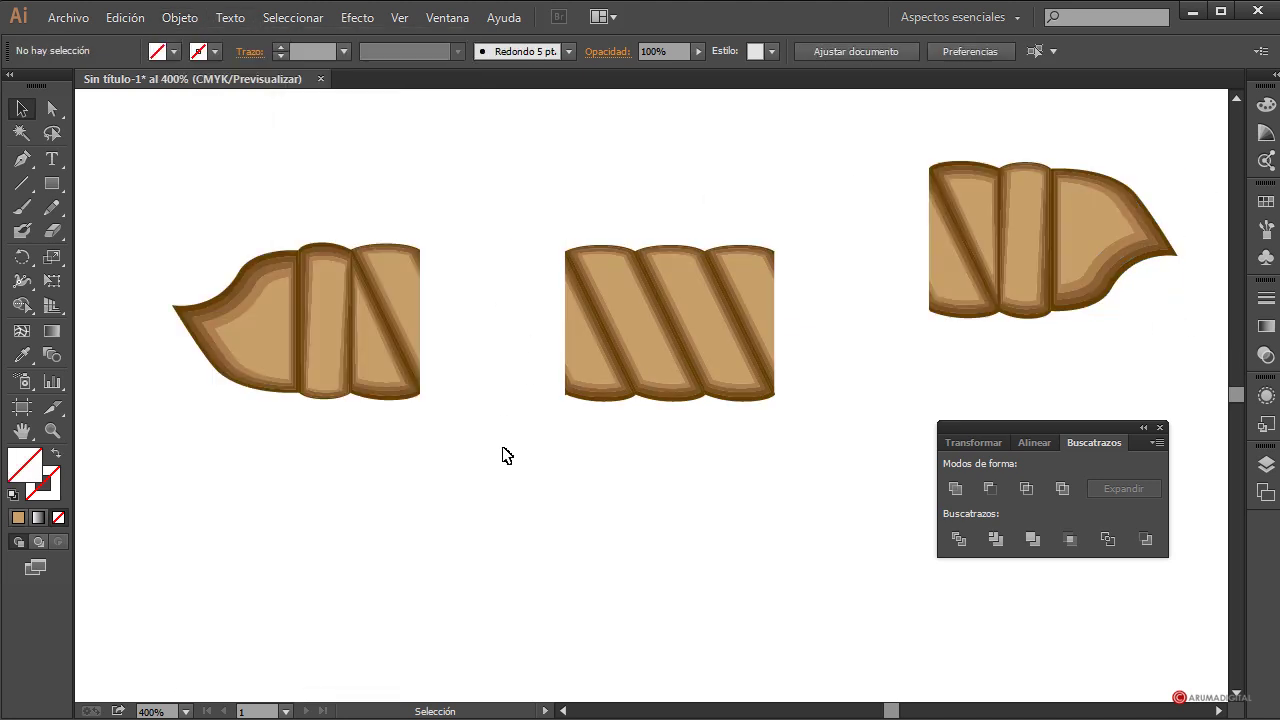
pyautogui.click(312, 363)
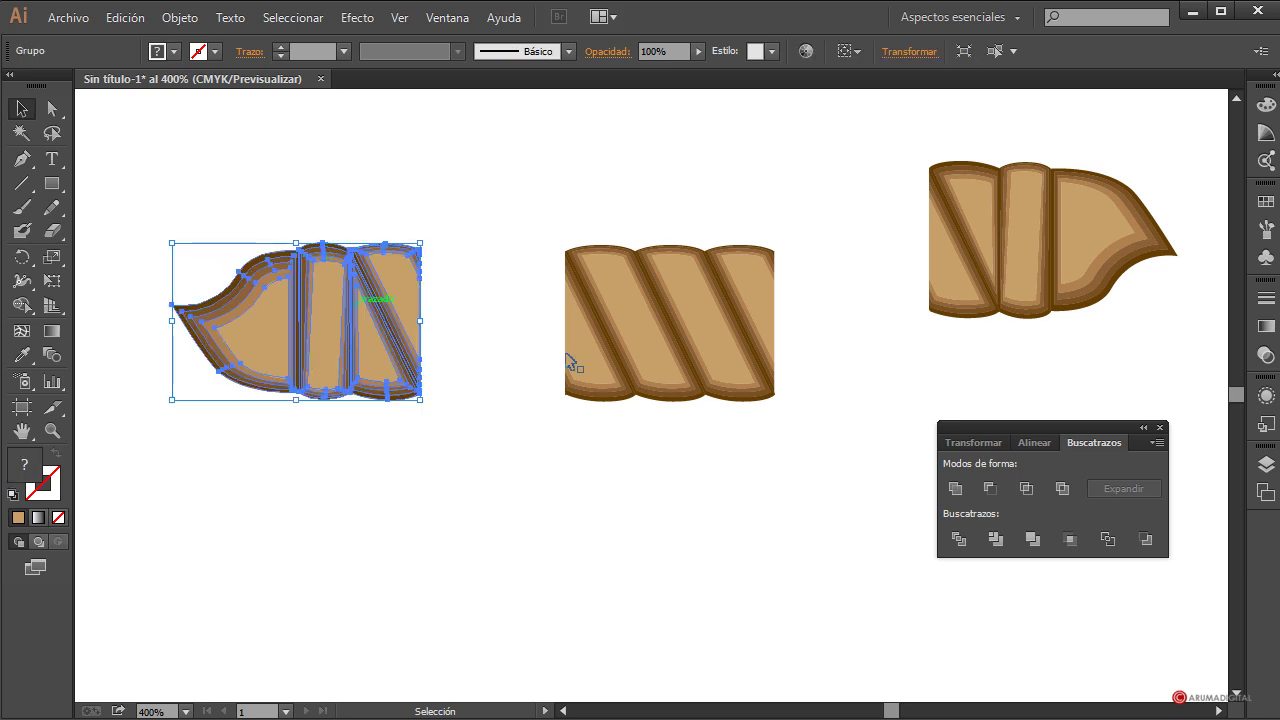
# - Add the left end, middle section and right end as pattern swatches in Muestras
pyautogui.click(1265, 205)
pyautogui.moveTo(337, 327); pyautogui.dragTo(1063, 293)
pyautogui.moveTo(671, 294); pyautogui.dragTo(1073, 287)
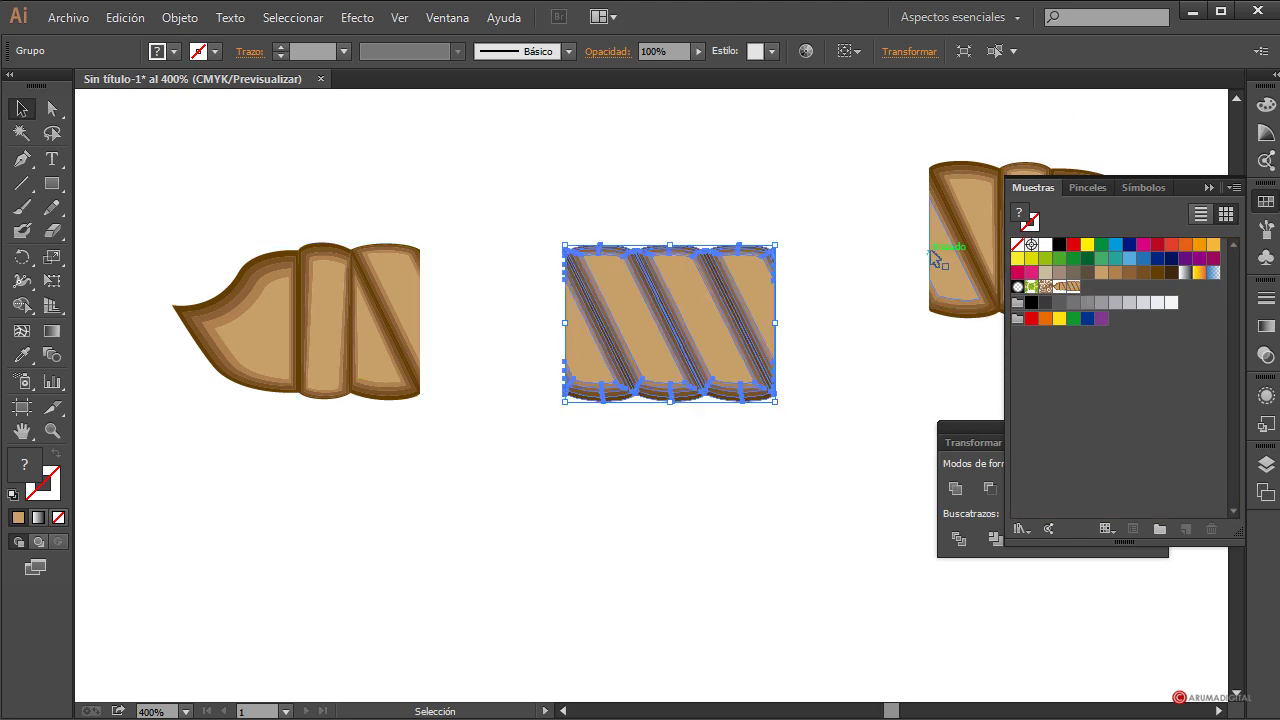
pyautogui.moveTo(935, 258); pyautogui.dragTo(1086, 287)
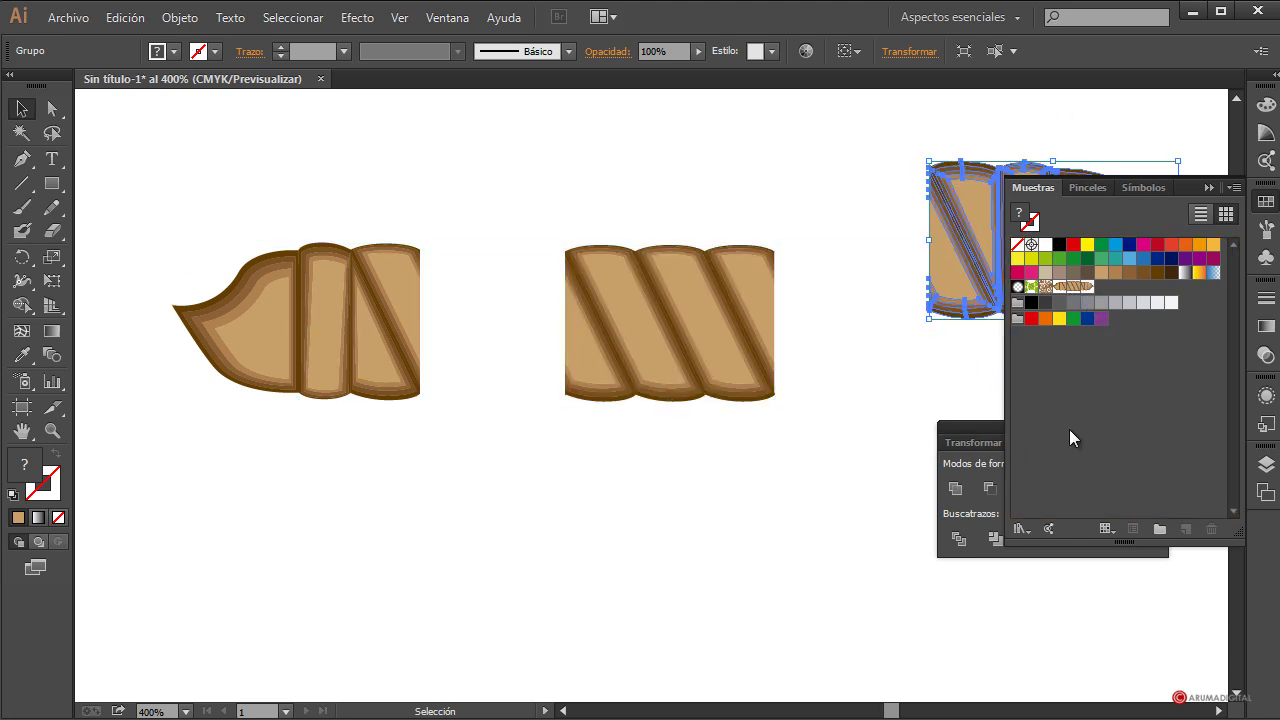
# - Delete all three rope sections from the artboard and close Buscatrazos
pyautogui.click(1217, 187)
pyautogui.moveTo(343, 147); pyautogui.dragTo(1067, 517)
pyautogui.press('Delete')
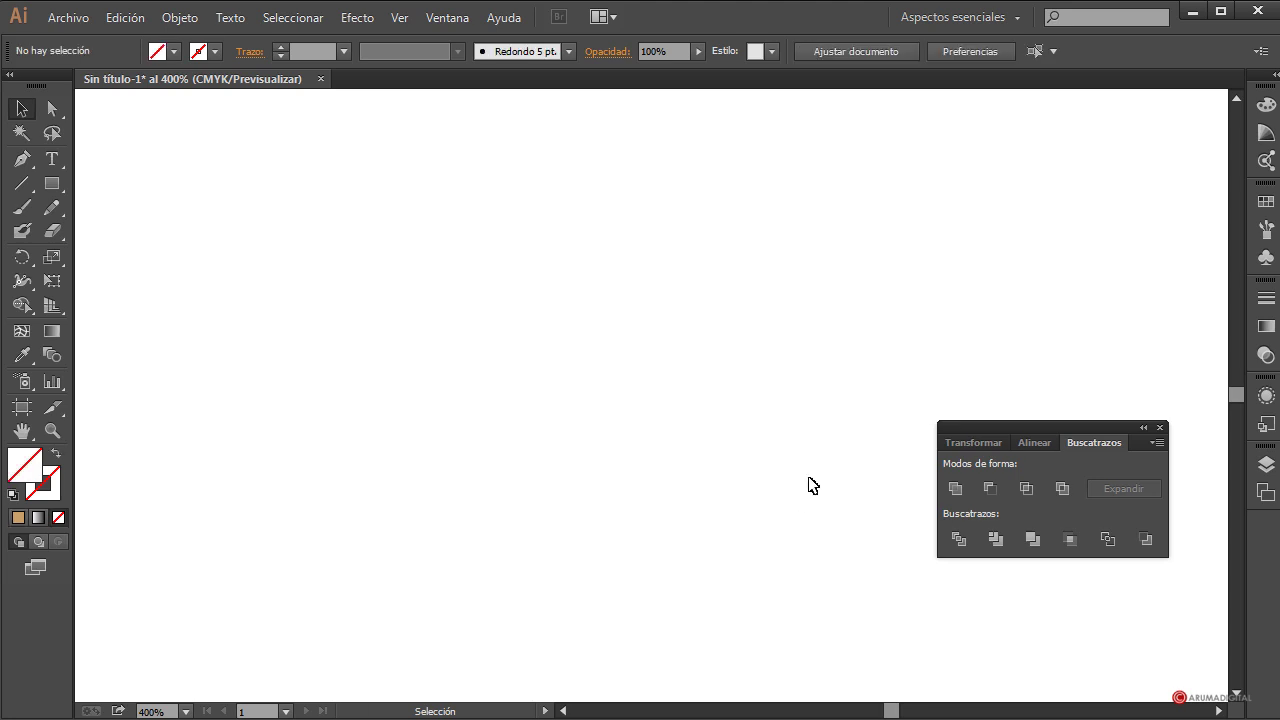
pyautogui.click(1160, 428)
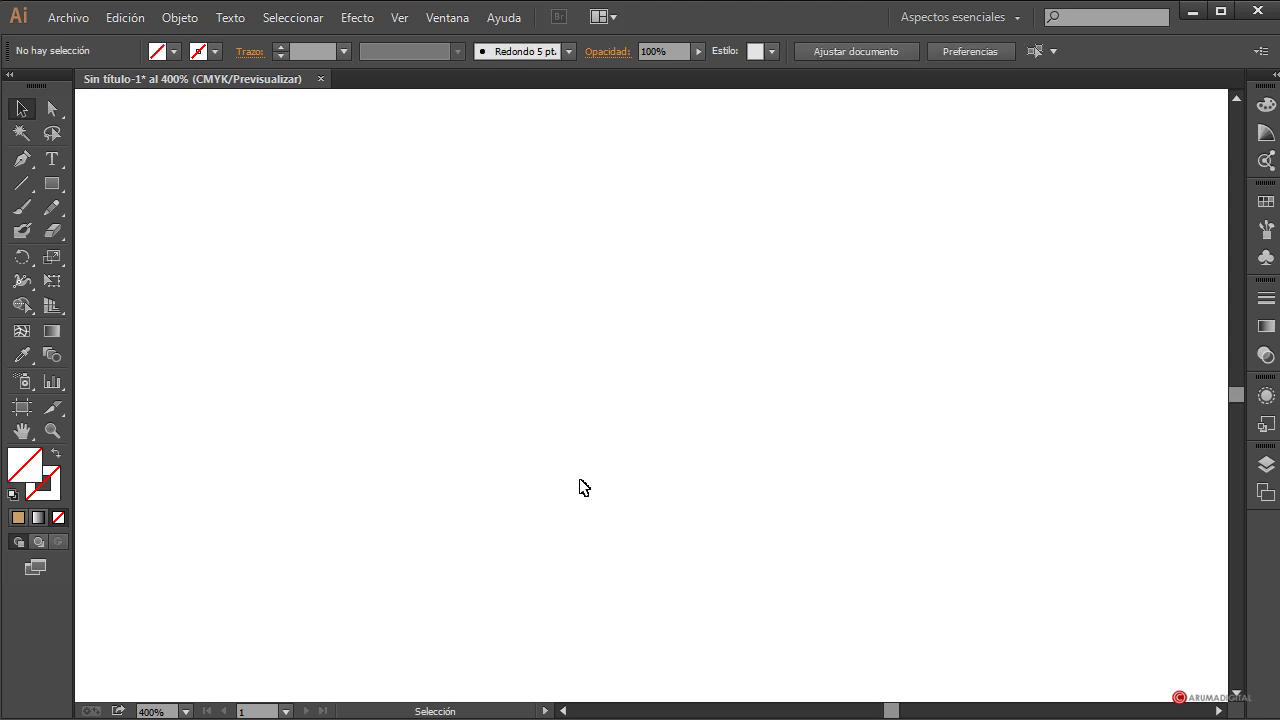
# - Create a new brush of type Pincel de motivo from the Pinceles panel menu
pyautogui.click(1267, 230)
pyautogui.click(1235, 189)
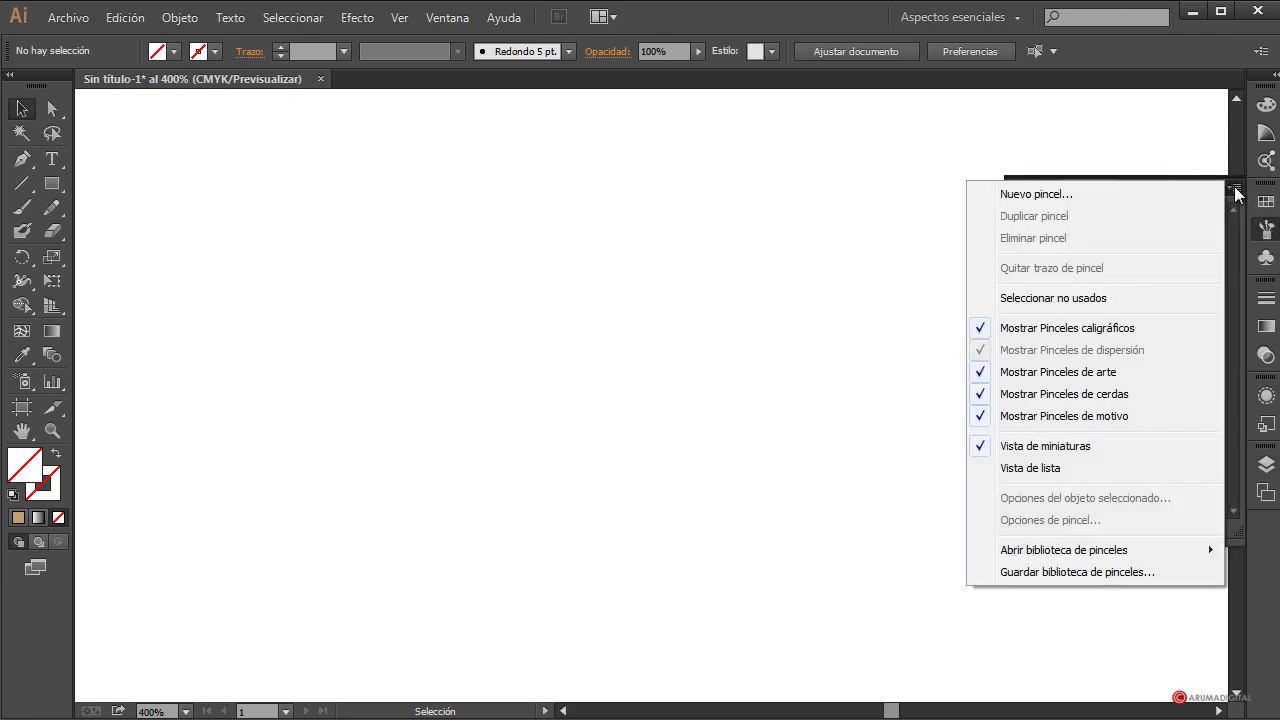
pyautogui.click(1070, 193)
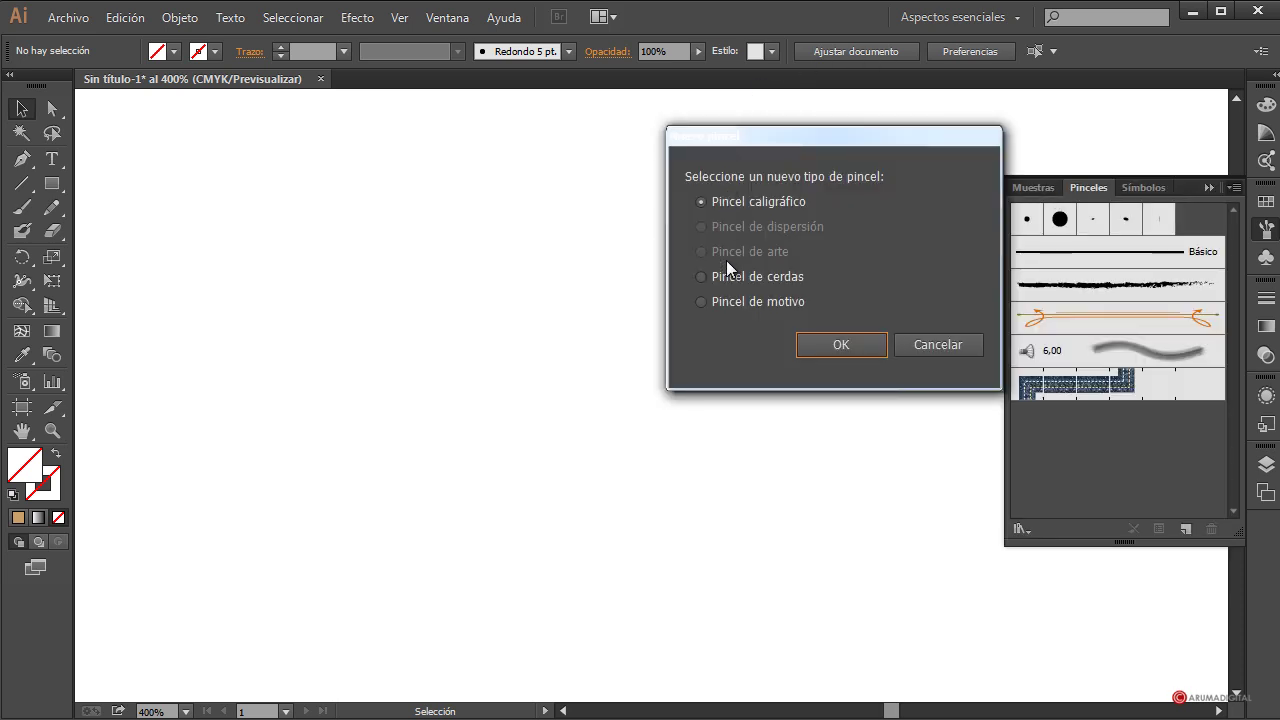
pyautogui.click(733, 301)
pyautogui.click(841, 344)
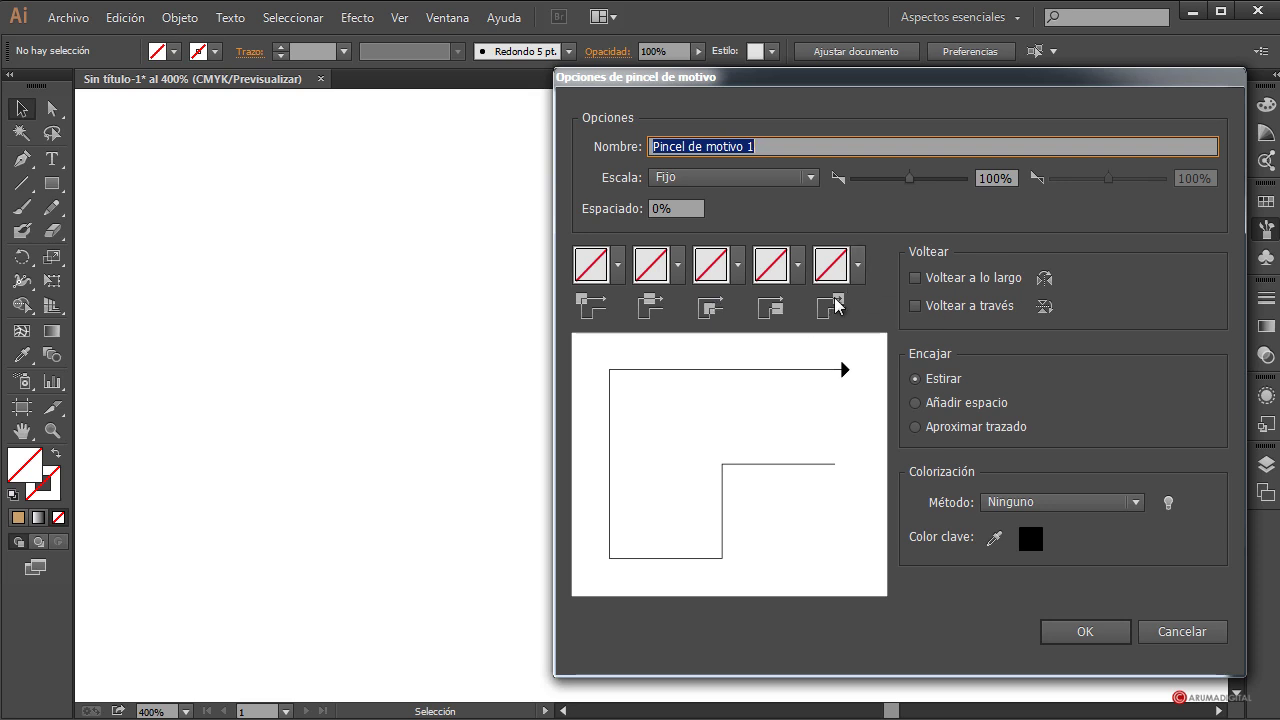
# - Set end tile to motivo 3, start tile to motivo 1, side tile to motivo 2, and save
pyautogui.click(858, 265)
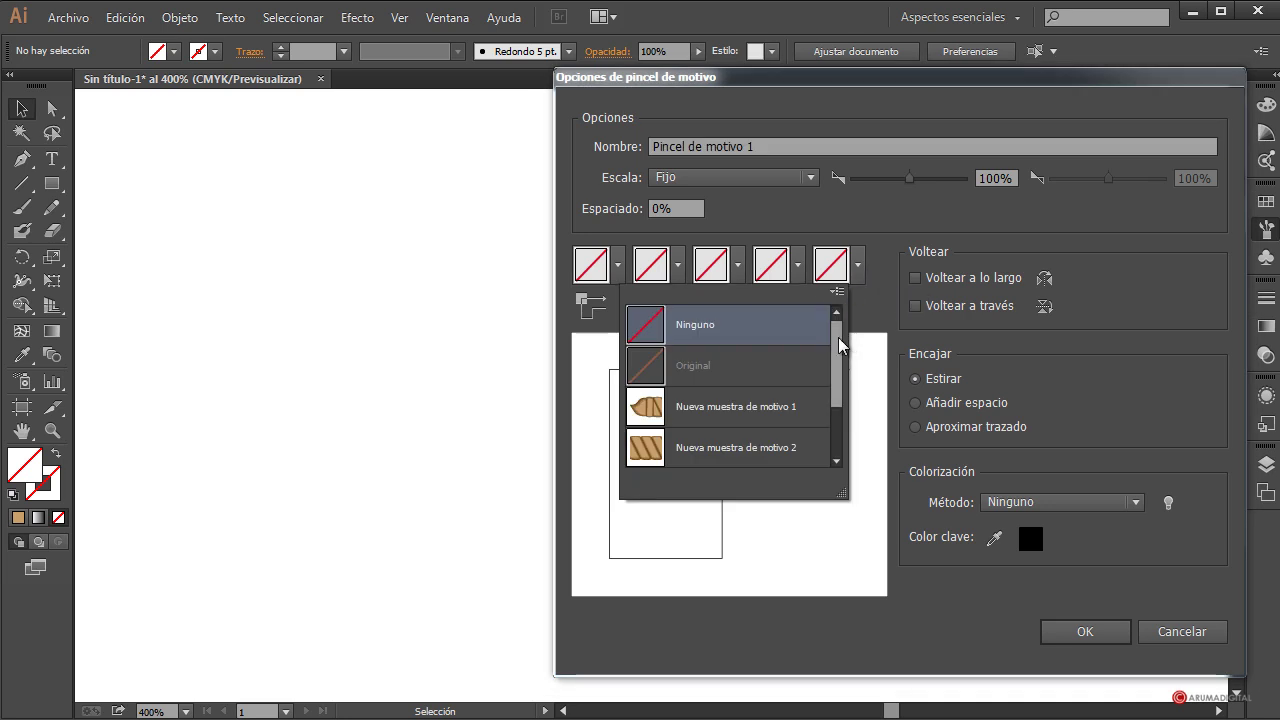
pyautogui.moveTo(839, 345); pyautogui.dragTo(846, 389)
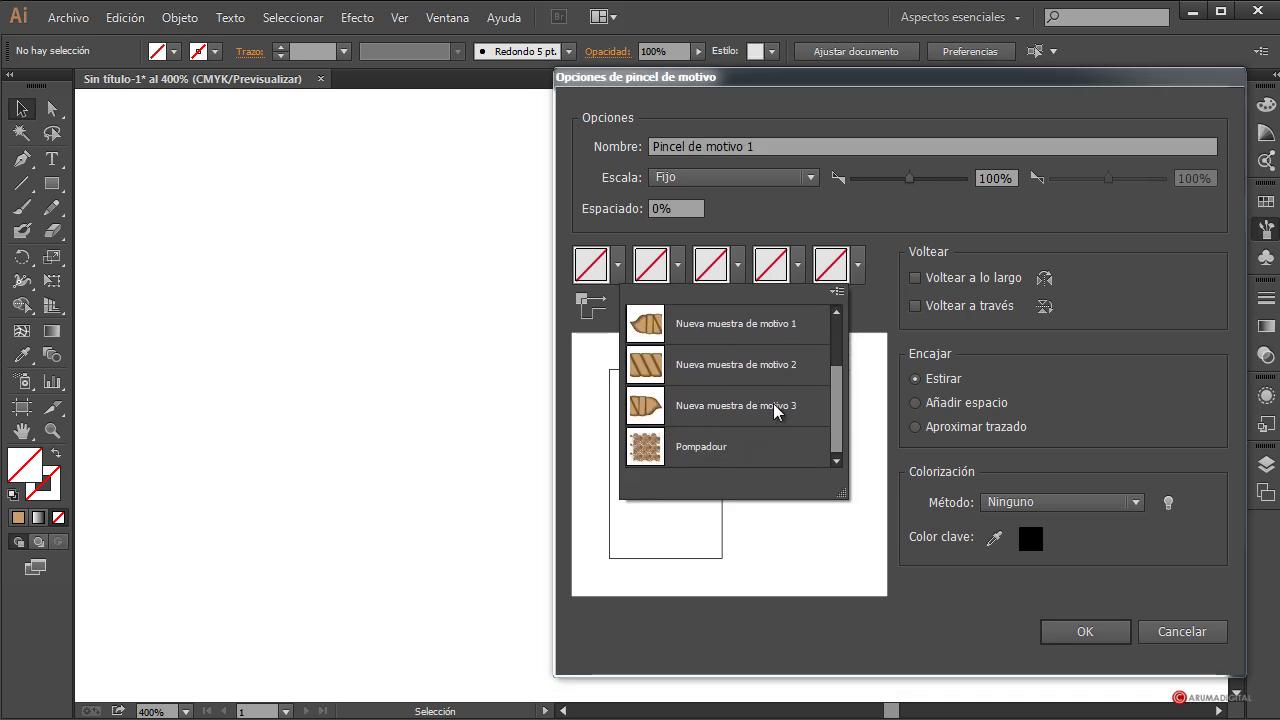
pyautogui.click(750, 412)
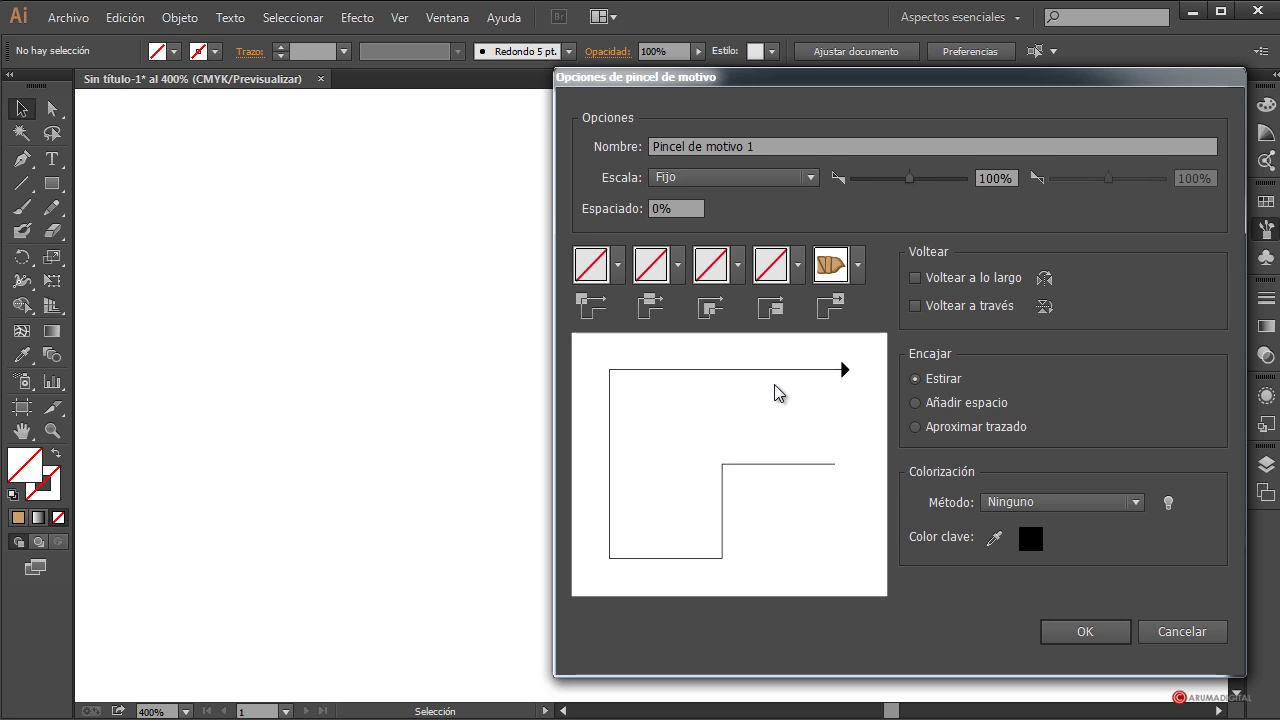
pyautogui.click(798, 265)
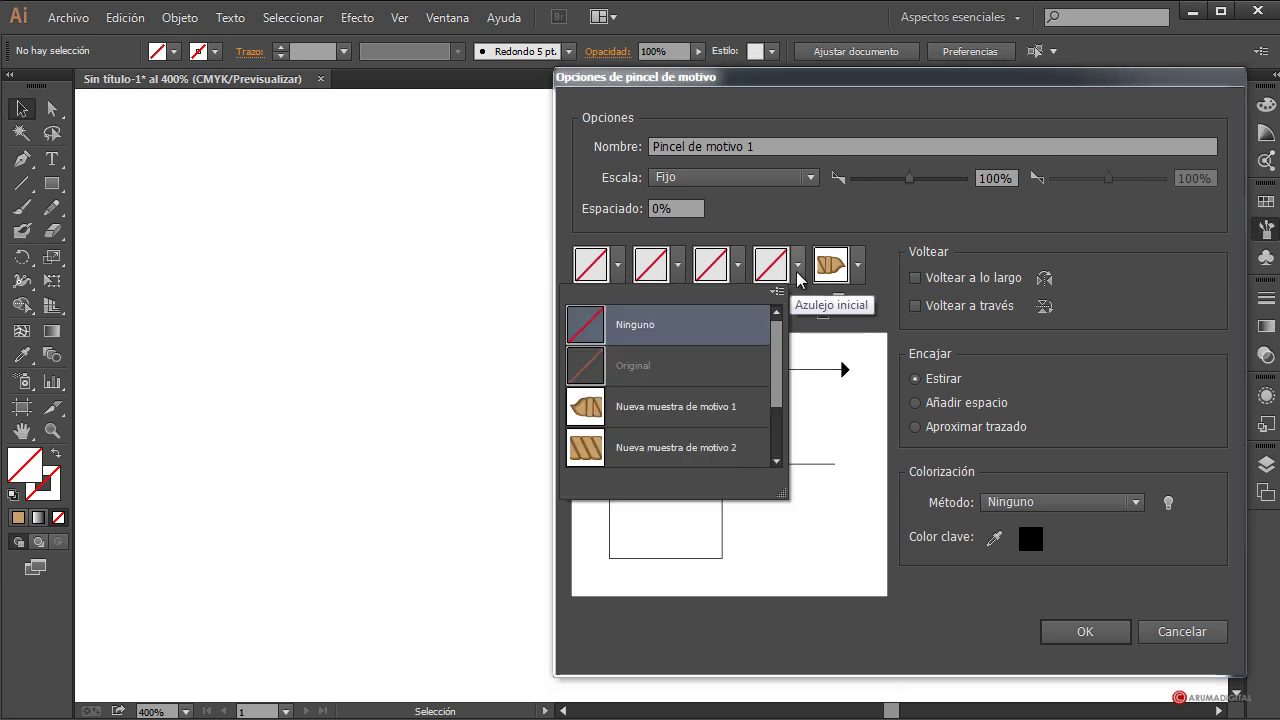
pyautogui.click(668, 418)
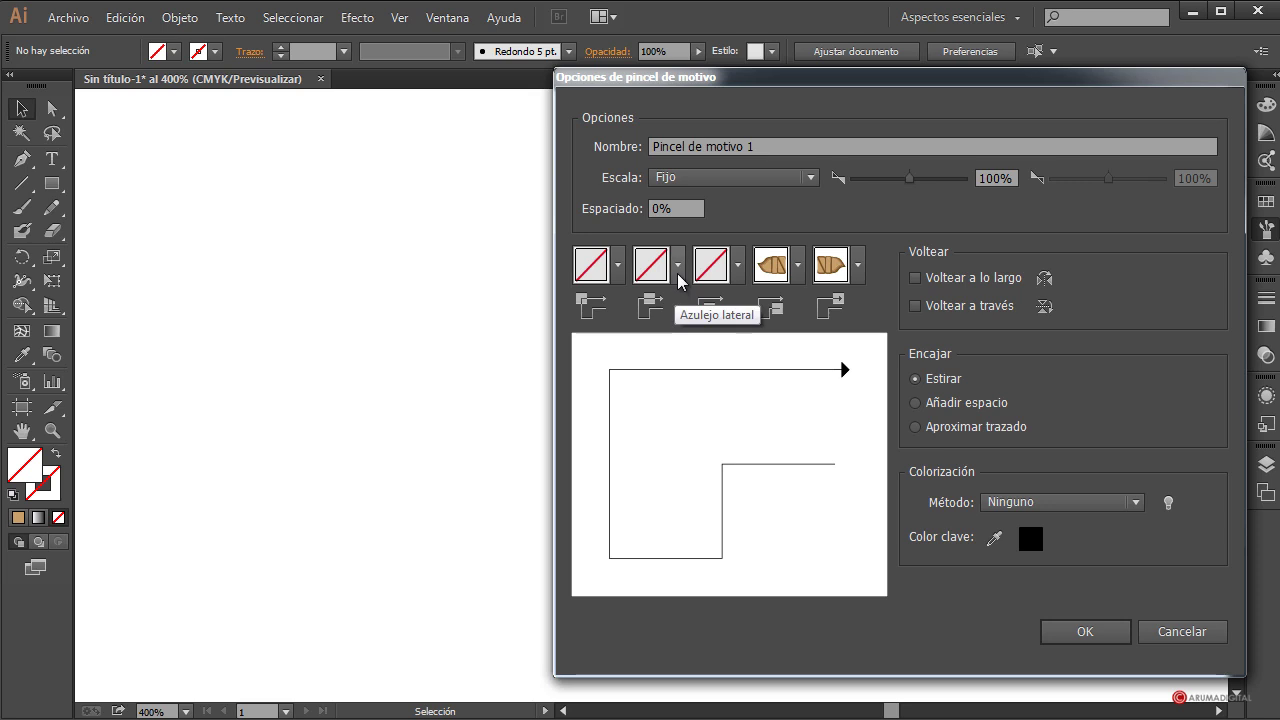
pyautogui.click(651, 266)
pyautogui.click(540, 444)
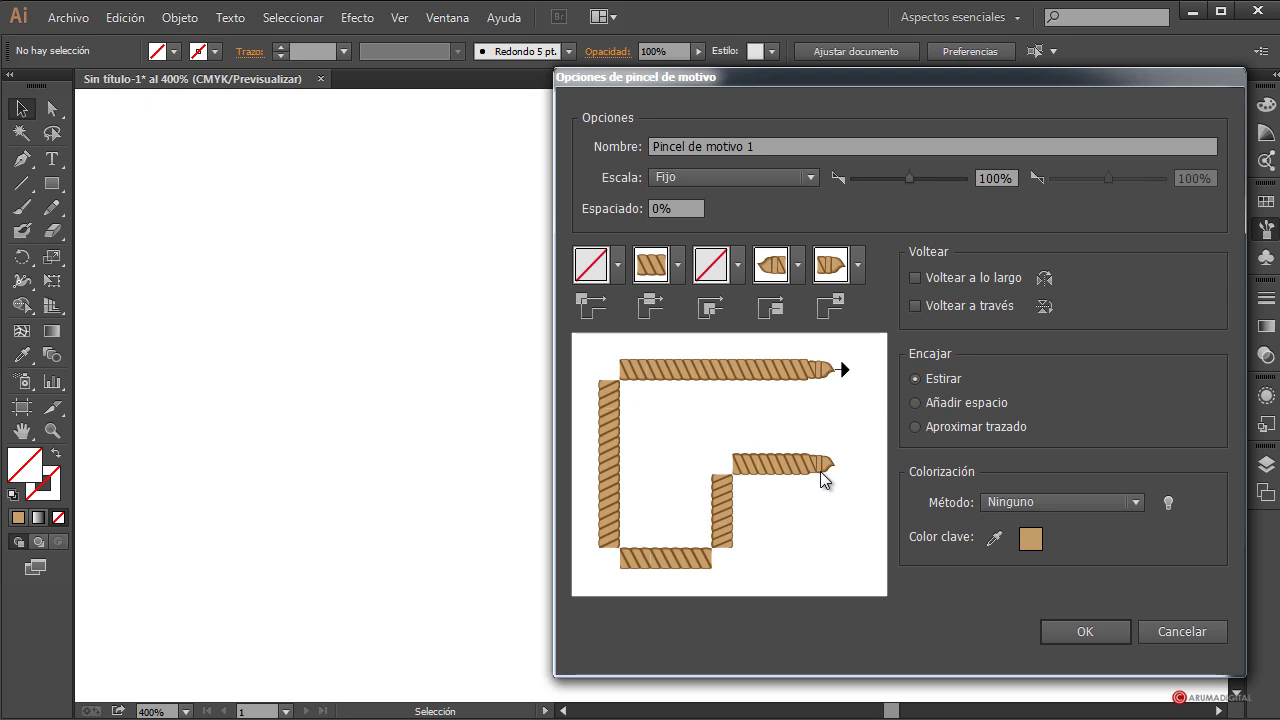
pyautogui.click(1116, 629)
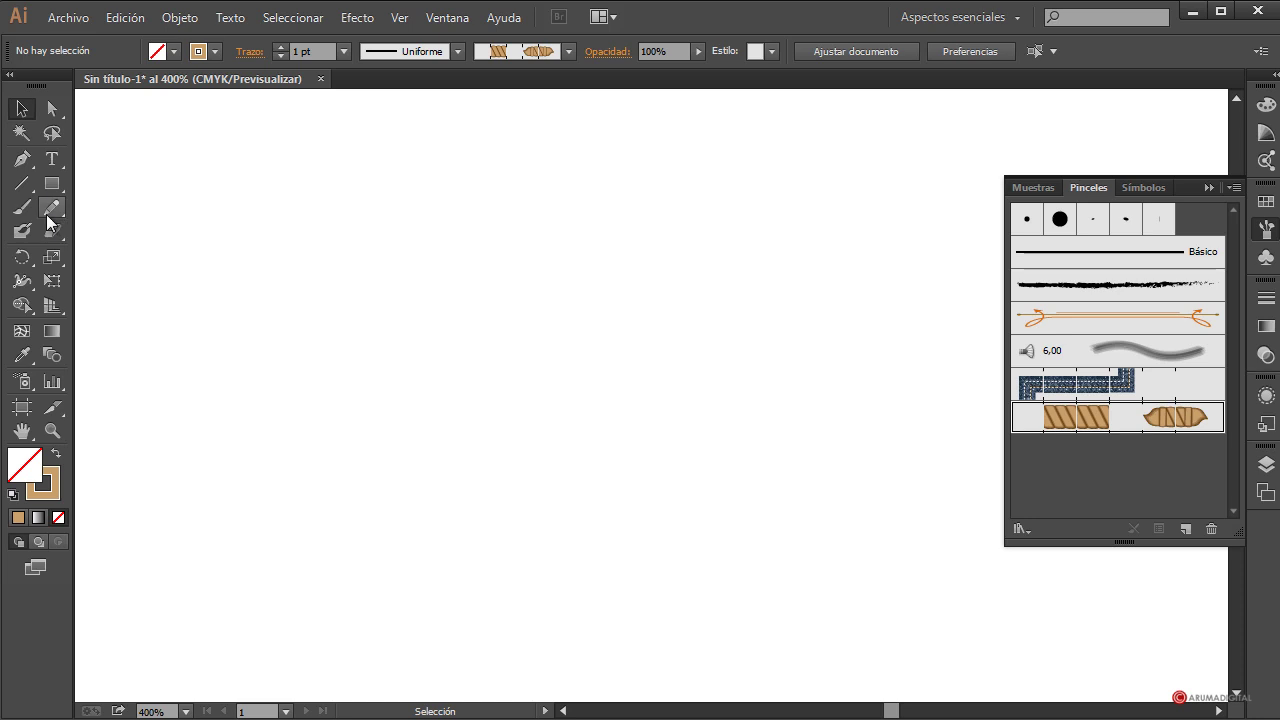
pyautogui.click(22, 207)
pyautogui.moveTo(330, 385)
pyautogui.mouseDown()
pyautogui.moveTo(497, 214)
pyautogui.moveTo(655, 372)
pyautogui.mouseUp()
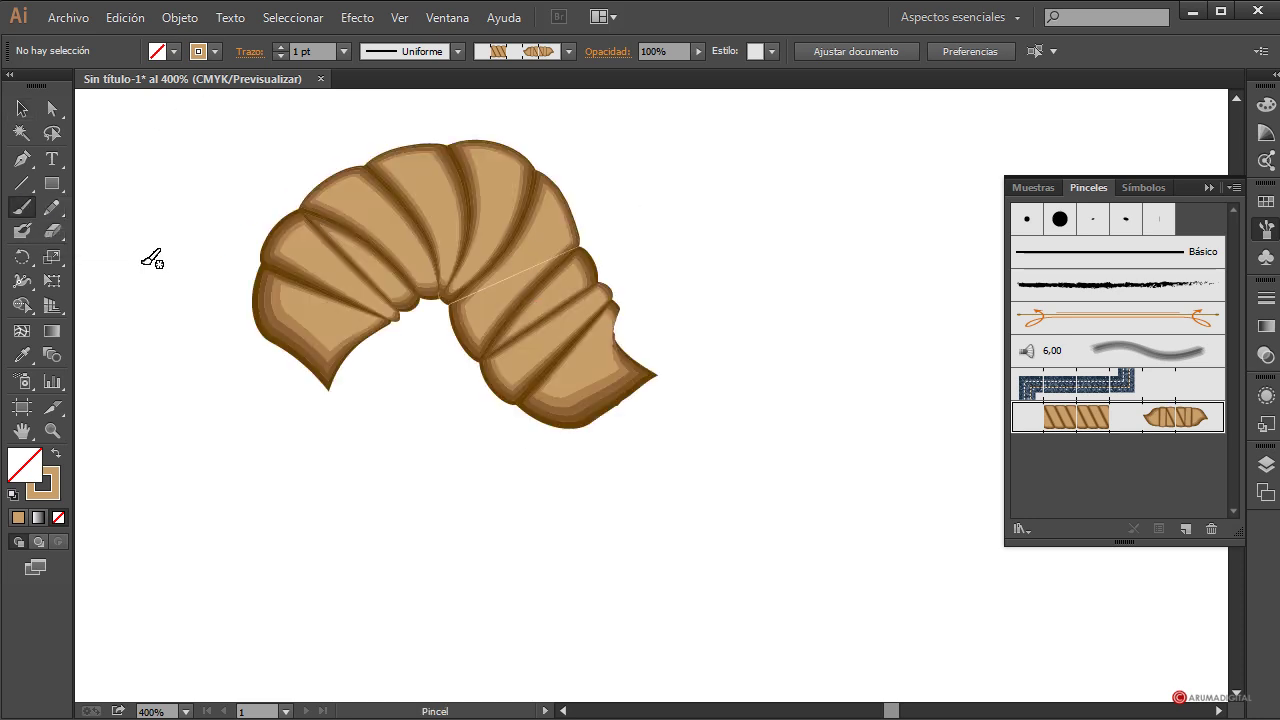
pyautogui.click(22, 110)
pyautogui.click(562, 245)
pyautogui.press('Delete')
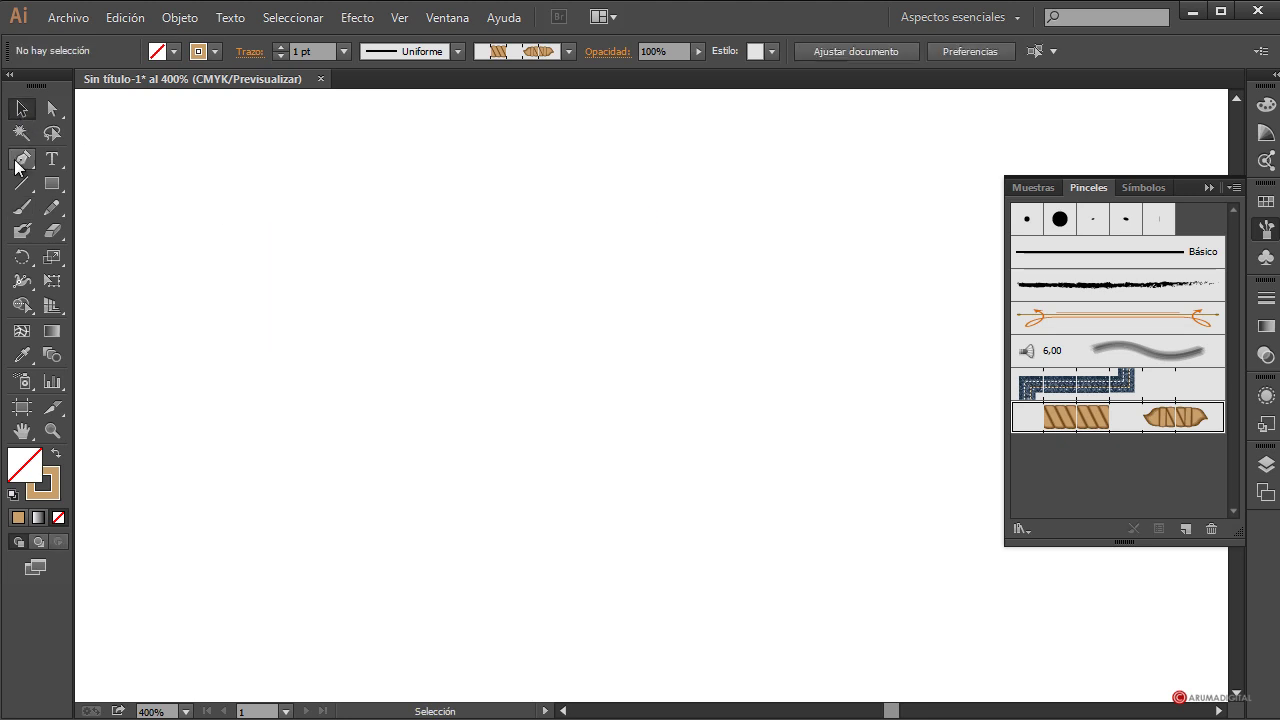
pyautogui.click(22, 207)
pyautogui.moveTo(251, 338); pyautogui.dragTo(452, 327)
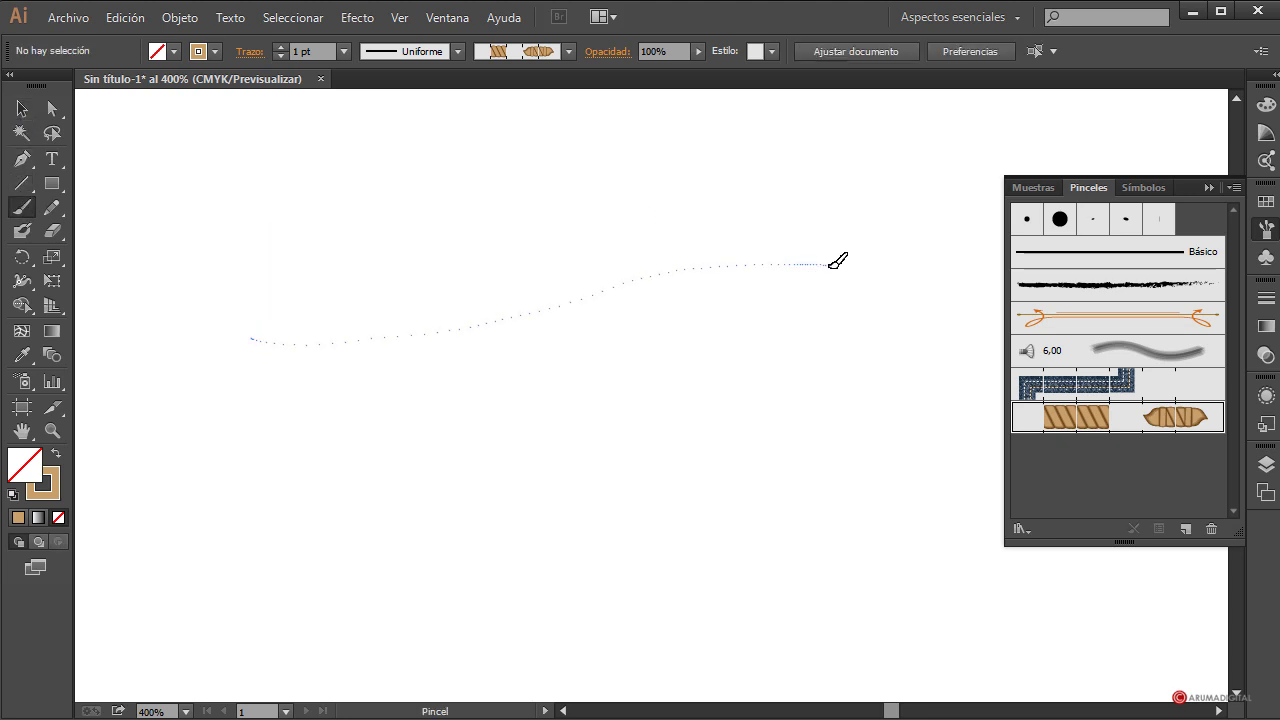
pyautogui.moveTo(838, 262); pyautogui.dragTo(840, 262)
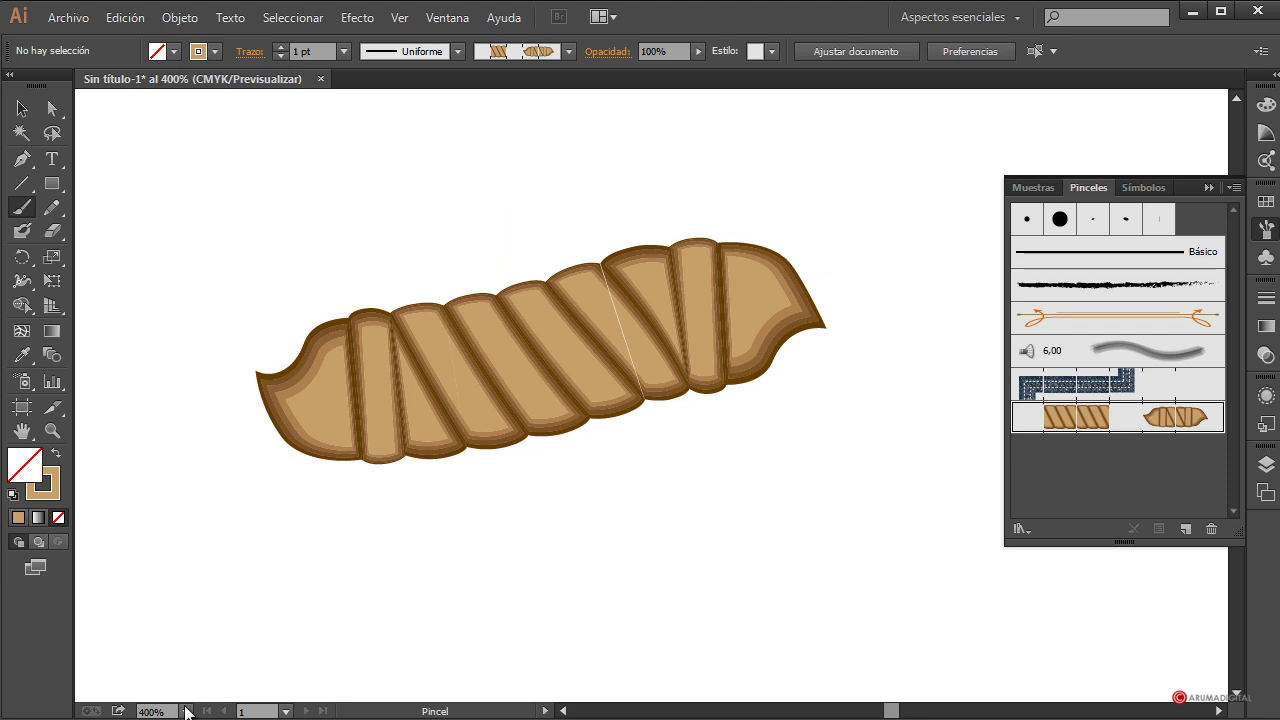
pyautogui.click(170, 711)
pyautogui.write('100')
pyautogui.press('Return')
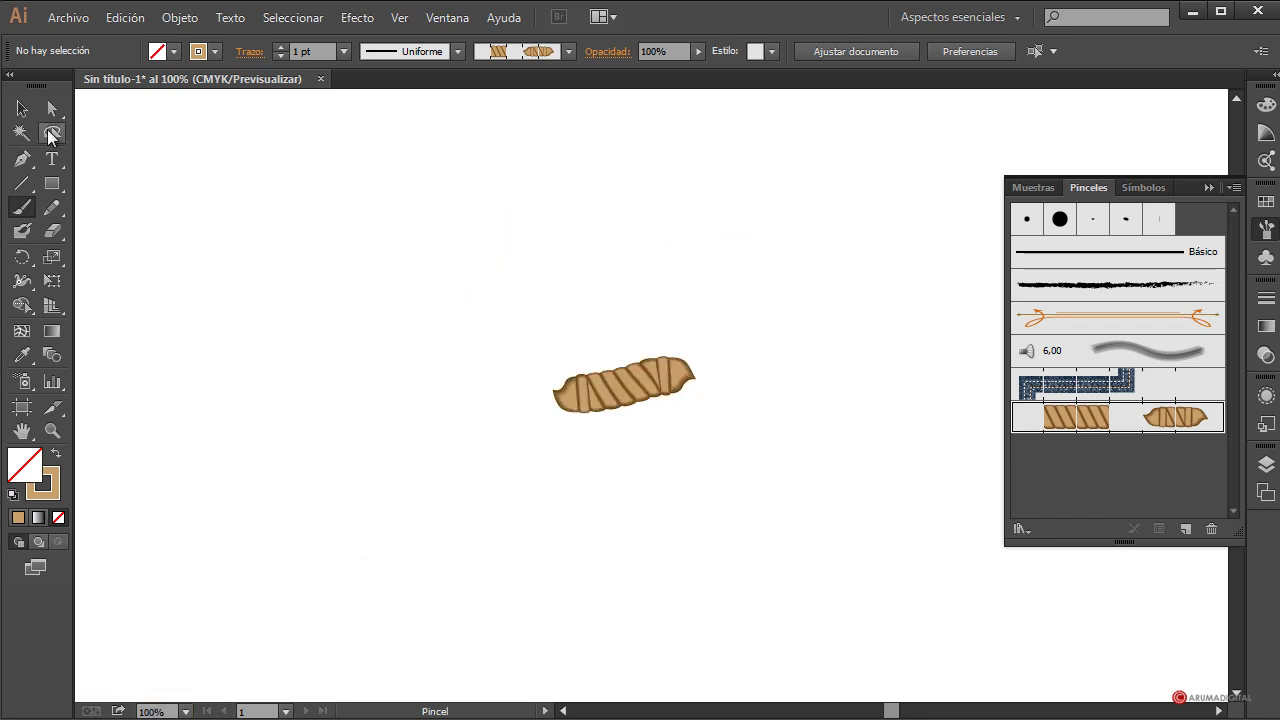
pyautogui.press('v')
pyautogui.click(632, 384)
pyautogui.press('Delete')
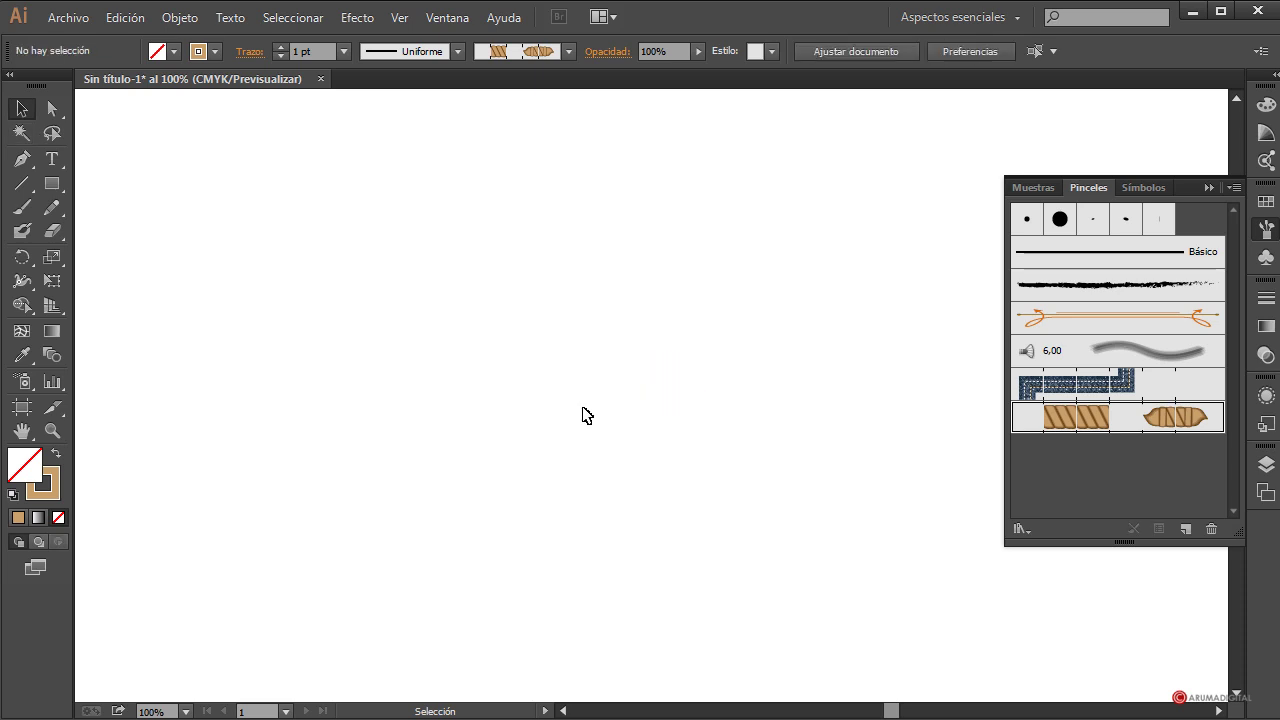
pyautogui.click(152, 711)
pyautogui.press('Return')
pyautogui.click(22, 207)
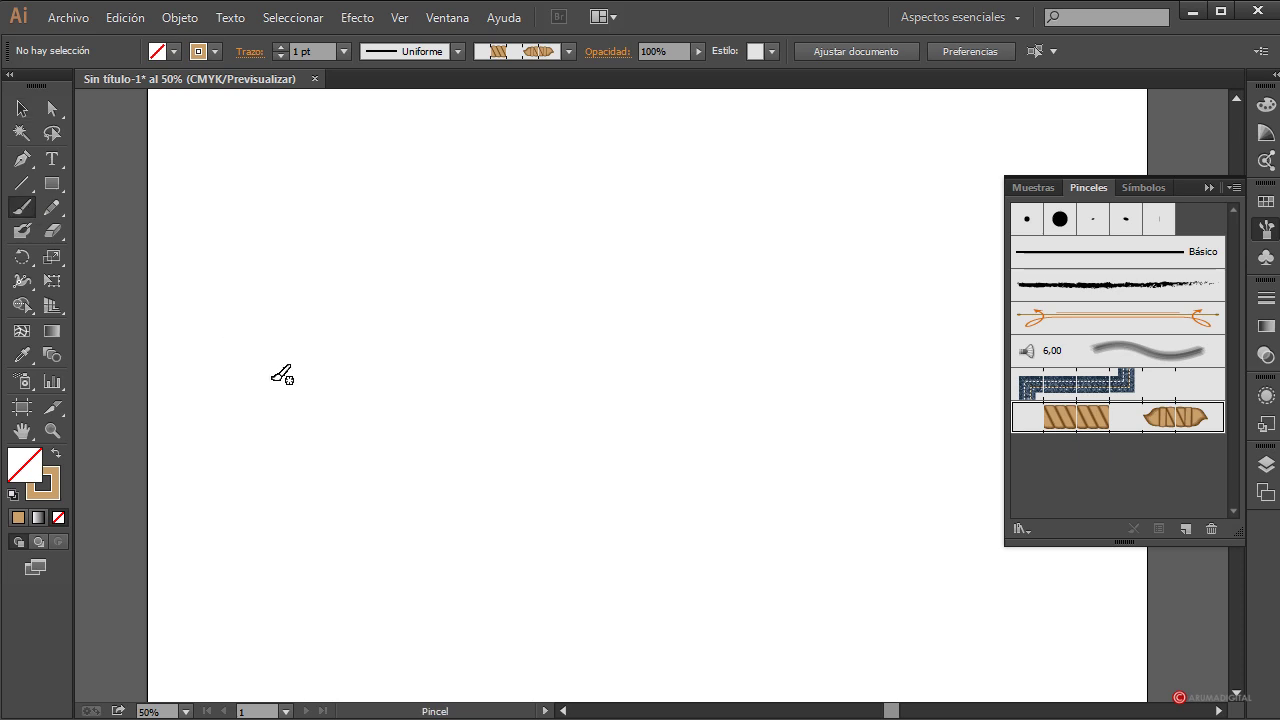
pyautogui.moveTo(898, 339); pyautogui.dragTo(898, 341)
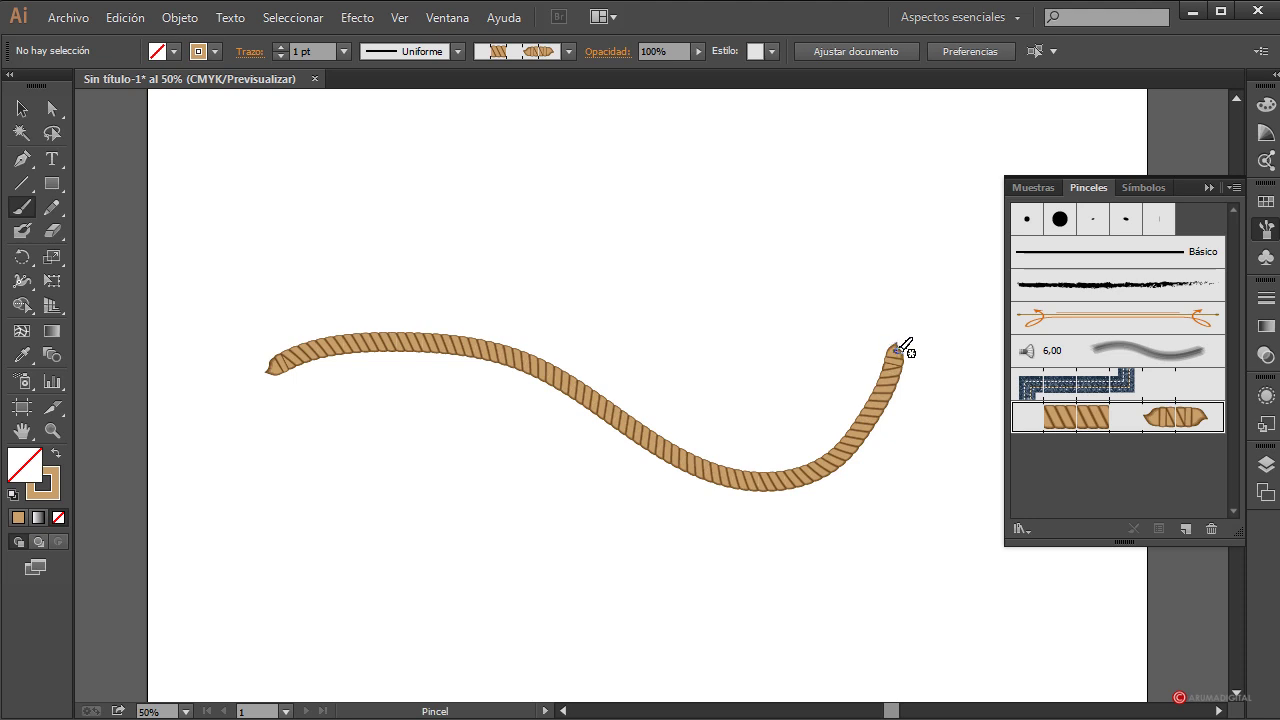
pyautogui.moveTo(500, 284); pyautogui.dragTo(505, 274)
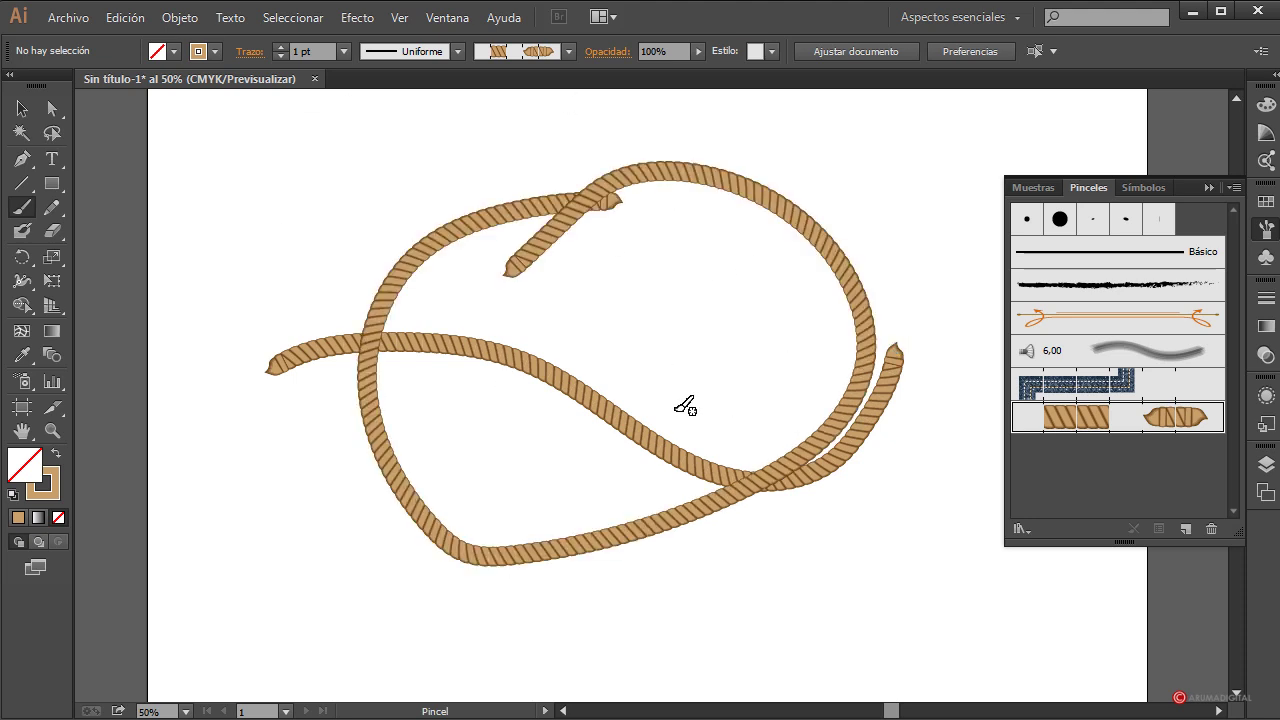
pyautogui.moveTo(630, 245)
pyautogui.mouseDown()
pyautogui.moveTo(646, 389)
pyautogui.moveTo(831, 497)
pyautogui.mouseUp()
pyautogui.moveTo(600, 380); pyautogui.dragTo(366, 507)
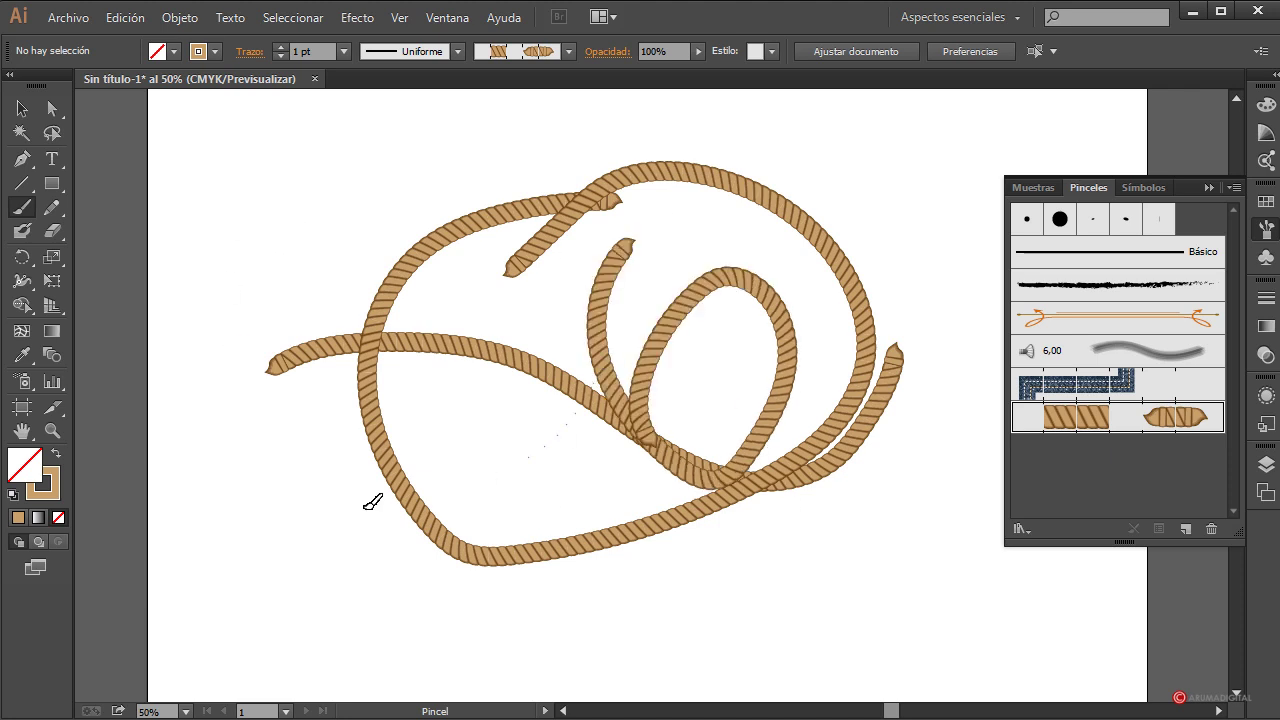
pyautogui.moveTo(472, 489); pyautogui.dragTo(375, 430)
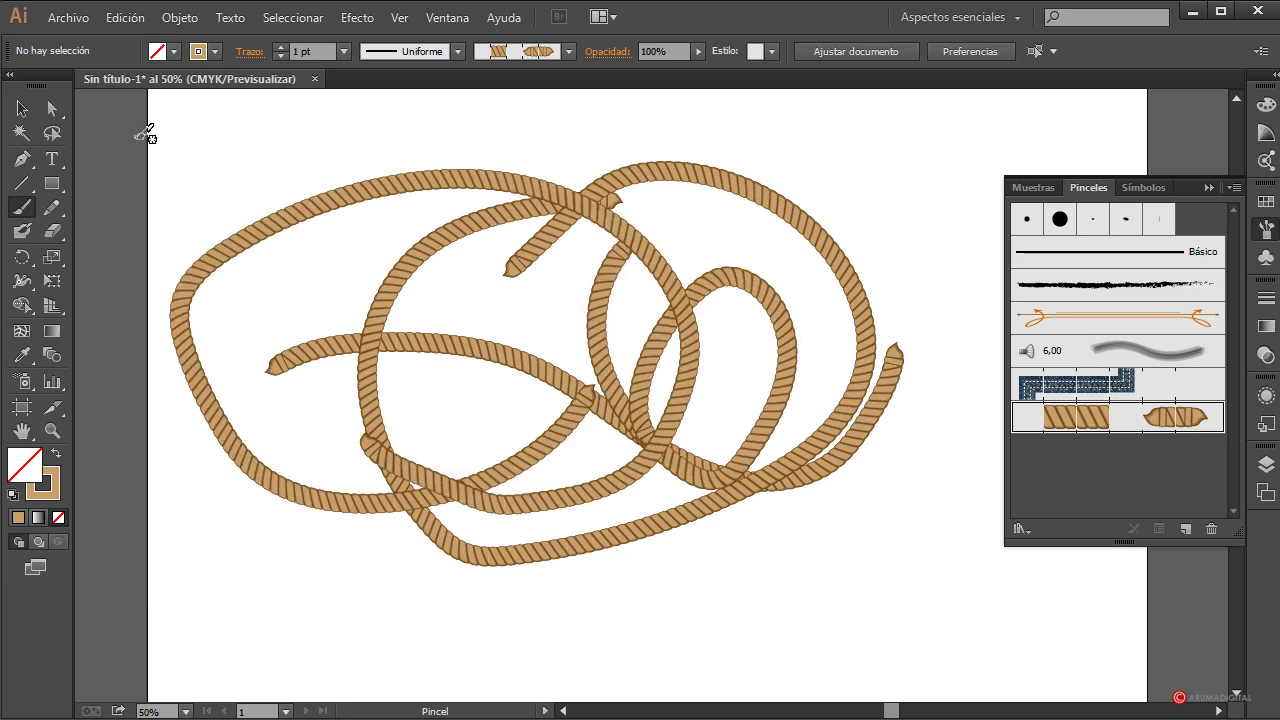
pyautogui.click(21, 110)
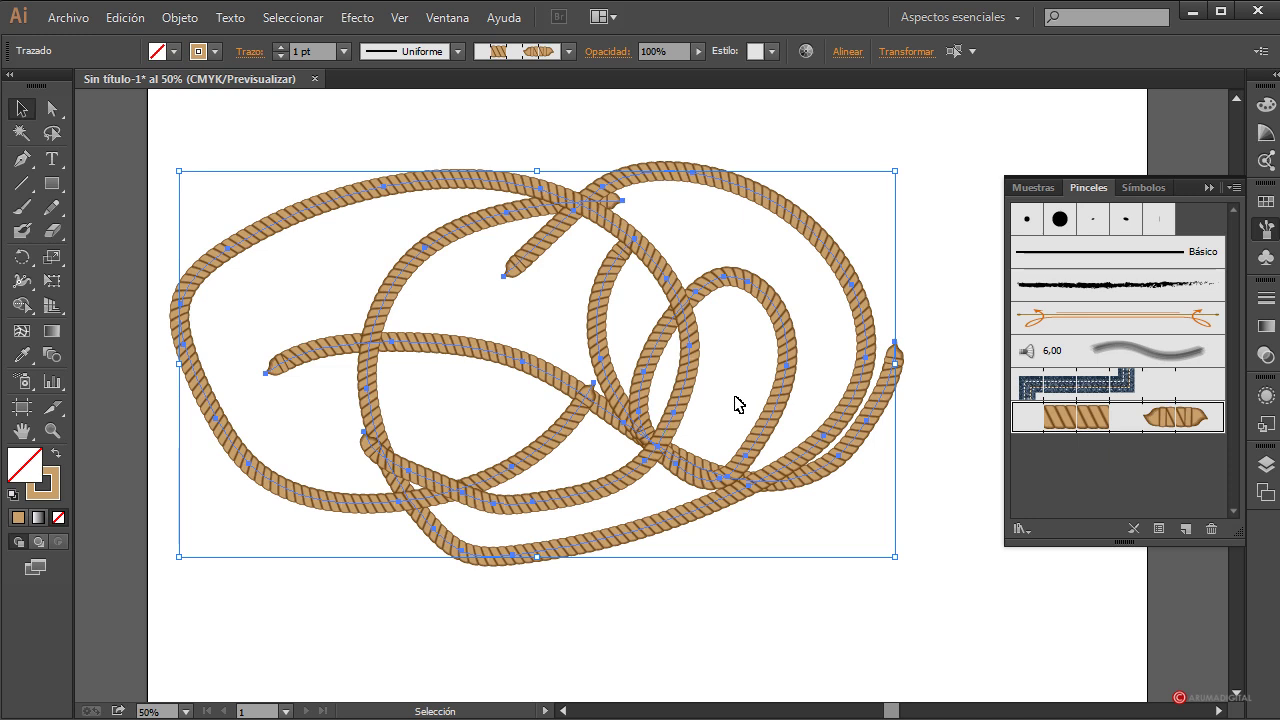
pyautogui.press('Delete')
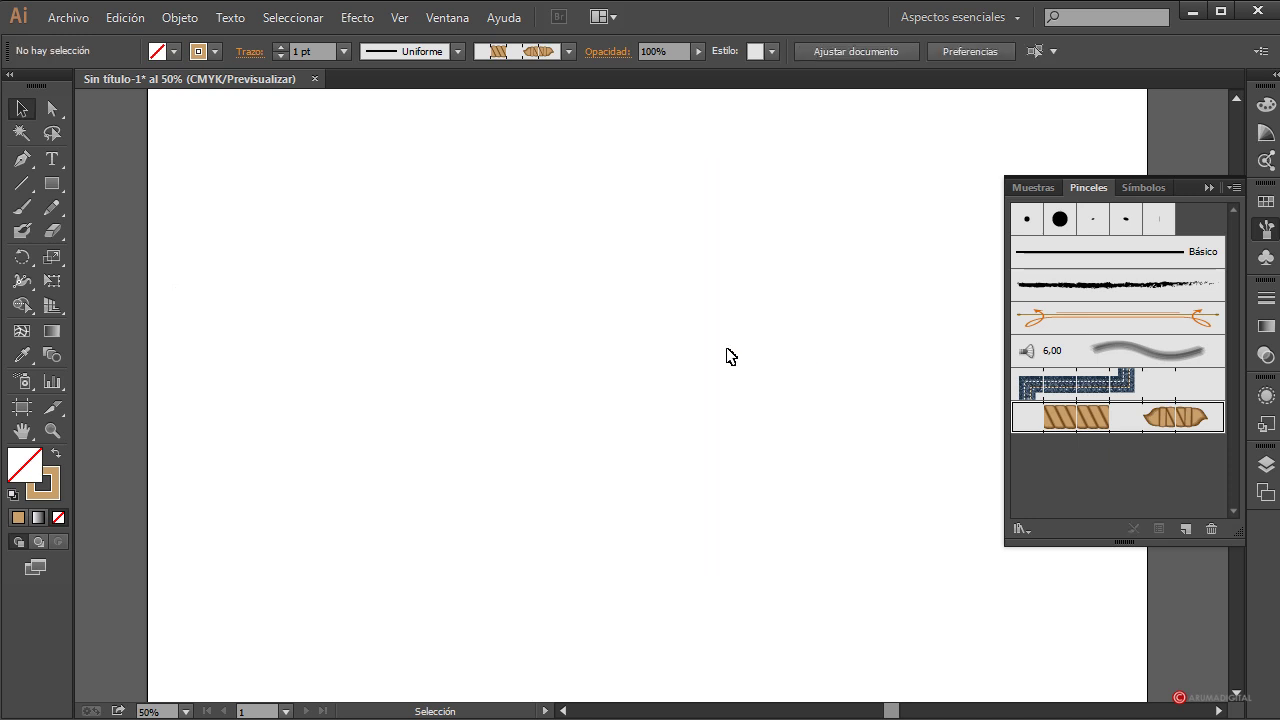